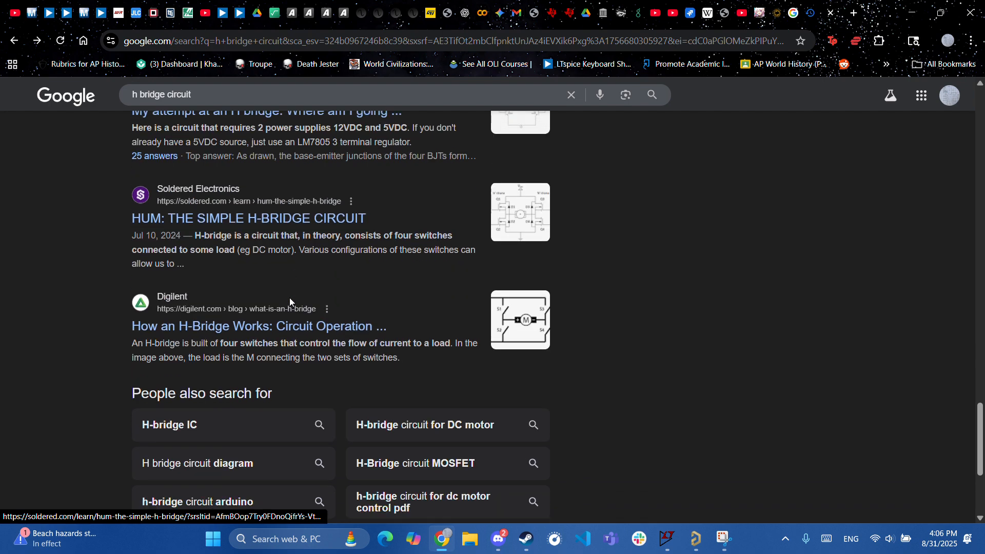
- Read the electronics-tutorials H-bridge circuit article, then go back to the Google results
scroll(290, 305, "up", 15)
scroll(289, 314, "up", 13)
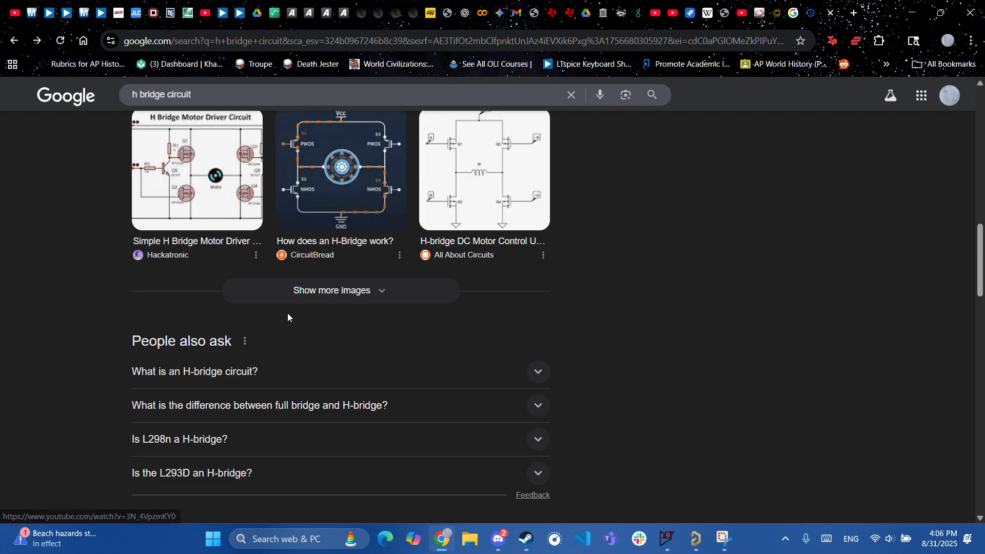
scroll(287, 318, "down", 3)
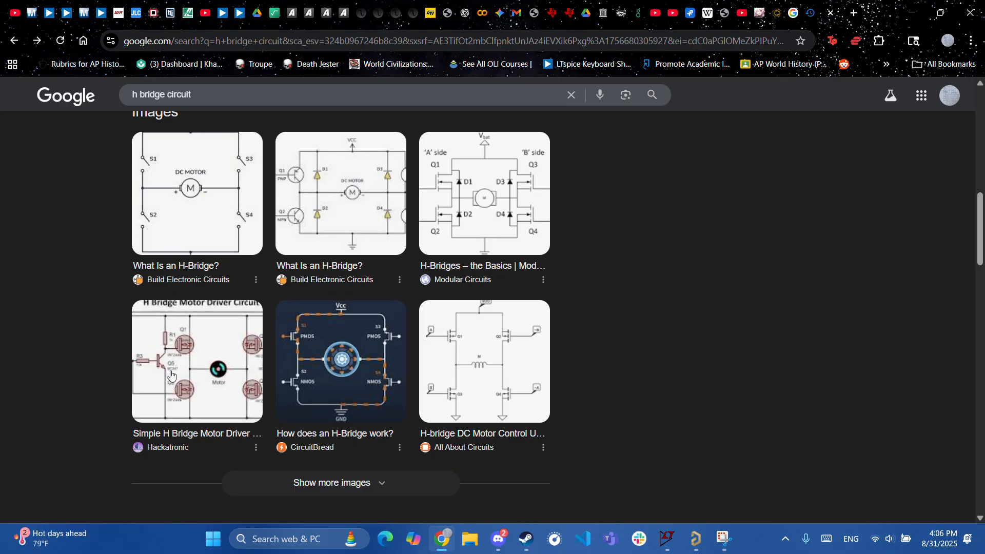
scroll(174, 372, "up", 7)
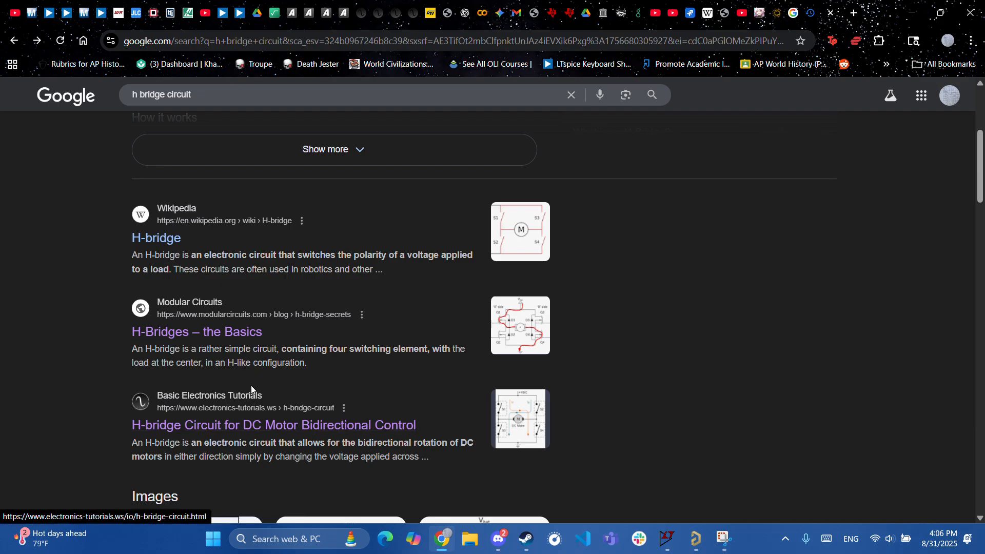
left_click(214, 424)
scroll(454, 400, "down", 5)
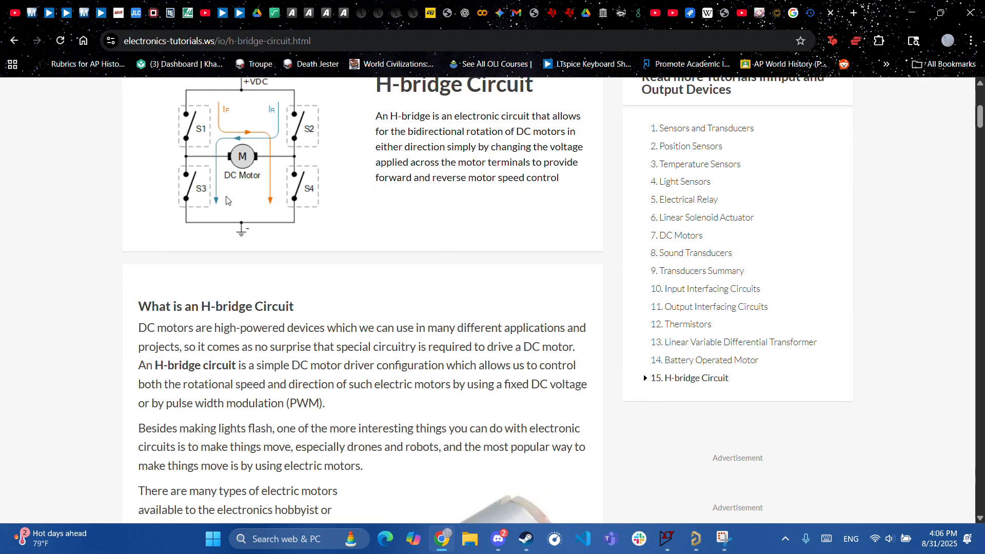
scroll(252, 298, "down", 15)
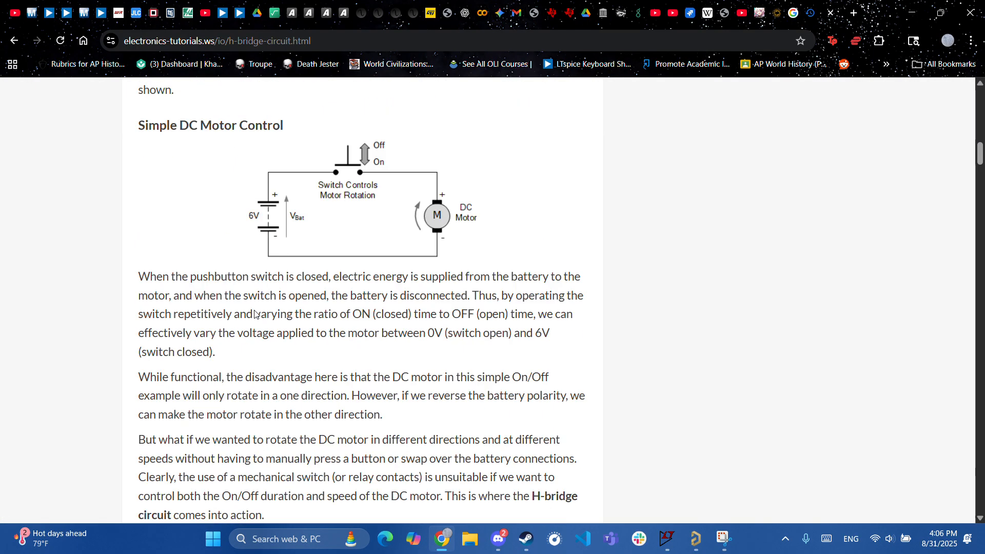
scroll(254, 311, "down", 8)
scroll(246, 313, "up", 3)
scroll(230, 307, "down", 10)
scroll(229, 308, "down", 6)
scroll(287, 303, "up", 3)
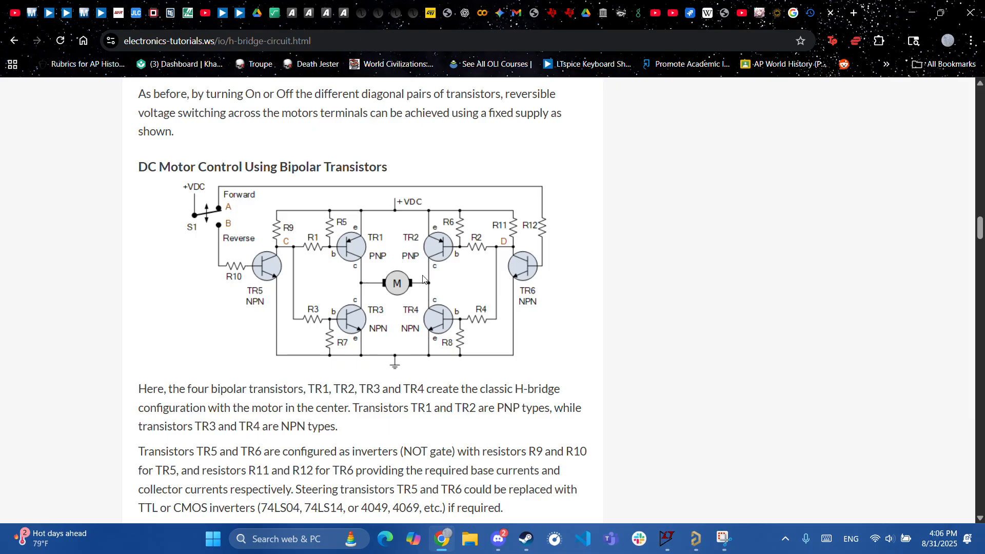
scroll(321, 333, "down", 1)
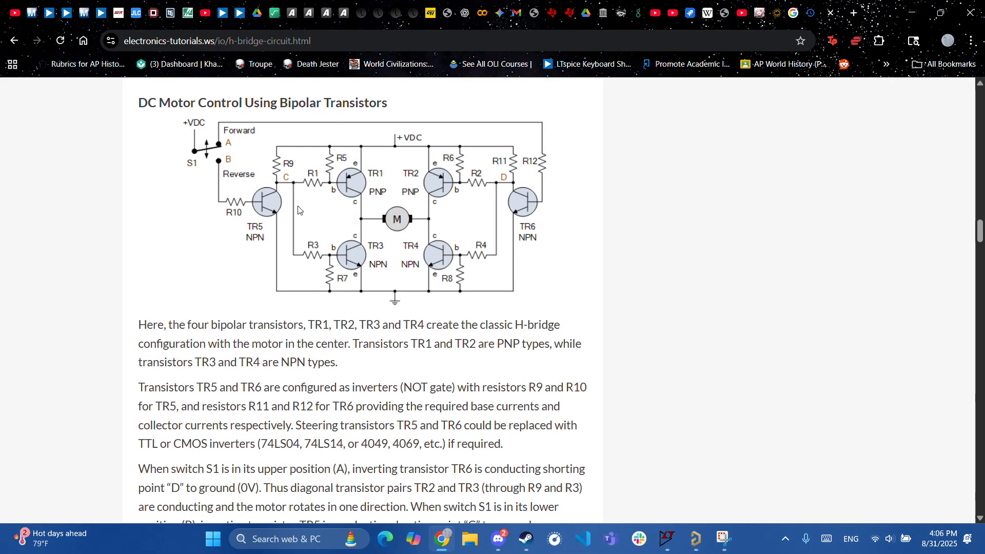
scroll(386, 281, "down", 15)
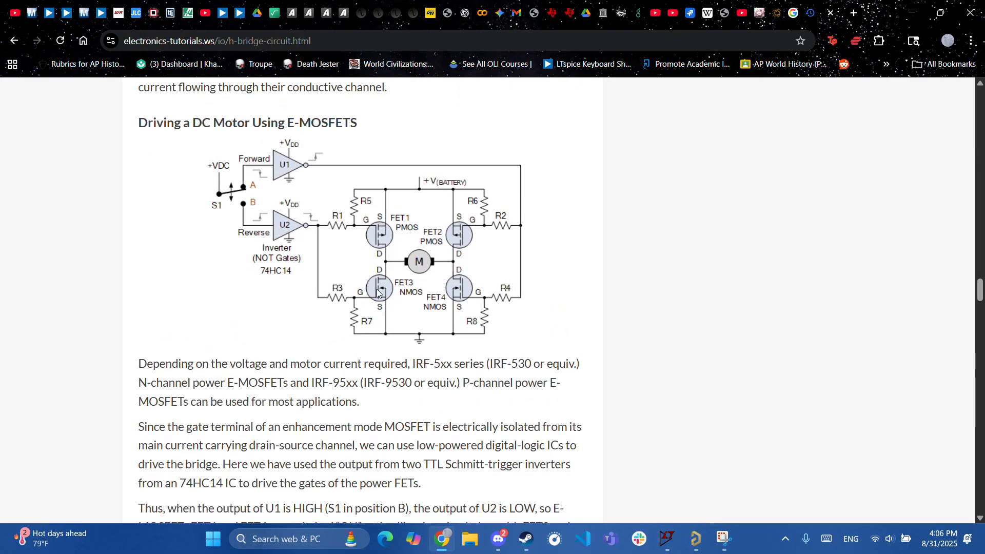
scroll(363, 280, "down", 20)
scroll(388, 267, "down", 5)
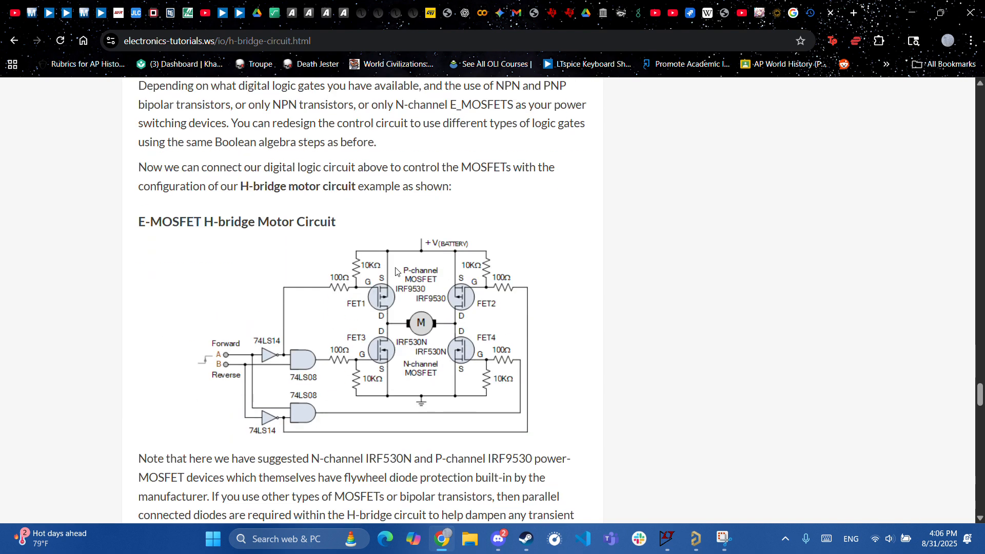
scroll(470, 261, "down", 13)
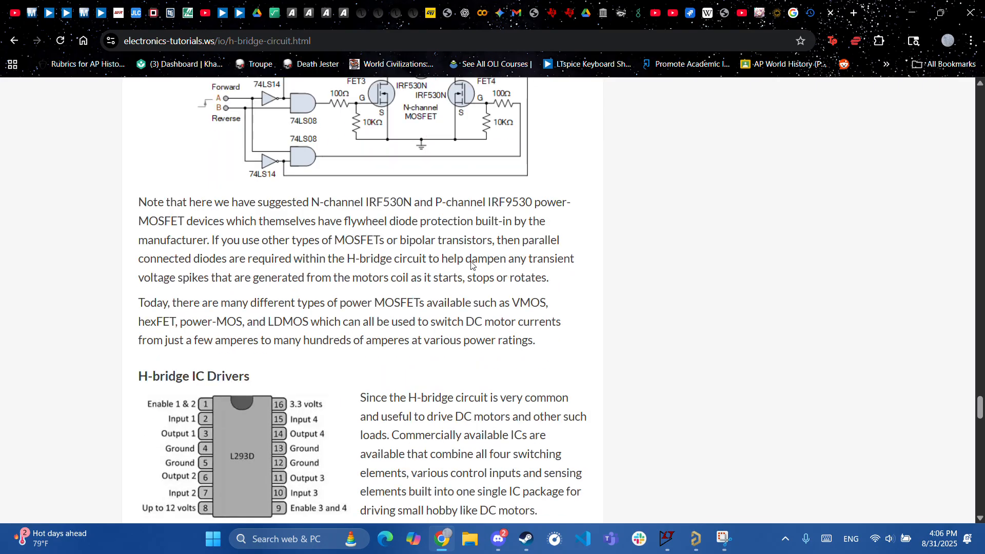
scroll(446, 284, "down", 20)
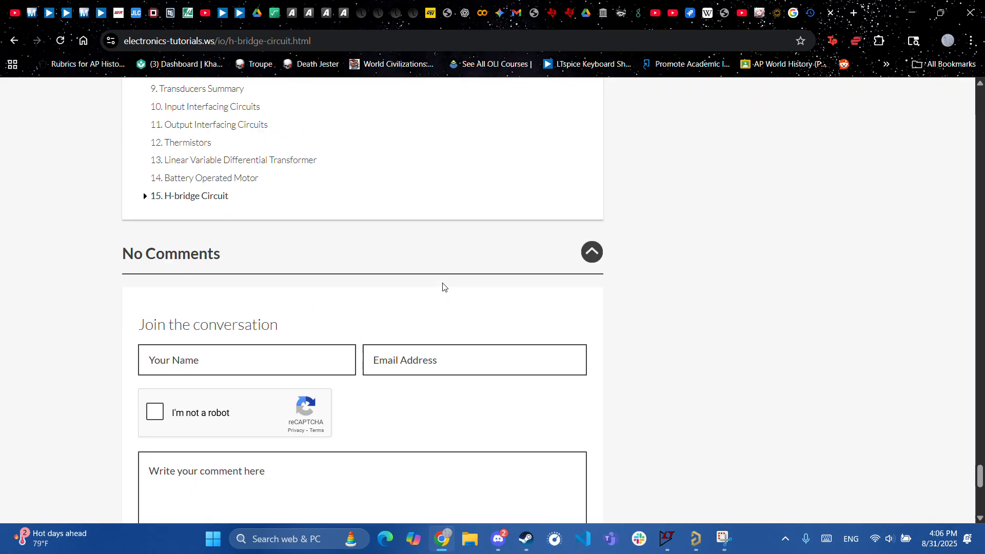
left_click(14, 41)
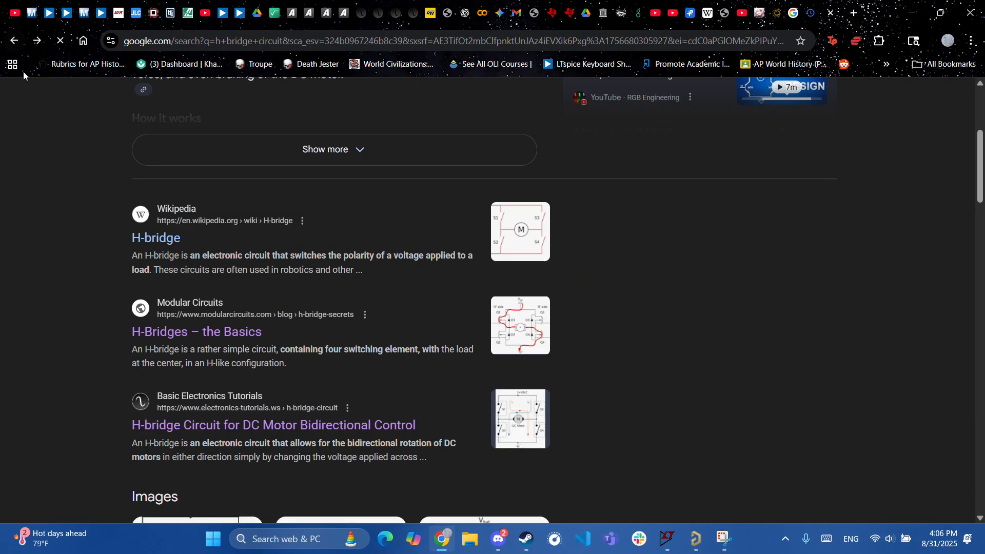
- Preview the CircuitBread, Build Electronic Circuits PNP/NPN and All About Circuits MOSFET H-bridge diagrams
scroll(413, 316, "down", 9)
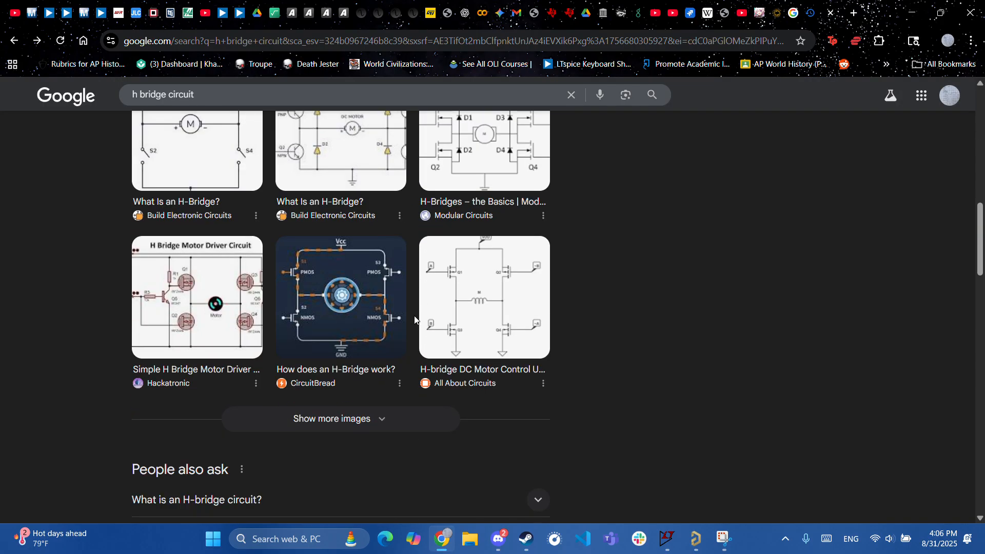
left_click(321, 310)
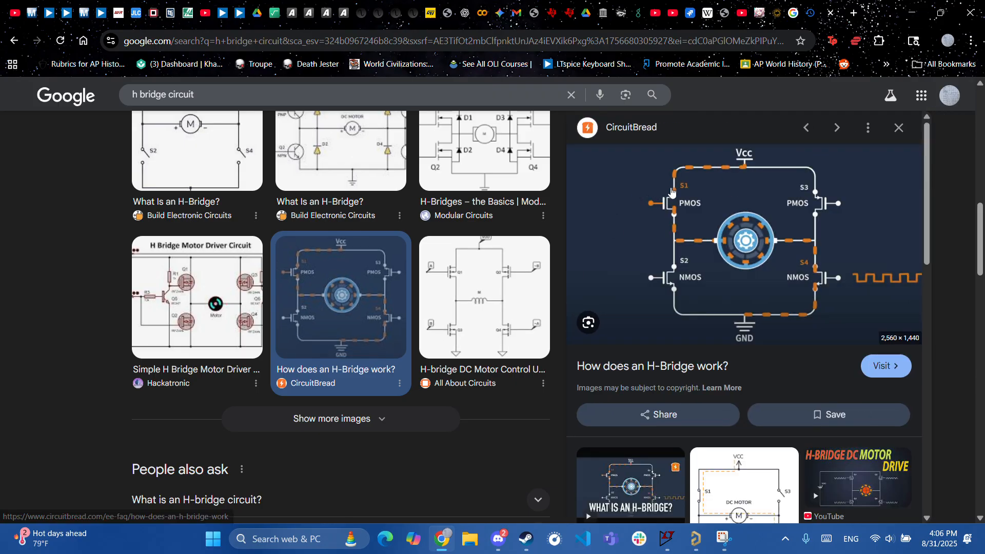
scroll(750, 321, "down", 3)
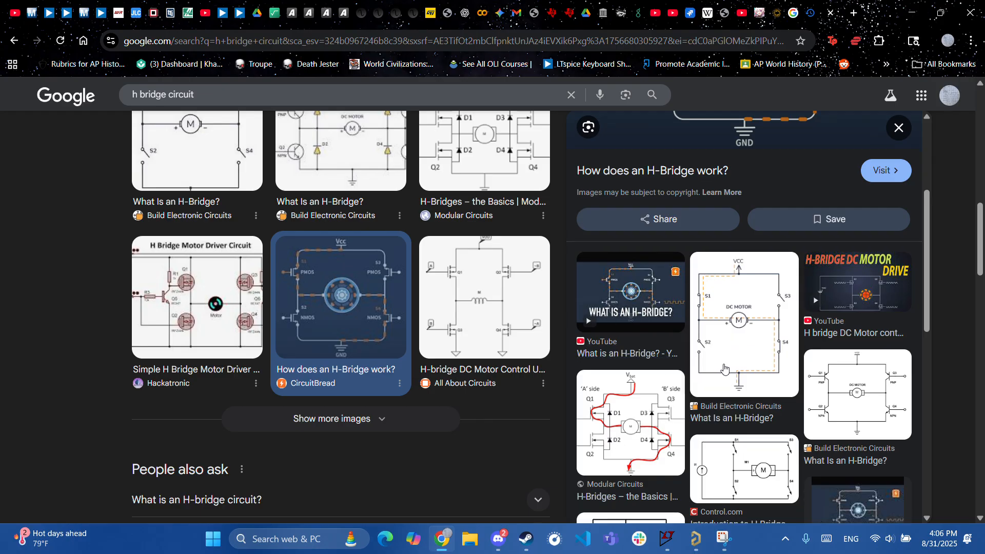
scroll(737, 361, "down", 4)
scroll(746, 402, "up", 7)
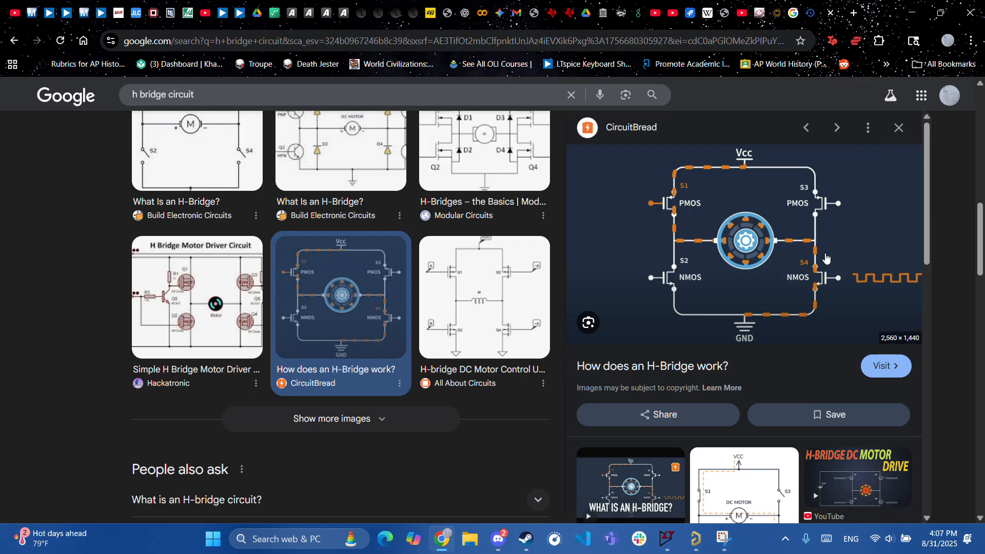
scroll(759, 337, "down", 3)
scroll(759, 336, "down", 1)
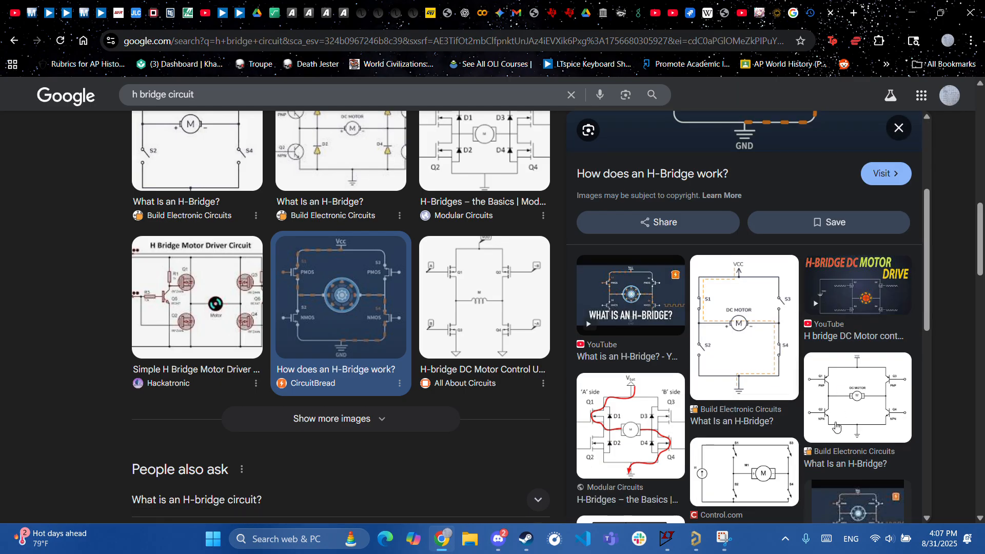
left_click(855, 426)
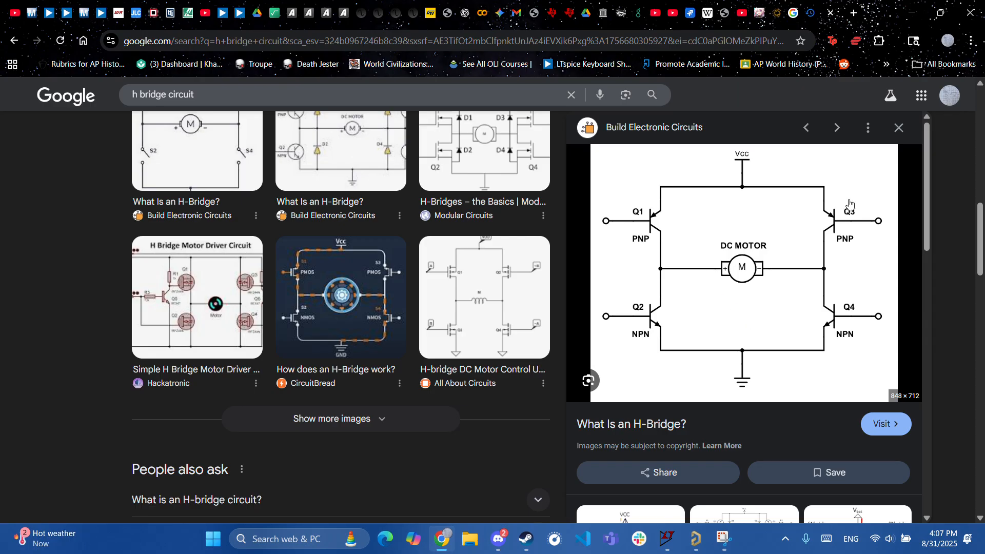
left_click(900, 125)
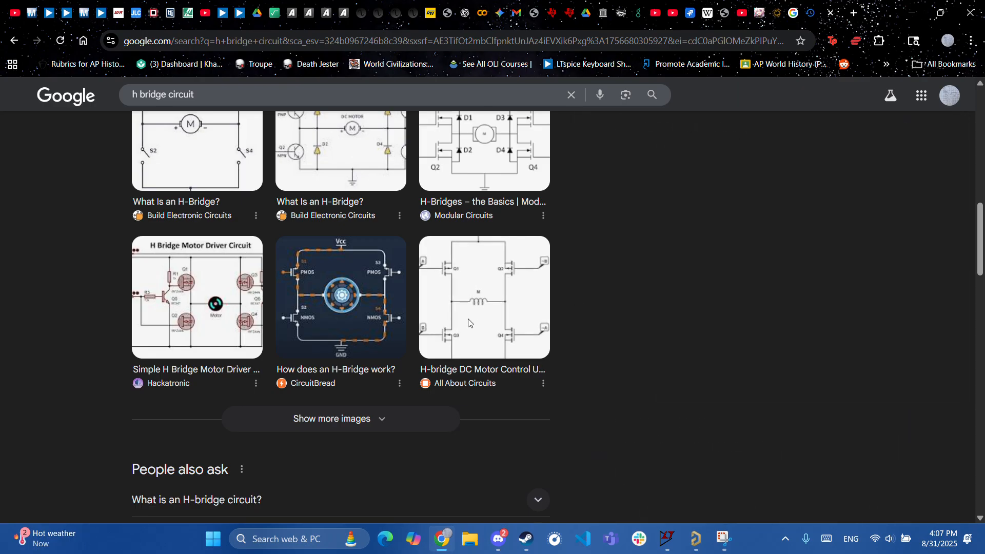
left_click(539, 308)
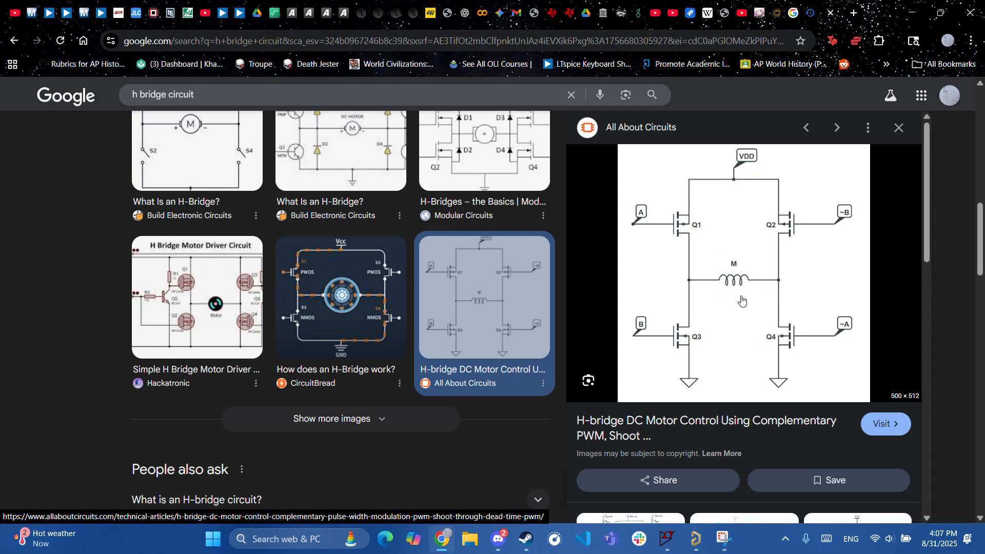
left_click(899, 131)
- Enlarge and close the AI Overview H-bridge diagram, then bring up Windows search
scroll(513, 456, "down", 5)
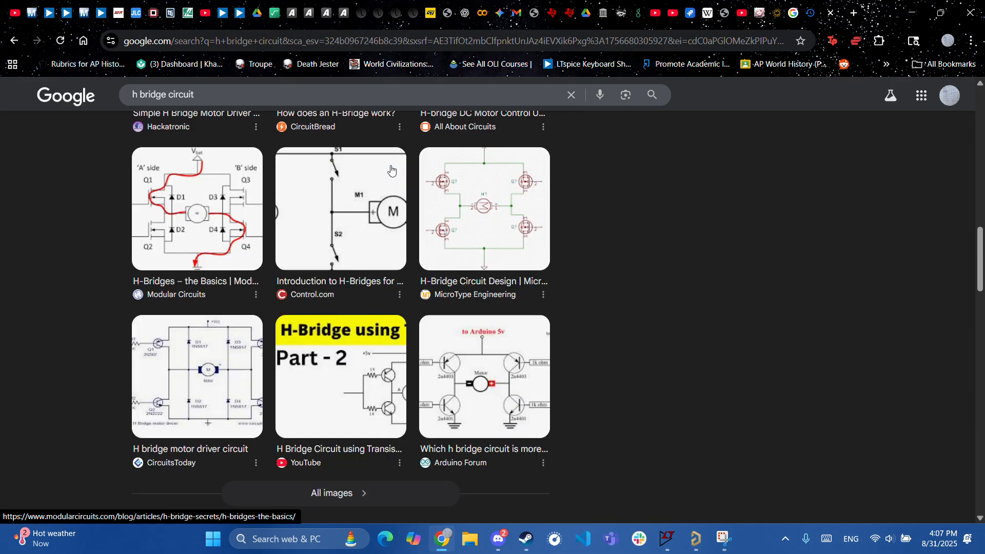
scroll(390, 390, "down", 2)
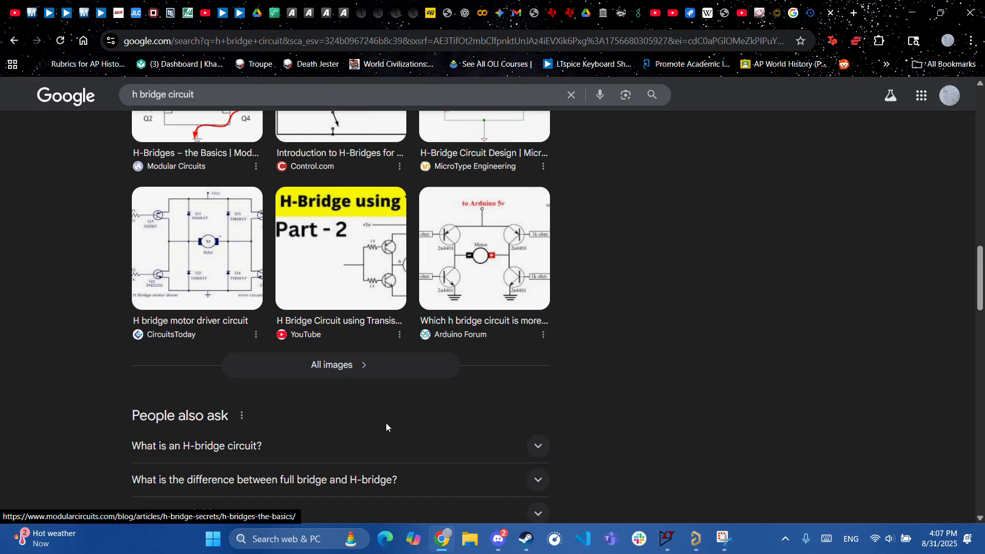
scroll(396, 436, "down", 5)
scroll(397, 433, "down", 6)
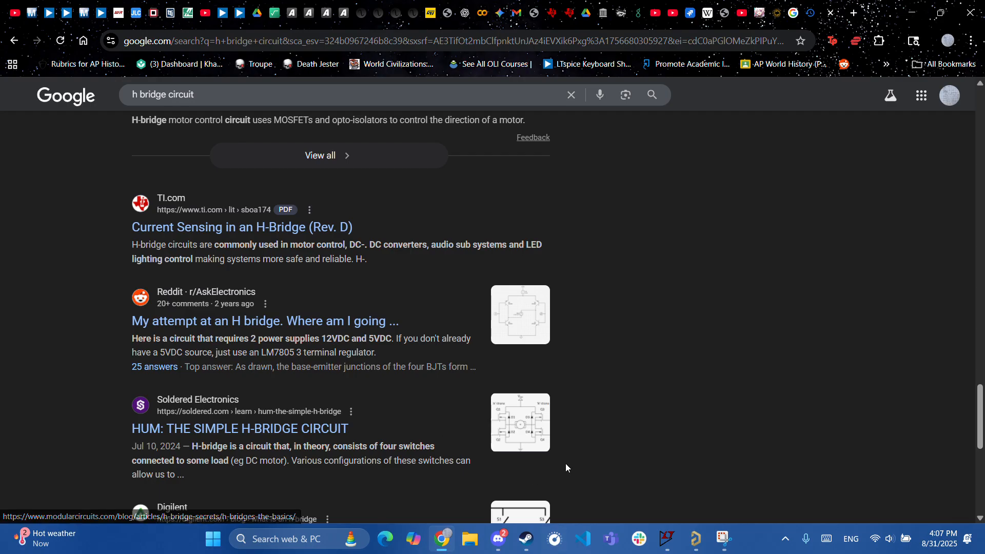
scroll(564, 438, "down", 8)
scroll(552, 428, "up", 10)
scroll(591, 422, "up", 20)
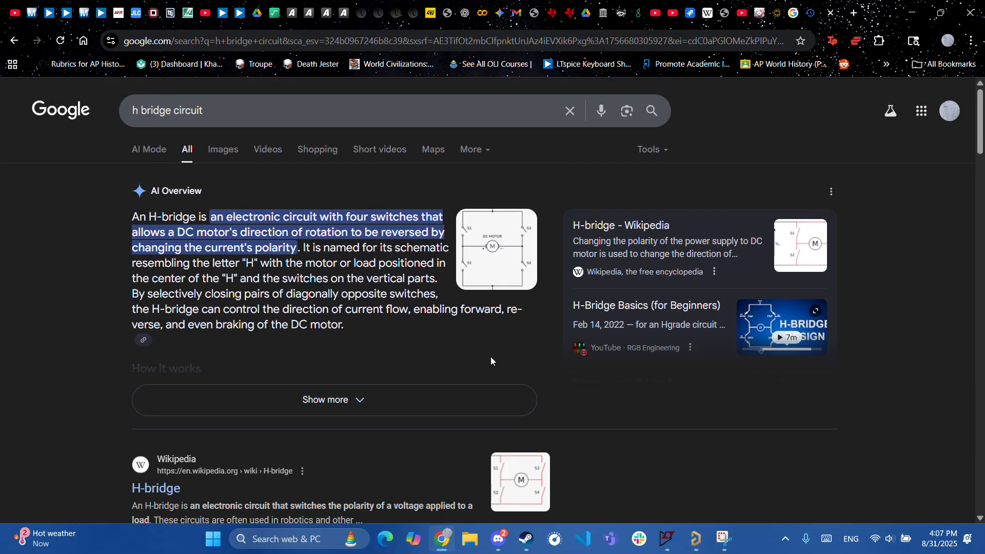
left_click(484, 282)
left_click(943, 180)
scroll(423, 352, "down", 3)
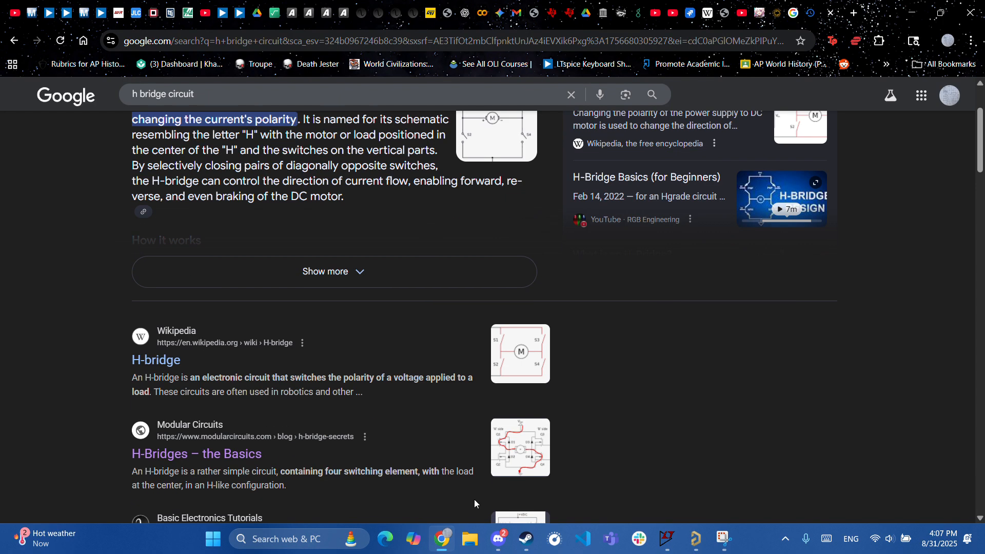
left_click(303, 542)
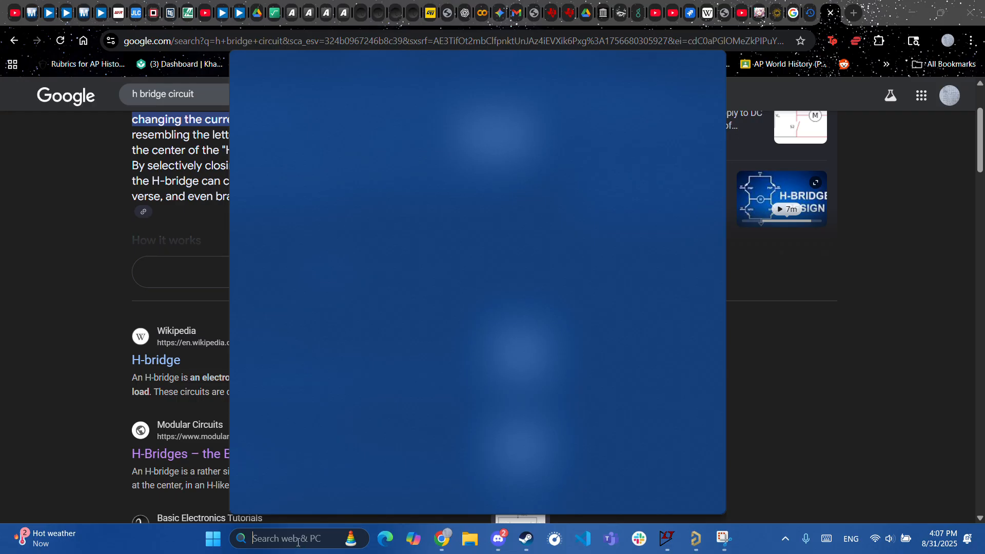
- Switch between Altium and the Discord call, then stop streaming the screen to the call
left_click(694, 543)
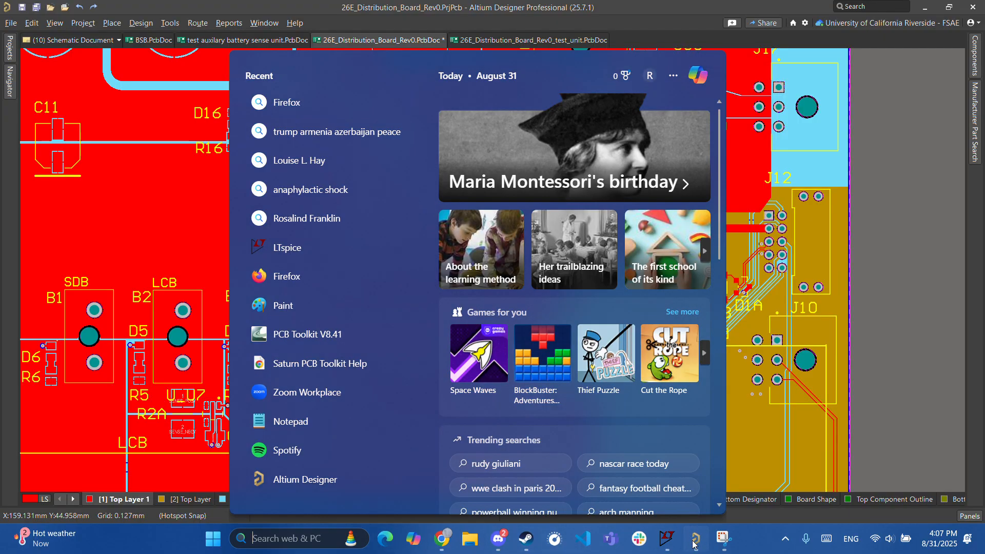
left_click(498, 538)
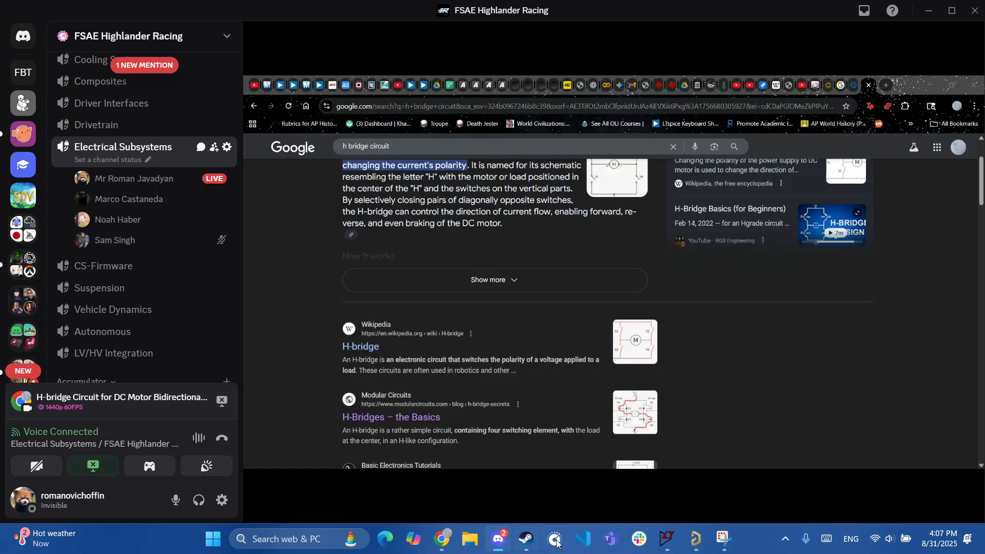
left_click(694, 544)
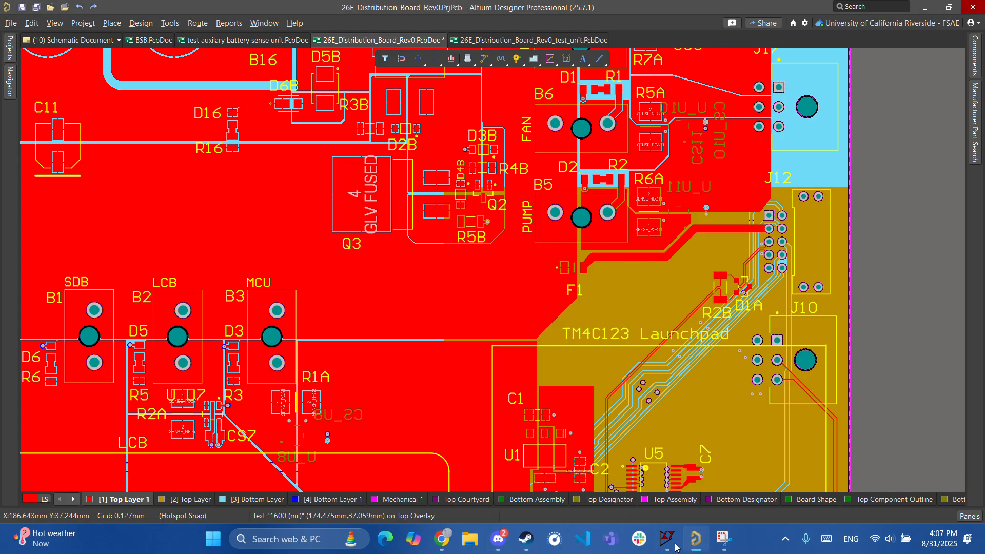
left_click(500, 540)
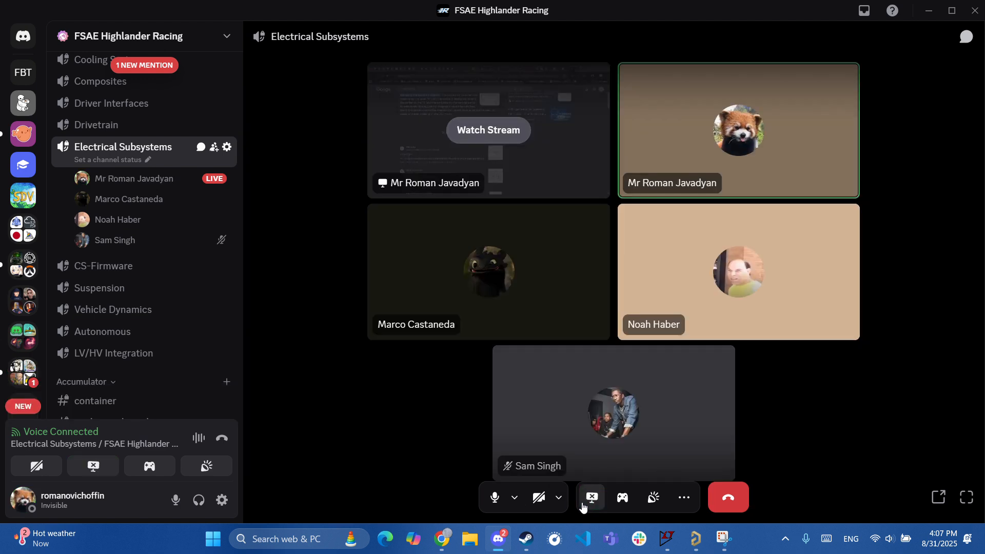
left_click(584, 506)
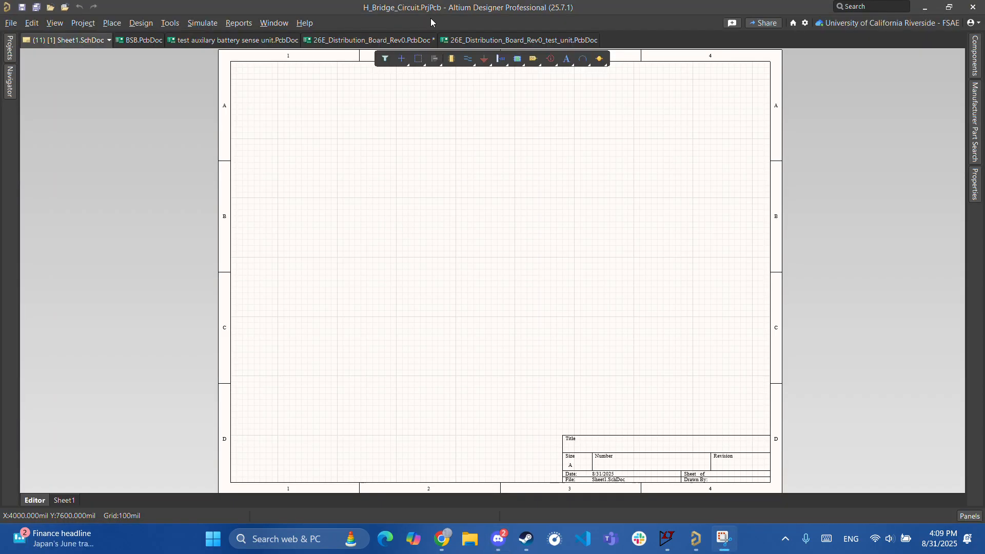
- Show the project file list and glance at the team workspace options, then dismiss them
left_click(9, 47)
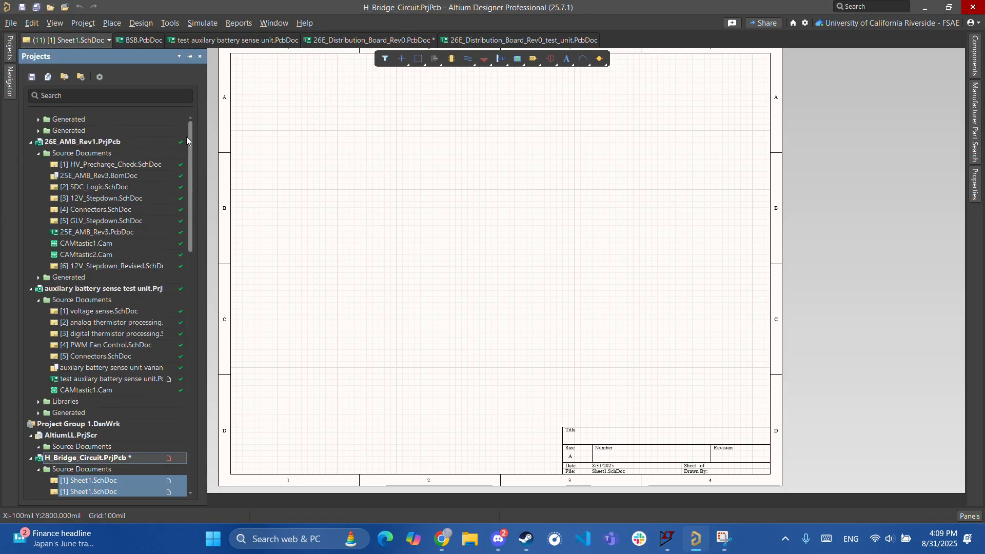
left_click_drag(187, 145, 184, 106)
left_click(181, 119)
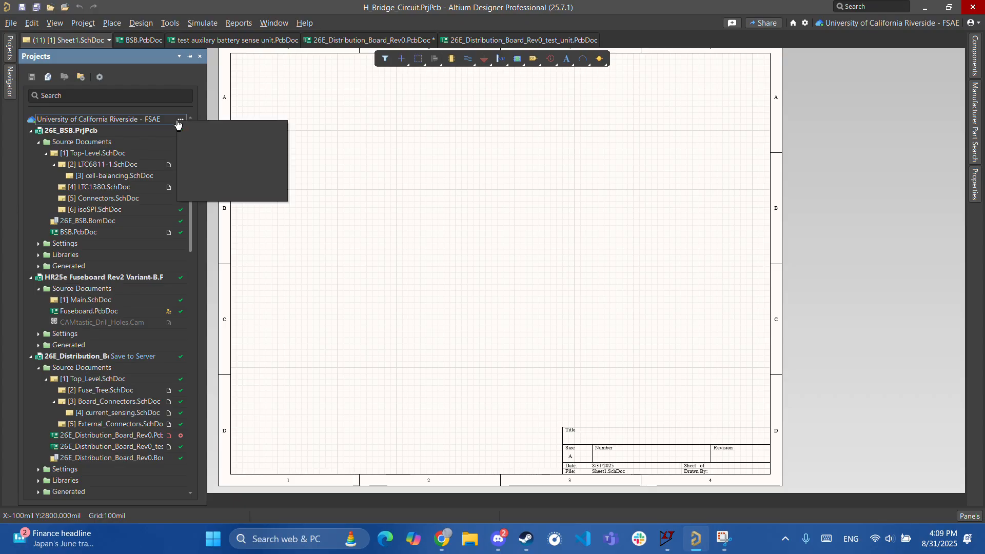
left_click(188, 237)
left_click_drag(189, 227, 201, 517)
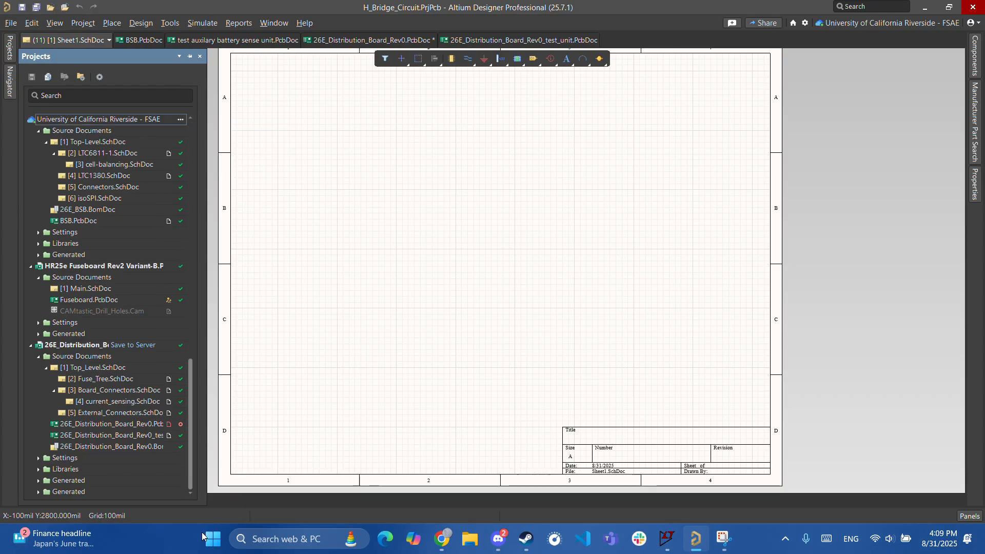
- Browse the File > New choices and H_Bridge_Circuit project menu without adding anything, then pan the blank sheet
left_click(11, 23)
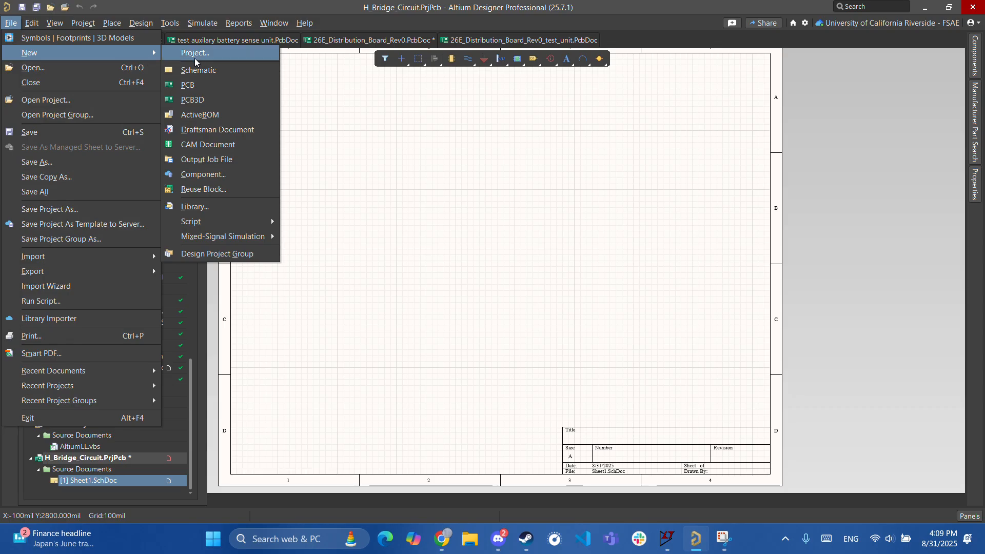
left_click(326, 167)
right_click(88, 458)
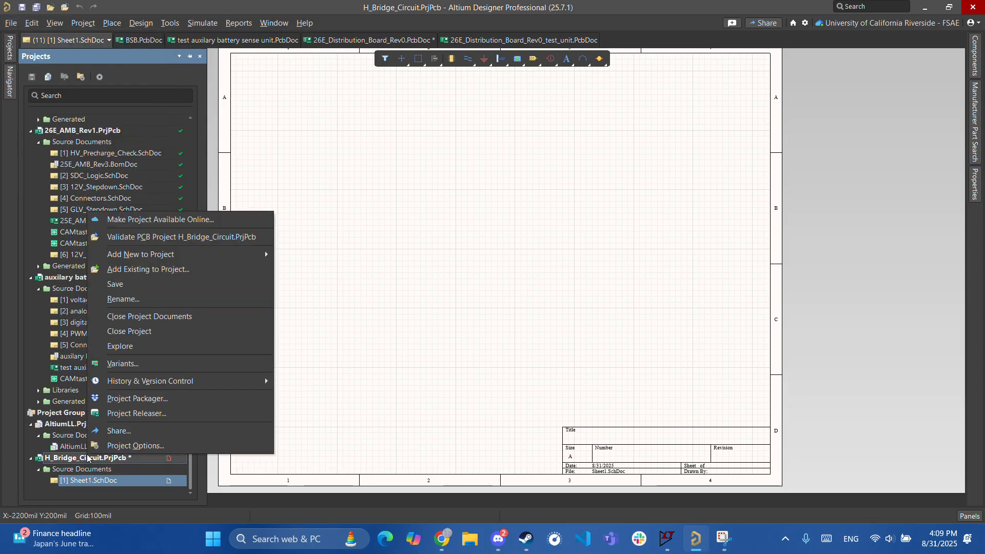
mouse_move(153, 255)
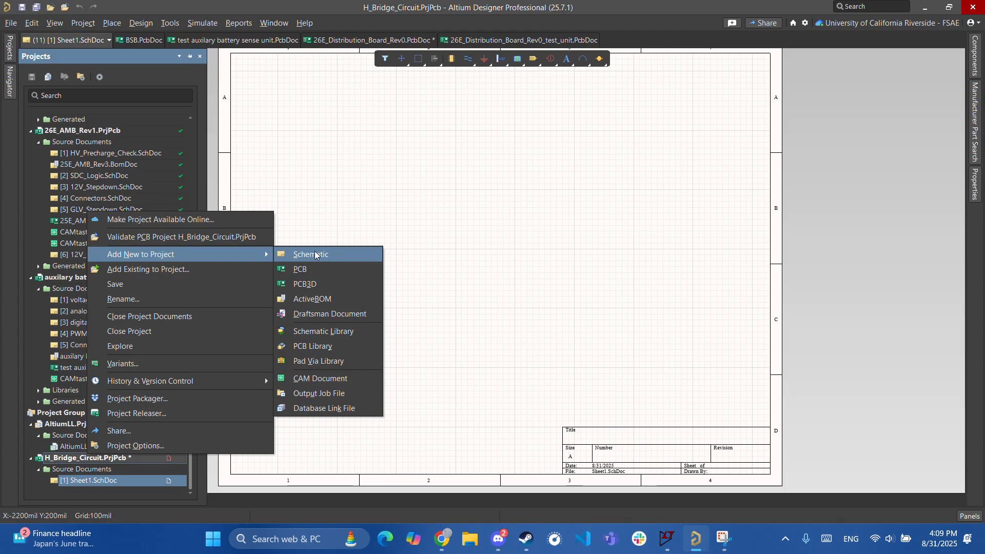
left_click(410, 211)
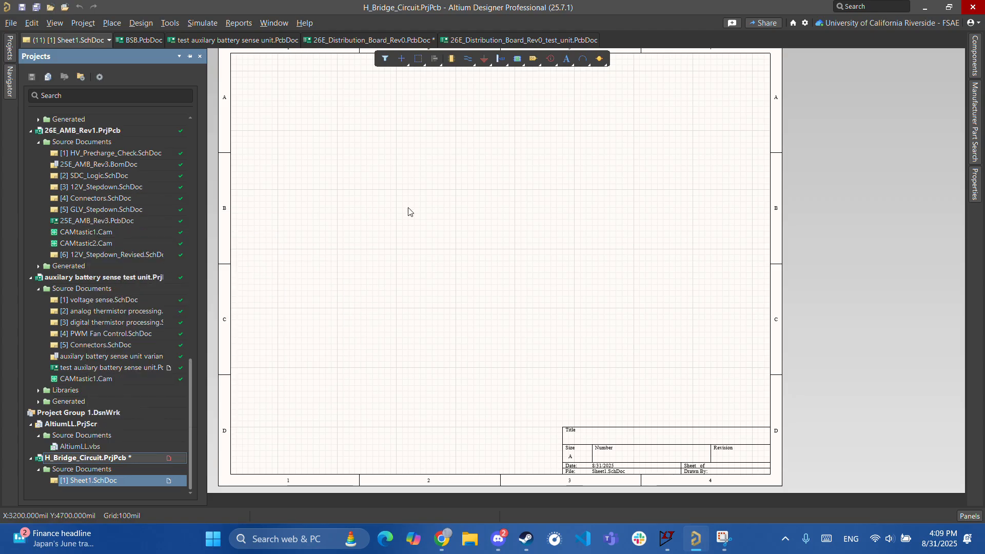
scroll(450, 262, "down", 1, "ctrl")
left_click_drag(420, 198, 434, 222)
right_click_drag(390, 194, 412, 208)
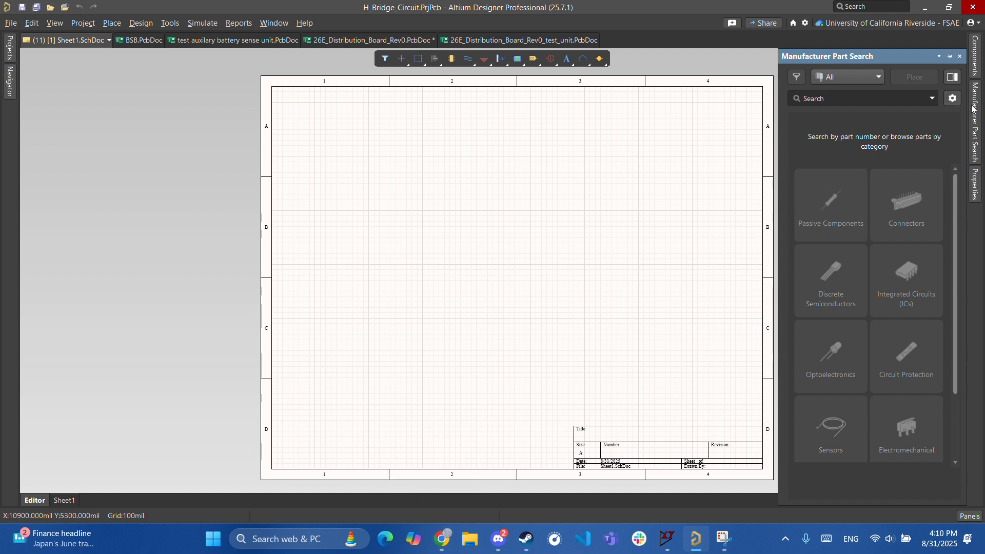
- In a new Chrome tab, load the Mouser website and focus its Part # / Keyword search box
left_click(441, 540)
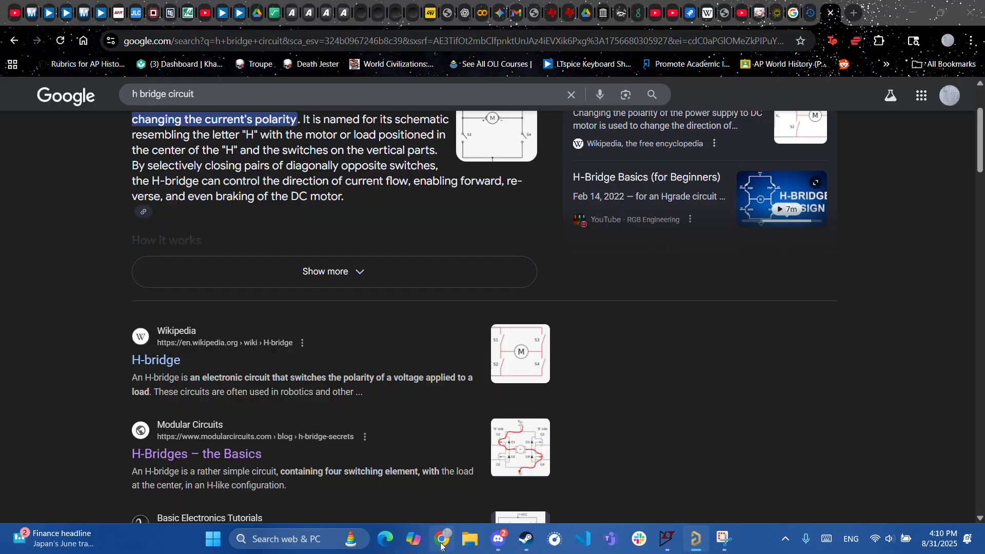
left_click(851, 14)
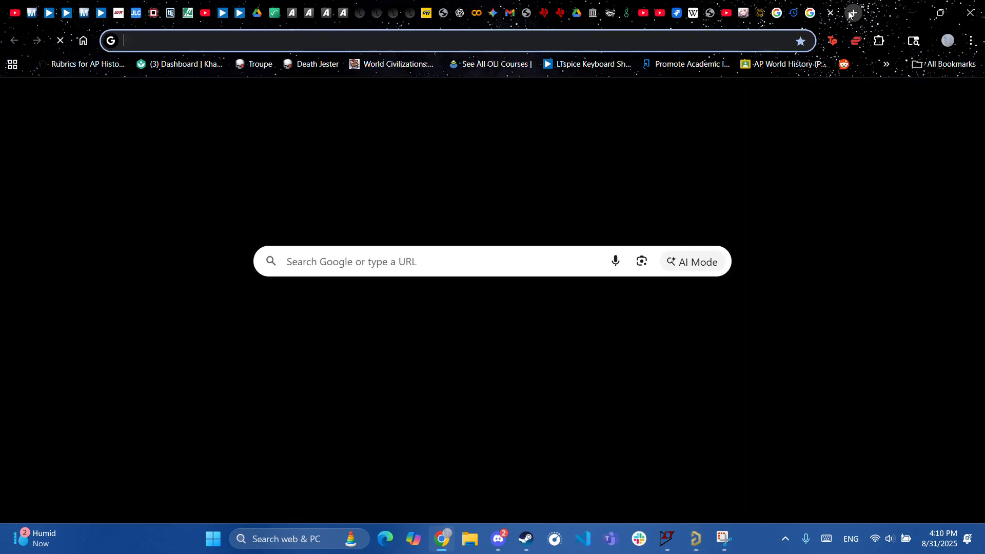
type("mouser")
key("Return")
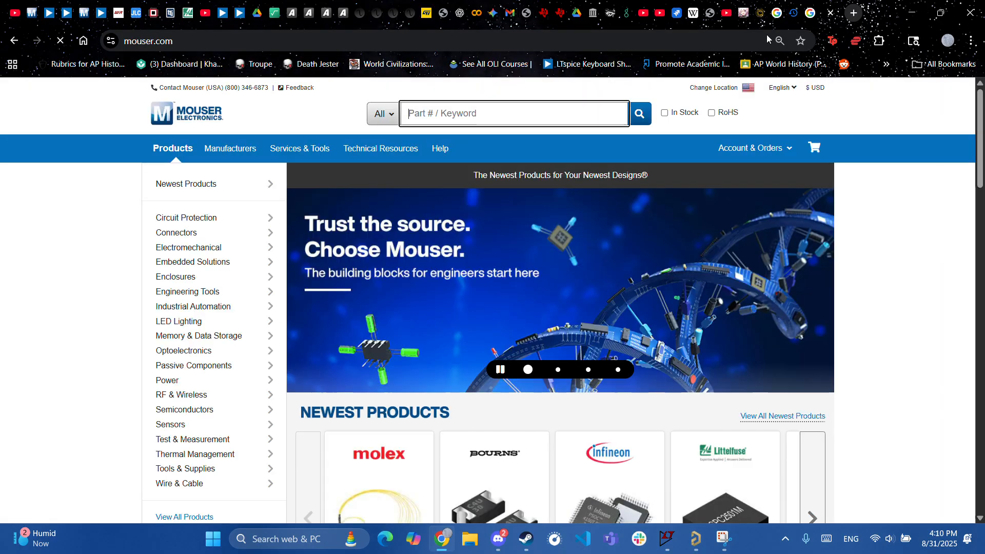
left_click(442, 112)
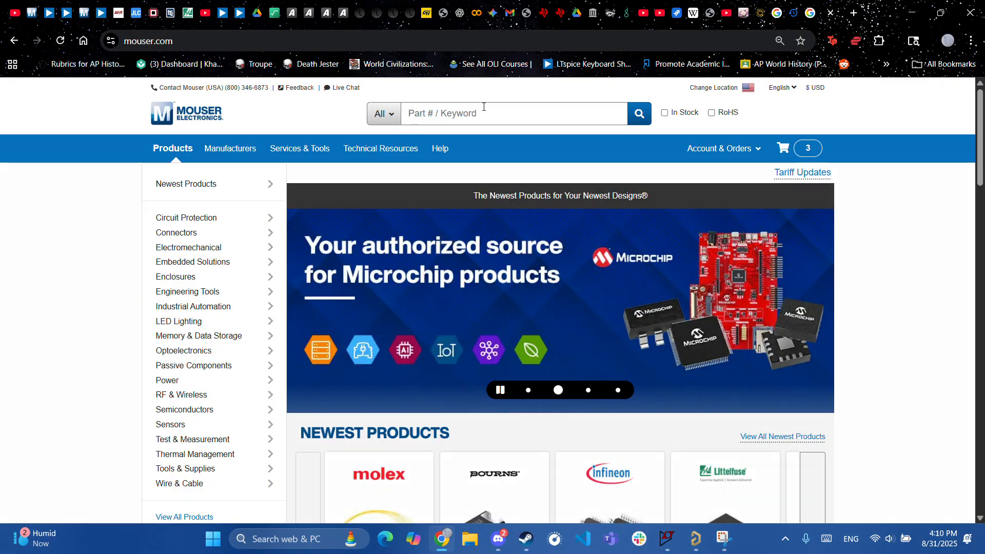
left_click(480, 106)
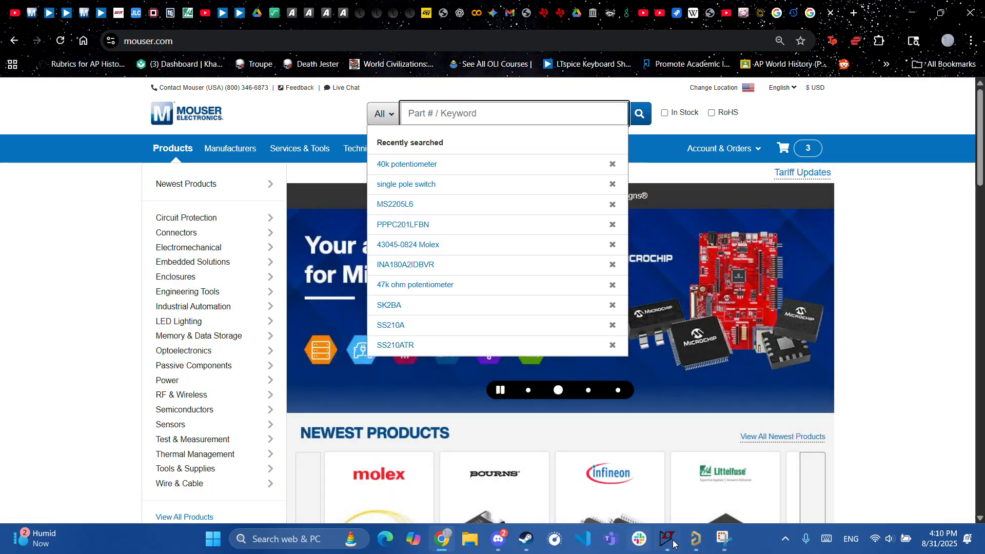
mouse_move(701, 545)
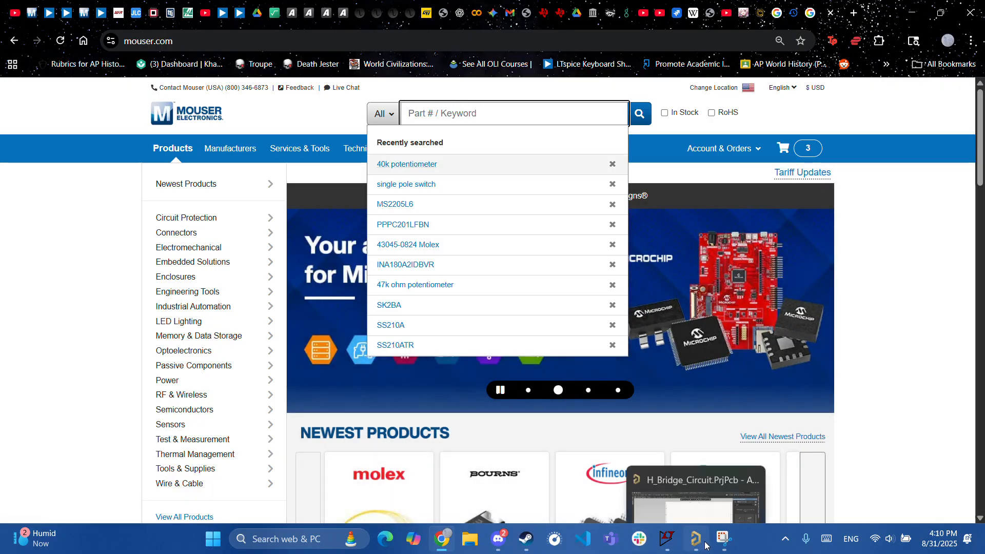
mouse_move(433, 546)
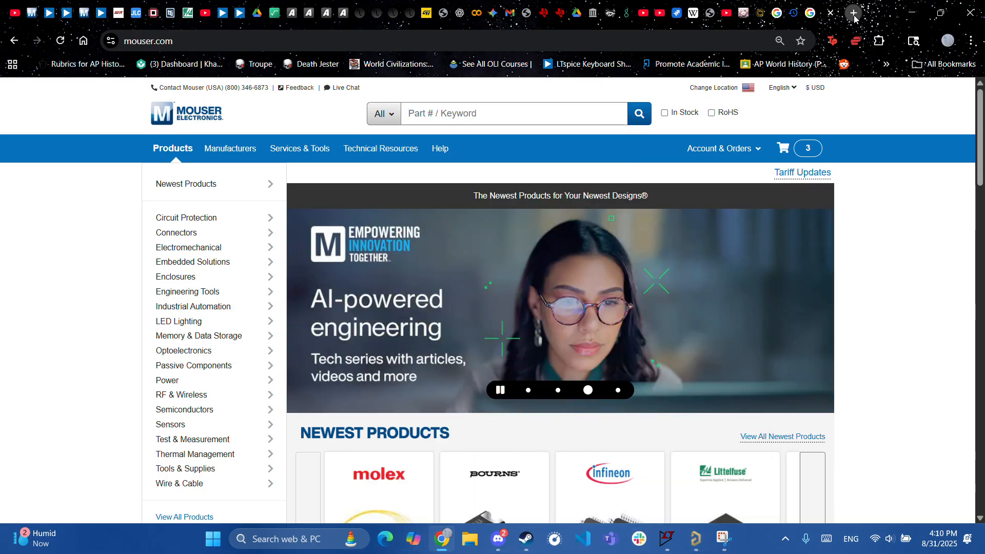
left_click(855, 14)
- Type 'DC' and switch back to the browser
type("DC")
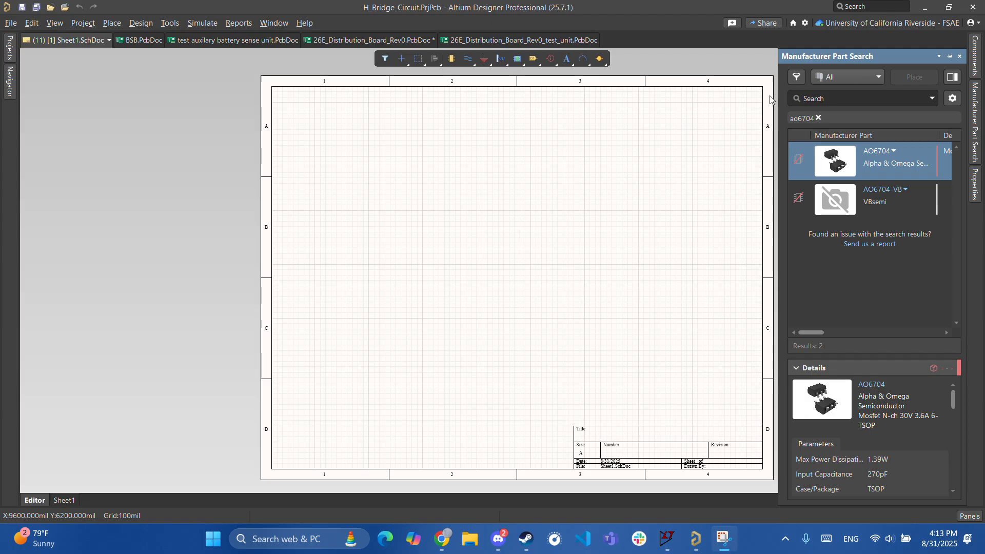
left_click(441, 539)
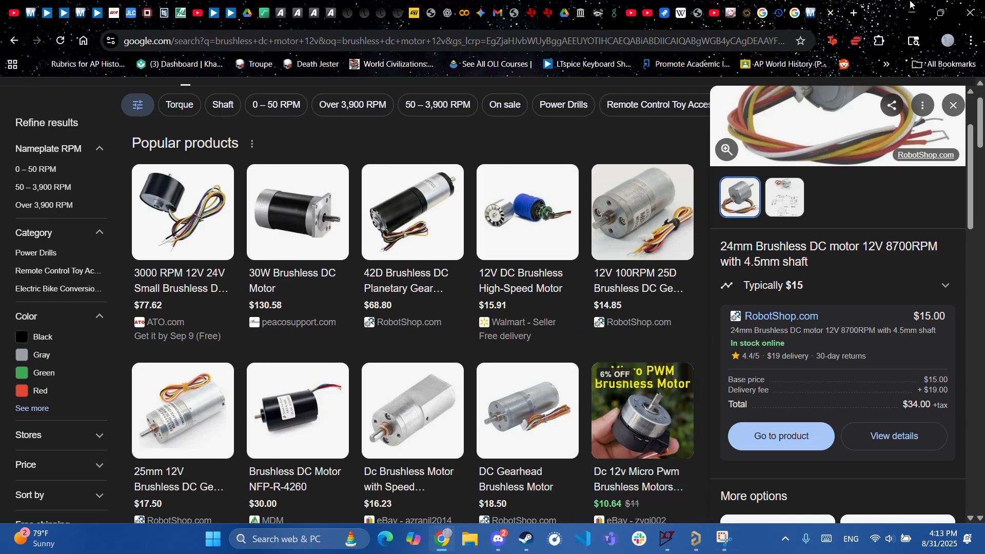
- Enter 'AO' in Mouser's Part # / Keyword box, then switch to the NVMFWS1D1N04XMT1G product page tab
left_click(810, 16)
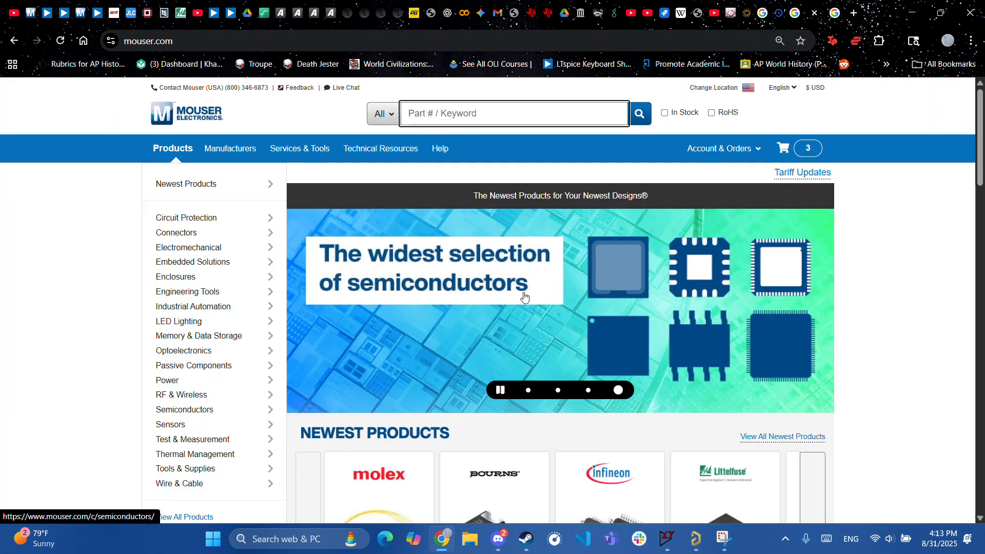
left_click(450, 109)
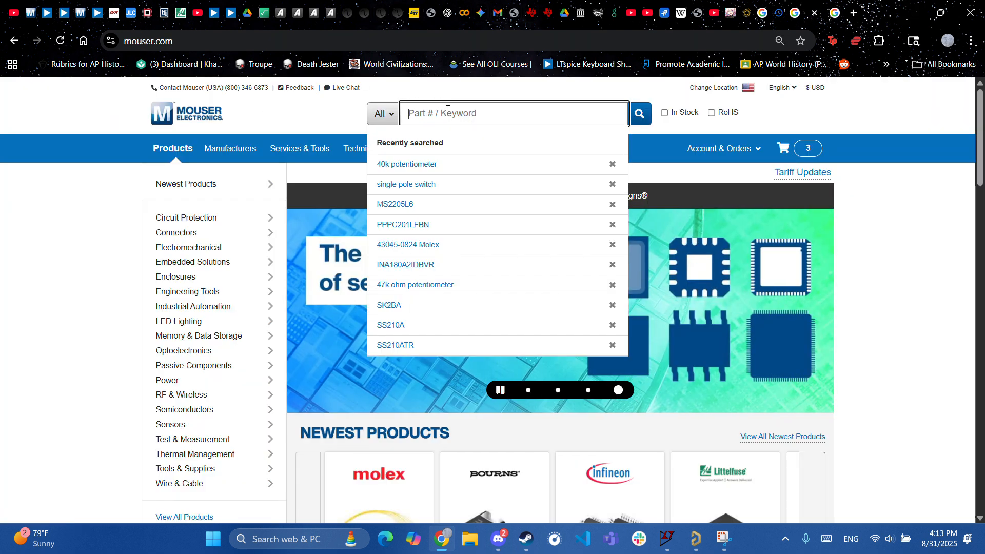
type("a")
key("BackSpace")
key("BackSpace")
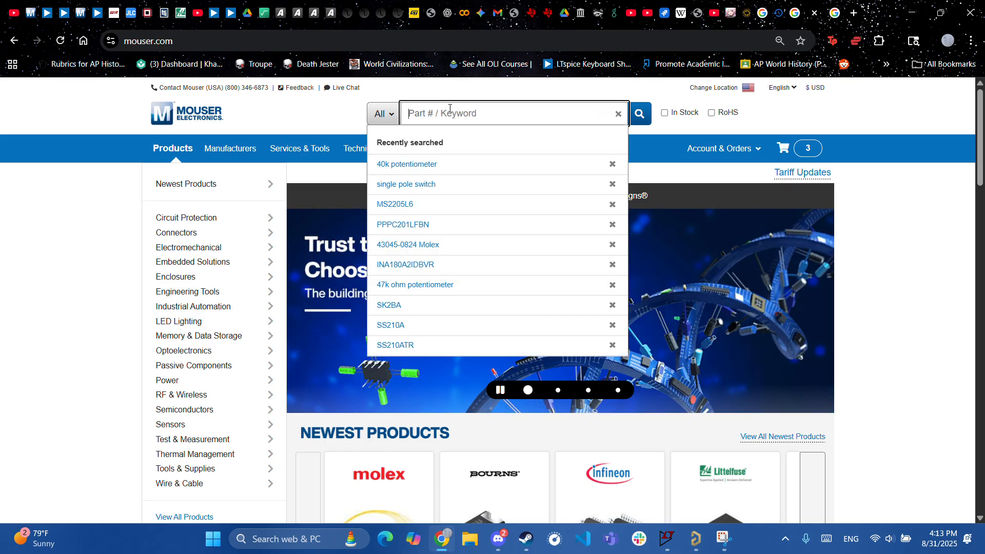
type("AO")
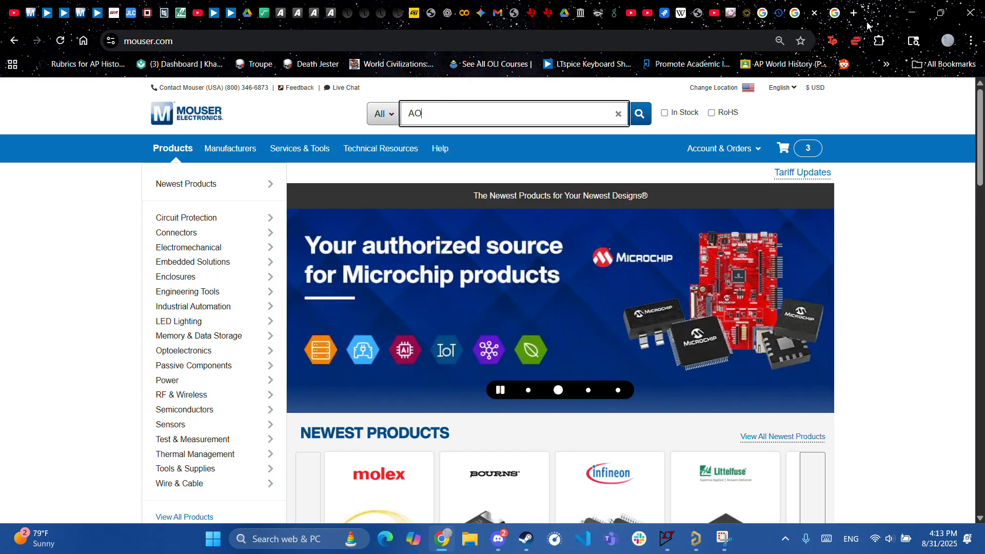
left_click(854, 12)
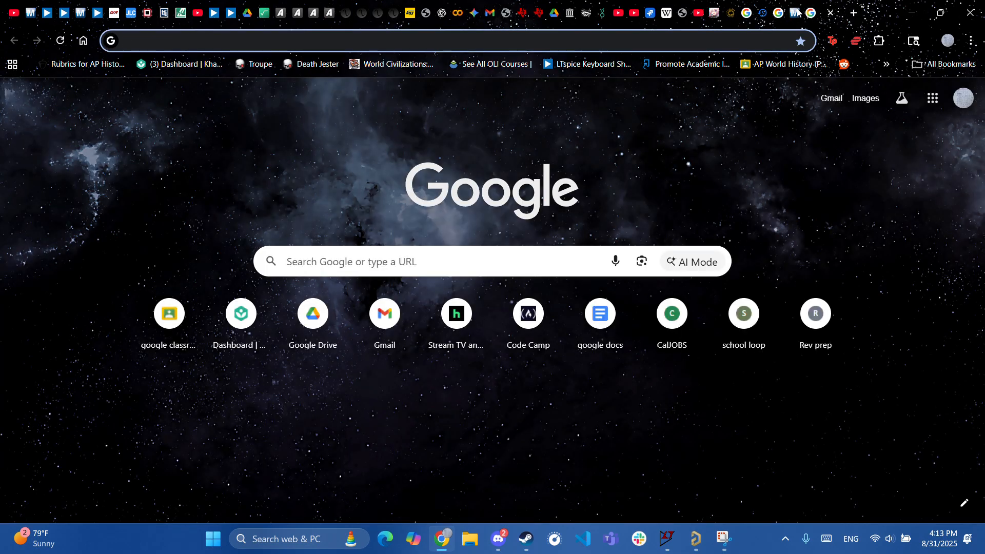
left_click(797, 14)
mouse_move(199, 235)
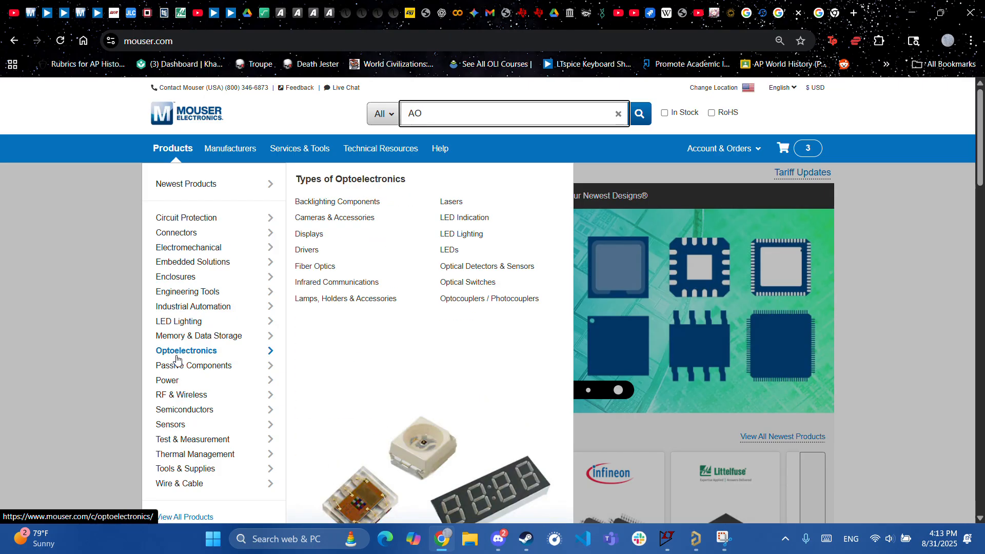
mouse_move(172, 425)
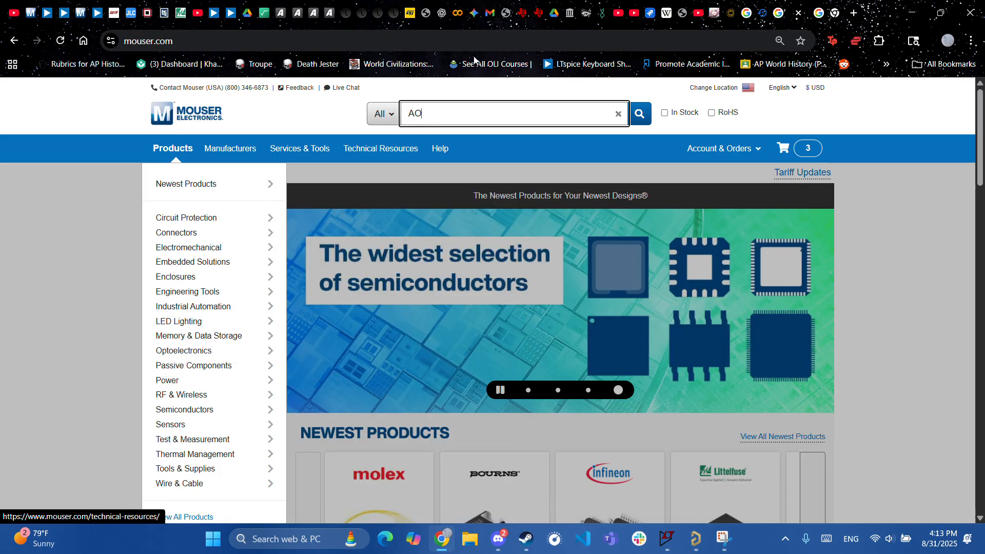
left_click(421, 20)
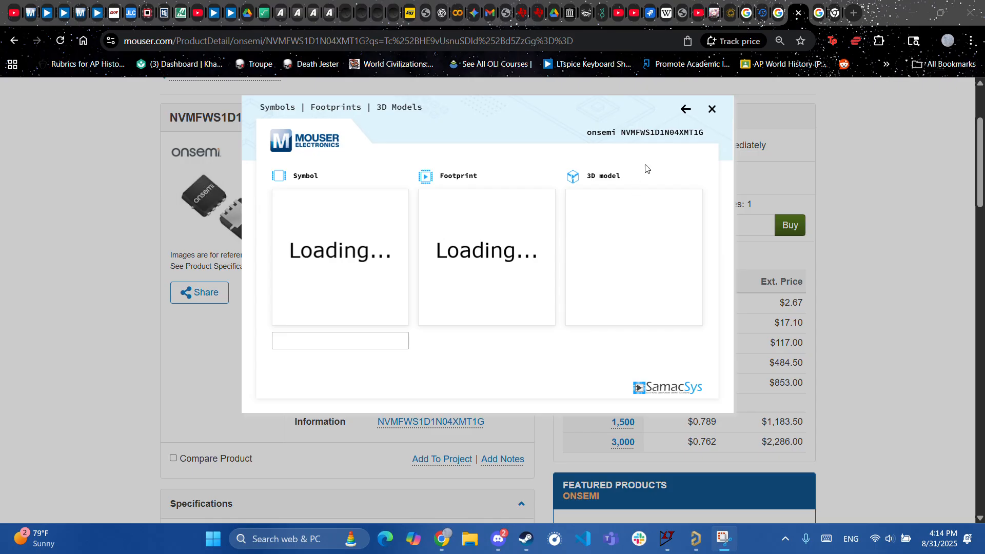
- Close the SamacSys symbol/footprint viewer, then follow the NVMFWS1D1N04XMT1G Datasheet link on the product page
left_click(711, 113)
scroll(556, 256, "up", 3)
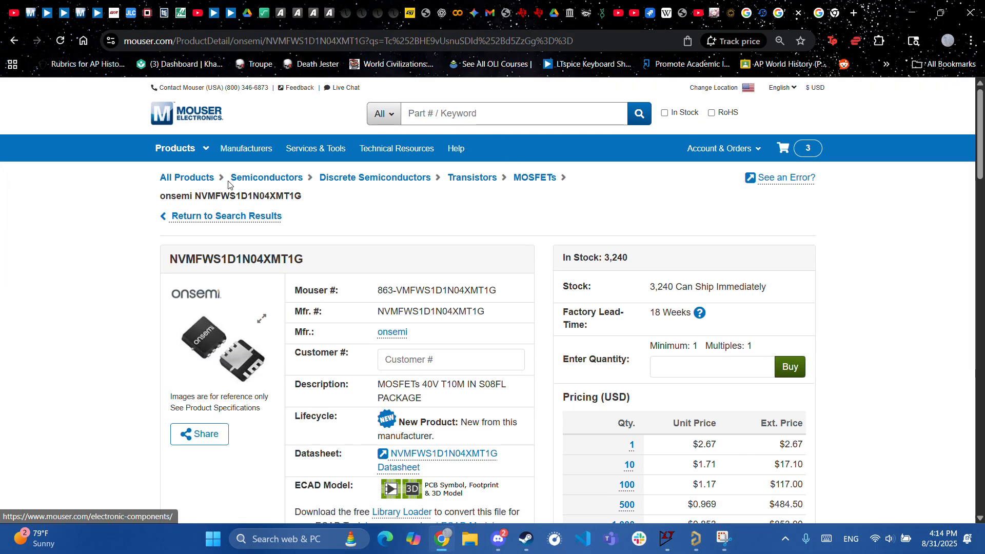
scroll(454, 227, "down", 1)
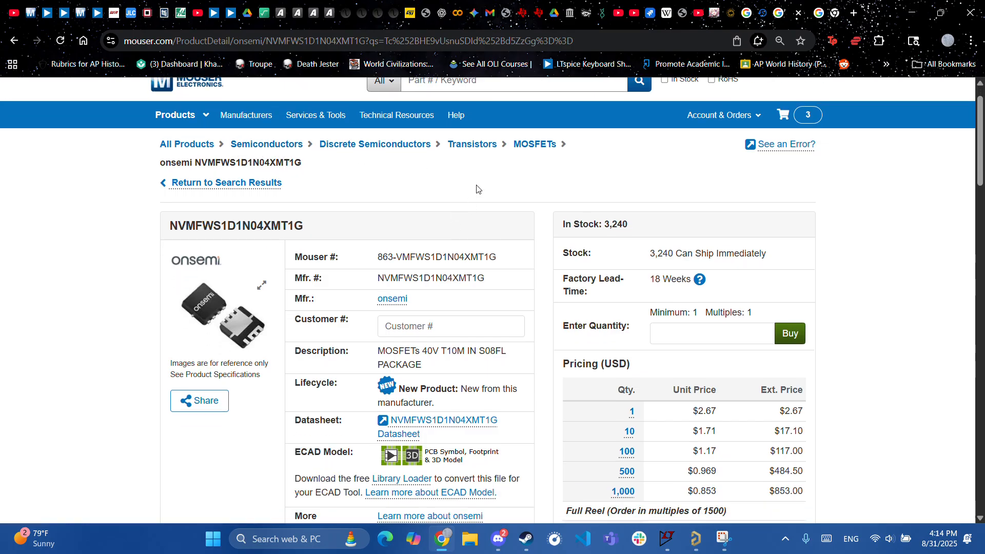
left_click(471, 85)
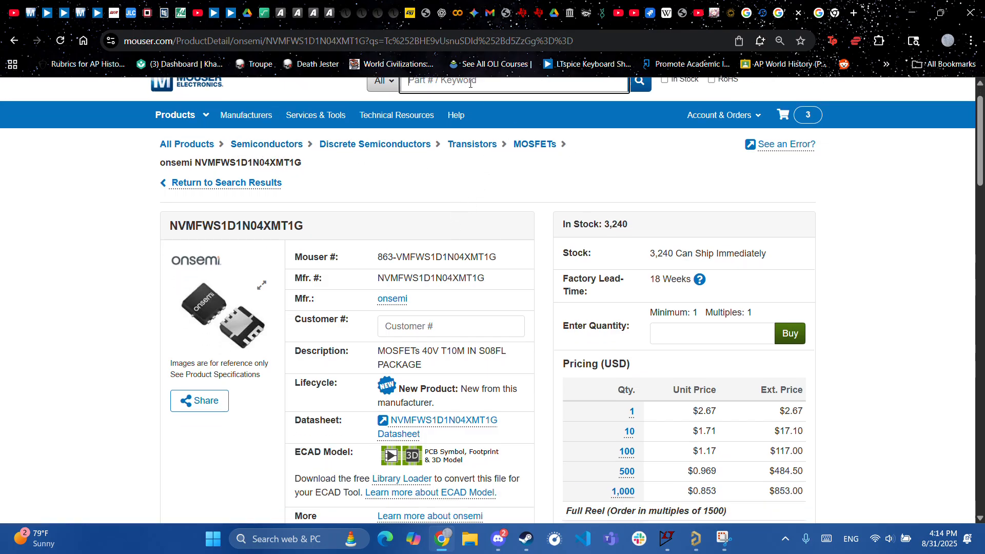
scroll(462, 158, "up", 1)
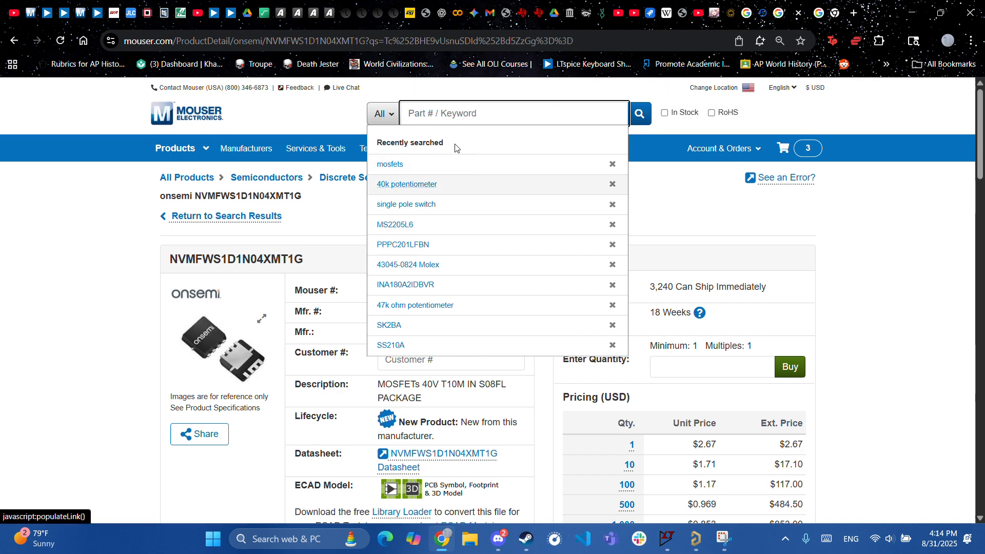
left_click(318, 223)
scroll(411, 149, "down", 1)
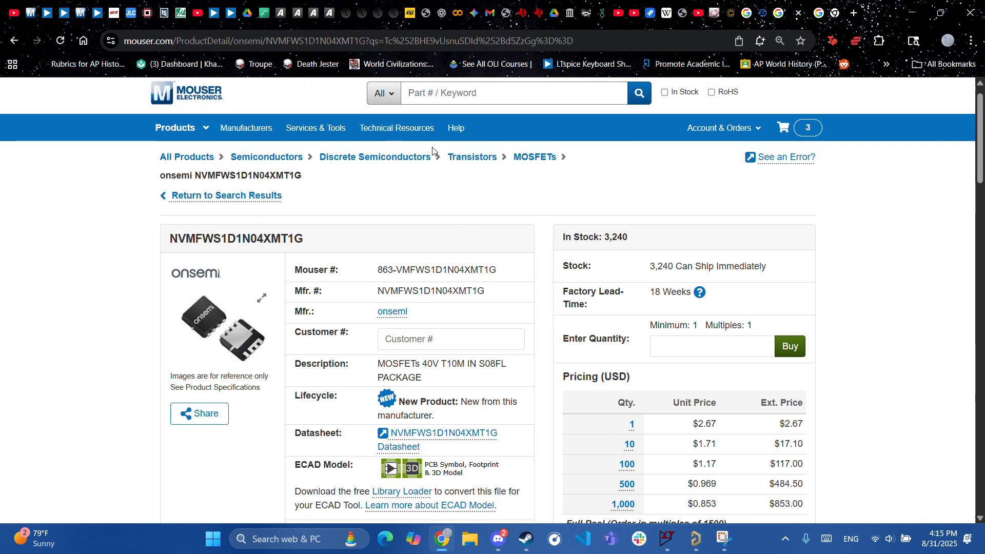
scroll(524, 178, "down", 2)
scroll(519, 170, "up", 1)
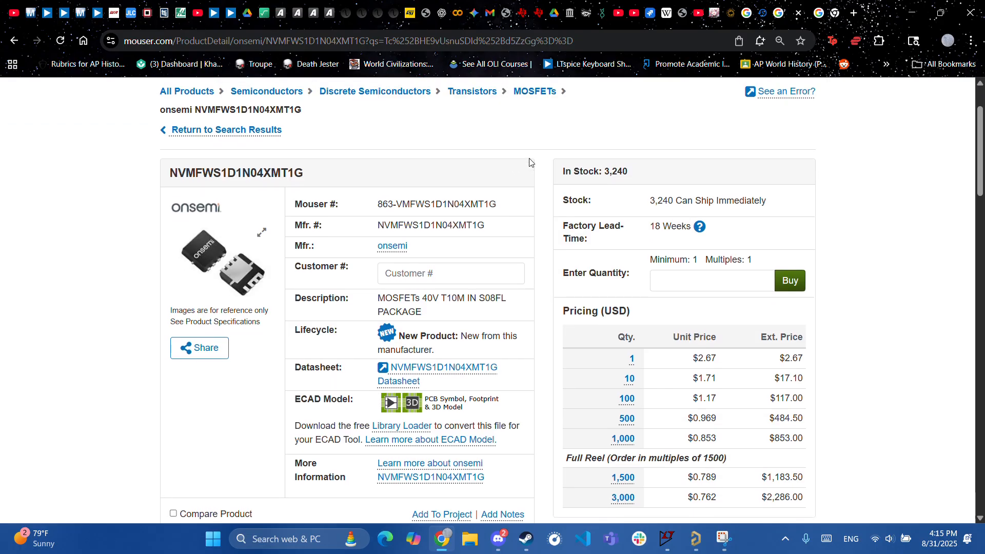
scroll(308, 328, "down", 1)
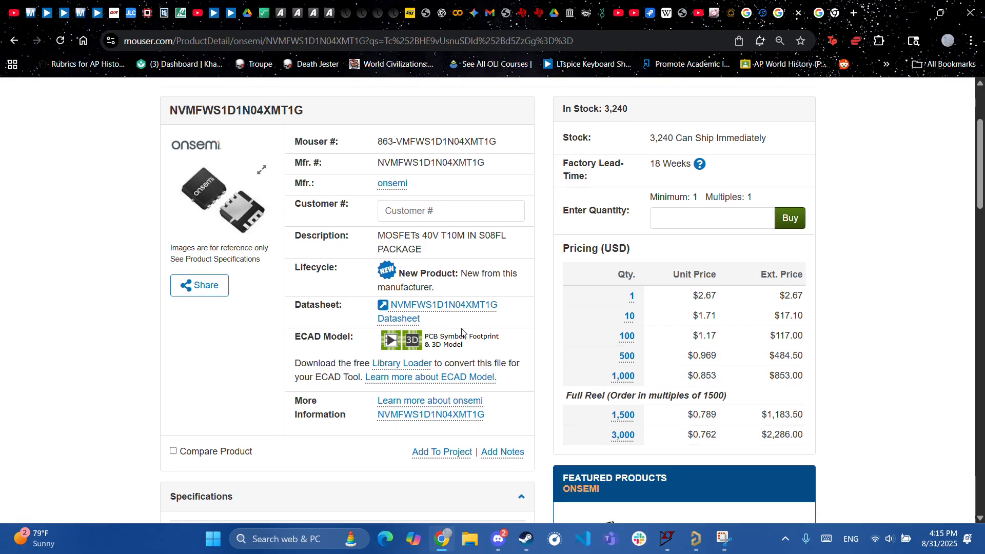
left_click(414, 306)
scroll(299, 441, "down", 3)
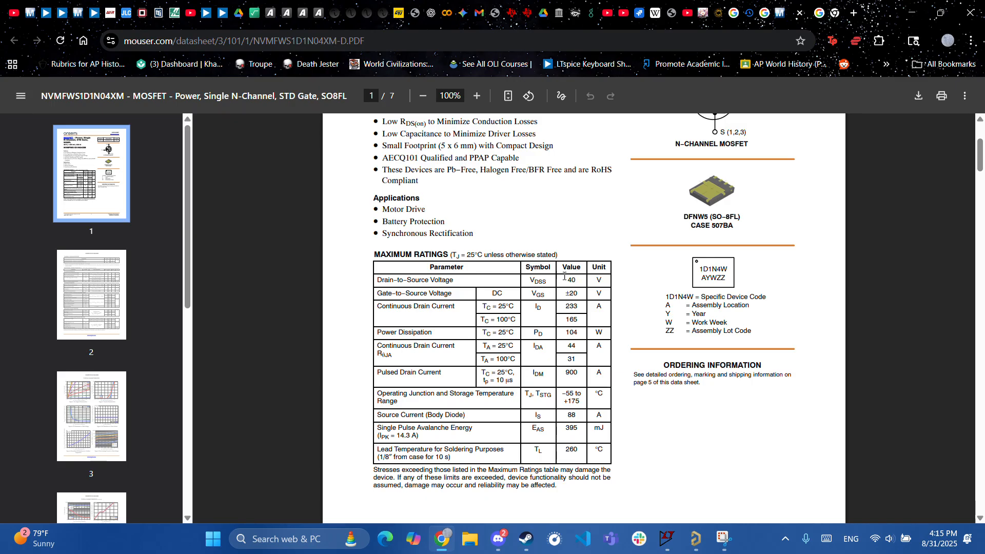
- Scroll through the NVMFWS1D1N04XM datasheet's maximum ratings and characteristic curve pages
scroll(573, 277, "up", 1)
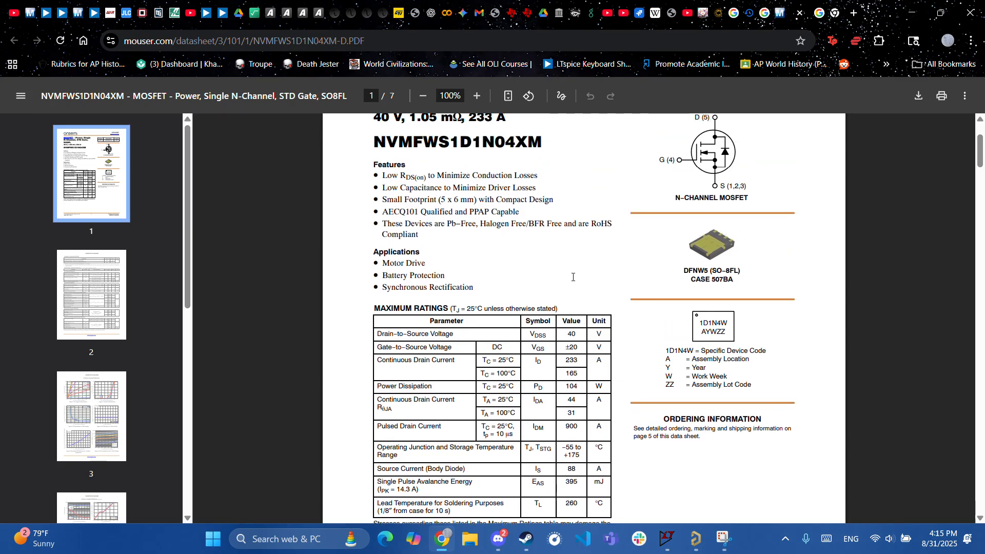
scroll(583, 225, "down", 2)
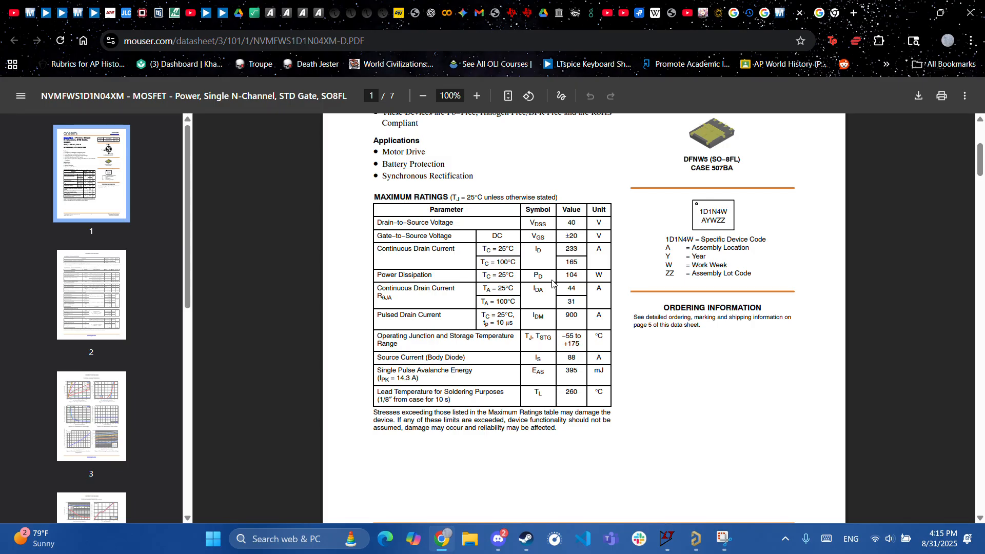
scroll(536, 359, "down", 5)
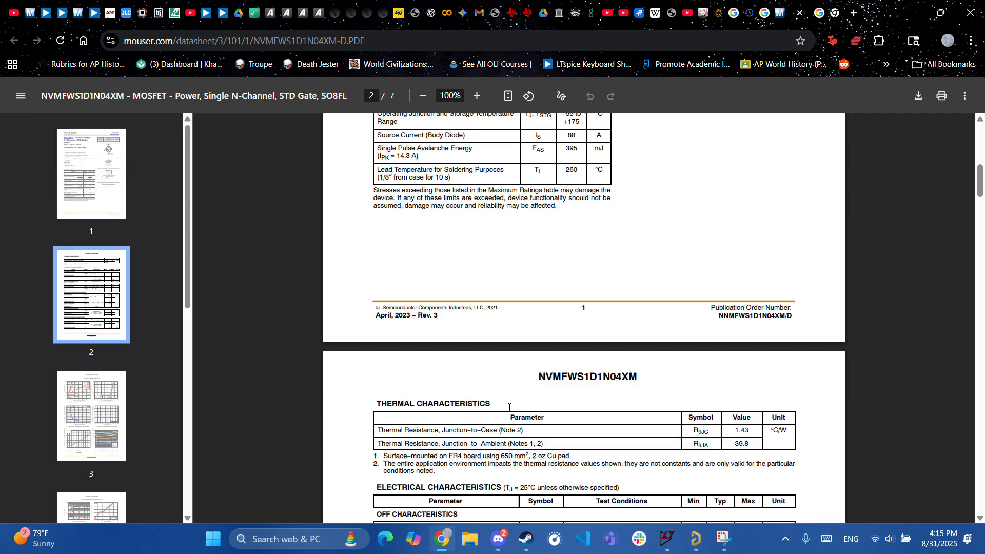
scroll(510, 408, "down", 3)
scroll(510, 408, "down", 4)
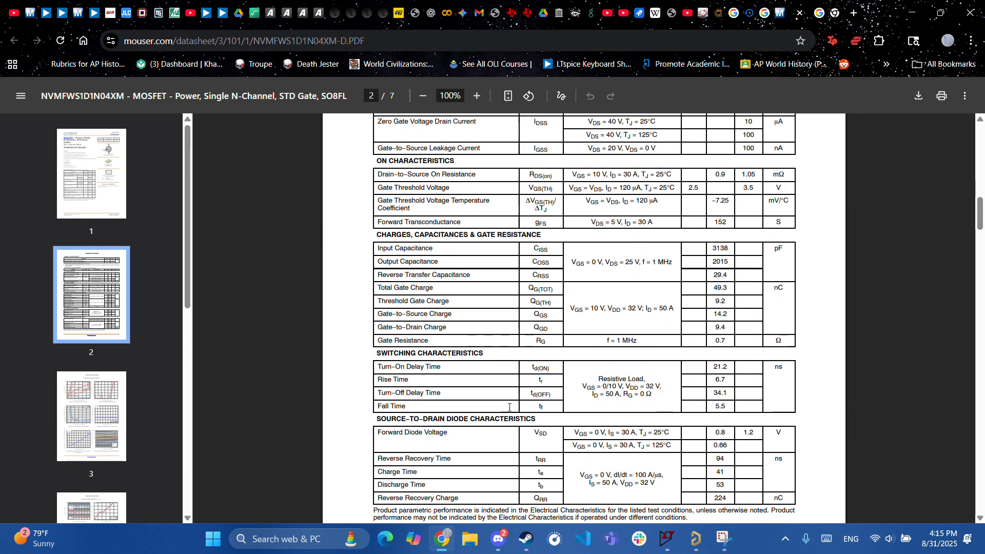
scroll(510, 408, "down", 4)
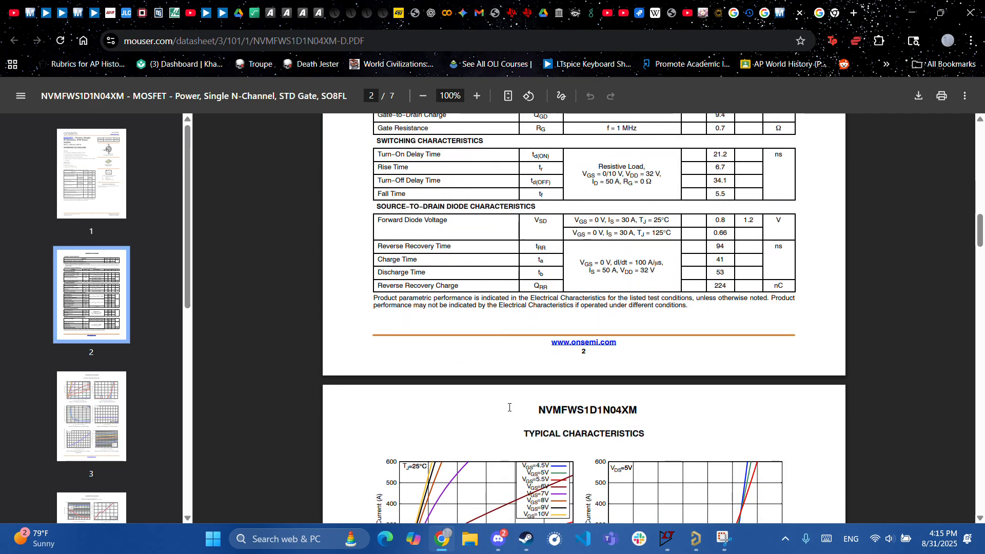
scroll(510, 407, "down", 6)
scroll(510, 408, "down", 6)
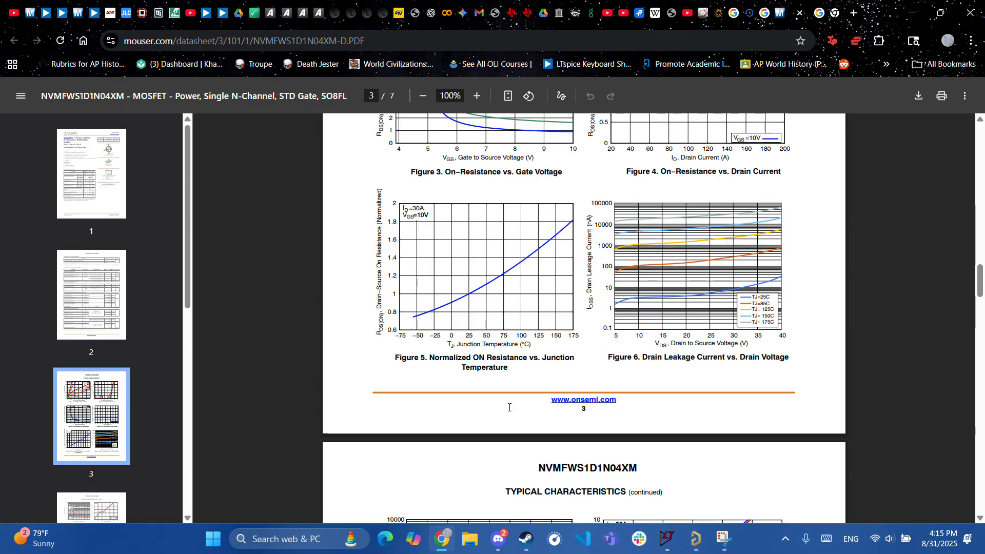
scroll(509, 408, "down", 6)
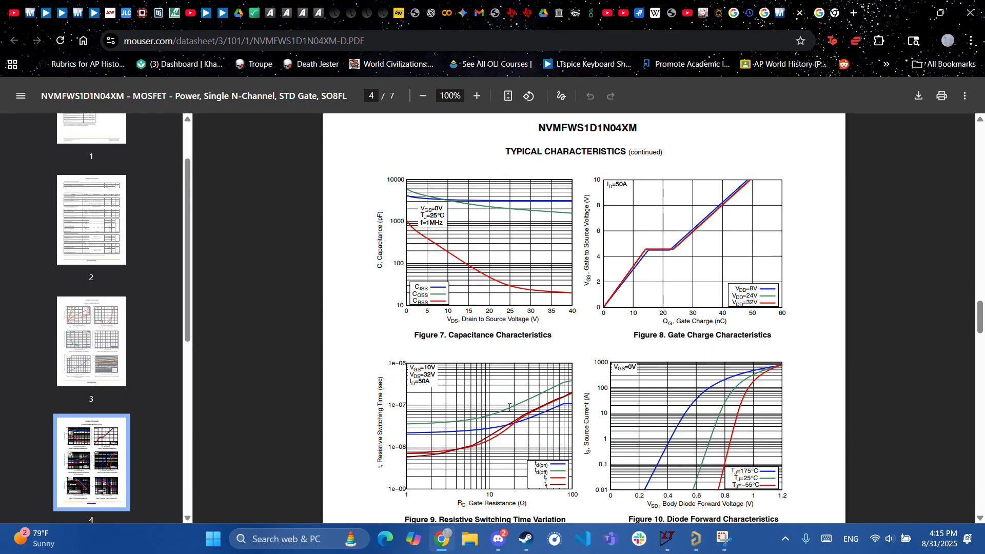
scroll(509, 407, "down", 6)
scroll(509, 407, "down", 6)
scroll(510, 407, "up", 20)
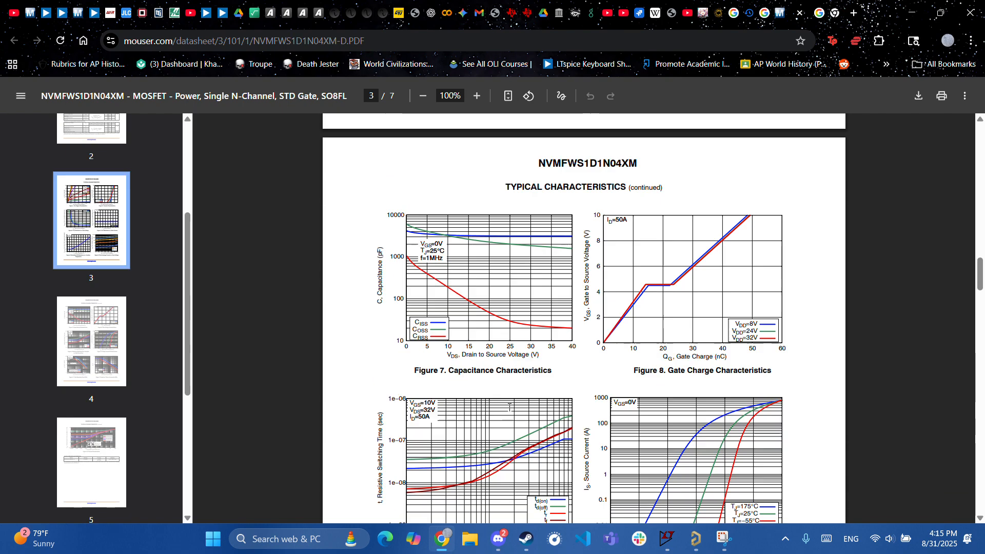
scroll(510, 408, "up", 2)
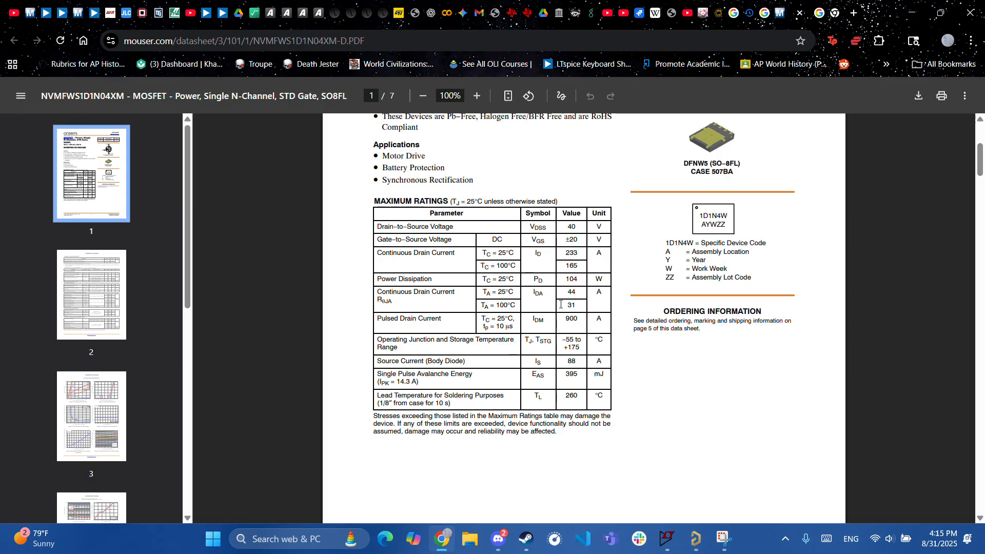
- Highlight the 104 W Power Dissipation rating, then return to the Mouser product tab
triple_click(572, 281)
left_click(586, 278)
scroll(555, 354, "up", 4)
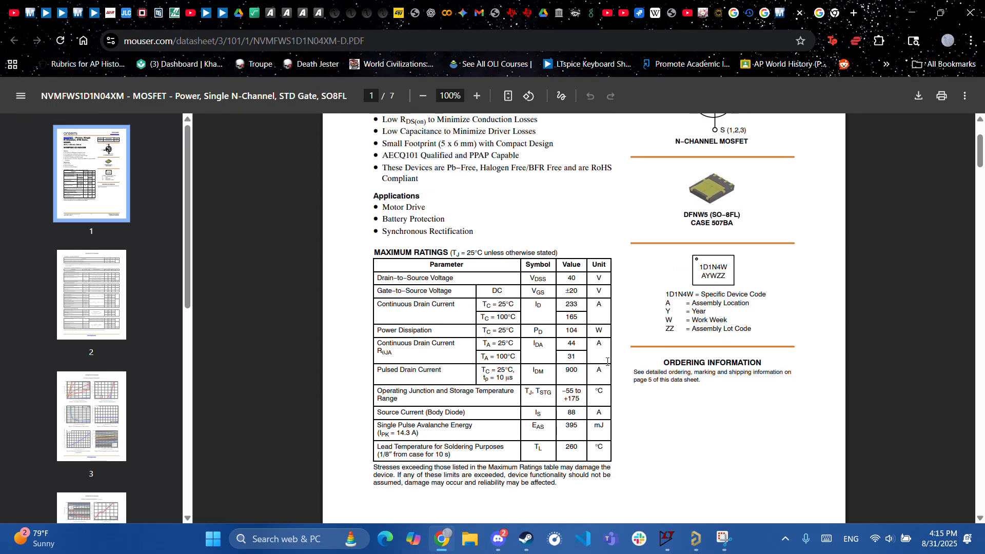
scroll(516, 422, "up", 1)
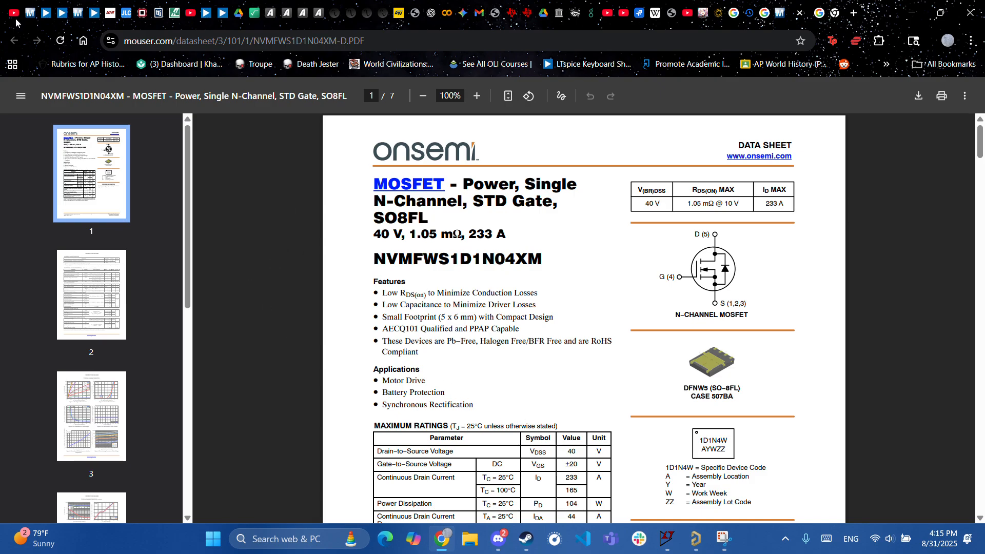
left_click(779, 12)
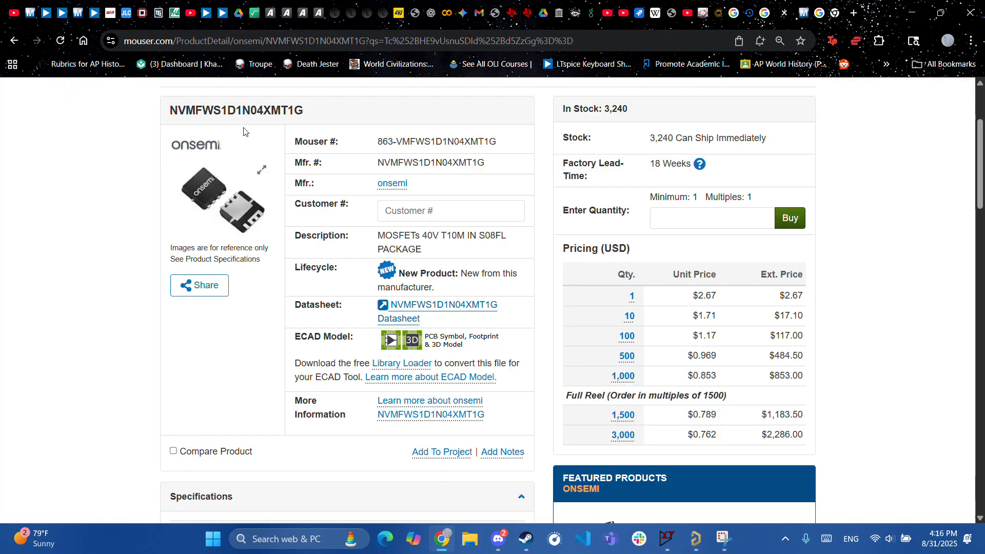
- Open the part's ECAD symbol, footprint and 3D model preview, then follow the SamacSys logo link
left_click(414, 341)
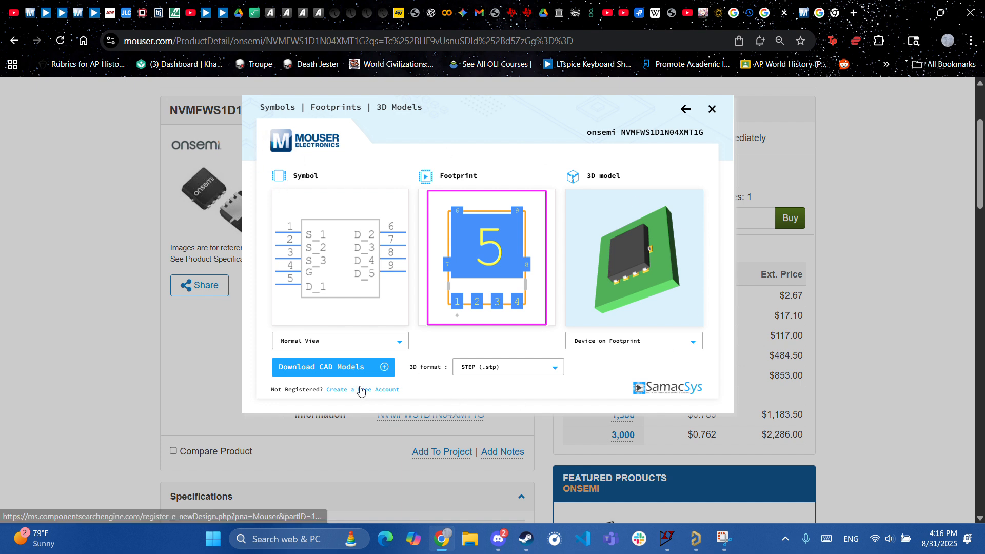
left_click(665, 395)
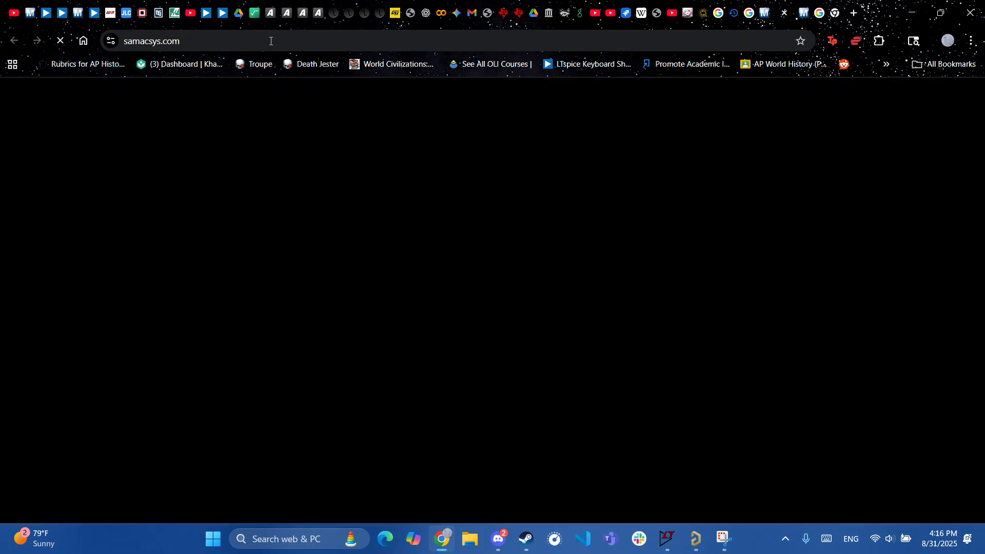
- On SamacSys, open the Altium Library Loader Help page from the Resources menu
scroll(407, 285, "down", 8)
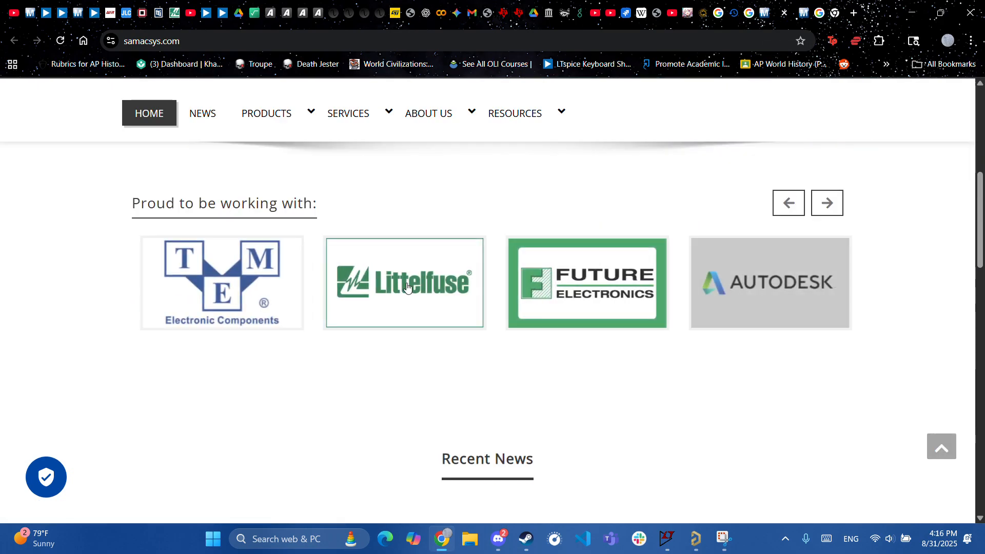
scroll(407, 286, "down", 5)
scroll(405, 287, "up", 15)
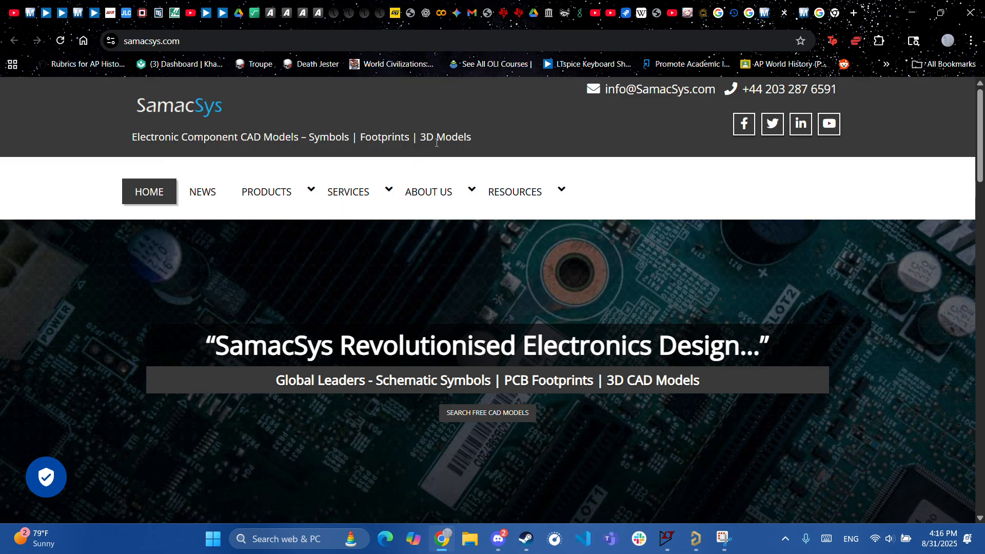
mouse_move(515, 193)
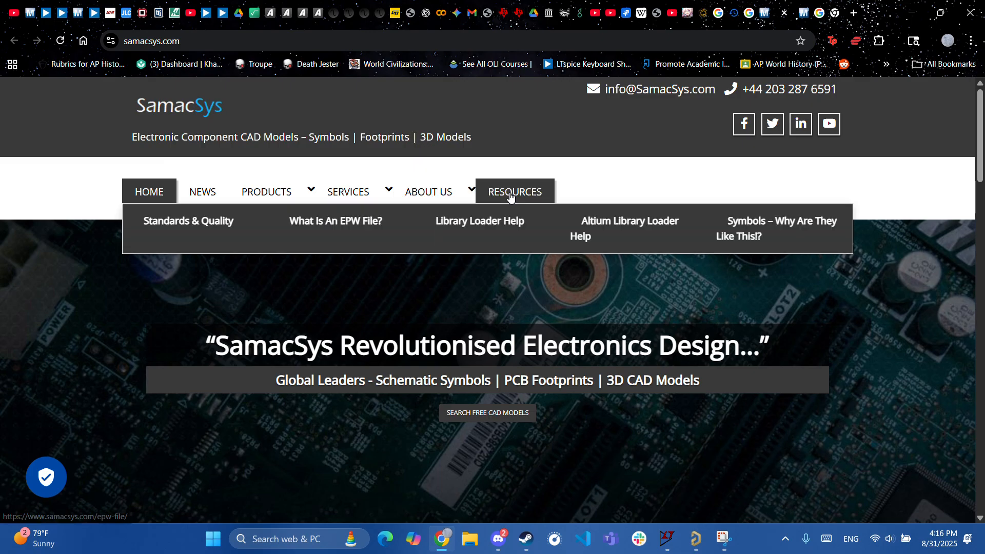
left_click(609, 226)
- Scroll to the Installation instructions and select the page address, then bring the Discord call forward
scroll(367, 348, "down", 6)
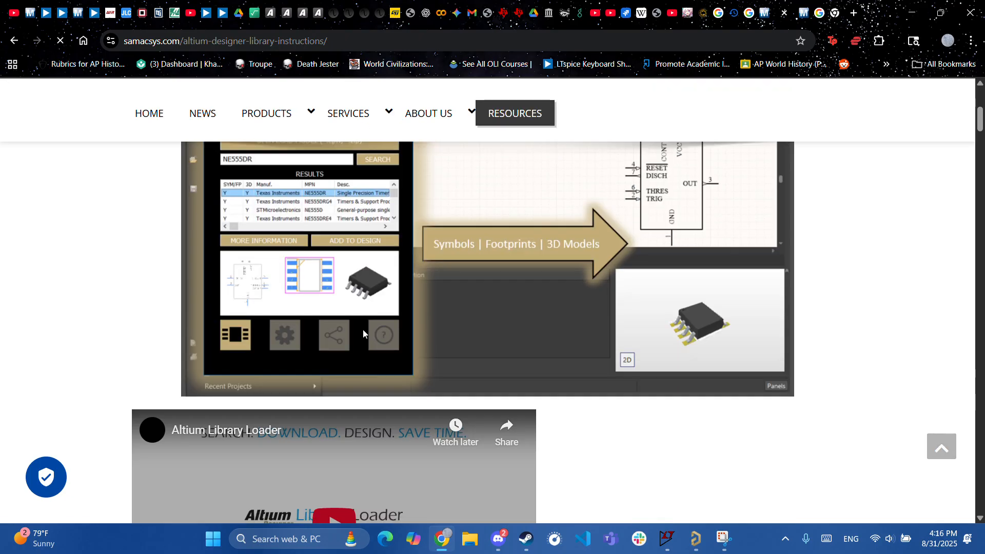
scroll(405, 432, "down", 8)
scroll(390, 370, "up", 8)
scroll(390, 370, "down", 12)
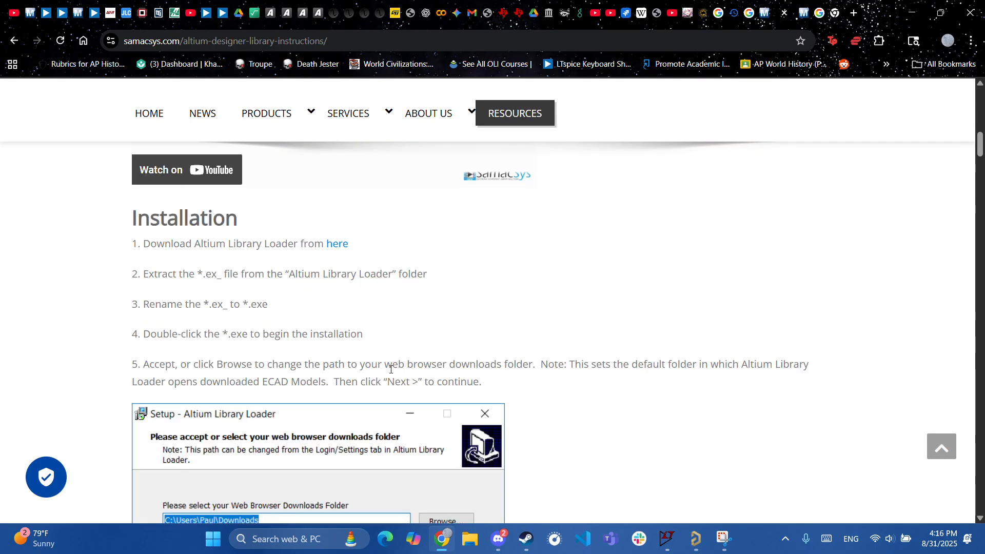
left_click(246, 41)
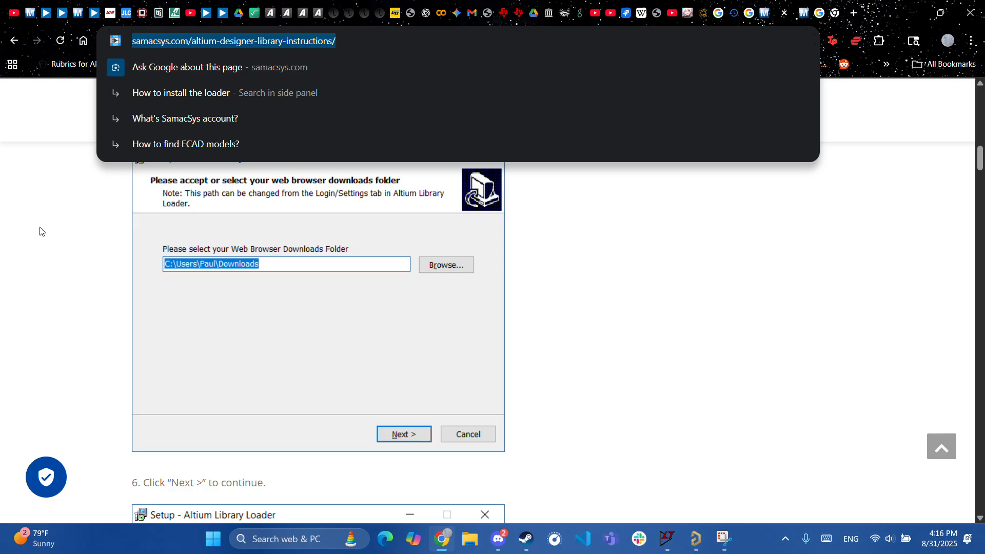
left_click(39, 229)
scroll(230, 225, "up", 5)
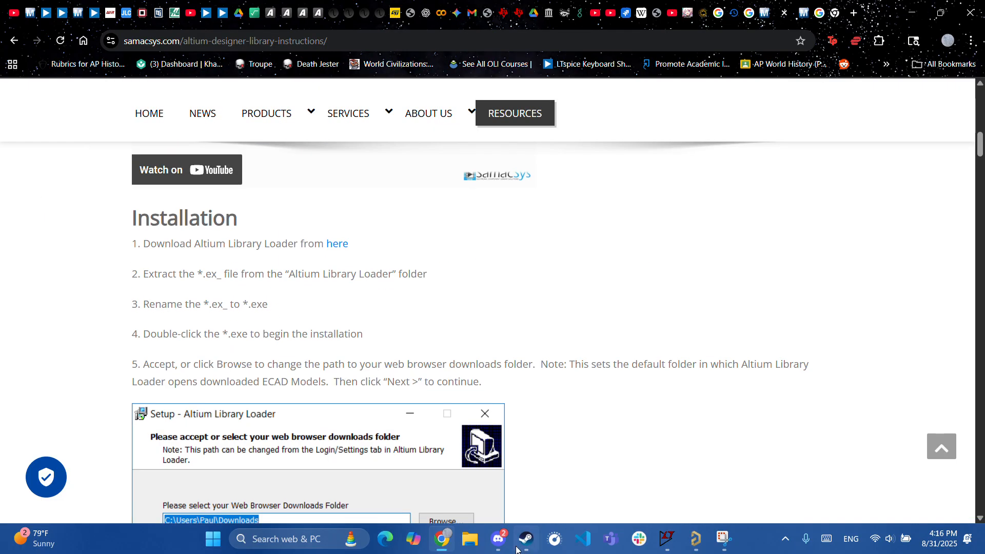
left_click(499, 539)
scroll(149, 290, "up", 5)
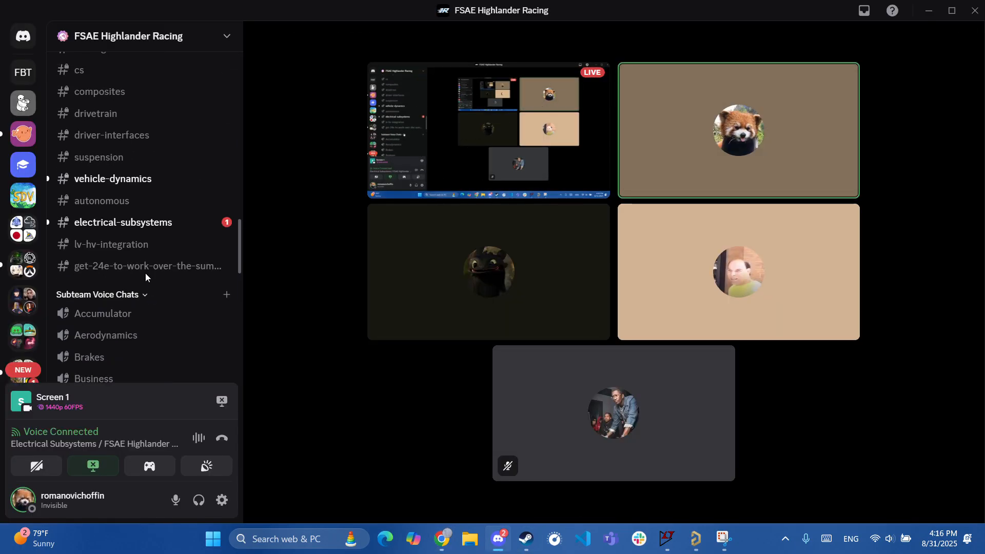
- Check the #electrical-subsystems pinned messages for part-library download links, then go back to Chrome
left_click(140, 225)
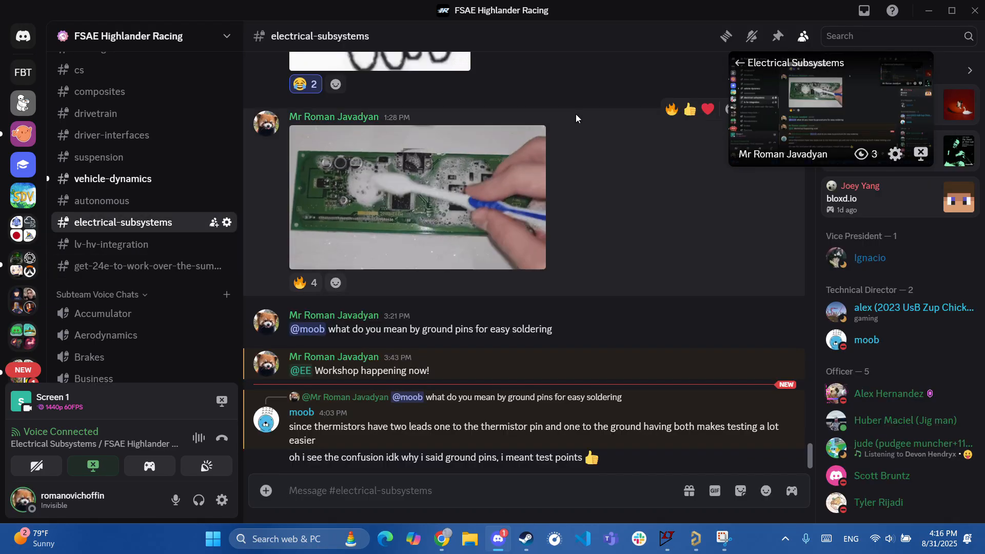
left_click(777, 37)
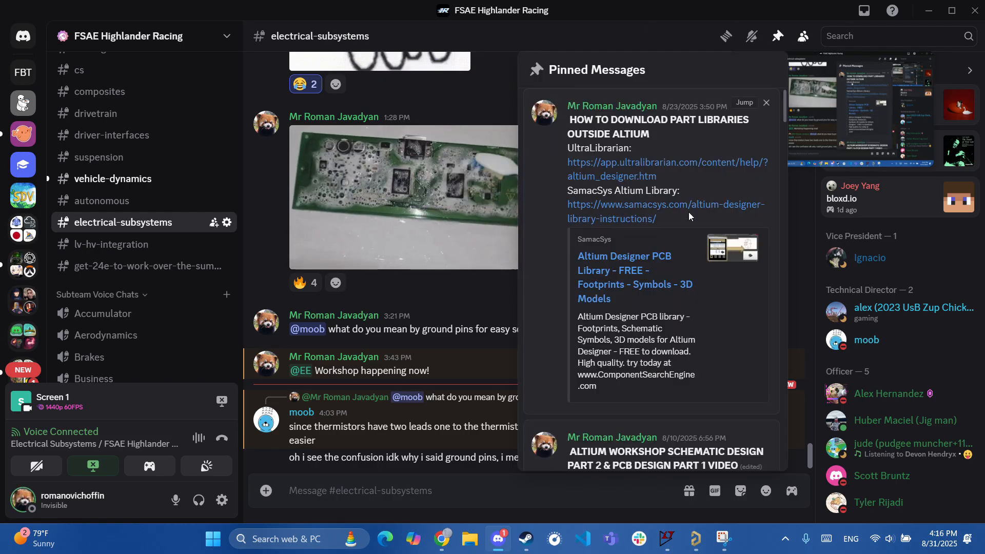
left_click(465, 331)
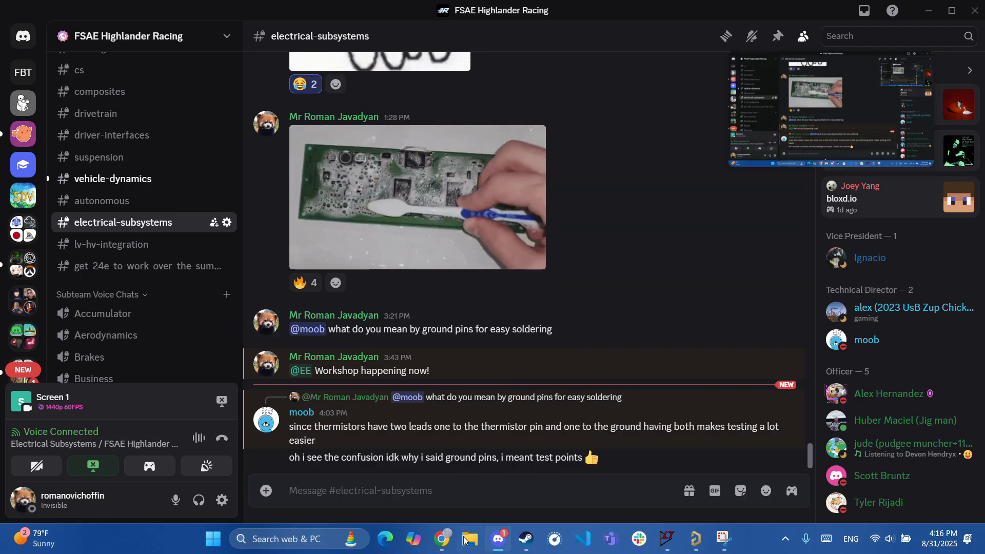
left_click(442, 539)
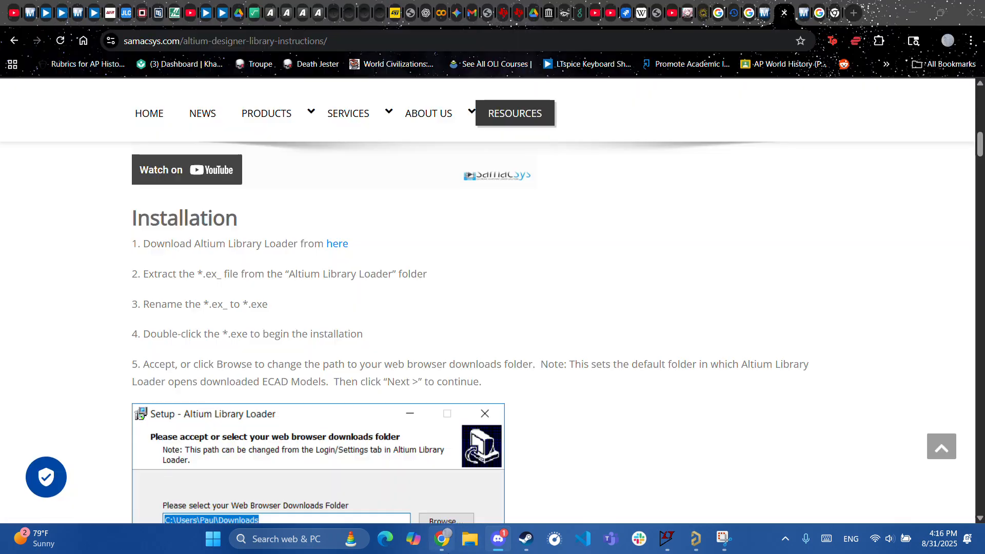
- Request the NVMFWS1D1N04XMT1G CAD model download on Mouser and sign in with the account username and password
left_click(810, 14)
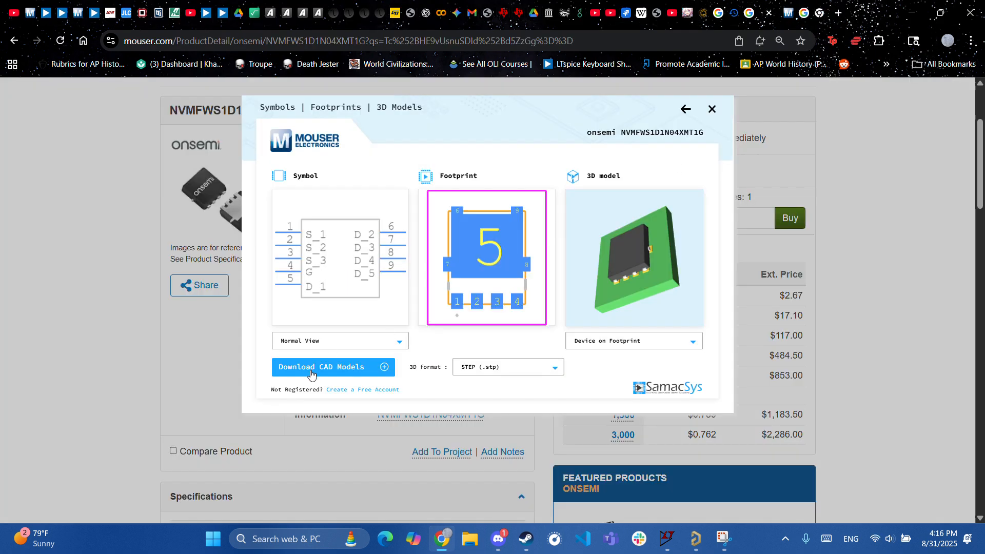
left_click(311, 372)
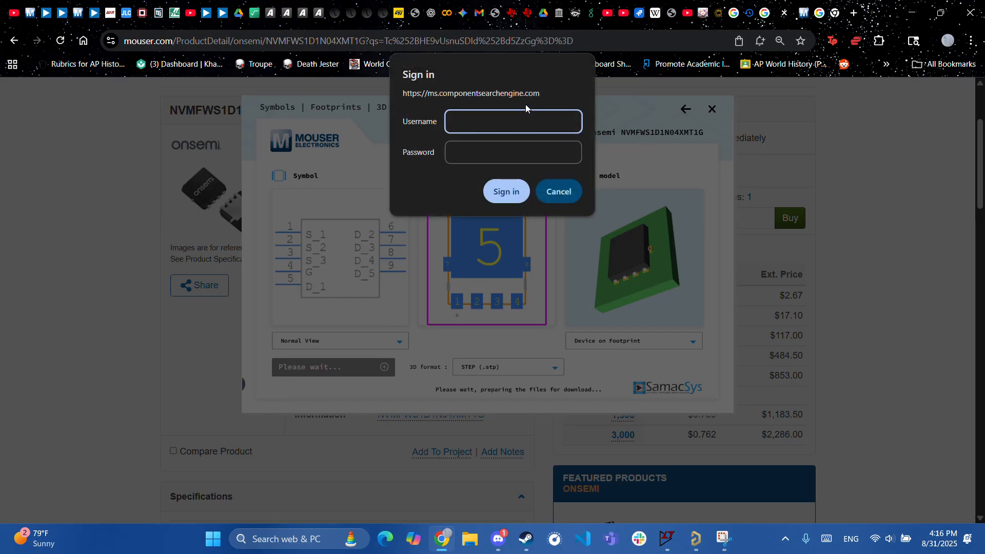
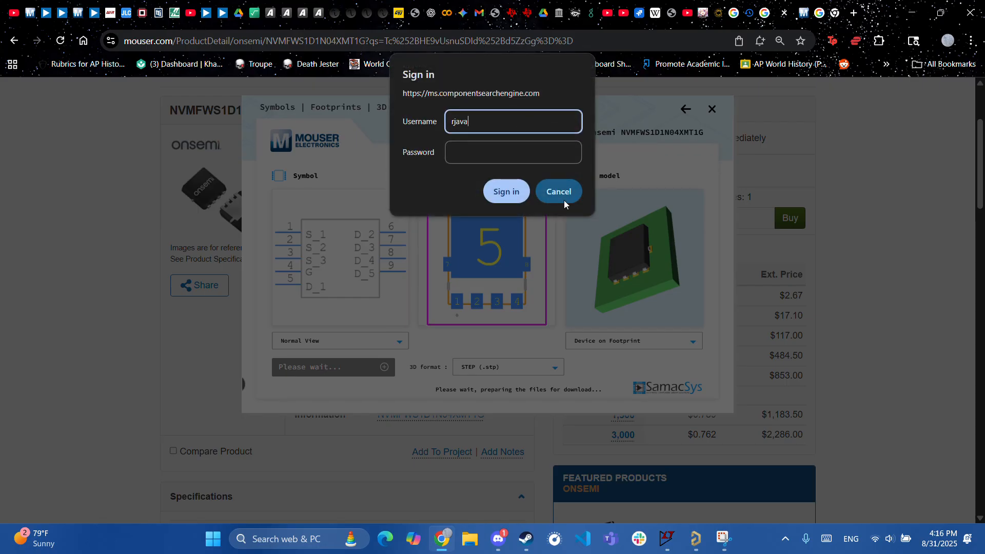
left_click(531, 148)
type("*")
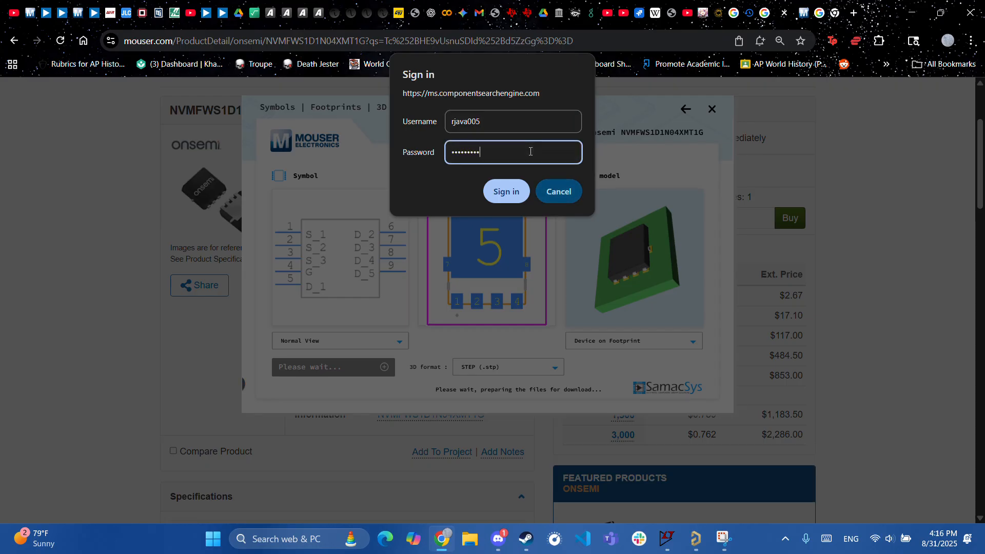
left_click(509, 195)
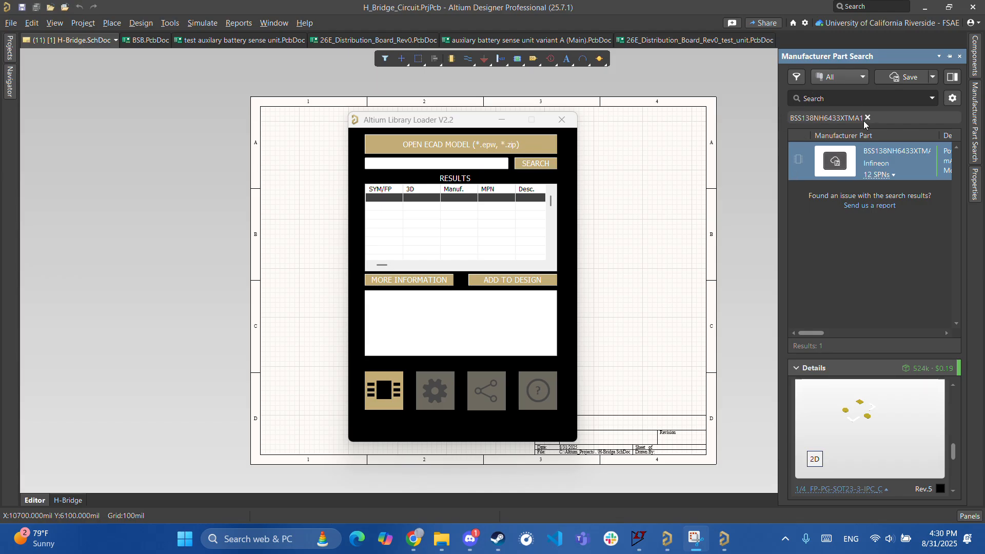
- Reopen the Manufacturer Part Search panel showing BSS138NH6433XTMA1 results
left_click(974, 516)
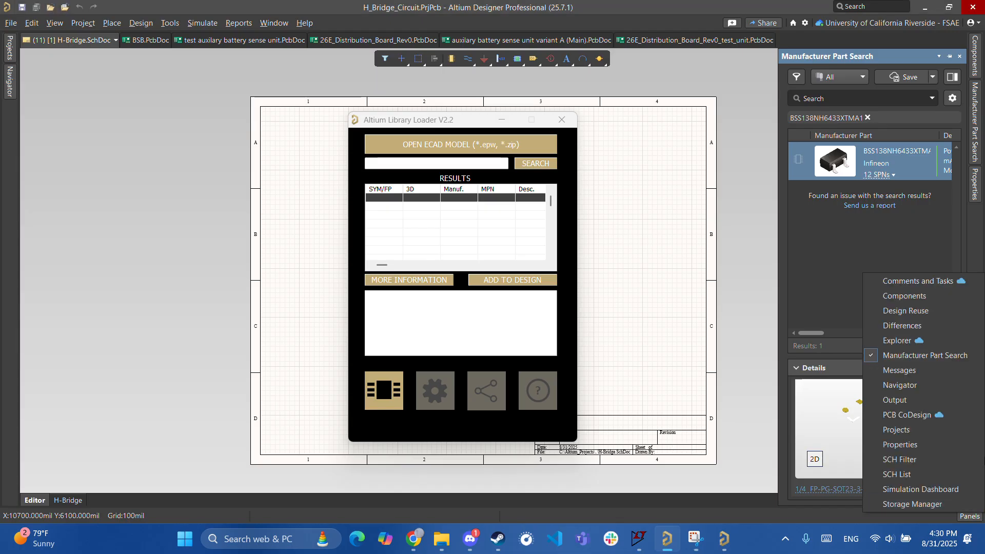
left_click(901, 360)
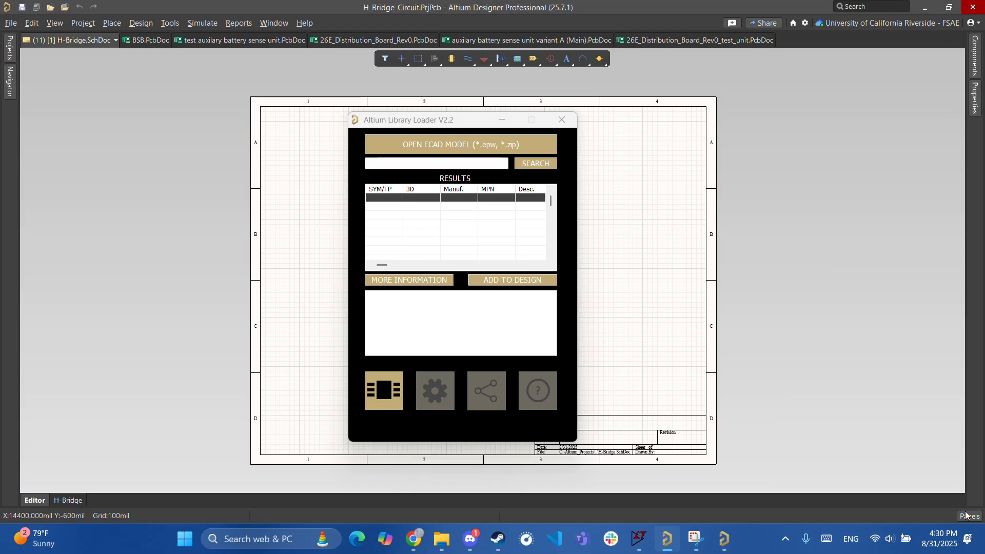
left_click(964, 514)
left_click(893, 360)
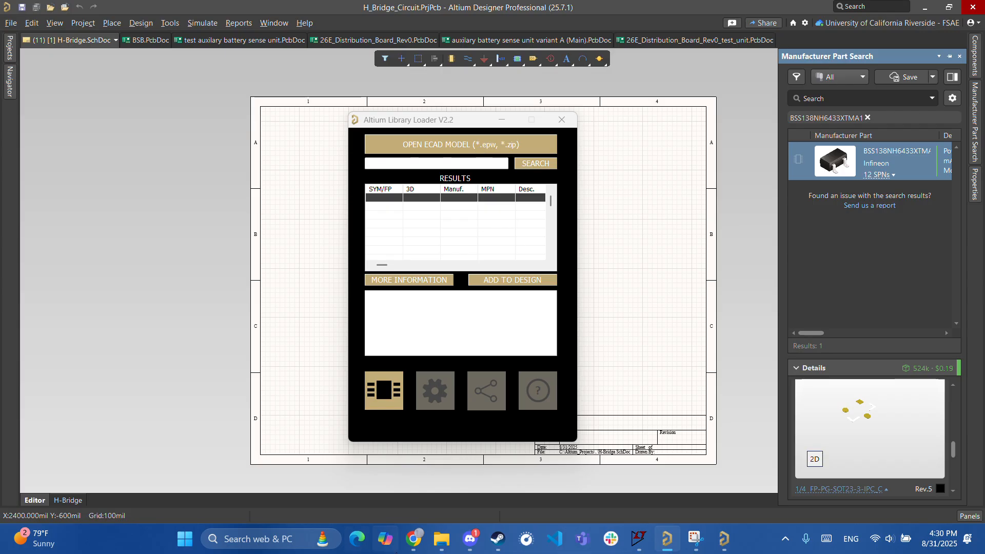
- Bring Altium back in front and move the Library Loader window slightly up
left_click(413, 539)
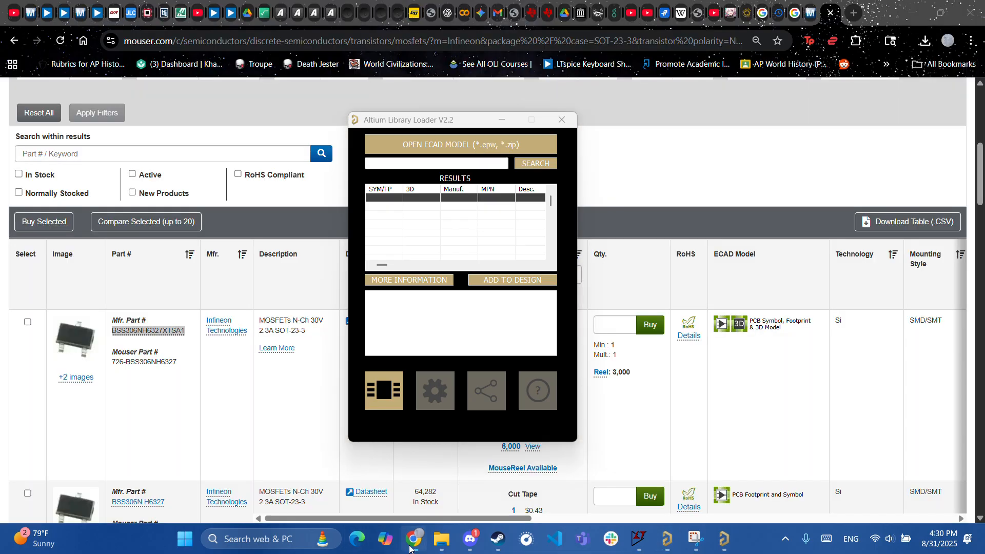
left_click(721, 547)
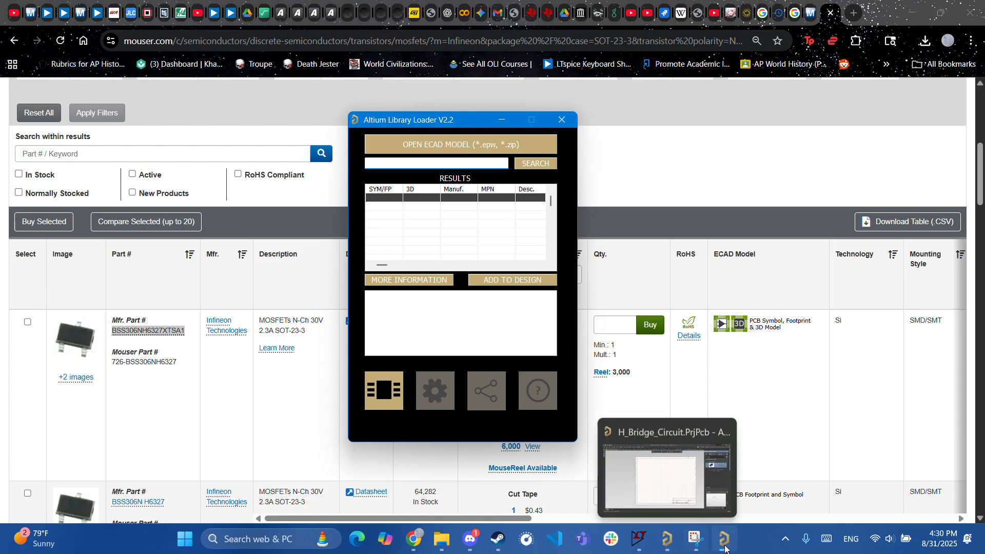
left_click(669, 542)
left_click(429, 126)
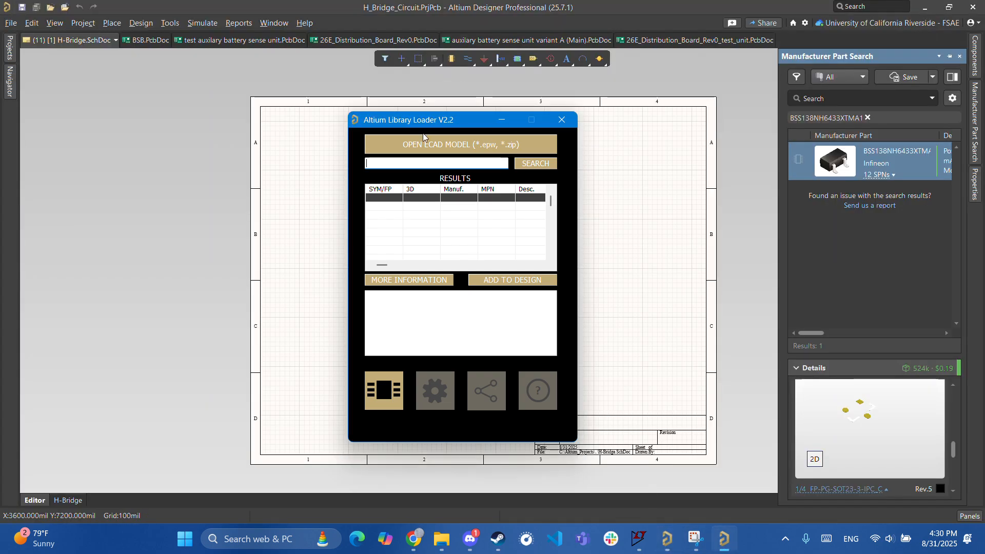
left_click_drag(441, 123, 446, 103)
- Review Discord's pinned guide on downloading part libraries outside Altium, then return to Altium Designer
left_click(464, 462)
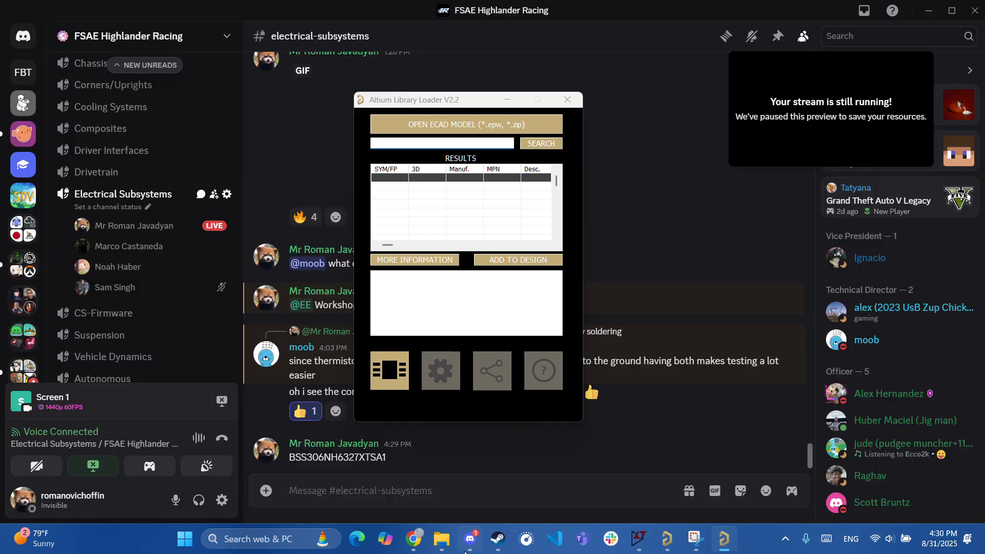
left_click(777, 36)
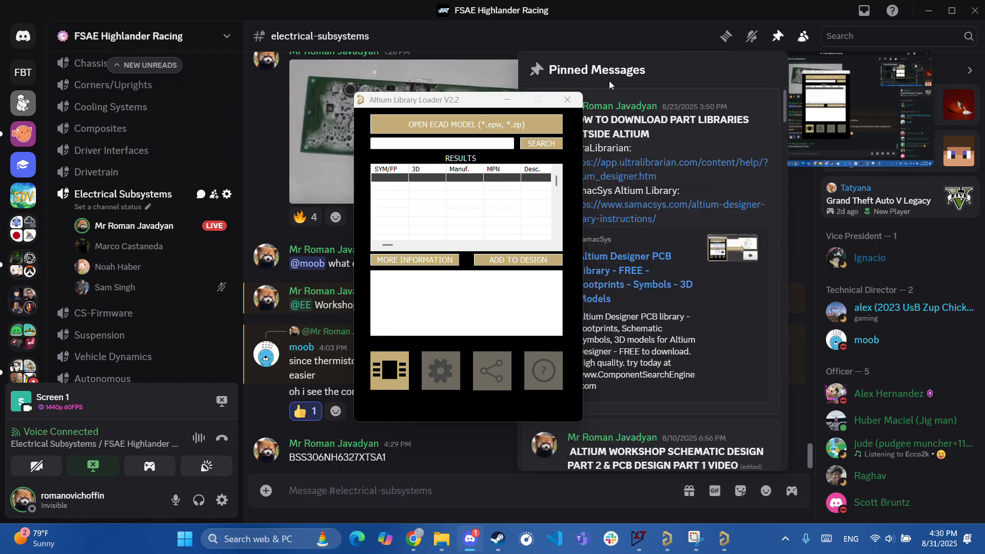
left_click(566, 20)
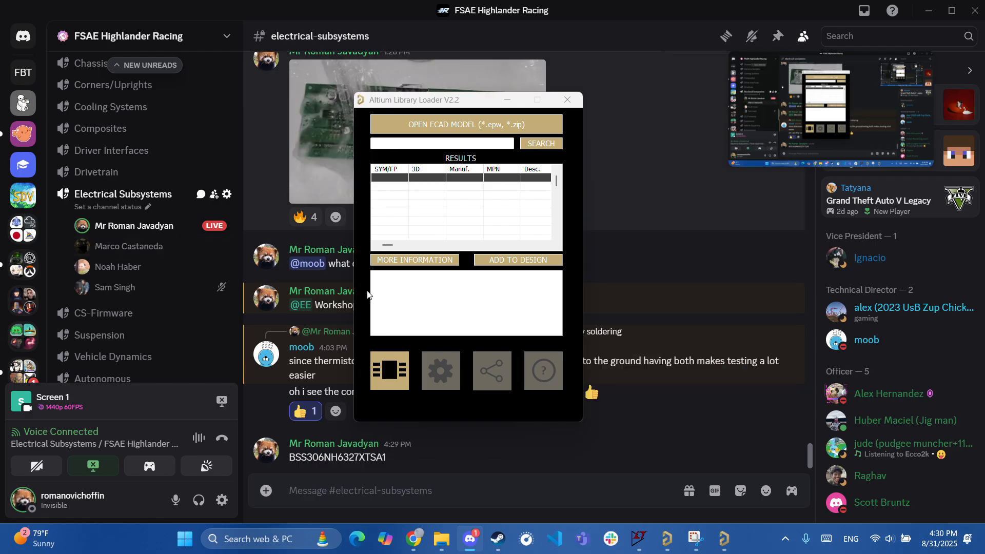
left_click(725, 545)
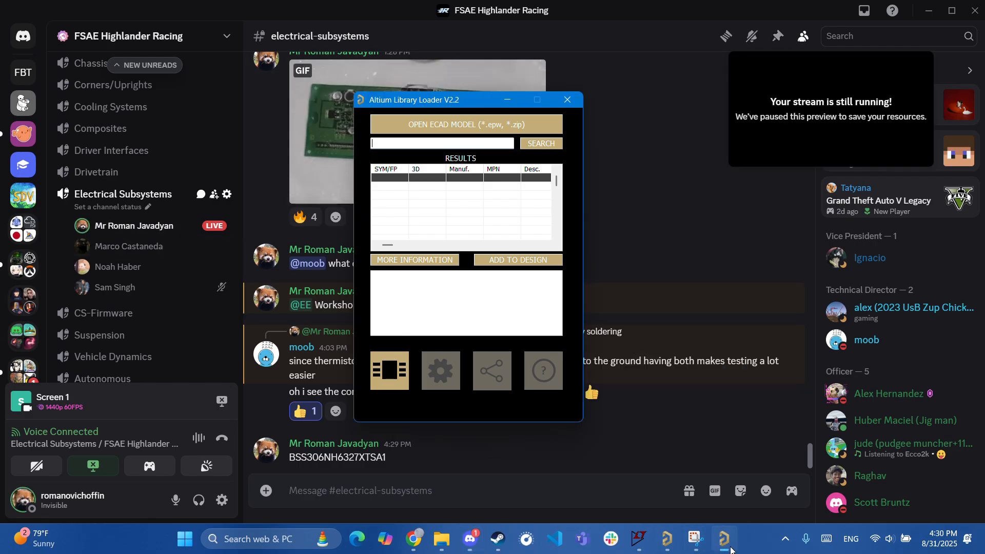
left_click(666, 549)
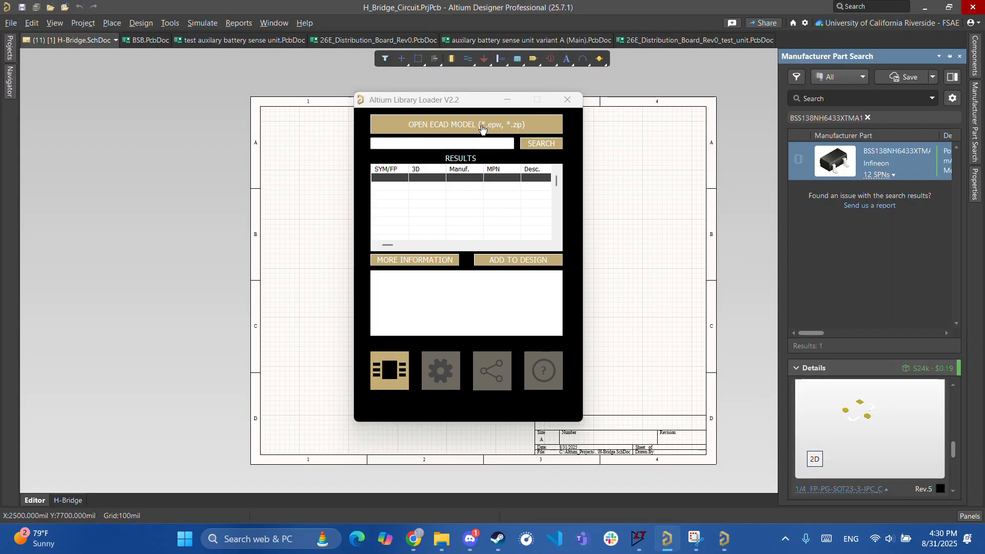
- Find the LIB_NVMFWS1D1N04XMT1G zip in Downloads as an ECAD model, extract it and open it
left_click(450, 124)
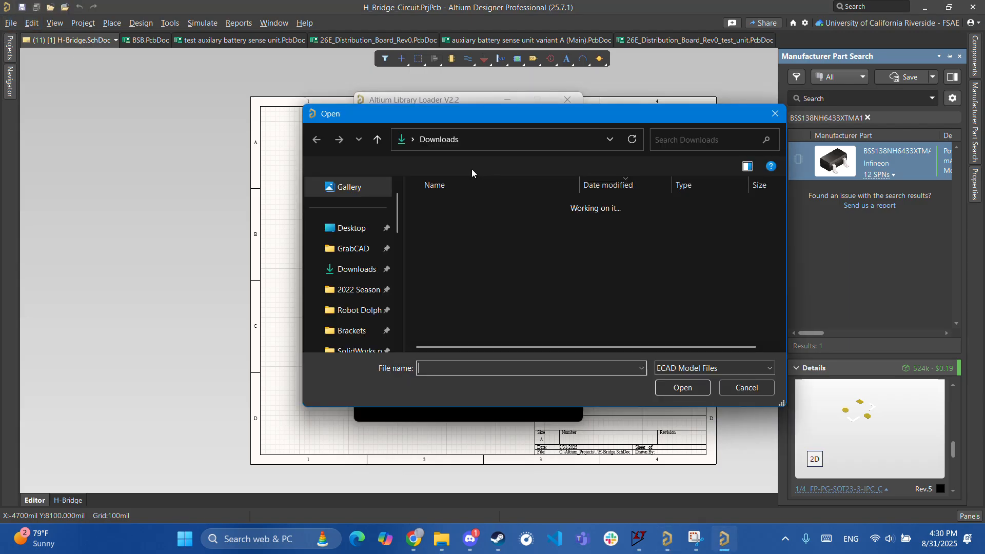
scroll(354, 317, "down", 3)
scroll(354, 317, "down", 2)
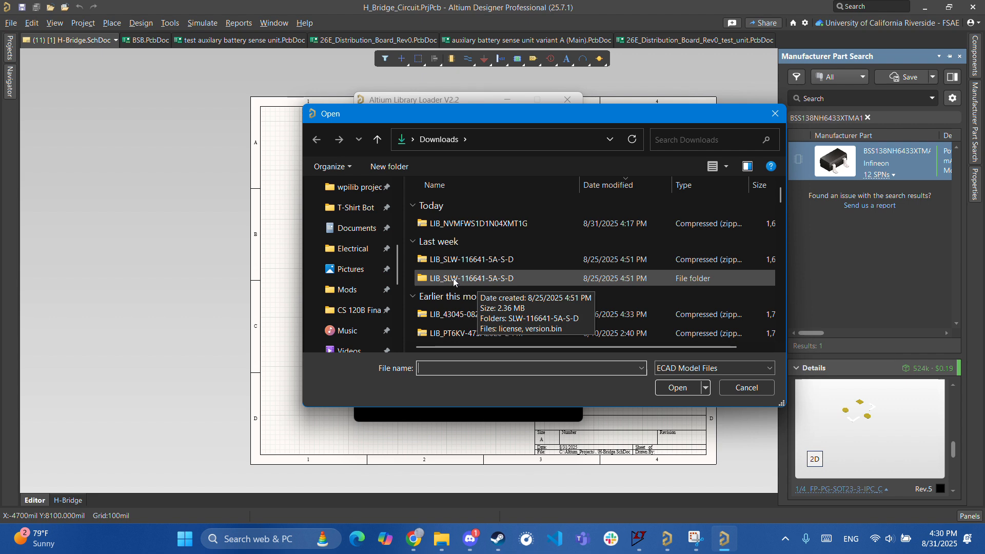
right_click(445, 223)
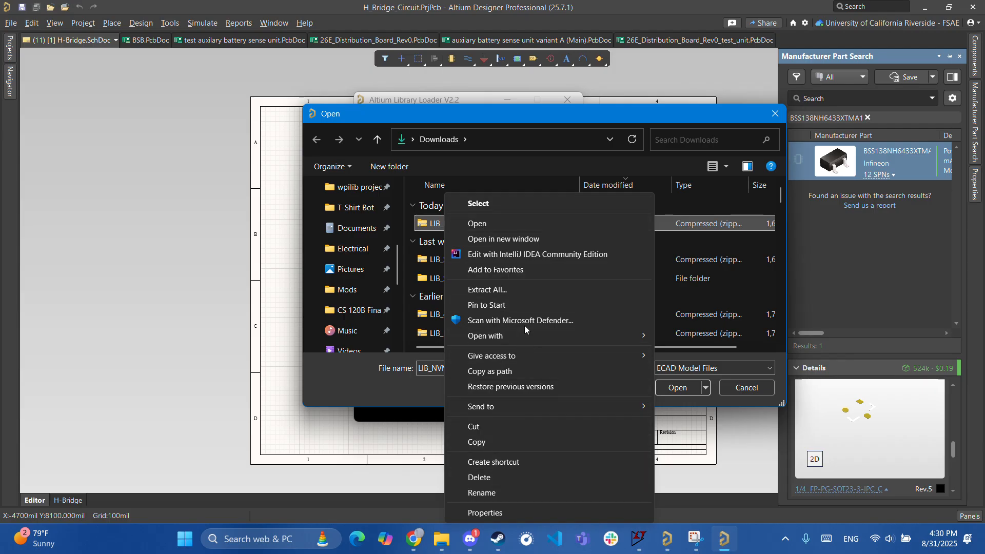
left_click(523, 290)
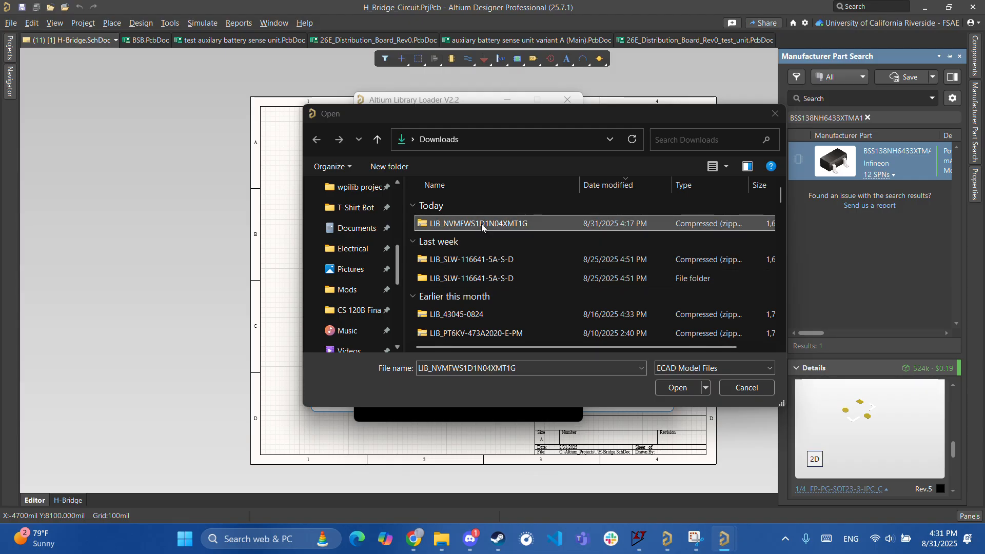
left_click(702, 396)
left_click(708, 393)
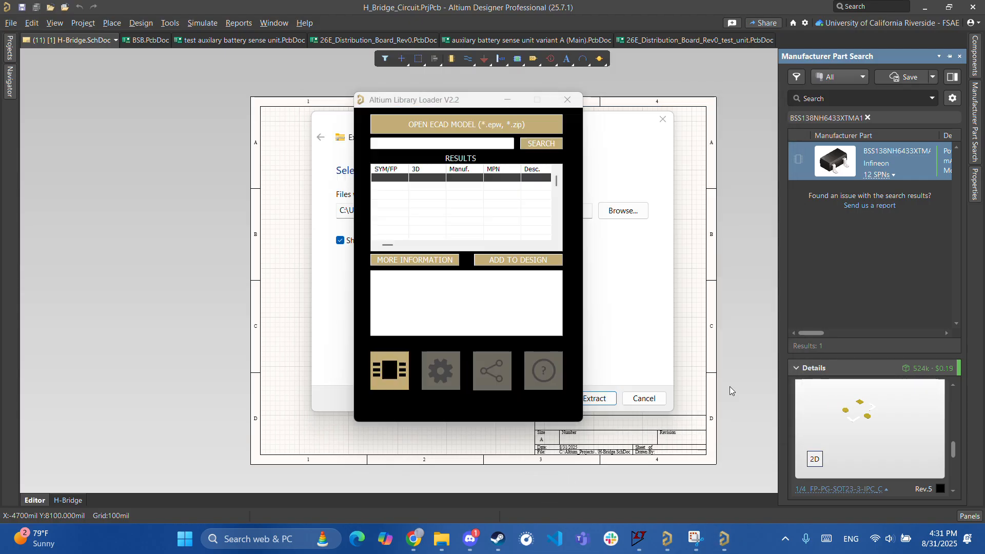
- Confirm opening the library zip and frame the H-Bridge sheet showing MOSFETs Q1–Q4
left_click(443, 541)
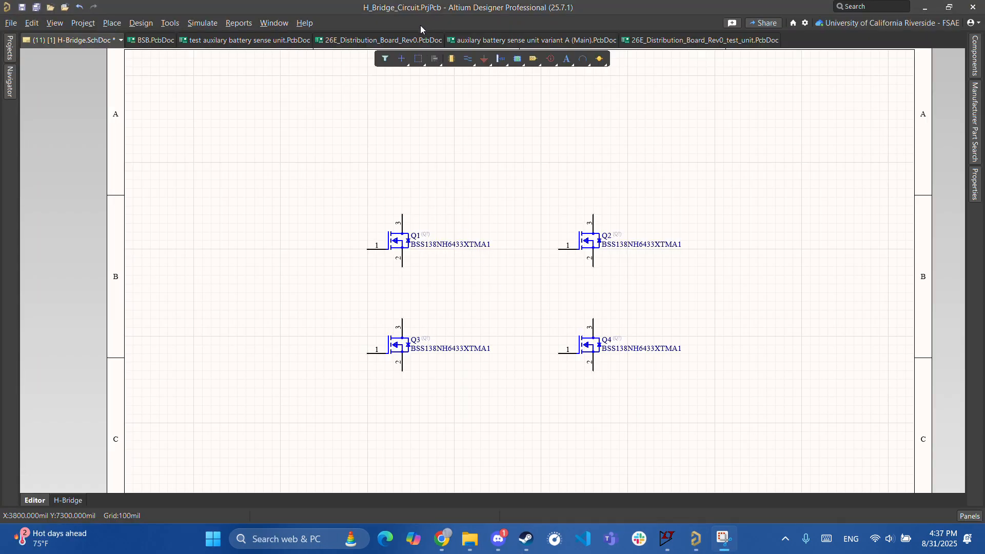
scroll(519, 189, "up", 2, "ctrl")
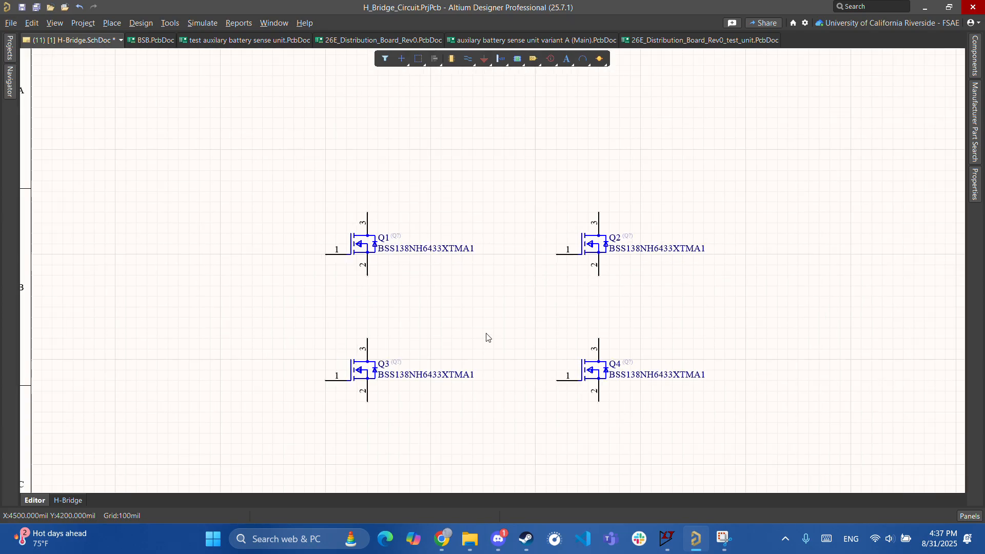
scroll(467, 332, "down", 3, "ctrl")
scroll(457, 337, "up", 3, "ctrl")
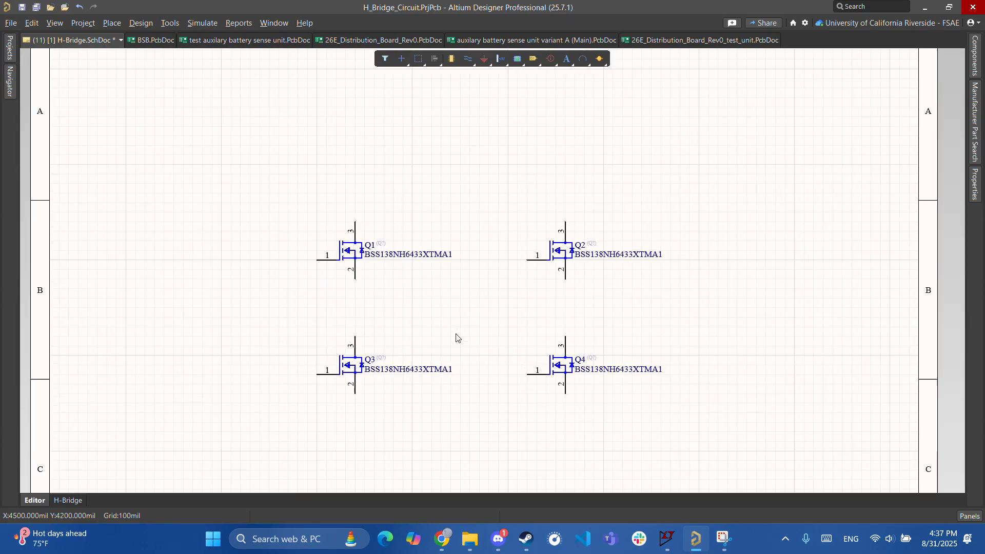
right_click_drag(455, 288, 506, 308)
right_click_drag(369, 292, 393, 245)
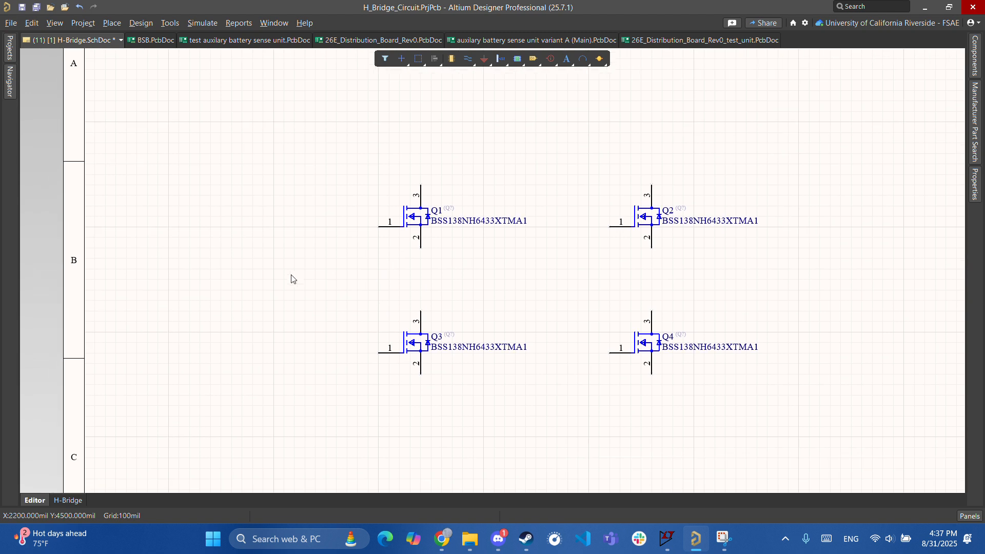
right_click_drag(305, 279, 370, 351)
scroll(372, 354, "down", 1, "ctrl")
right_click_drag(568, 338, 464, 254)
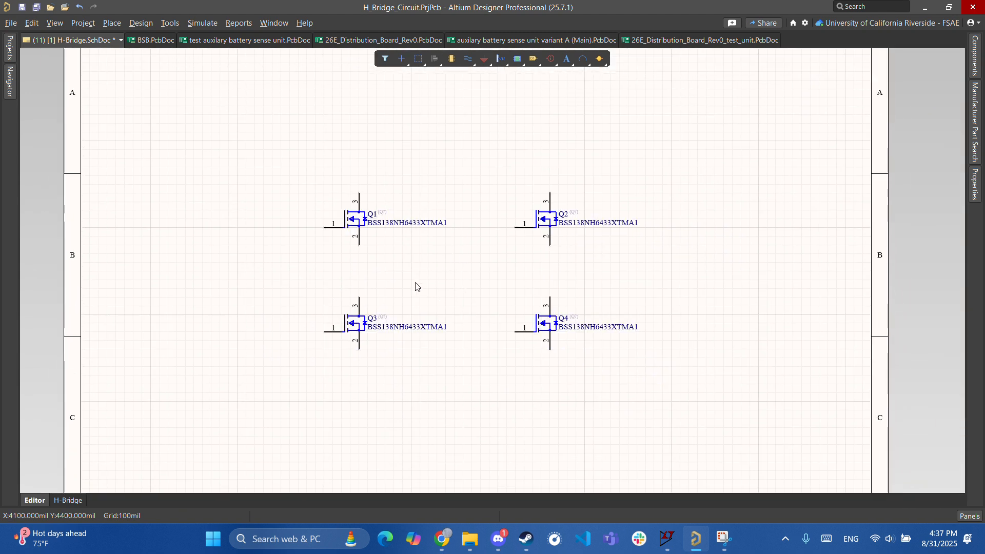
- Zoom in on Q1 and get ready to wire from it
key("ctrl+w")
key("Escape")
right_click_drag(461, 307, 447, 369)
scroll(448, 369, "up", 4, "ctrl")
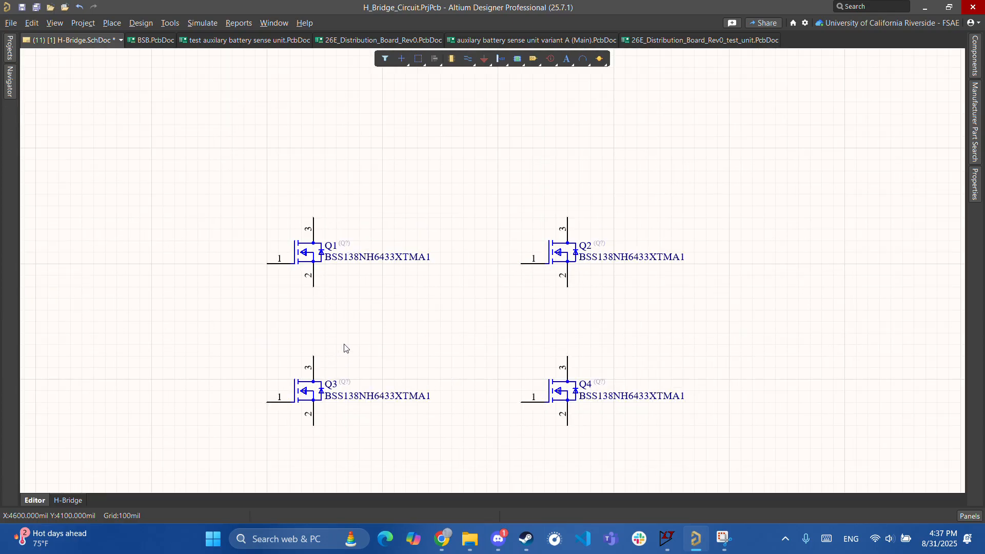
key("ctrl+w")
- Wire Q1 pin 2 to Q3 pin 3 and Q2 pin 2 to Q4 pin 3
left_click(300, 279)
left_click(300, 356)
left_click(580, 279)
left_click(580, 355)
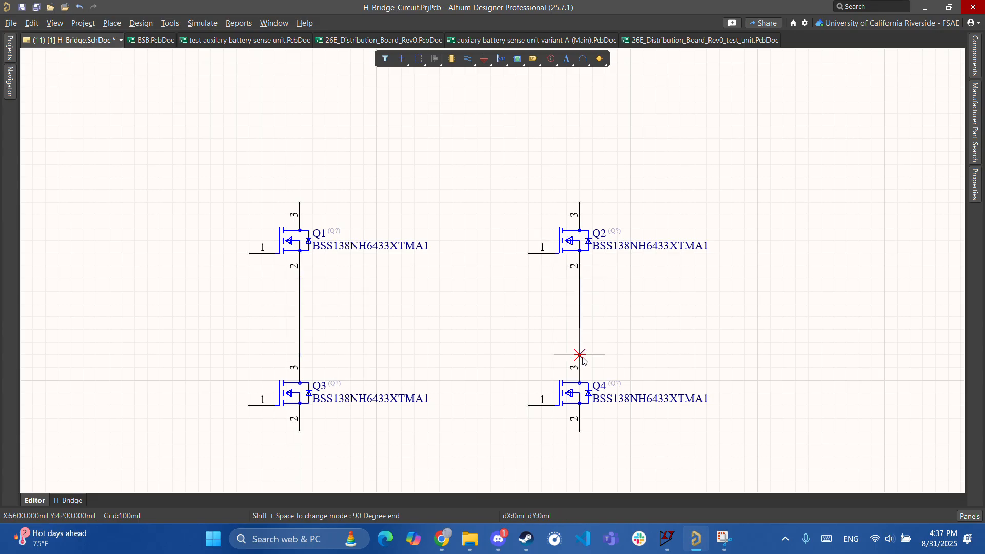
- Join the Q3 and Q4 pin 2 sources with a bottom wire and a downward branch
right_click_drag(343, 327, 445, 235)
left_click(403, 340)
left_click(403, 377)
left_click(683, 377)
left_click(682, 339)
left_click(556, 378)
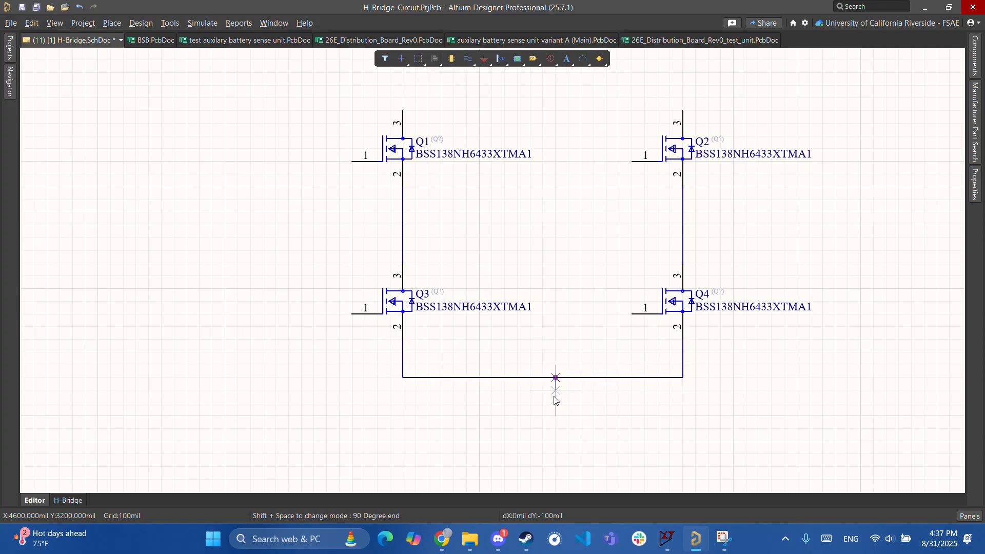
left_click(555, 414)
key("Escape")
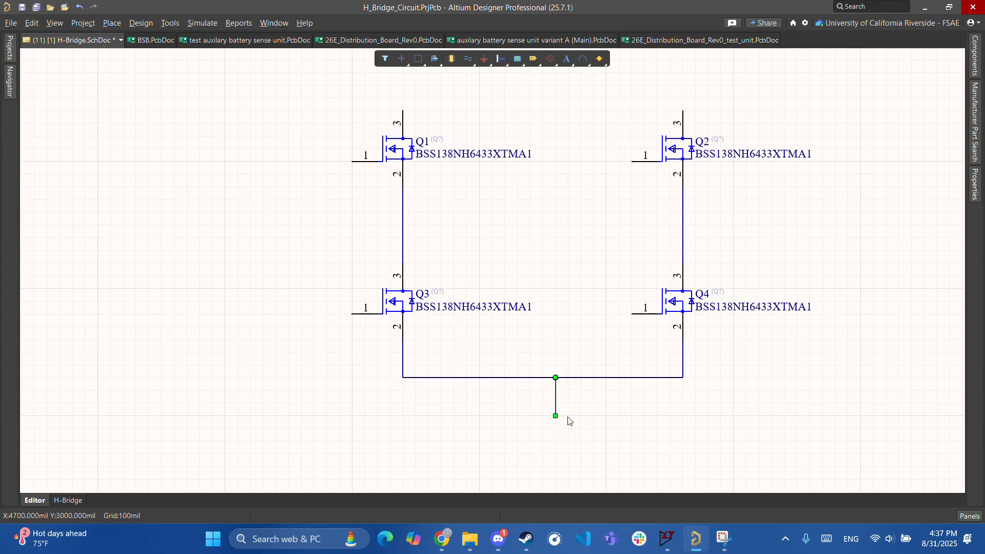
- Place a GND symbol at the branch end and tidy its junction and position
left_click(484, 58)
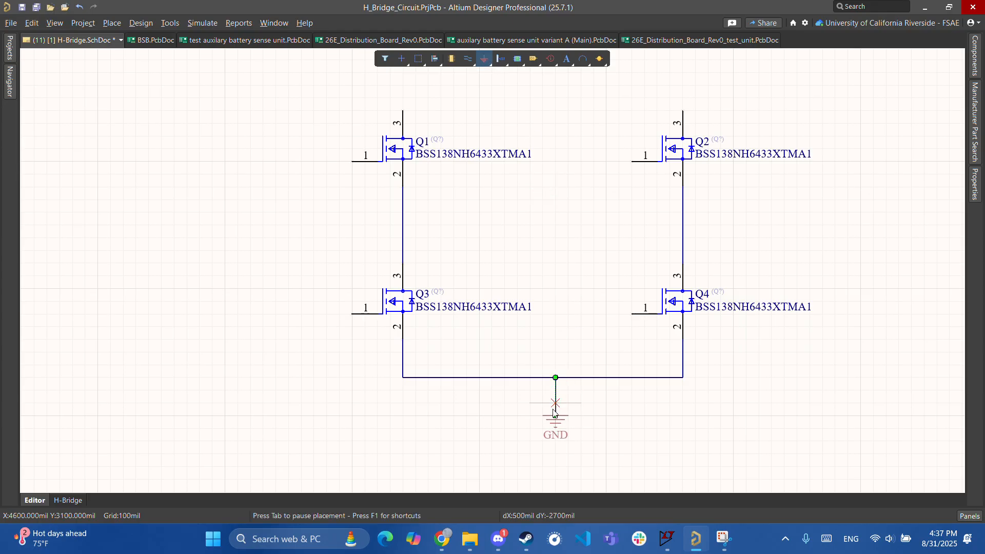
left_click(553, 423)
key("Escape")
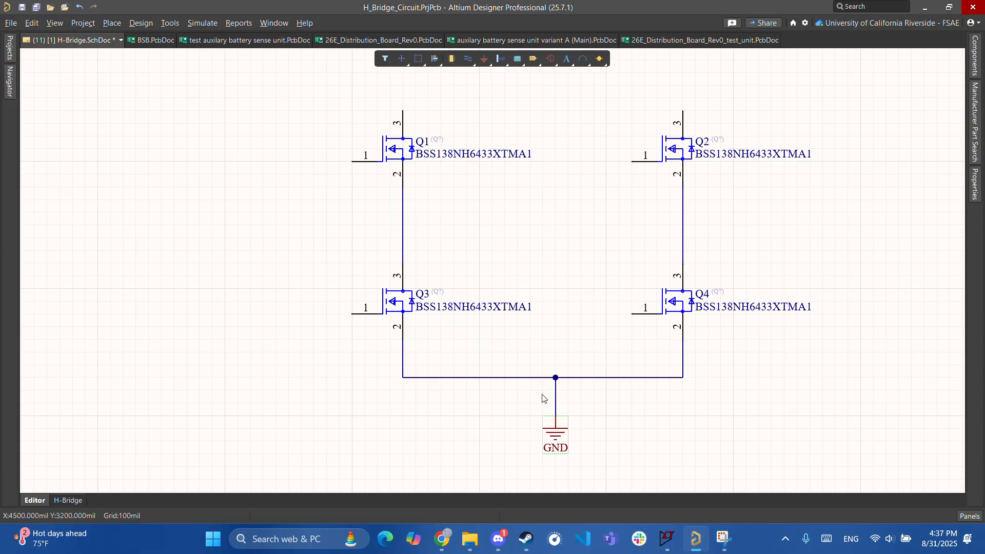
left_click_drag(556, 382, 544, 379)
left_click(583, 394)
left_click(543, 380)
left_click_drag(558, 433, 545, 433)
right_click_drag(600, 232, 495, 326)
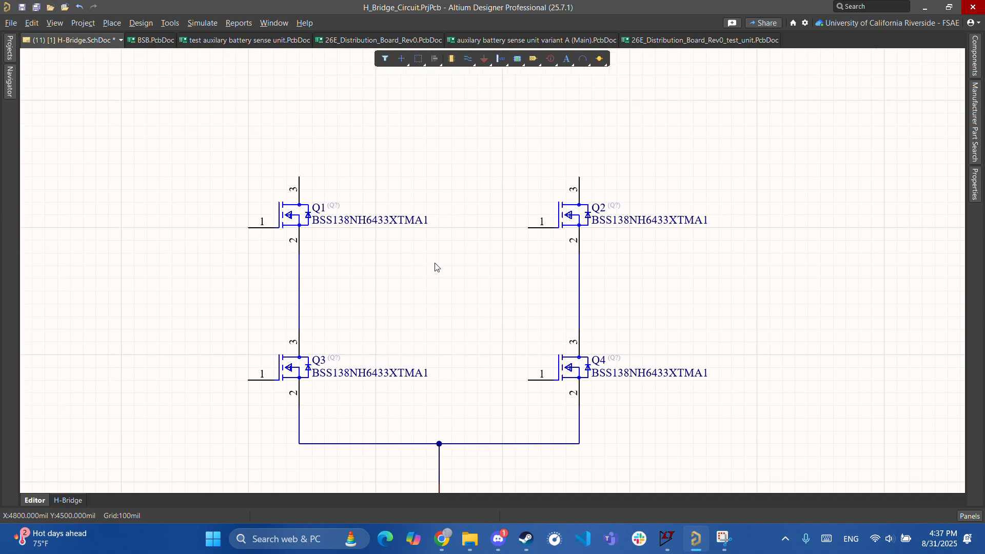
- Draw short stub wires inward from the Q1–Q3 and Q2–Q4 midpoints
key("ctrl+w")
left_click(300, 292)
left_click(363, 292)
right_click(364, 291)
left_click(579, 291)
left_click(502, 292)
right_click(502, 292)
- Delete the stray Q2–Q4 stub and redraw it running left from the Q2–Q4 midpoint
scroll(479, 341, "up", 2, "ctrl")
left_click(512, 319)
right_click_drag(582, 328, 384, 344)
left_click(453, 306)
key("Delete")
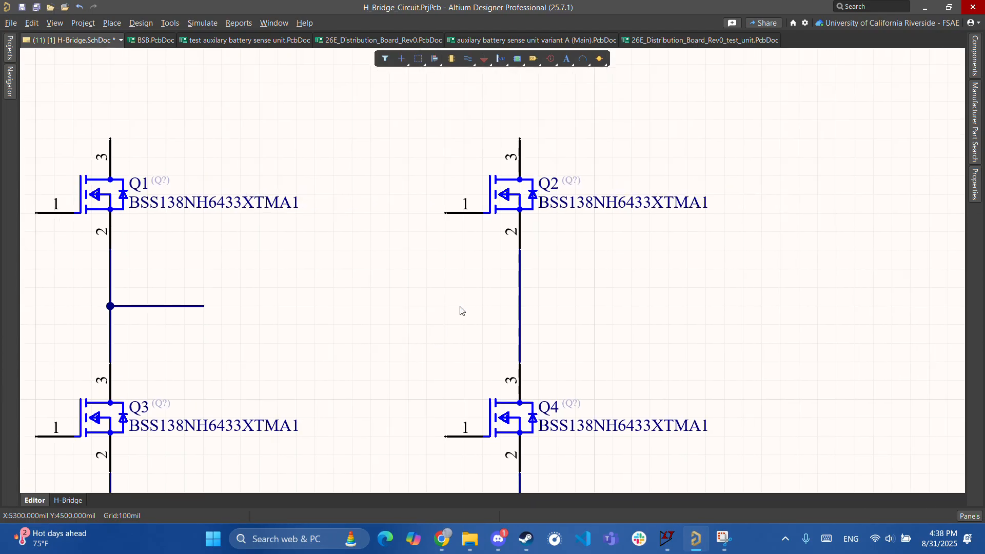
scroll(460, 311, "left", 3, "shift")
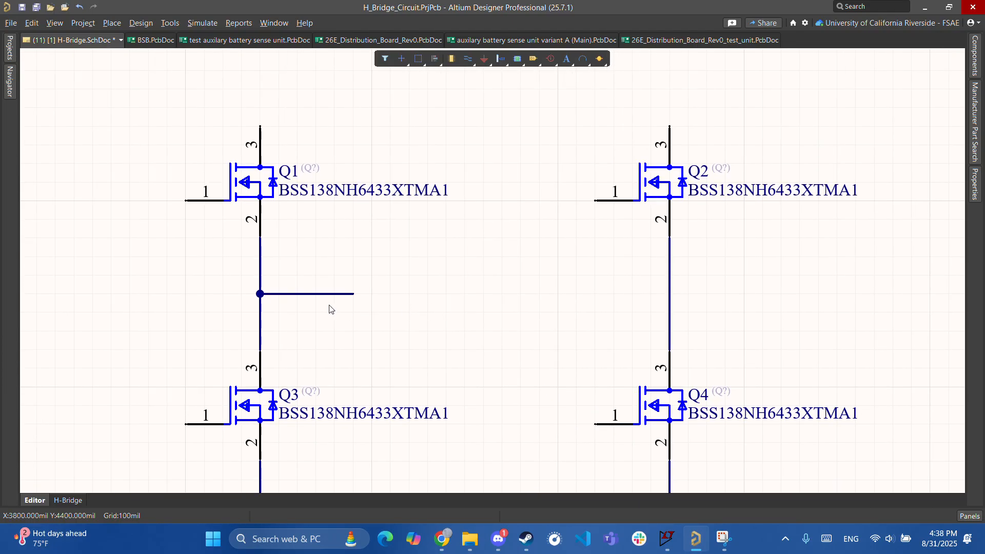
key("ctrl+w")
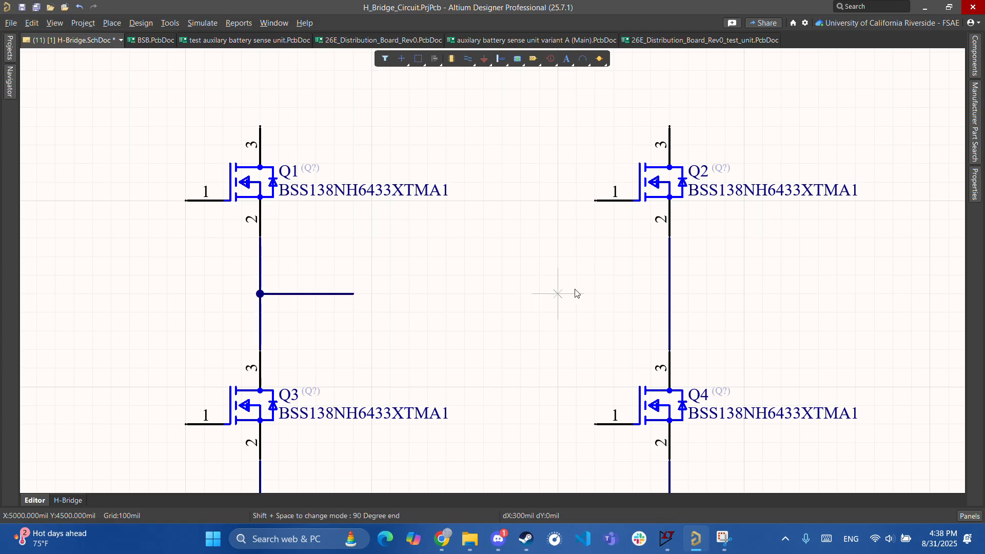
left_click(669, 294)
left_click(570, 295)
right_click(570, 295)
right_click(523, 330)
- Pan and zoom to see the whole H-bridge including the GND symbol
right_click_drag(431, 329, 477, 324)
scroll(476, 324, "up", 1, "ctrl")
scroll(477, 327, "up", 1, "ctrl")
scroll(438, 314, "down", 1, "ctrl")
right_click_drag(478, 246, 431, 310)
scroll(431, 310, "down", 4, "ctrl")
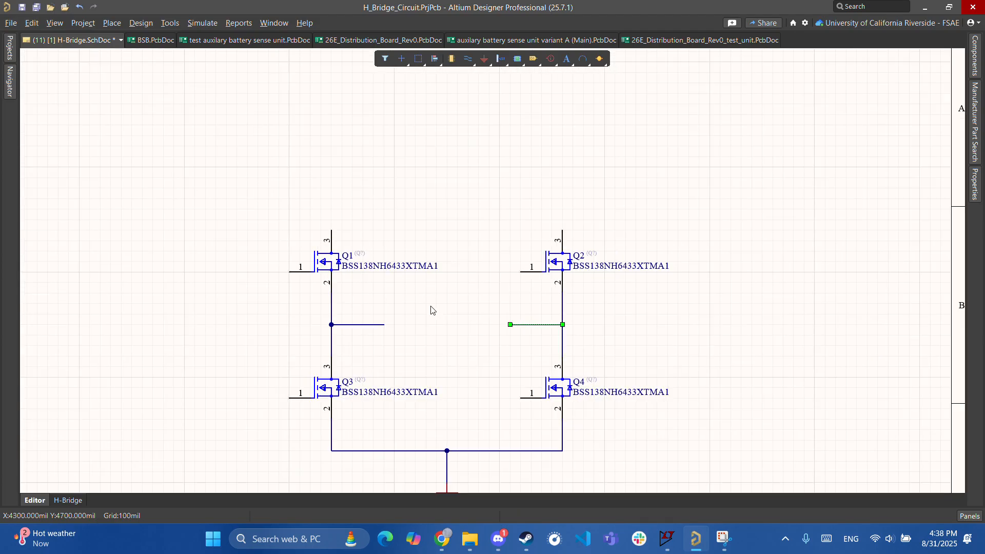
right_click_drag(630, 339, 489, 287)
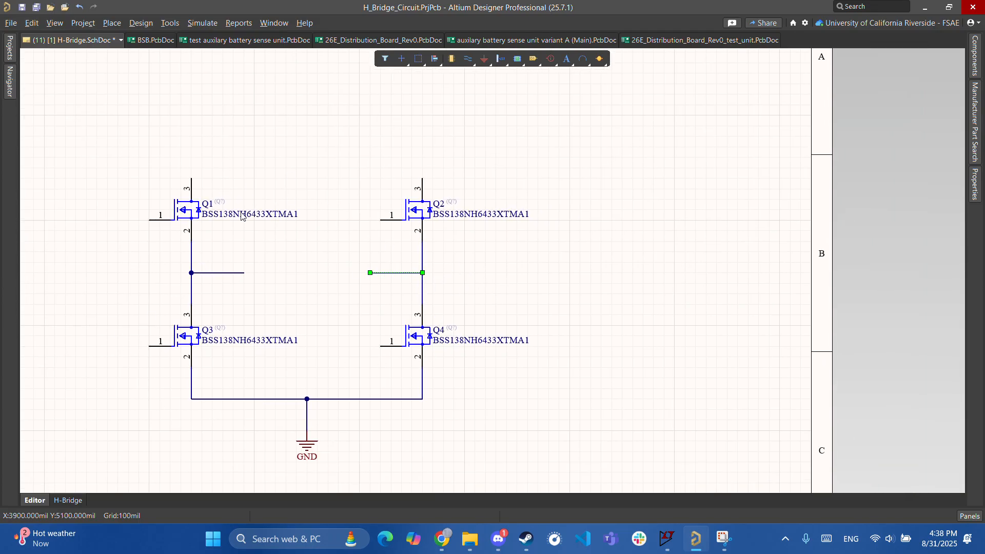
right_click_drag(359, 298, 345, 334)
scroll(325, 342, "up", 2, "ctrl")
right_click_drag(370, 365, 328, 330)
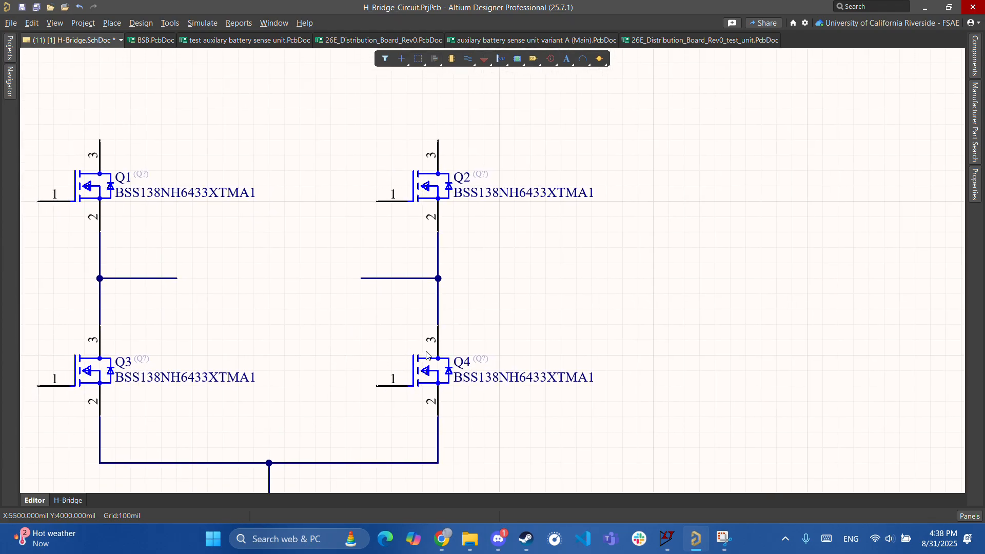
- Center the two midpoint wires and anchor a port on the left midpoint wire
left_click(377, 369)
scroll(377, 369, "down", 1, "ctrl")
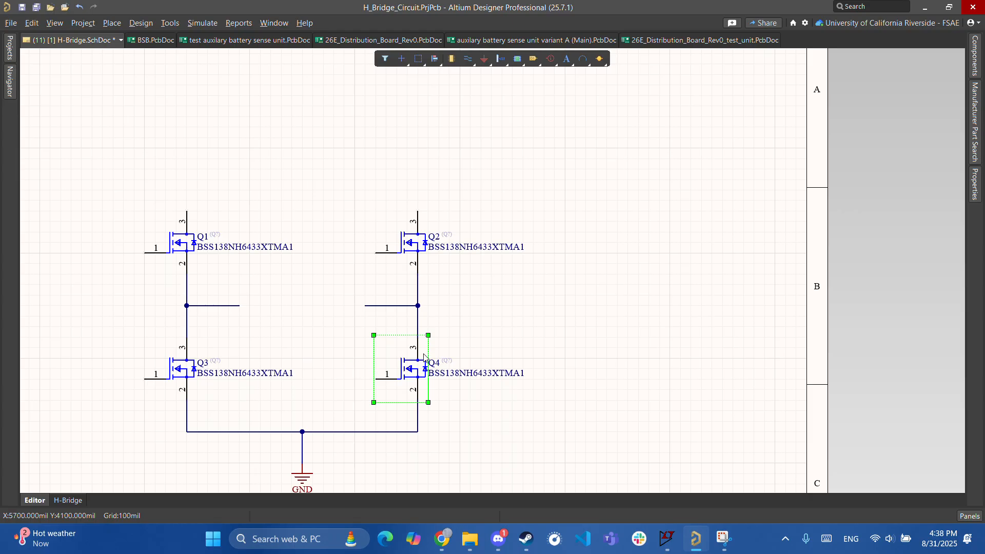
left_click(318, 331)
right_click_drag(336, 338, 396, 367)
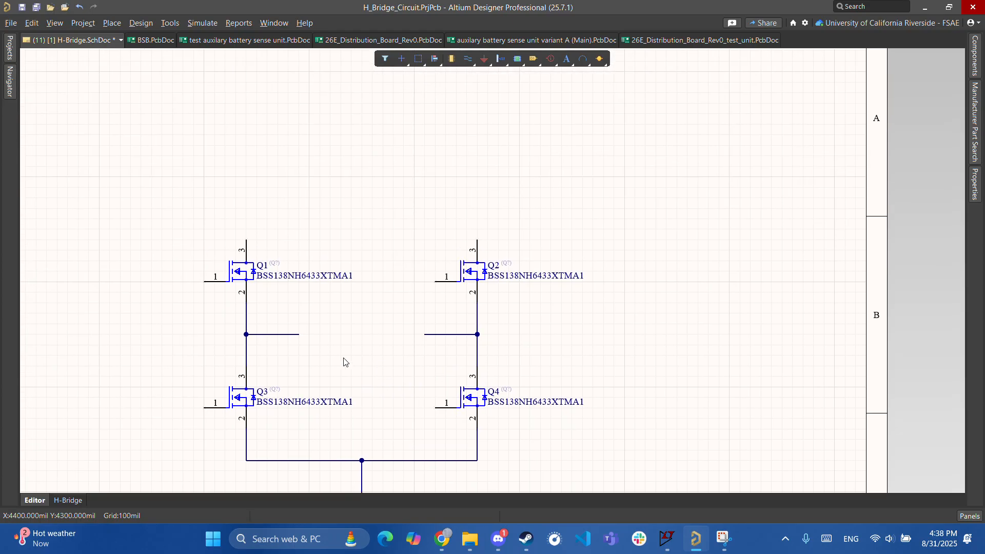
scroll(340, 356, "up", 1, "ctrl")
scroll(323, 371, "up", 1, "ctrl")
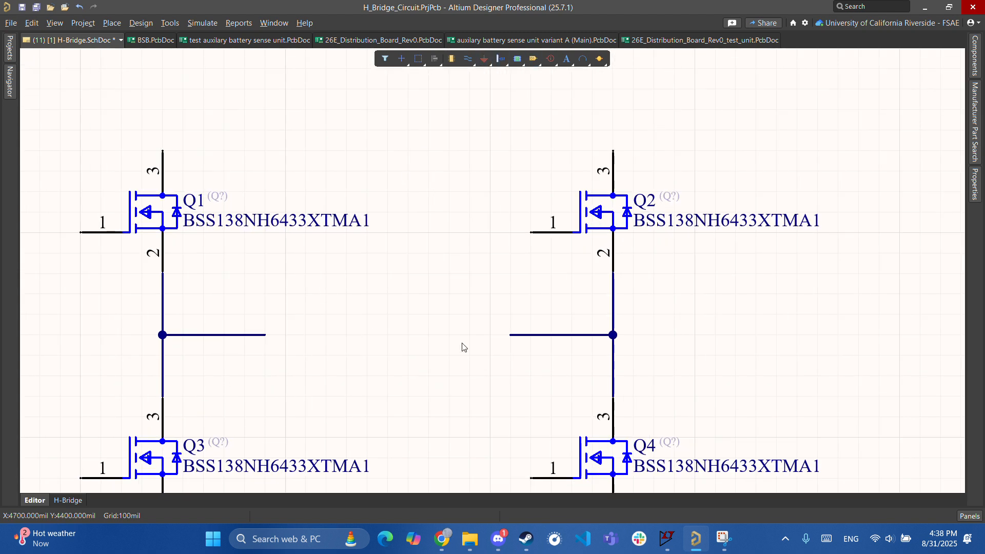
right_click_drag(373, 325, 488, 296)
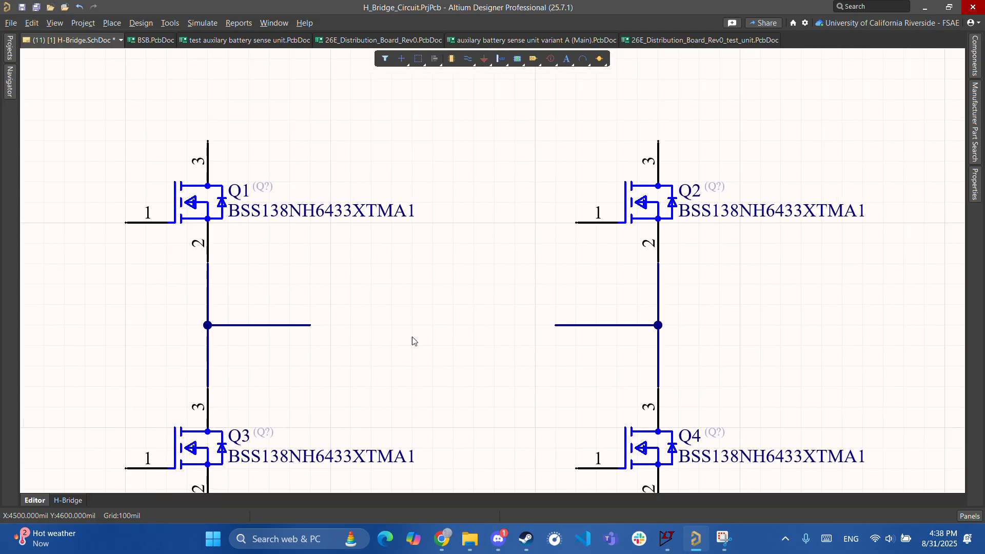
left_click(533, 60)
left_click(310, 325)
- Place the port, copy it to the right midpoint wire, and slide both toward their junctions
left_click(394, 326)
right_click(430, 361)
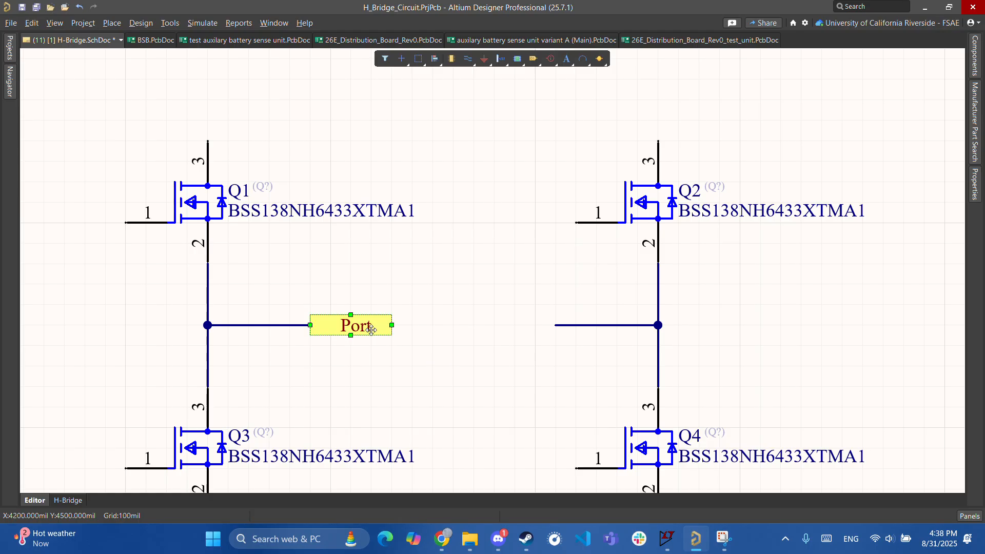
key("ctrl+v")
left_click(474, 325)
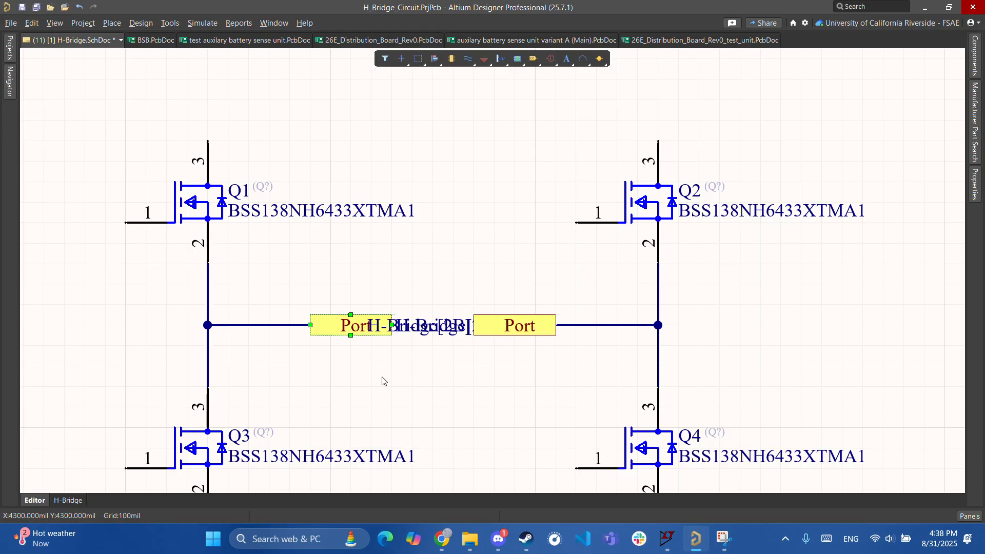
right_click_drag(391, 372, 455, 365)
left_click_drag(383, 318, 329, 318)
left_click_drag(612, 319, 662, 322)
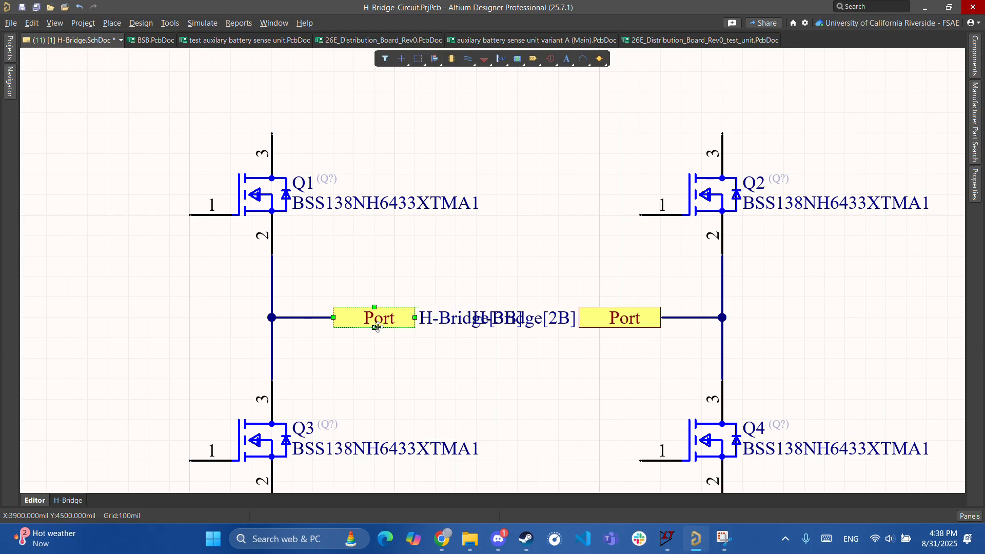
- Name the ports MOTOR_P with I/O type Output and MOTOR_N with I/O type Input
double_click(374, 314)
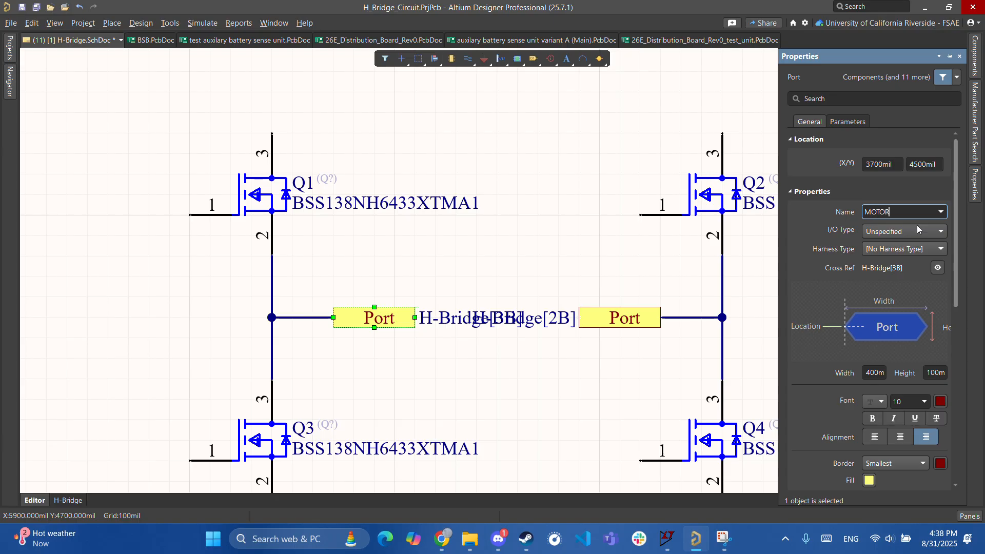
key("Return")
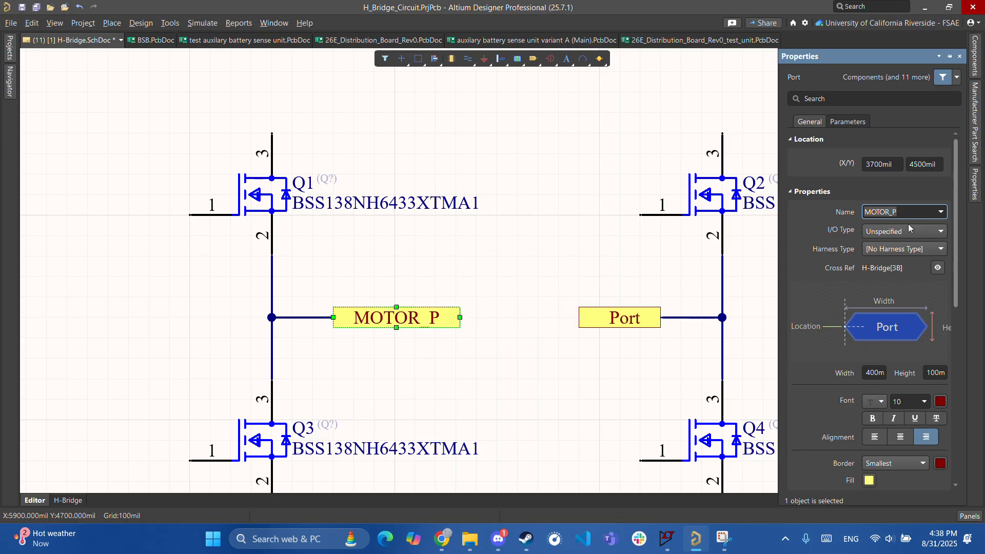
left_click(909, 231)
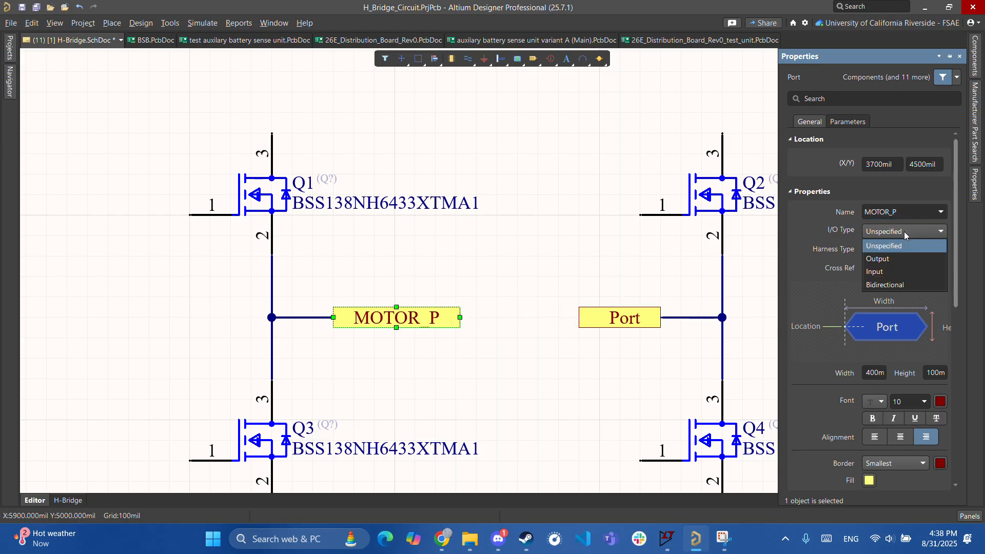
left_click(892, 264)
left_click(616, 314)
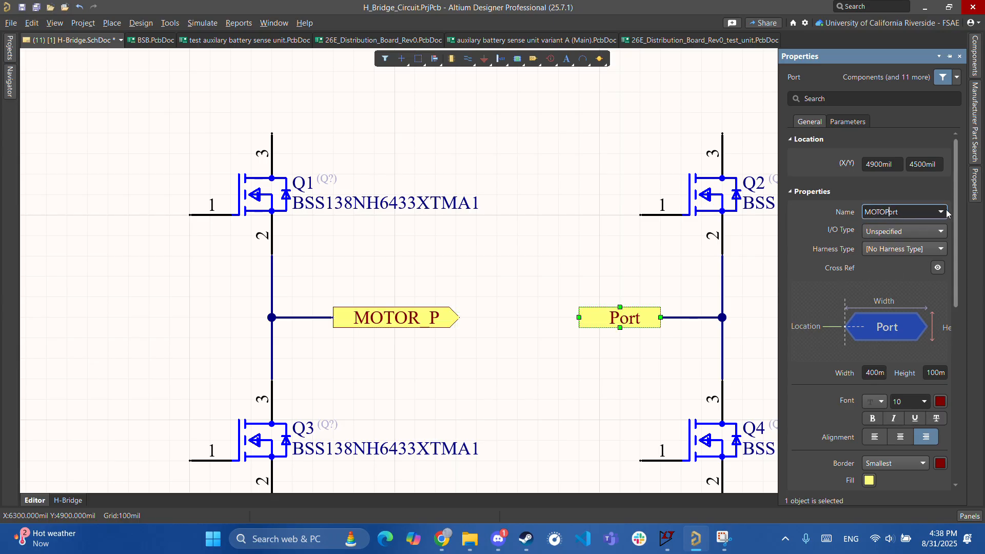
type("MO")
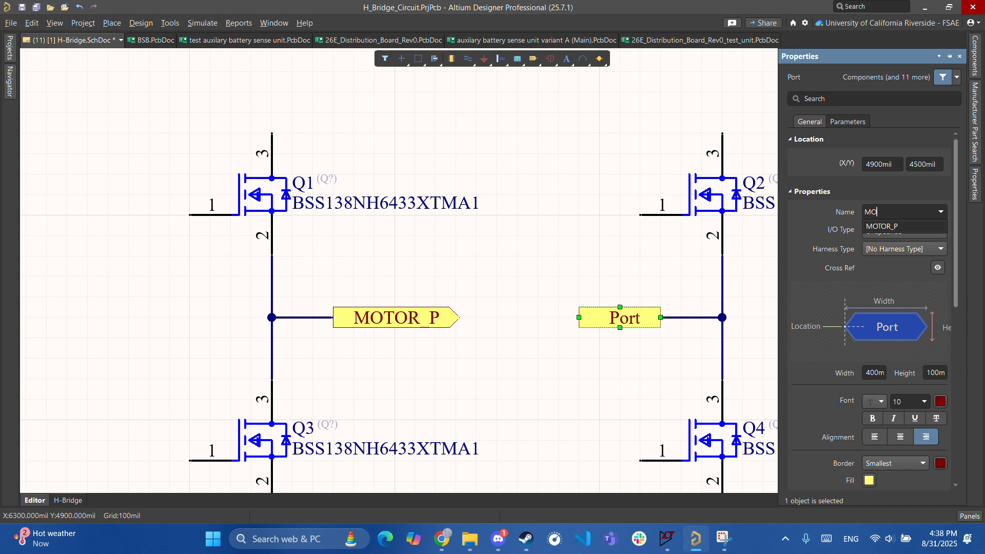
key("Return")
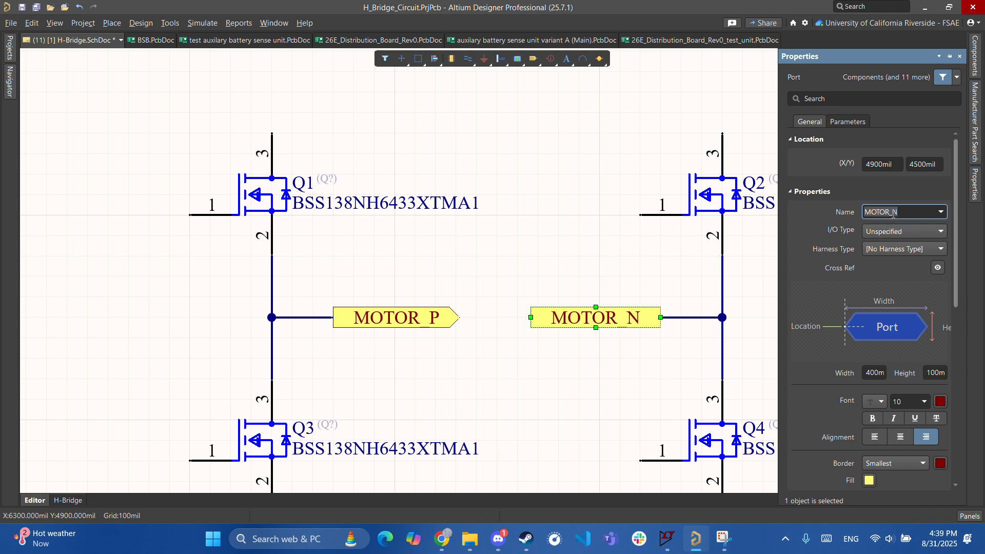
left_click(907, 232)
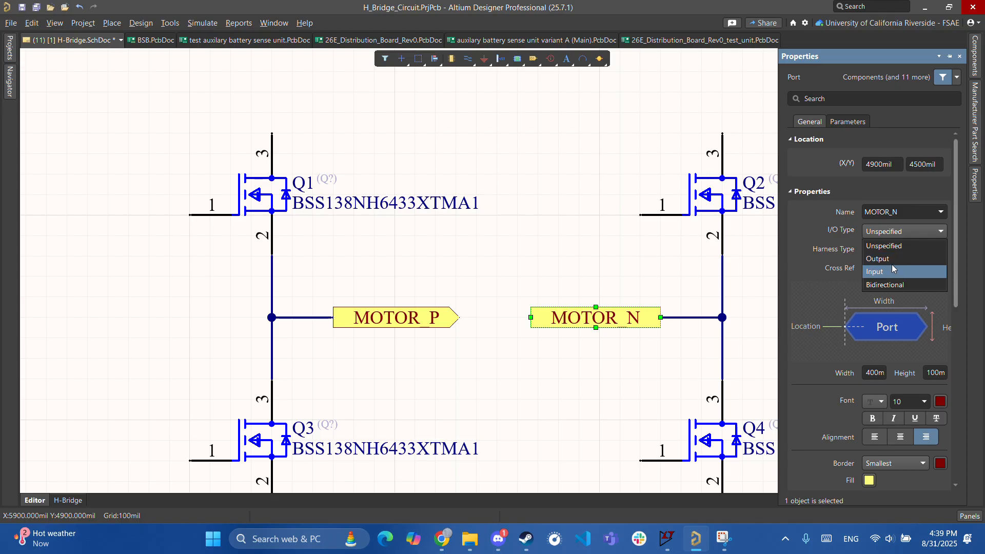
left_click(895, 256)
- Deselect MOTOR_N and pan toward the top of the bridge to continue wiring
left_click(559, 380)
scroll(560, 379, "down", 3, "ctrl")
right_click_drag(560, 380, 498, 314)
scroll(541, 317, "down", 4, "ctrl")
scroll(447, 285, "up", 5, "ctrl")
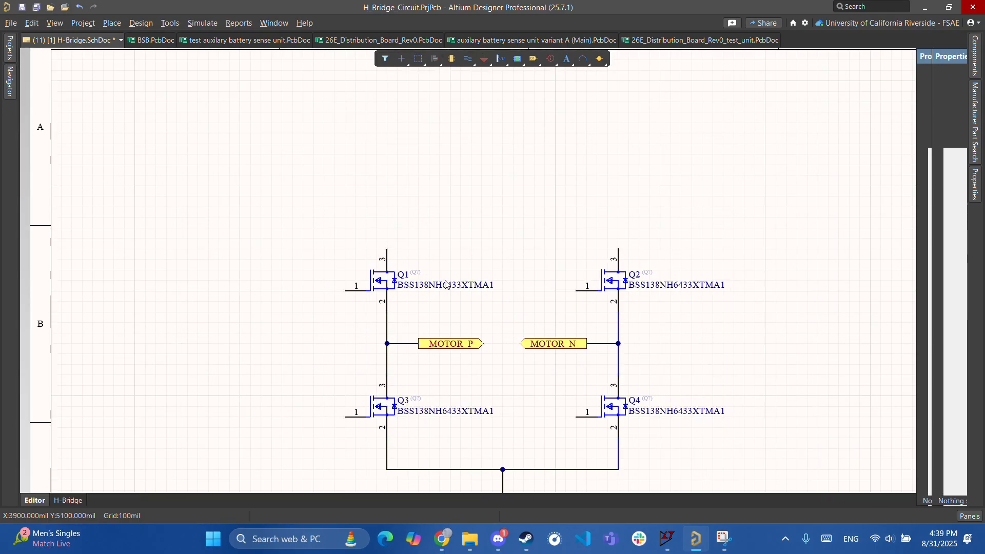
key("ctrl+w")
- Draw a top rail wire joining pin 3 of Q1 to pin 3 of Q2
left_click(382, 245)
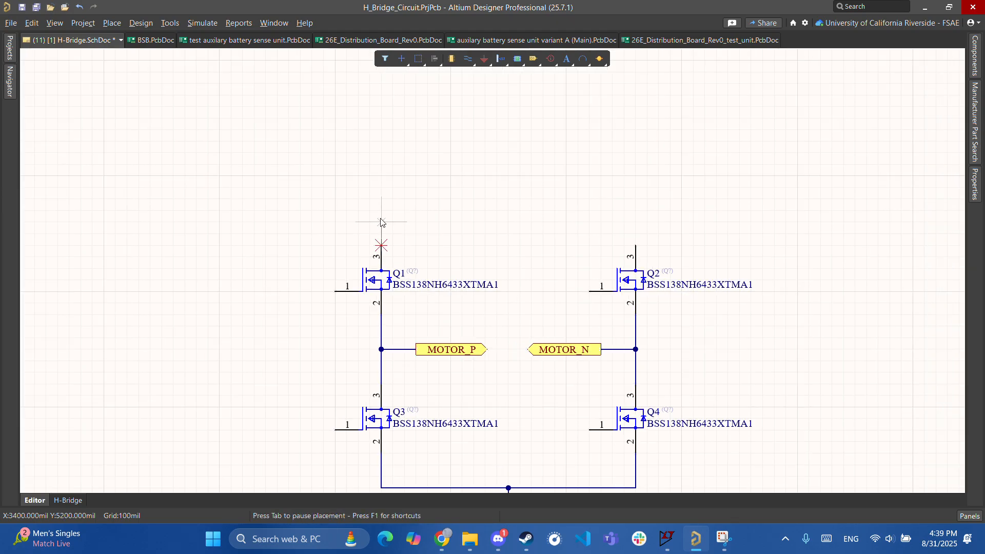
left_click(636, 223)
left_click(636, 246)
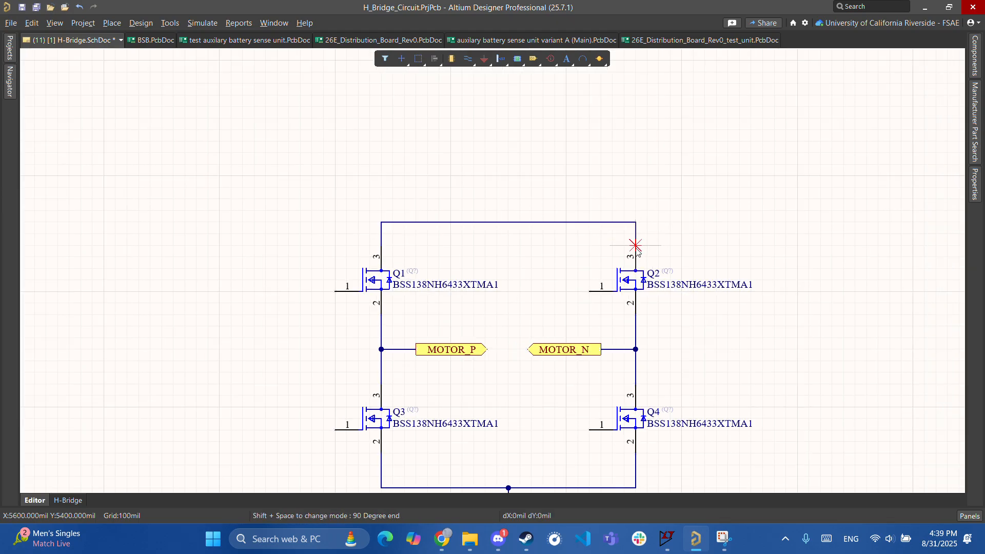
key("Escape")
left_click(514, 217)
- Place a VCC power port above the rail and rename it P12V
left_click(484, 59)
left_click(505, 90)
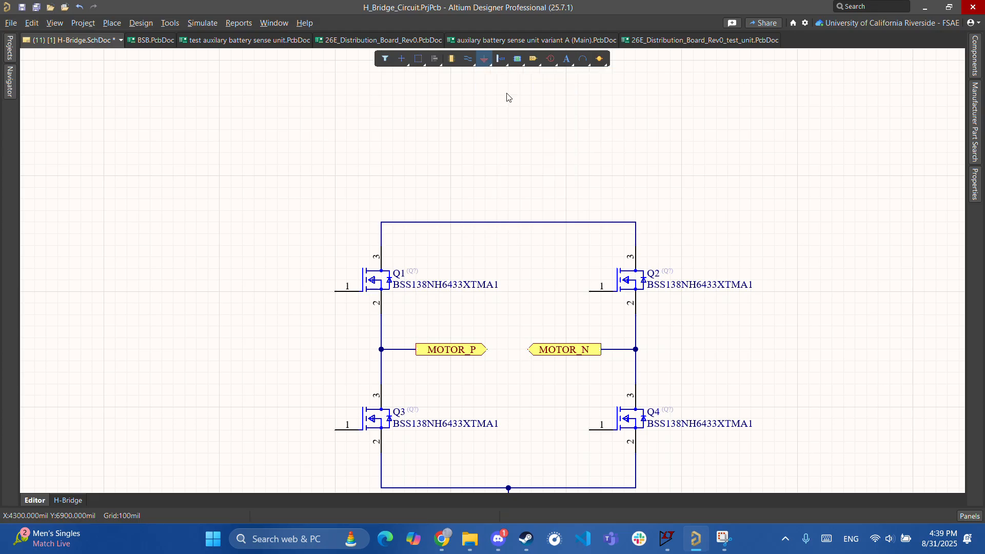
left_click(508, 175)
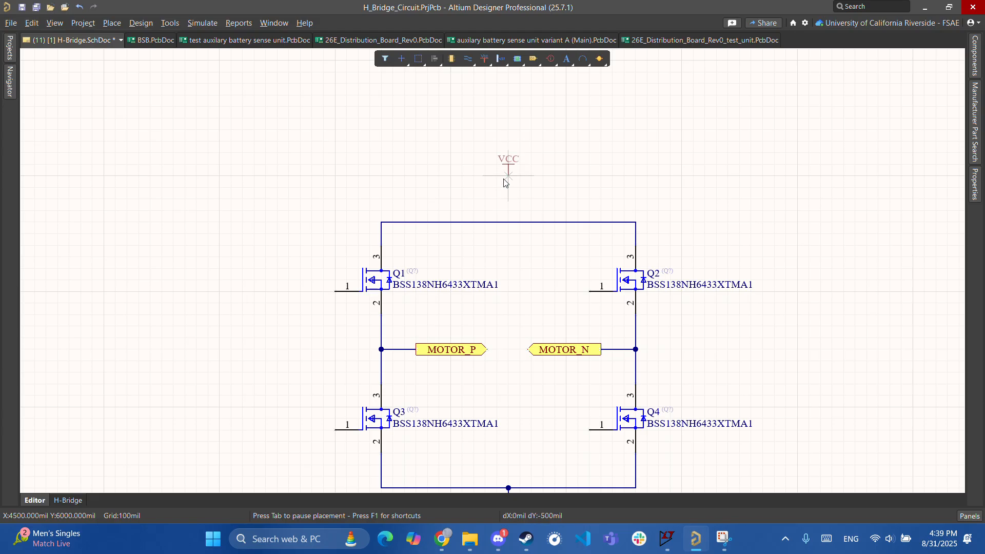
key("Escape")
double_click(513, 159)
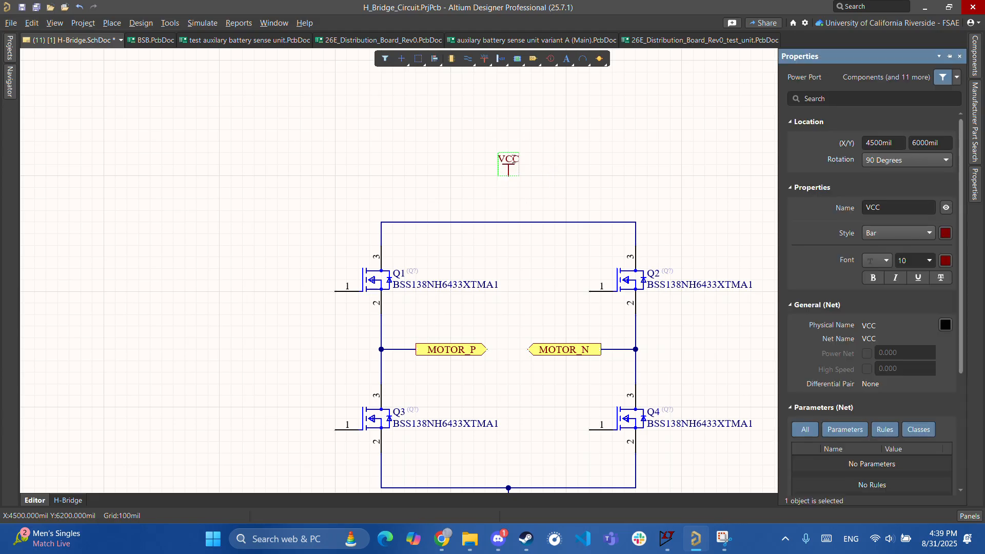
type("P")
key("Return")
- Wire the P12V power port down to the top rail
key("ctrl+w")
left_click(509, 174)
left_click(508, 223)
key("Escape")
- Pan and zoom over the H-bridge to check the wiring and the P12V label
scroll(540, 277, "down", 5, "ctrl")
right_click_drag(541, 277, 538, 202)
scroll(537, 201, "up", 4, "ctrl")
right_click_drag(574, 357, 707, 374)
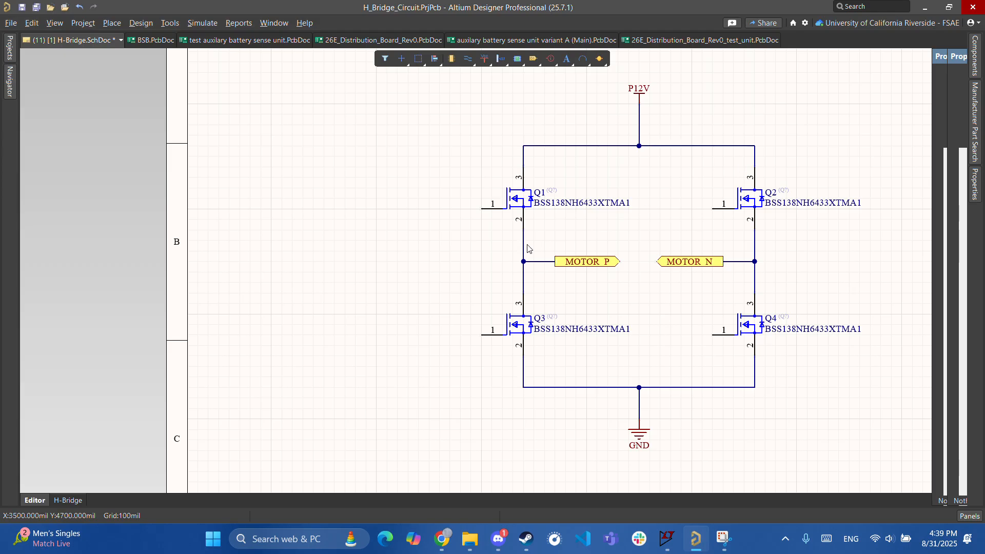
right_click_drag(536, 206, 601, 241)
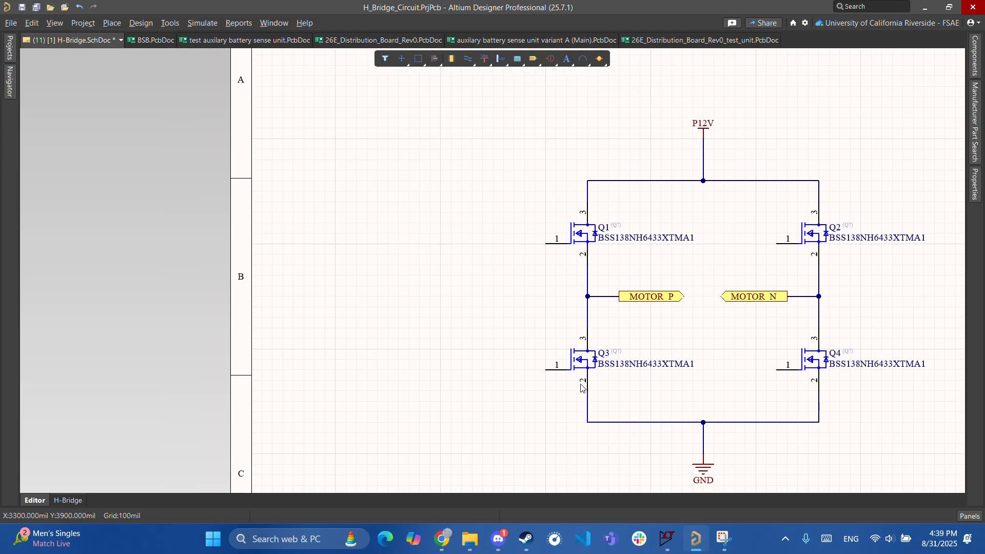
right_click_drag(631, 410, 684, 380)
right_click_drag(679, 165, 564, 177)
scroll(684, 247, "up", 3, "ctrl")
right_click_drag(680, 250, 523, 242)
scroll(575, 261, "up", 1, "ctrl")
right_click_drag(565, 210, 532, 254)
scroll(539, 252, "down", 3, "ctrl")
scroll(532, 261, "up", 4, "ctrl")
right_click_drag(459, 259, 495, 222)
scroll(519, 245, "down", 3, "ctrl")
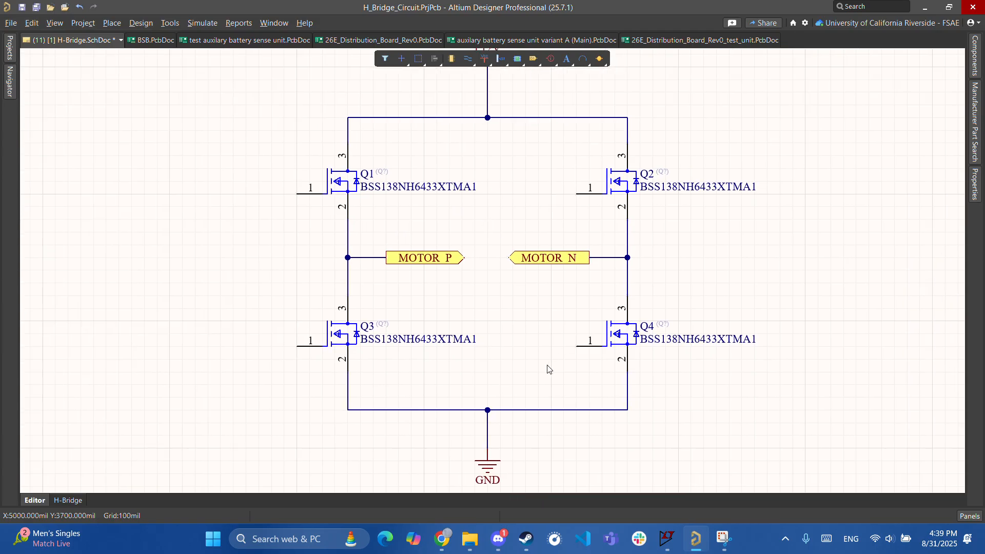
right_click_drag(549, 368, 569, 380)
scroll(567, 379, "up", 2, "ctrl")
right_click_drag(517, 244, 516, 306)
scroll(515, 302, "down", 3, "ctrl")
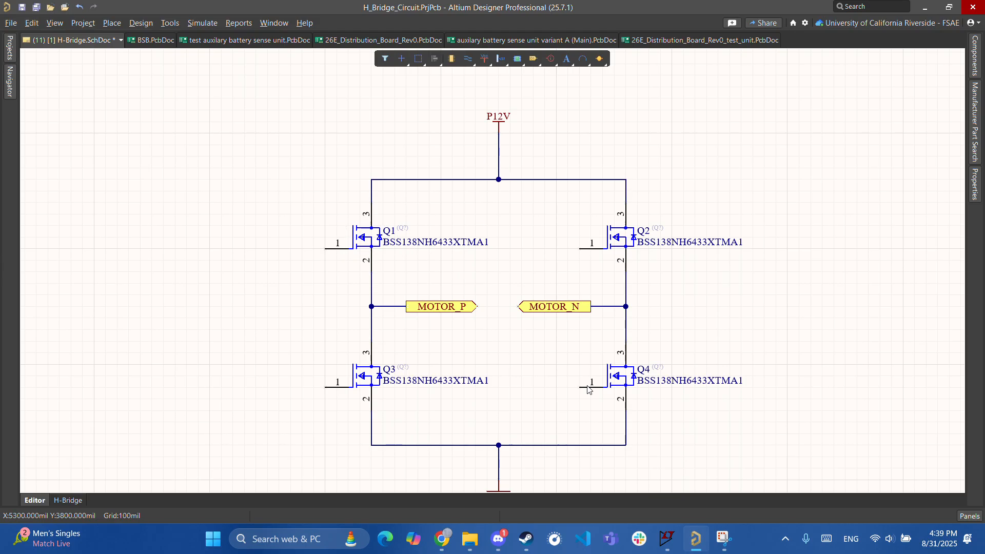
- Draw a short wire leftward from Q4's gate pin
right_click_drag(483, 366, 555, 361)
key("ctrl+w")
left_click(659, 384)
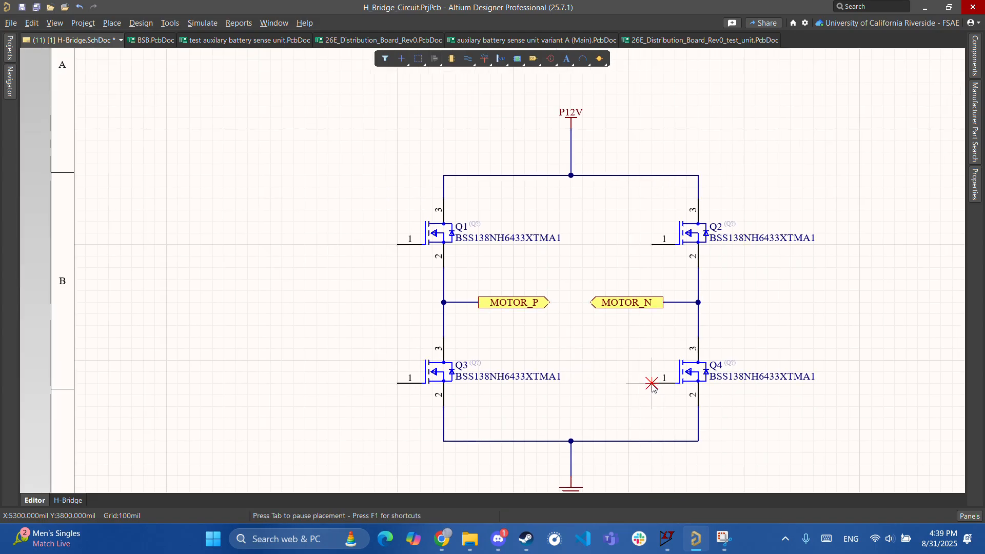
key("Escape")
key("Escape")
right_click_drag(602, 358, 662, 363)
key("ctrl+w")
left_click(712, 388)
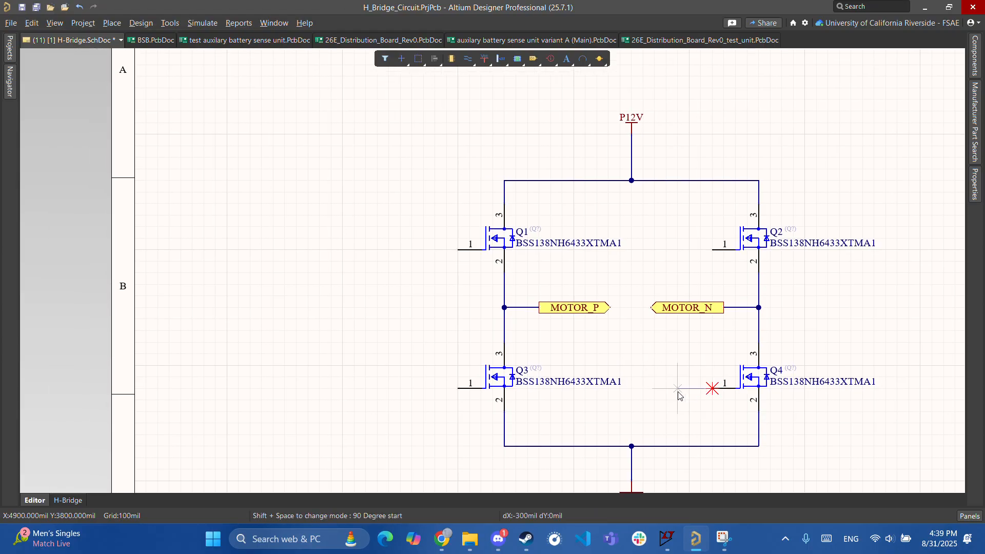
left_click(666, 388)
- Draw a matching short wire leftward from Q1's gate pin
right_click_drag(691, 402, 664, 408)
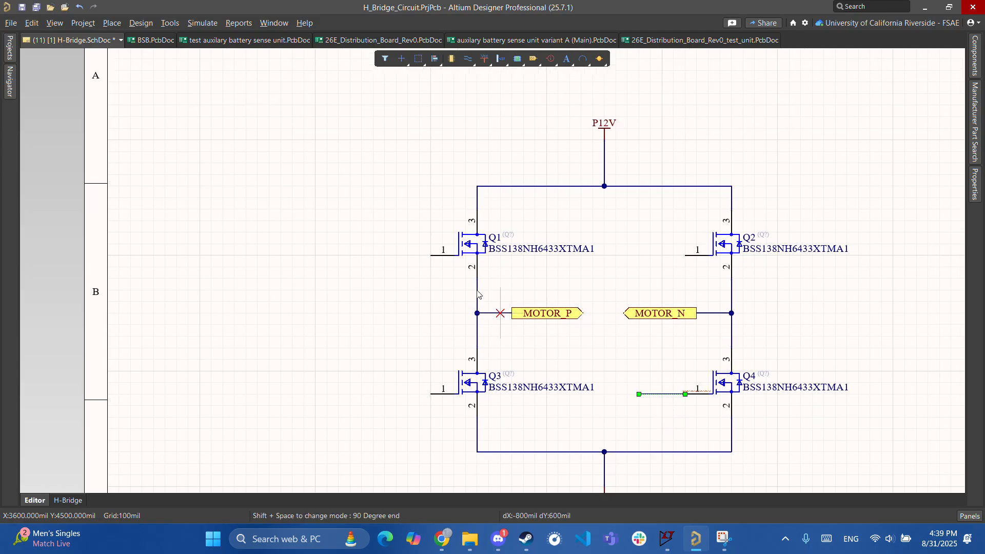
left_click(430, 255)
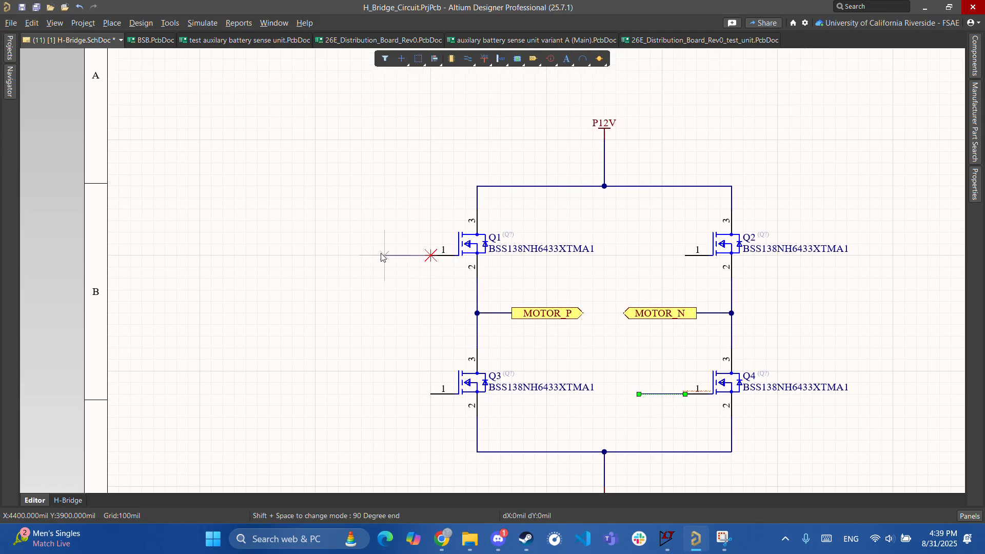
left_click(385, 255)
right_click_drag(520, 374, 567, 333)
right_click_drag(652, 308, 487, 314)
left_click(323, 212)
right_click_drag(319, 202, 337, 231)
right_click_drag(233, 250, 154, 182)
right_click_drag(535, 303, 632, 345)
scroll(633, 348, "up", 2, "ctrl")
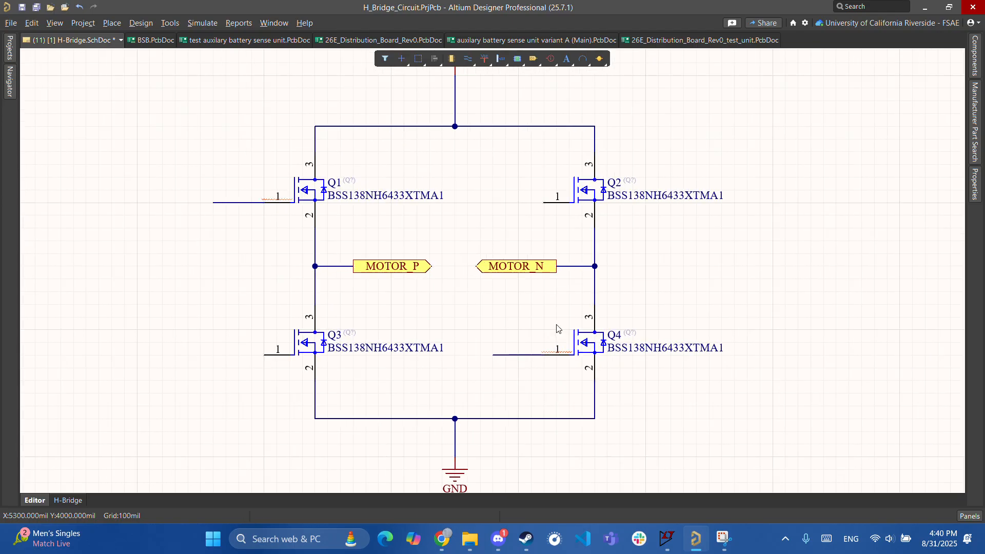
right_click(467, 58)
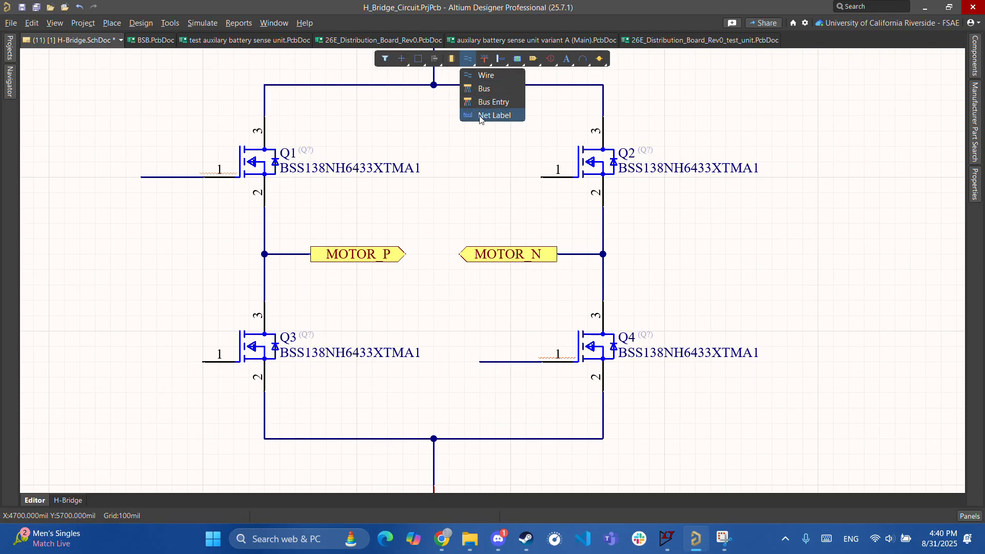
- Place a net label named GATE_CTRL_P on Q4's gate wire
left_click(466, 58)
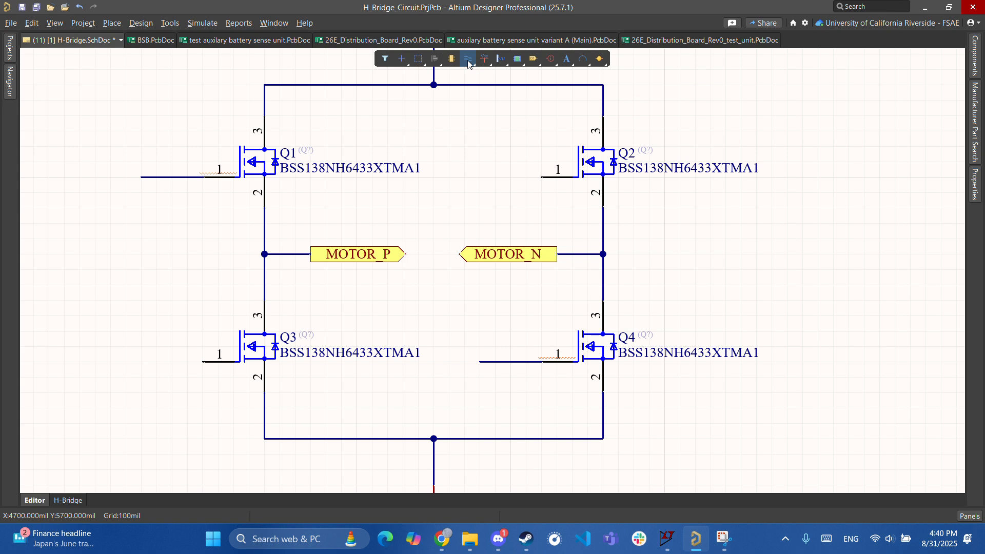
right_click(468, 60)
left_click(476, 114)
left_click(481, 362)
key("Escape")
double_click(517, 354)
type("GATE_CTRL_P")
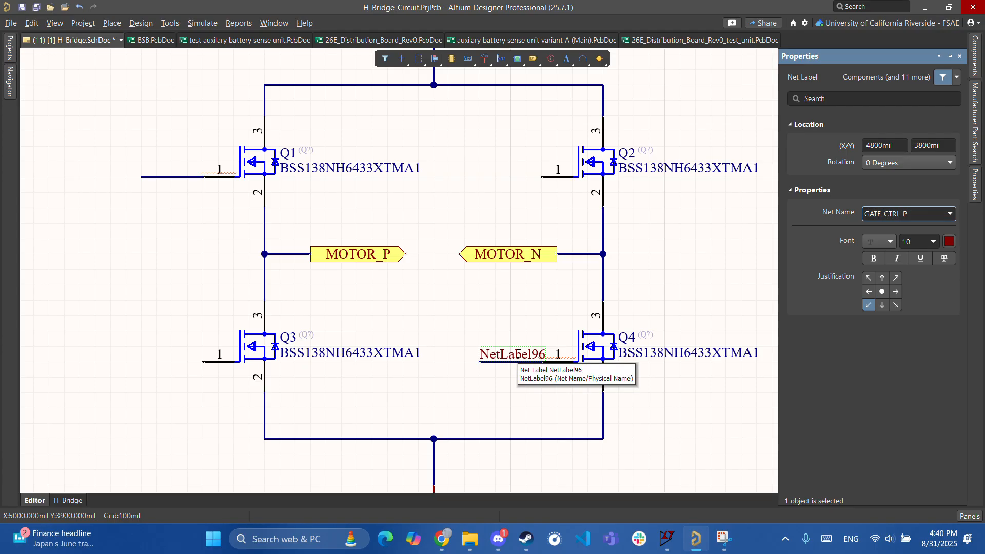
key("Return")
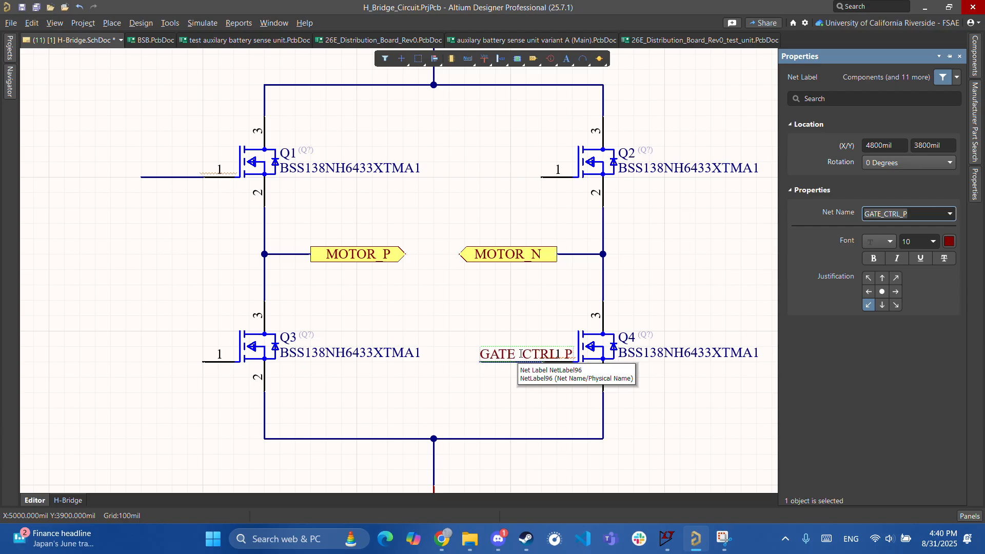
left_click_drag(477, 362, 450, 361)
- Rename the Q4 gate label to GATE_CTRL_FWD and slide it along the wire
scroll(459, 319, "down", 2, "ctrl")
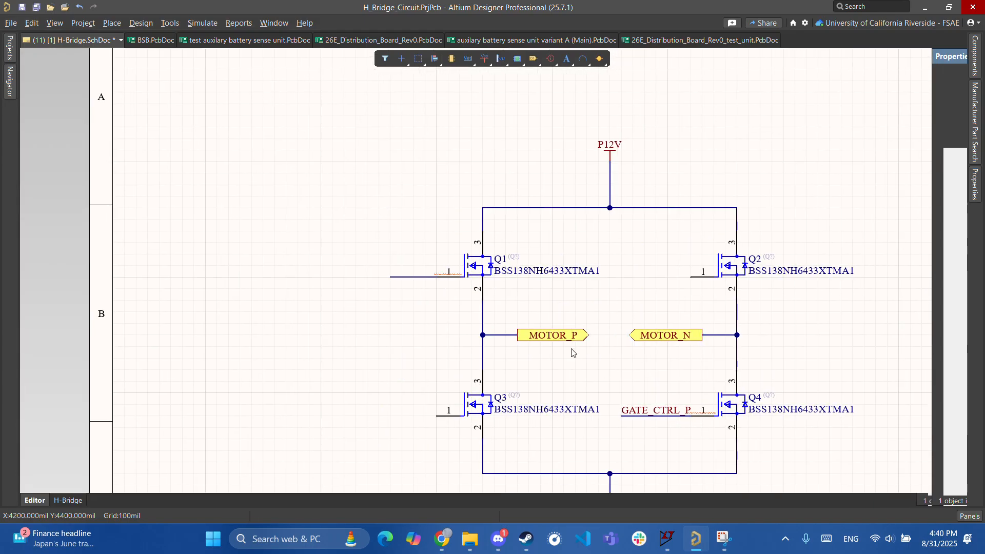
double_click(671, 414)
left_click(913, 212)
left_click(919, 216)
type("FWD")
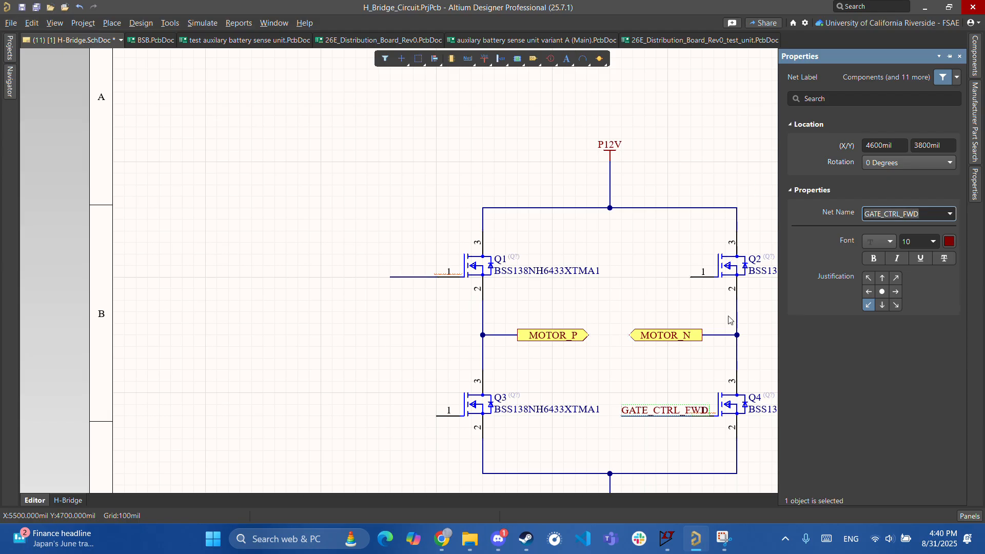
left_click_drag(620, 417, 540, 427)
left_click(613, 374)
- Copy the GATE_CTRL_FWD label onto Q1's gate wire and lengthen that wire leftward
left_click(651, 412)
key("ctrl+c")
key("ctrl+v")
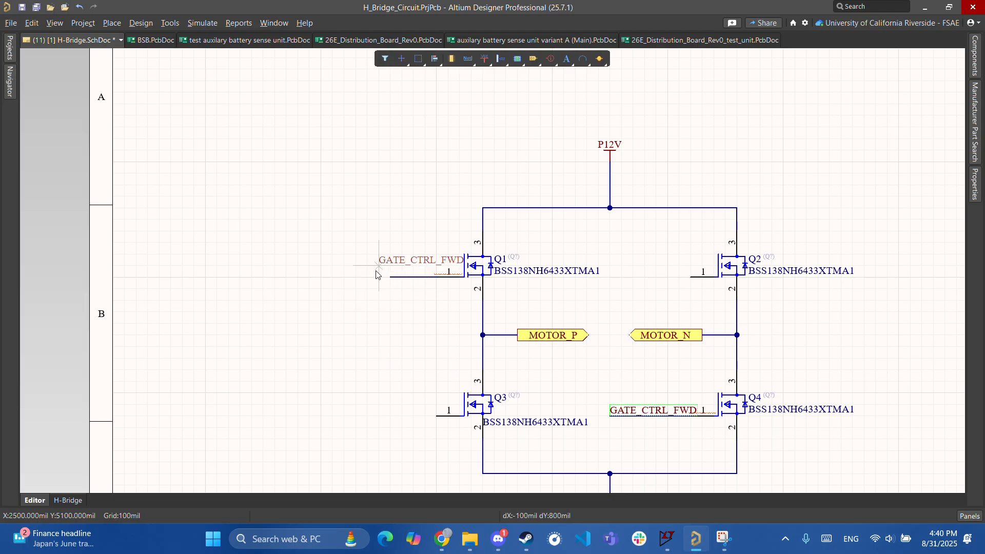
left_click(360, 279)
left_click(399, 279)
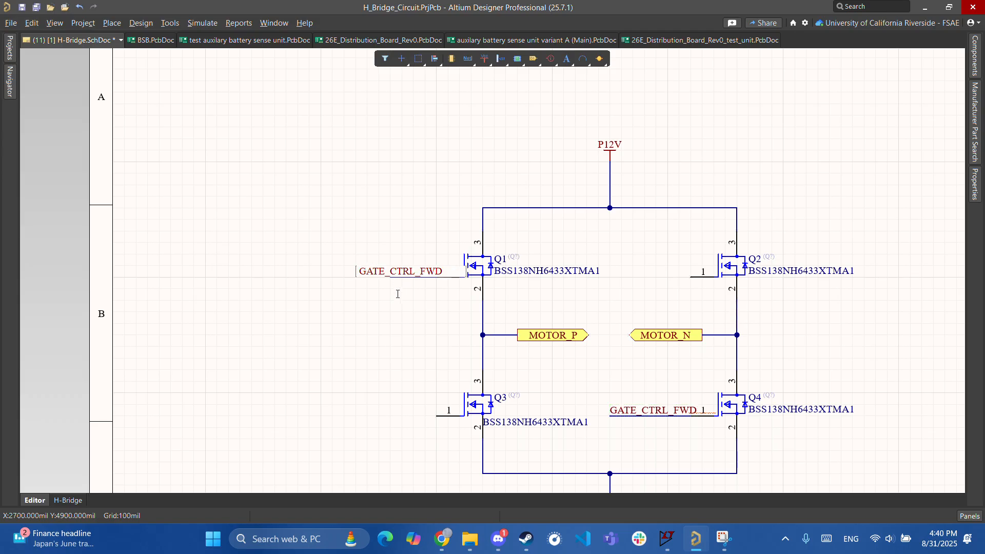
scroll(399, 290, "up", 3, "ctrl")
left_click(407, 263)
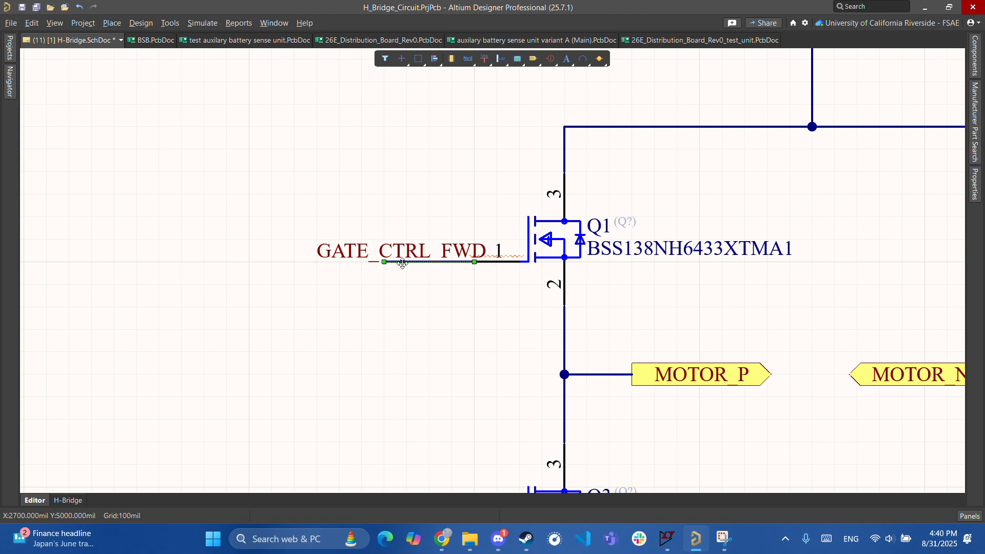
left_click_drag(384, 261, 315, 262)
- Move Q1's BSS138NH6433XTMA1 part number text above the transistor
scroll(443, 352, "down", 3, "ctrl")
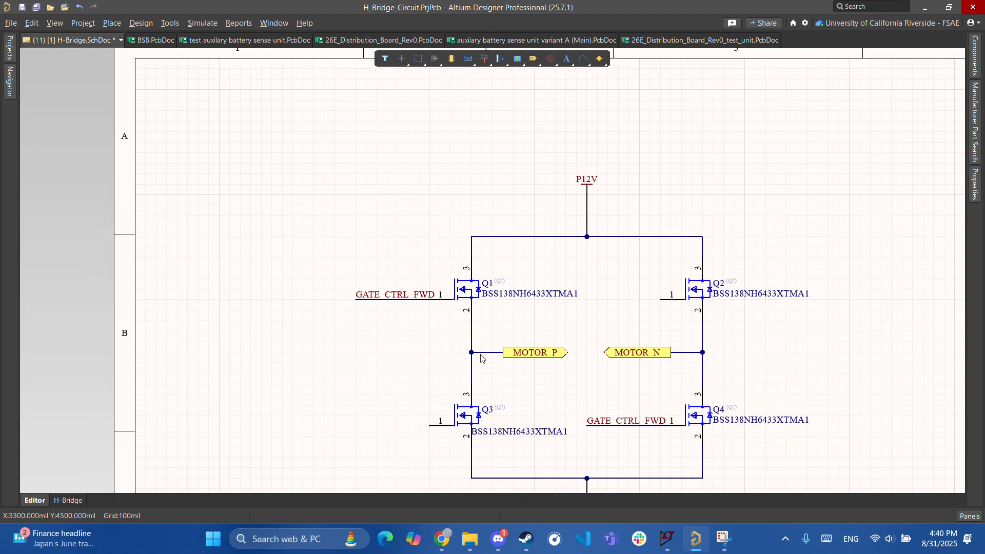
right_click_drag(443, 352, 360, 308)
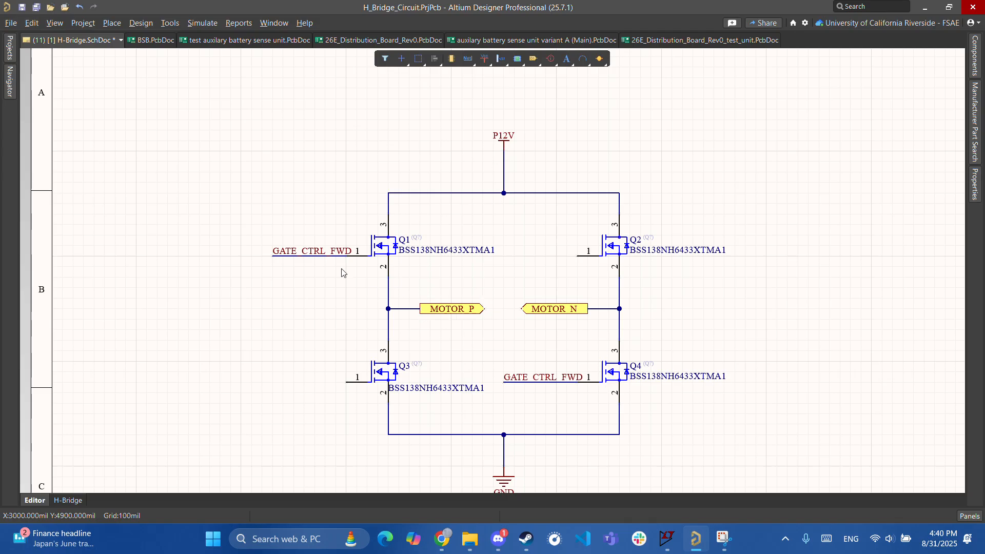
right_click_drag(437, 347, 505, 315)
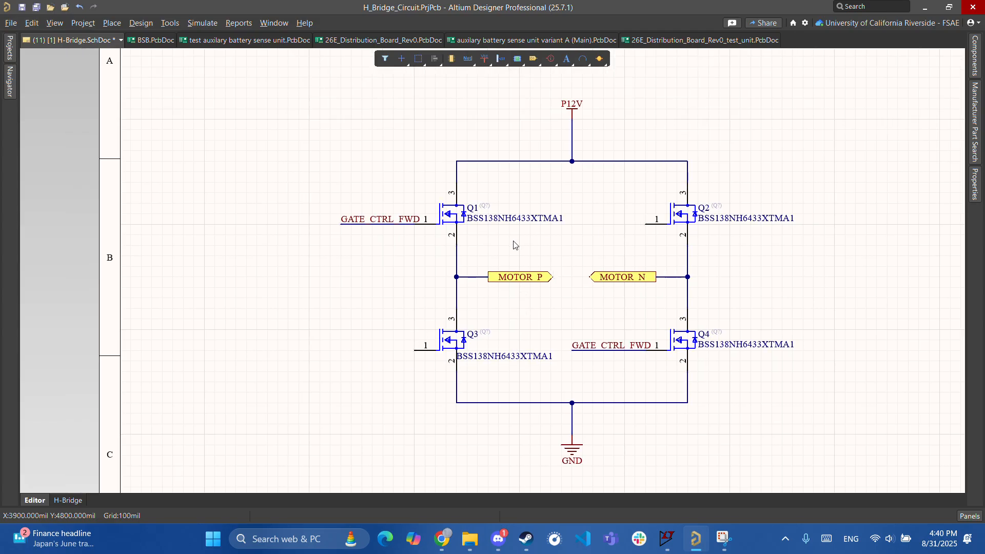
right_click_drag(492, 245, 480, 255)
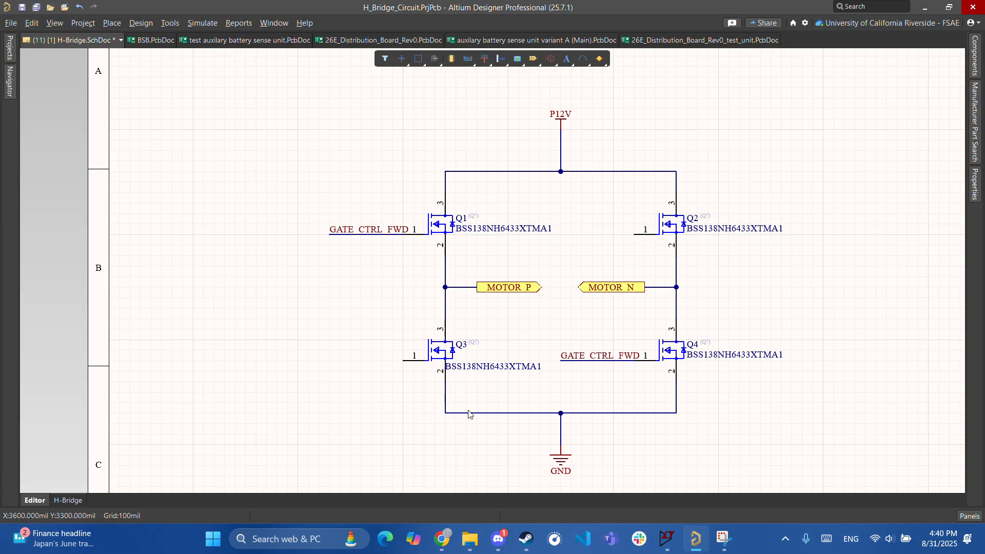
scroll(555, 466, "down", 2, "ctrl")
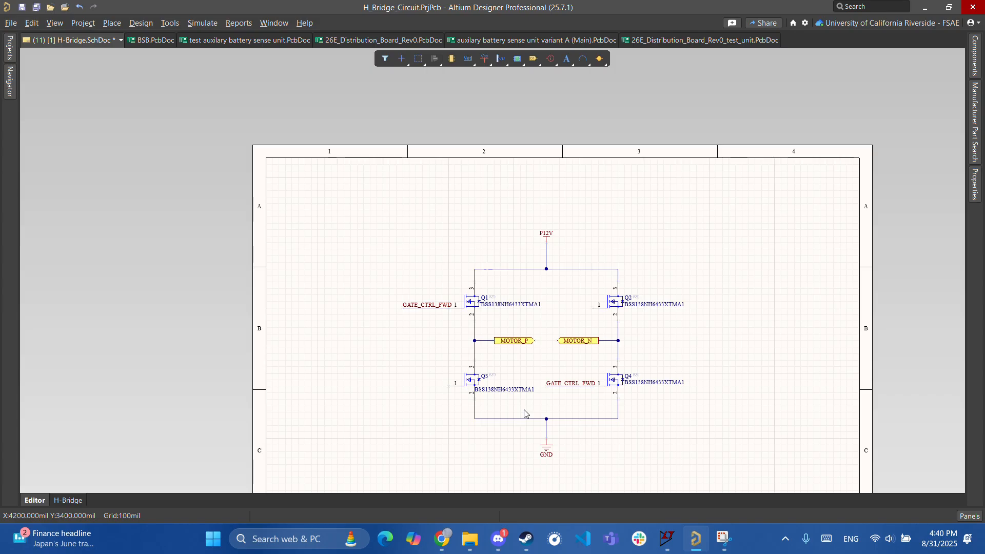
scroll(505, 396, "up", 2, "ctrl")
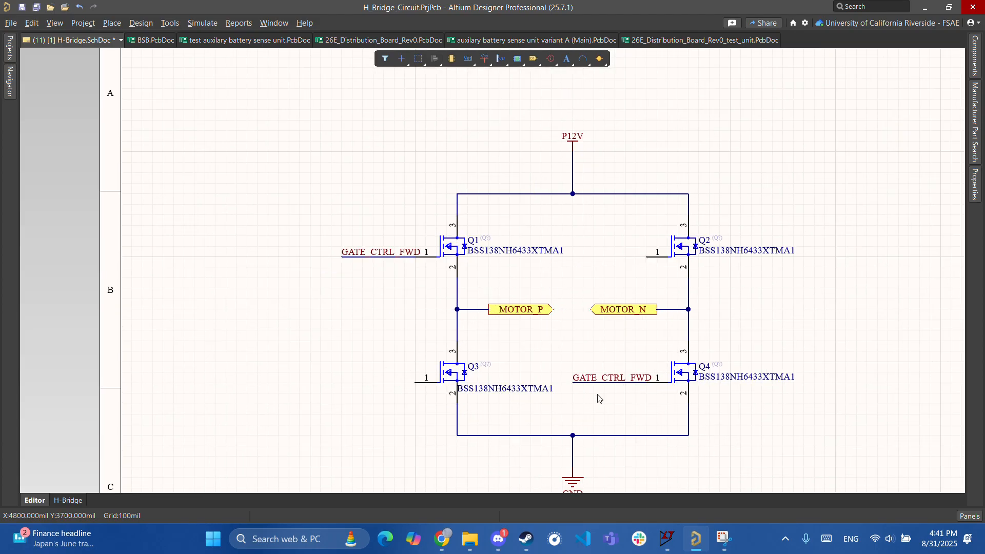
scroll(535, 247, "down", 1, "ctrl")
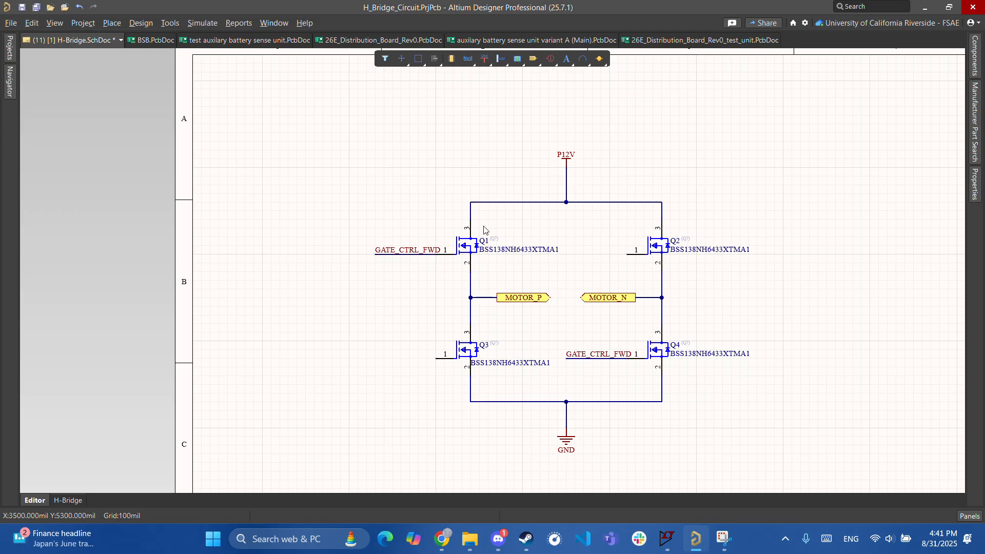
scroll(503, 413, "down", 1, "ctrl")
scroll(539, 364, "up", 2, "ctrl")
scroll(545, 394, "up", 1, "ctrl")
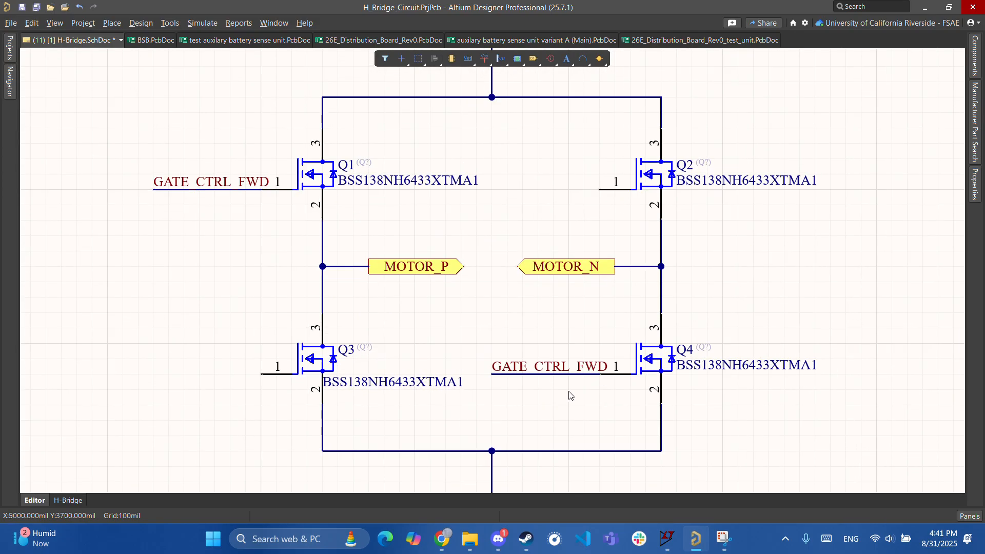
right_click_drag(508, 387, 641, 381)
right_click_drag(605, 293, 581, 314)
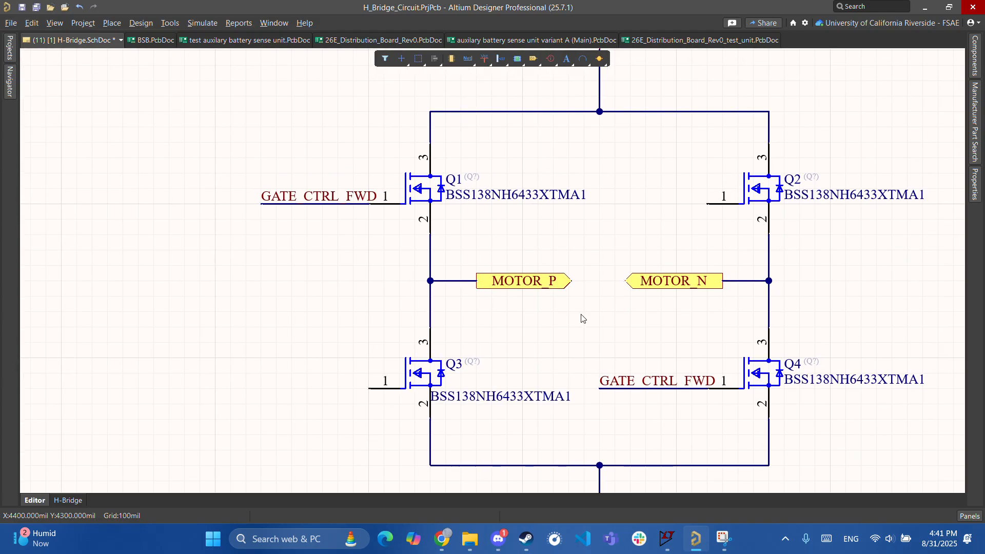
scroll(519, 337, "down", 1, "ctrl")
scroll(562, 154, "up", 1)
scroll(554, 248, "up", 3, "ctrl")
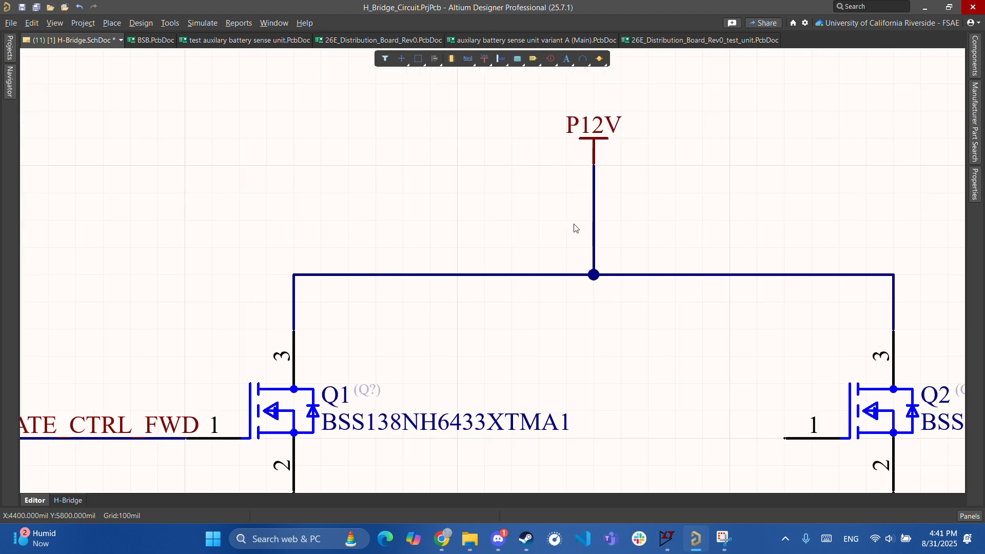
scroll(580, 225, "down", 1, "ctrl")
scroll(597, 239, "down", 3, "ctrl")
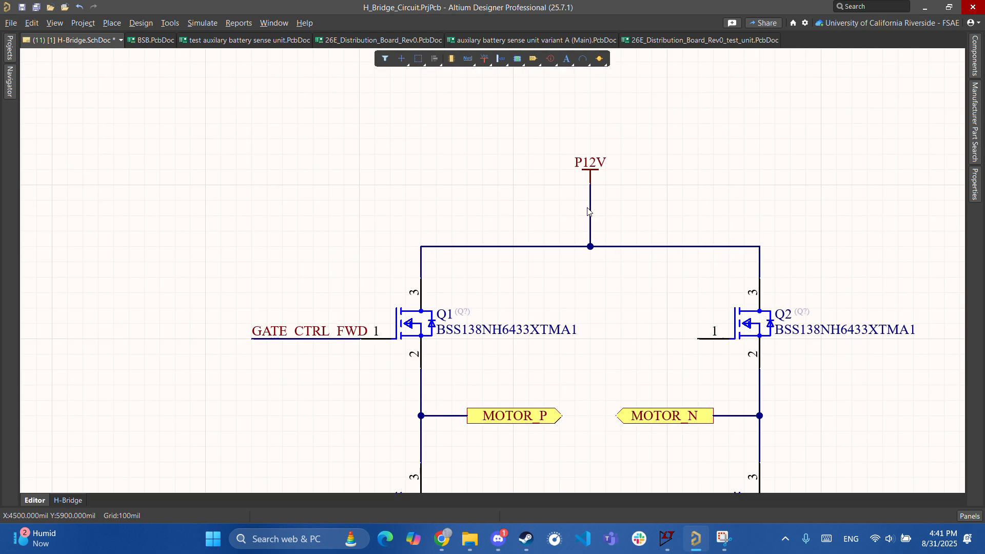
right_click_drag(594, 346, 651, 288)
right_click_drag(633, 222, 556, 275)
scroll(686, 258, "up", 2, "ctrl")
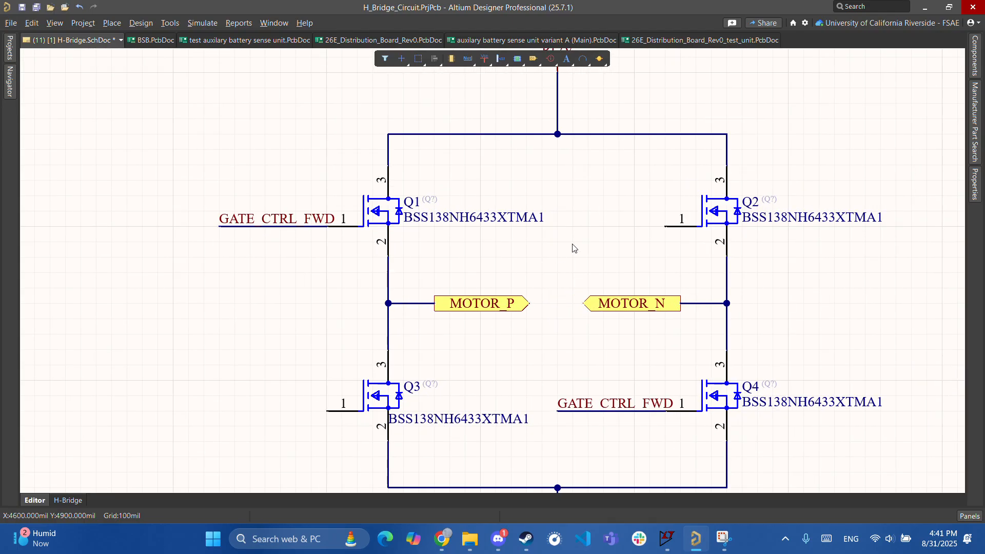
left_click_drag(495, 222, 388, 177)
- Move Q3's BSS138NH6433XTMA1 part number below its symbol, clear of the gate wire
scroll(489, 321, "down", 2)
left_click_drag(439, 337, 377, 354)
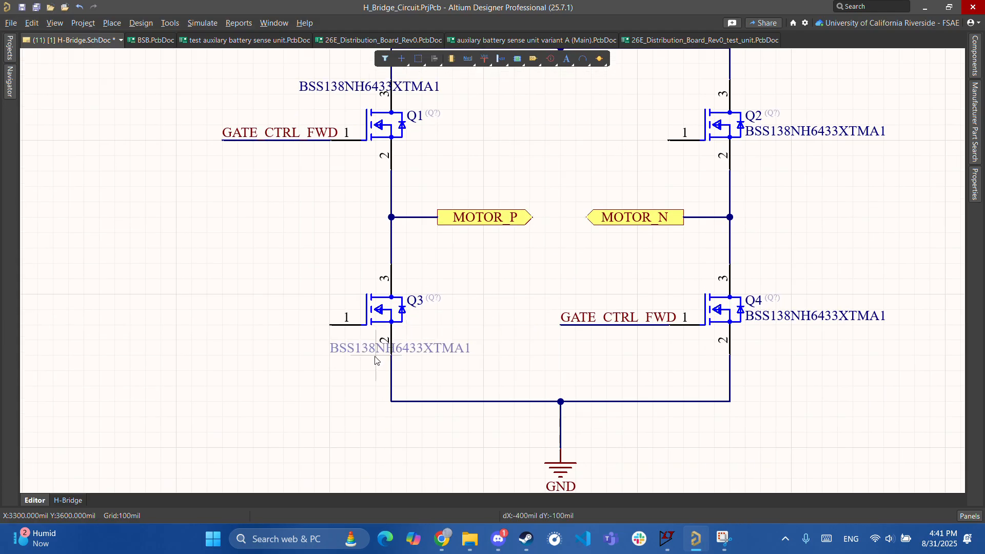
scroll(480, 402, "up", 5)
scroll(539, 231, "up", 2, "ctrl")
scroll(524, 283, "down", 4, "ctrl")
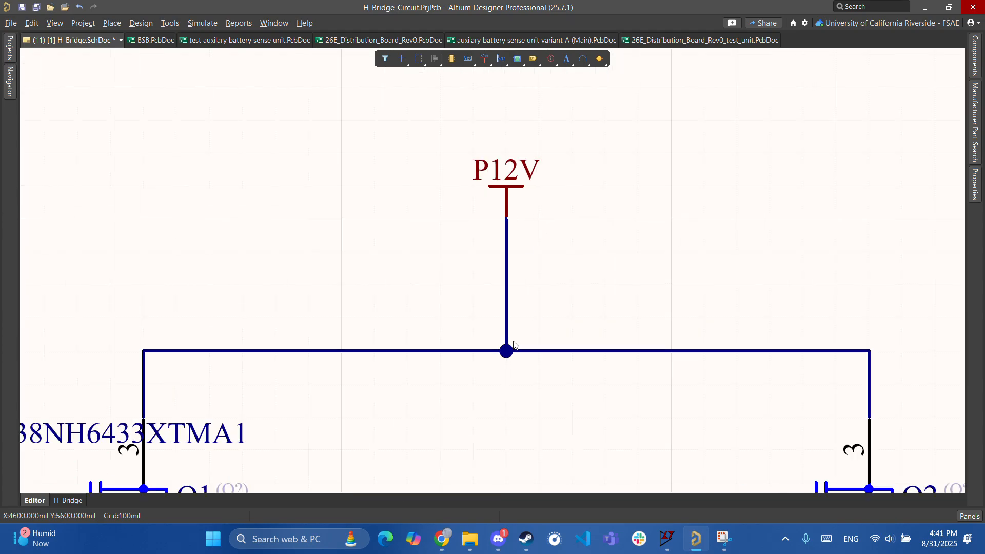
right_click_drag(522, 279, 660, 248)
scroll(611, 301, "up", 2, "ctrl")
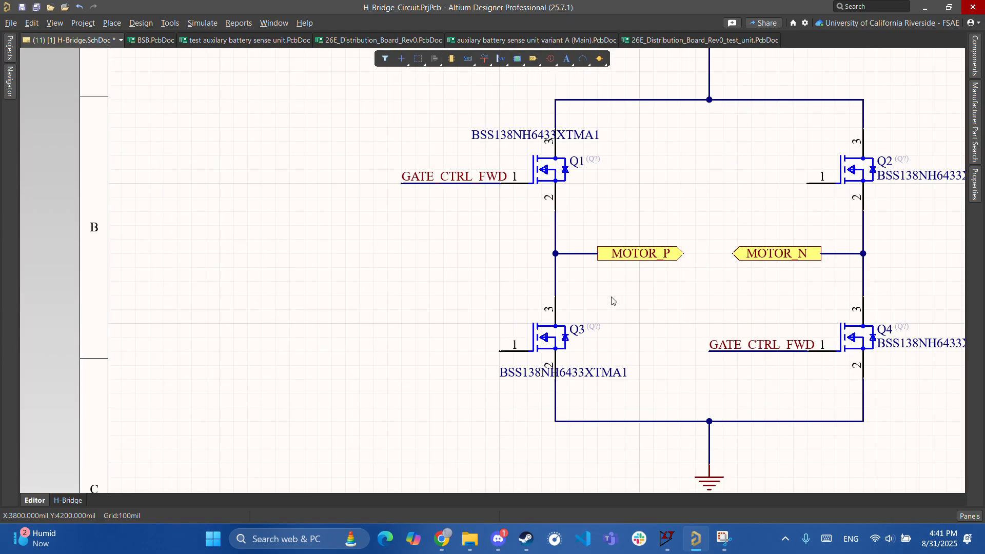
scroll(609, 284, "down", 1, "ctrl")
scroll(608, 283, "down", 1, "ctrl")
right_click_drag(531, 304, 594, 229)
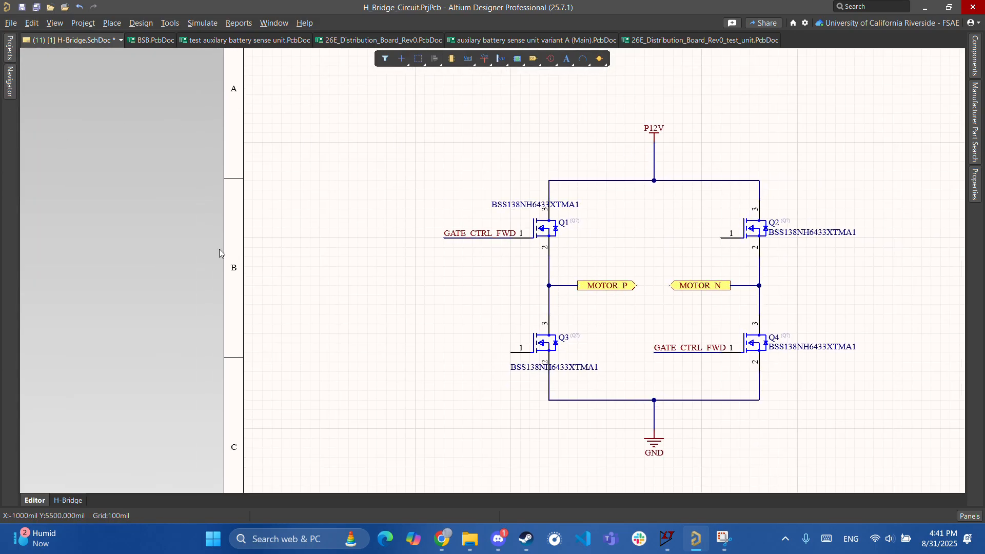
right_click_drag(721, 113, 644, 140)
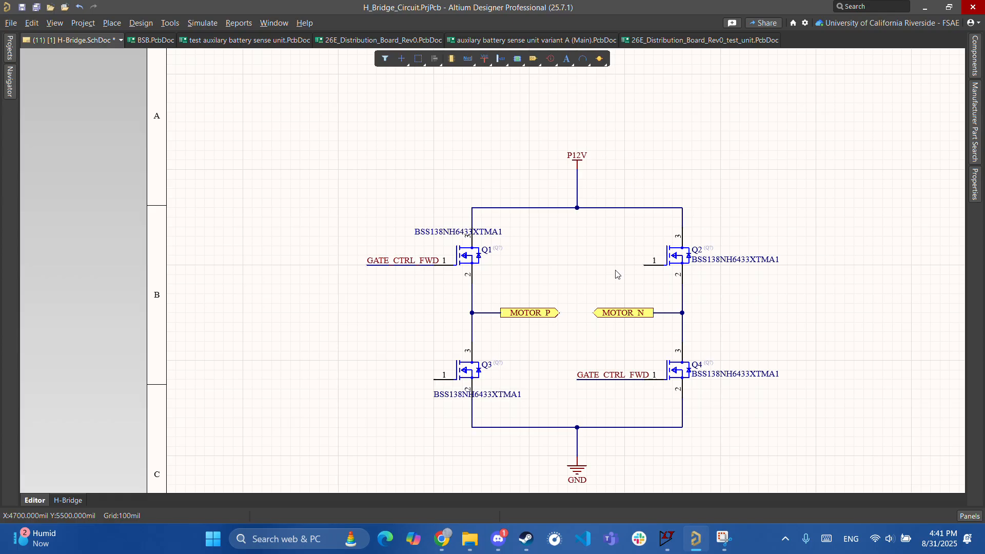
right_click_drag(635, 278, 588, 272)
scroll(588, 271, "up", 1, "ctrl")
- Label Q2's gate wire GATE_CTRL_RVS using a copy of the GATE_CTRL_FWD net label
key("ctrl+w")
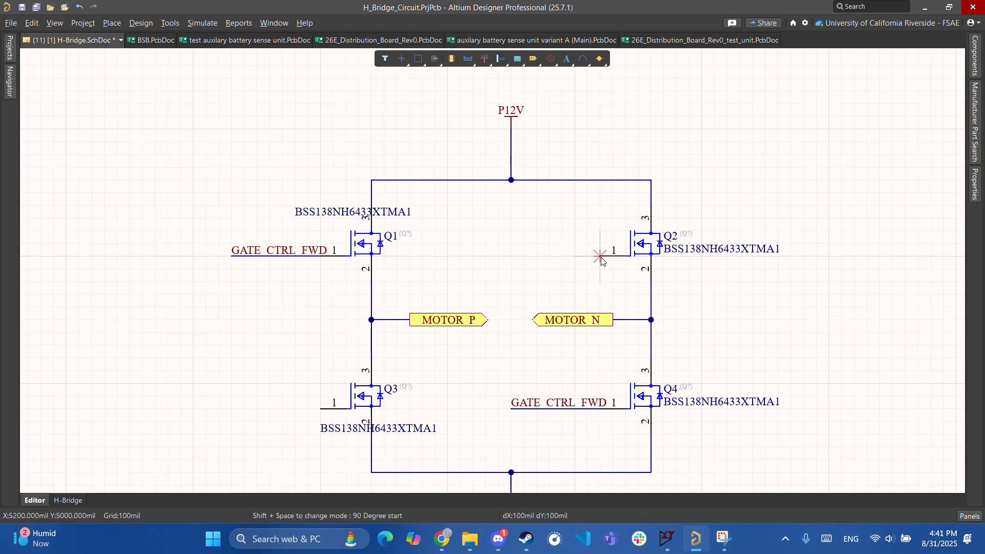
right_click(523, 257)
key("Escape")
key("Escape")
key("Escape")
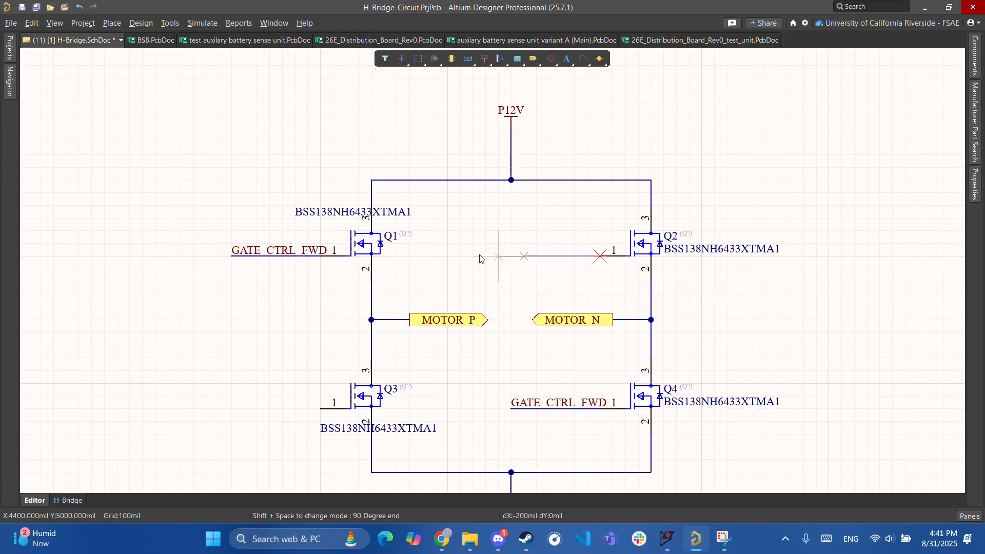
left_click(302, 252)
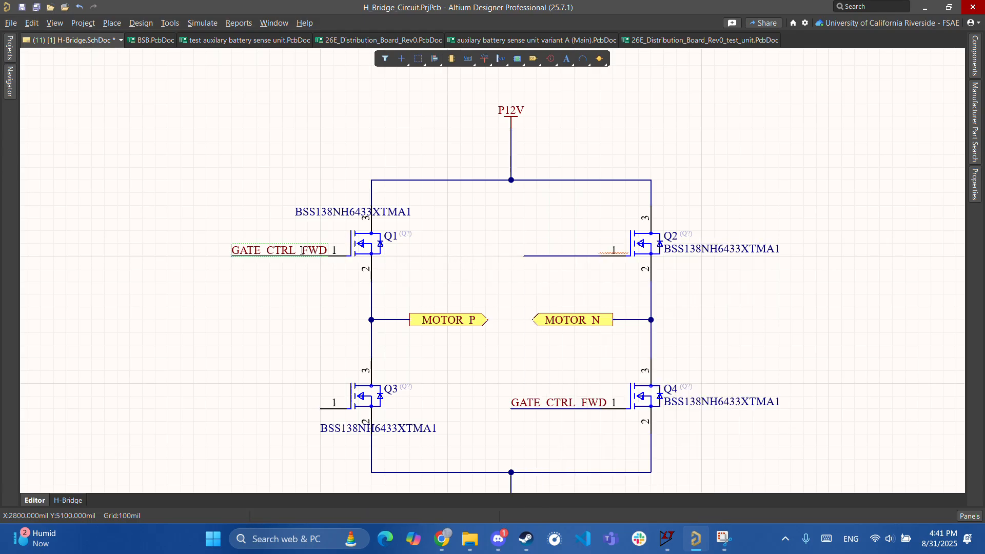
key("ctrl+c")
key("ctrl+v")
left_click(552, 256)
scroll(548, 258, "up", 1, "ctrl")
left_click_drag(543, 262, 481, 255)
double_click(481, 249)
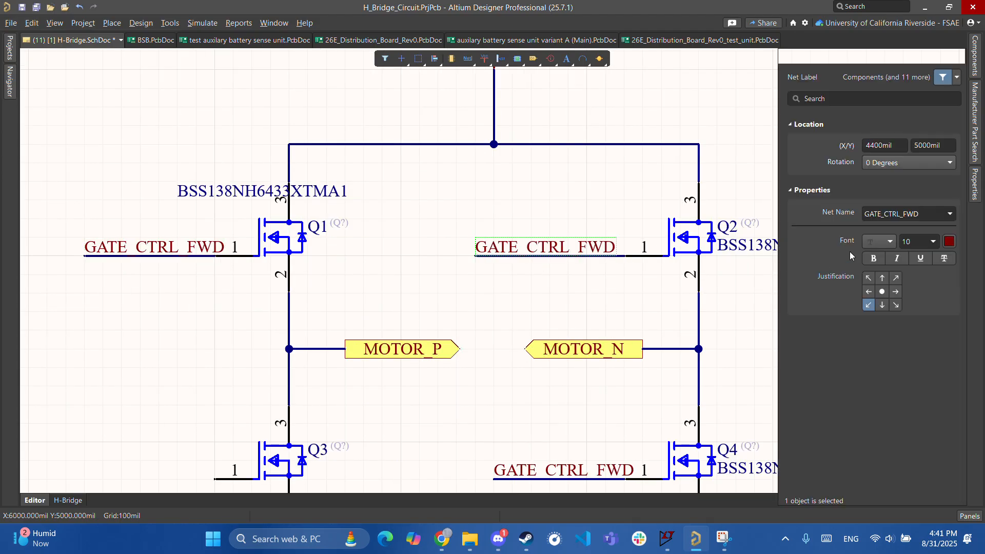
left_click(931, 215)
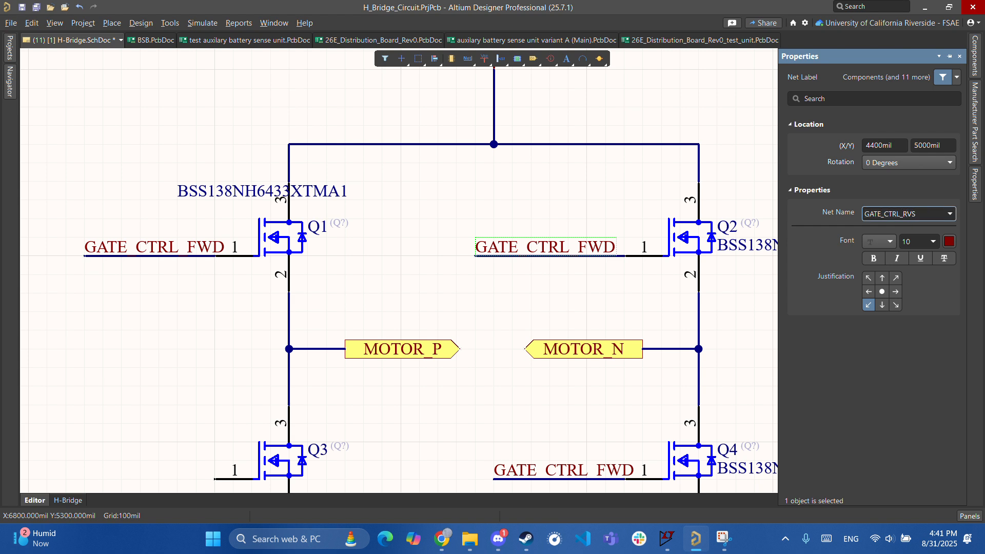
key("Return")
- Run a wire left from Q3's gate and paste a GATE_CTRL_RVS label onto it
right_click_drag(463, 407, 619, 217)
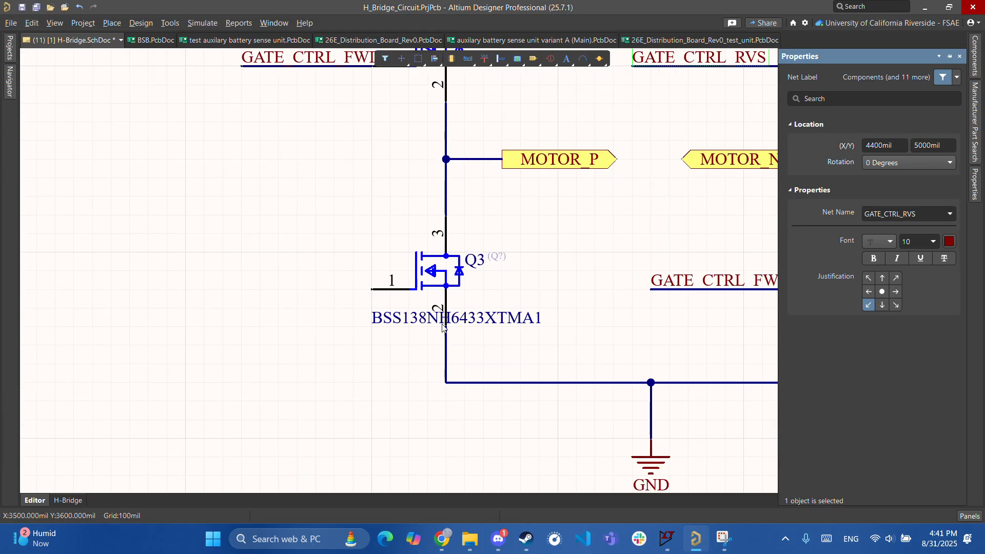
key("ctrl+w")
left_click(371, 289)
left_click(222, 290)
right_click(236, 288)
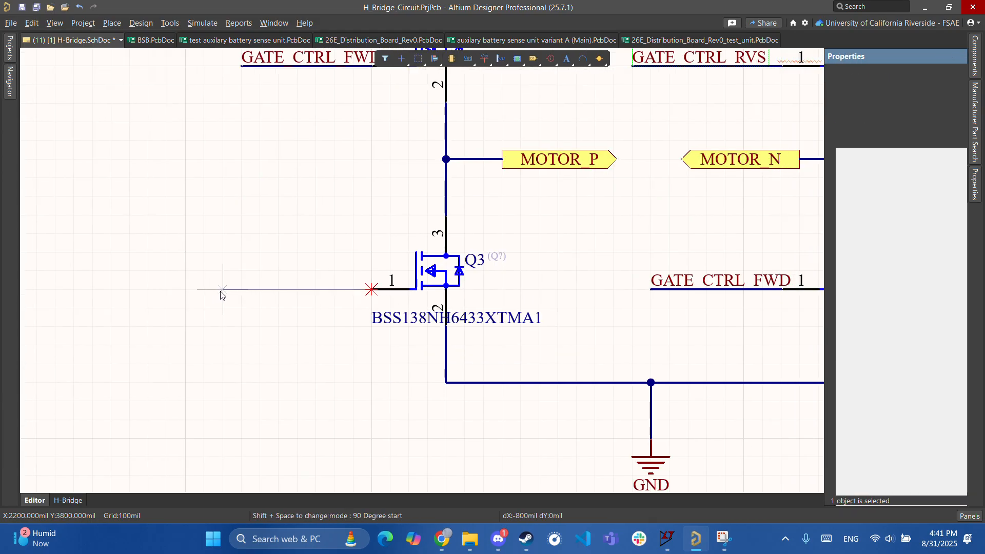
key("Escape")
scroll(477, 282, "down", 2, "ctrl")
left_click(617, 142)
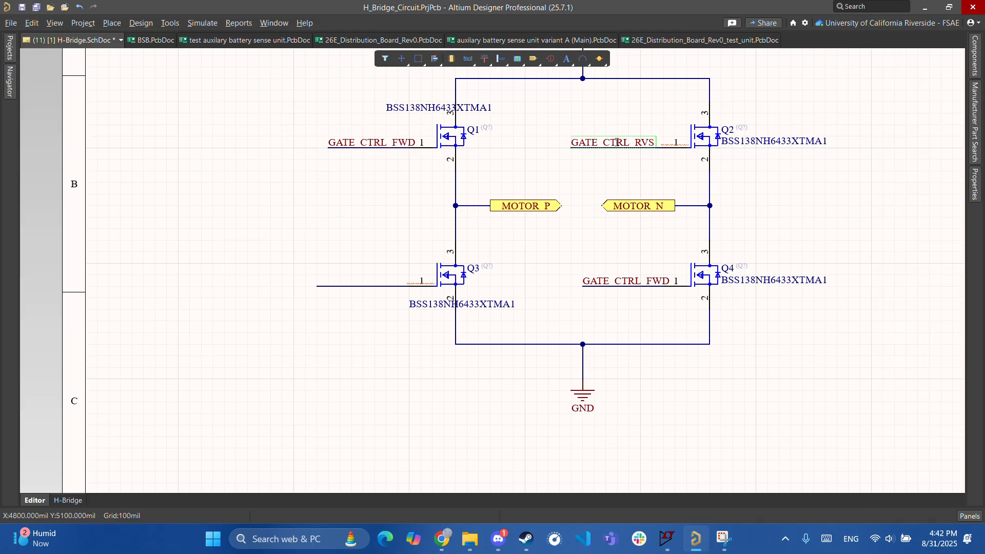
key("ctrl+c")
key("ctrl+v")
left_click(317, 287)
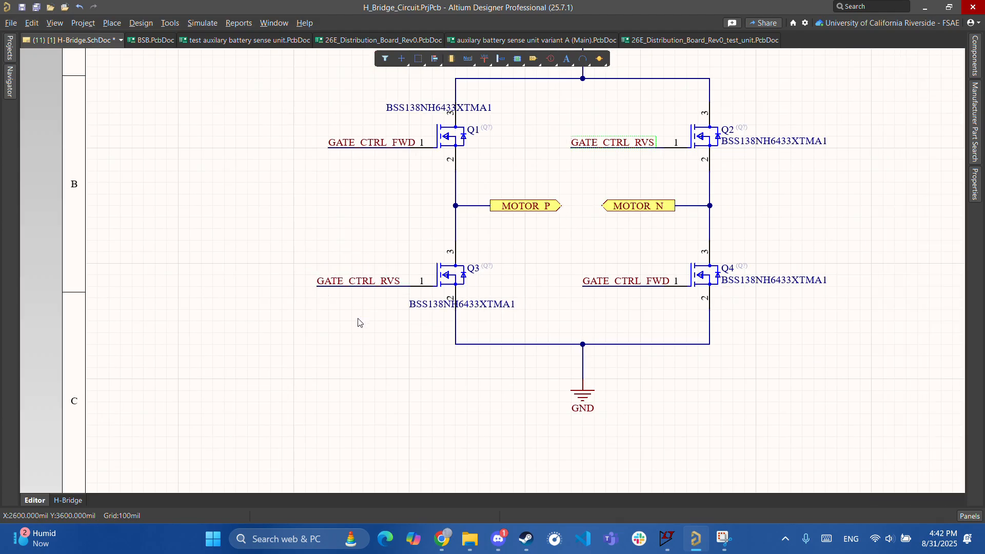
- Box-select the whole H-bridge, drag it up and to the right, then deselect it
scroll(622, 249, "down", 5, "ctrl")
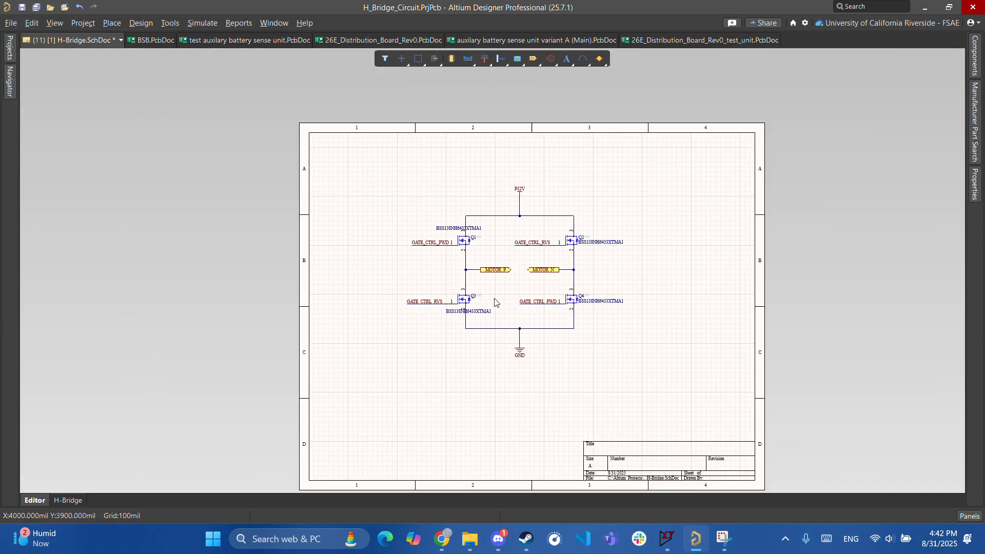
scroll(546, 292, "up", 4, "ctrl")
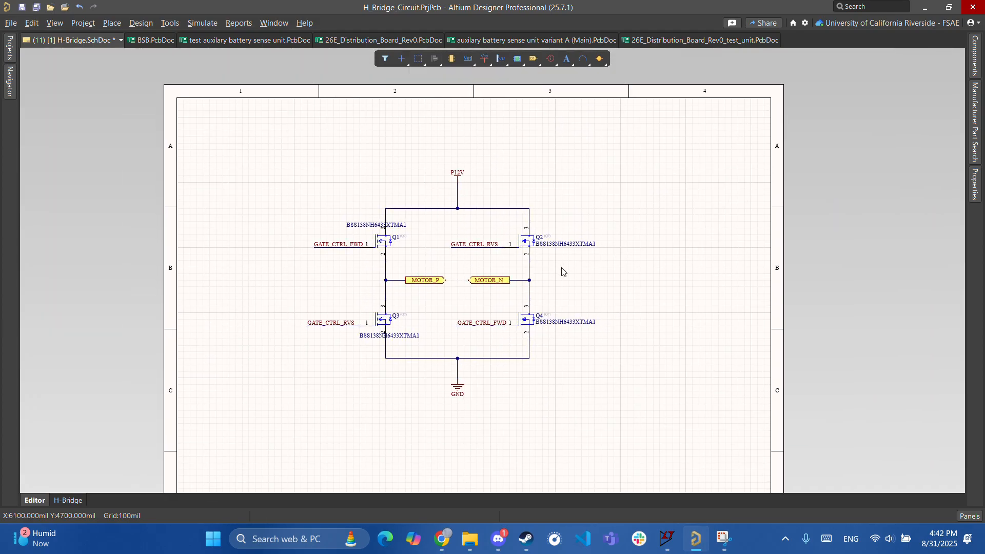
right_click_drag(664, 241, 703, 180)
right_click_drag(386, 358, 436, 277)
scroll(436, 278, "down", 5, "ctrl")
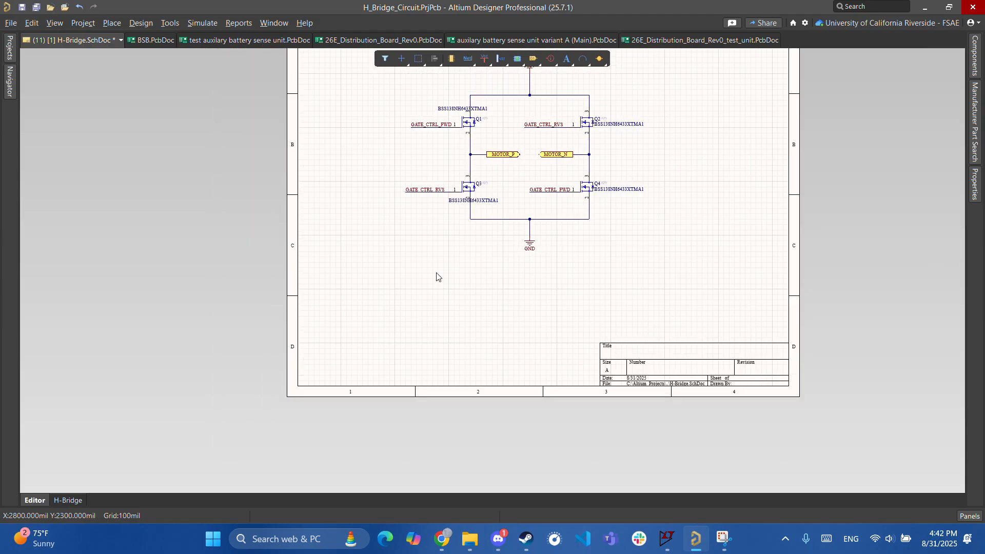
left_click_drag(363, 125, 589, 321)
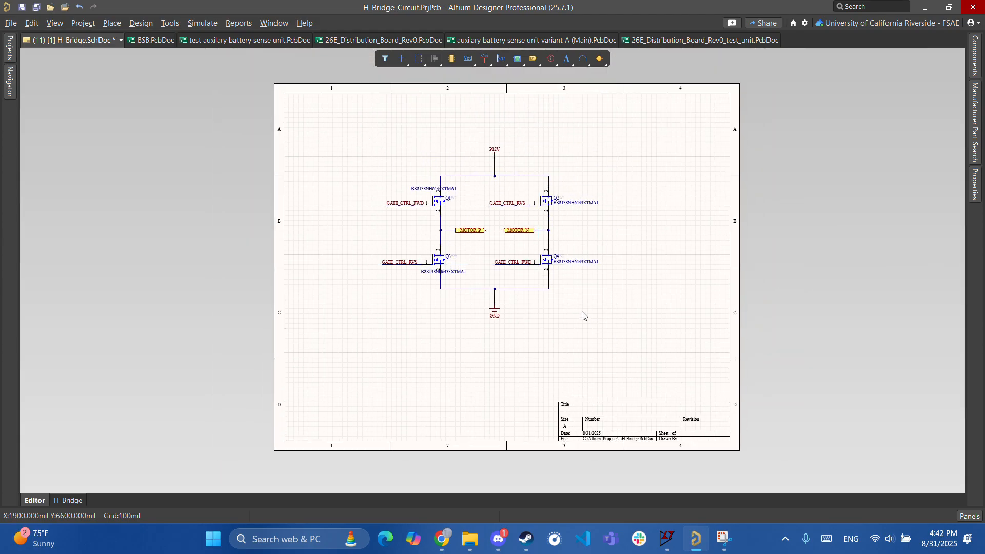
left_click_drag(479, 229, 578, 200)
left_click(497, 323)
- Recentre the view on the moved H-bridge and its P12V supply, briefly selecting Q1's GATE_CTRL_FWD label
scroll(497, 323, "up", 2, "ctrl")
right_click_drag(393, 315, 505, 352)
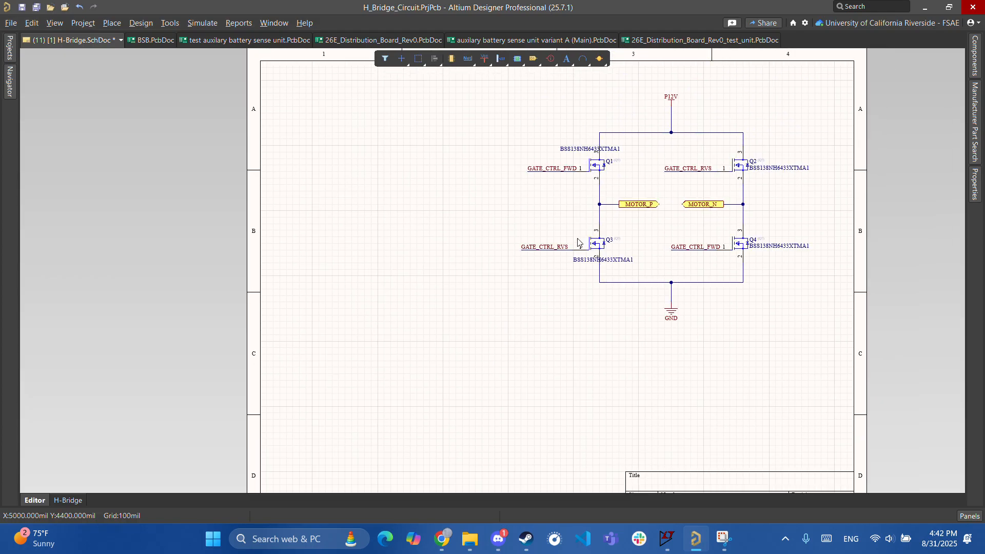
scroll(583, 227, "up", 3, "ctrl")
right_click_drag(563, 200, 524, 302)
scroll(519, 329, "up", 3, "ctrl")
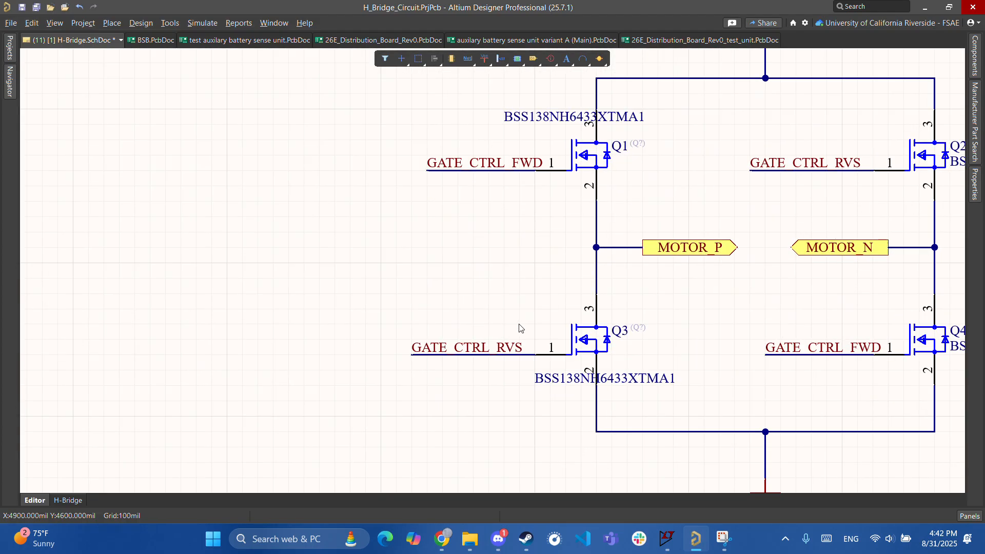
right_click_drag(495, 322, 371, 377)
left_click(445, 239)
left_click(645, 296)
right_click_drag(609, 306, 557, 324)
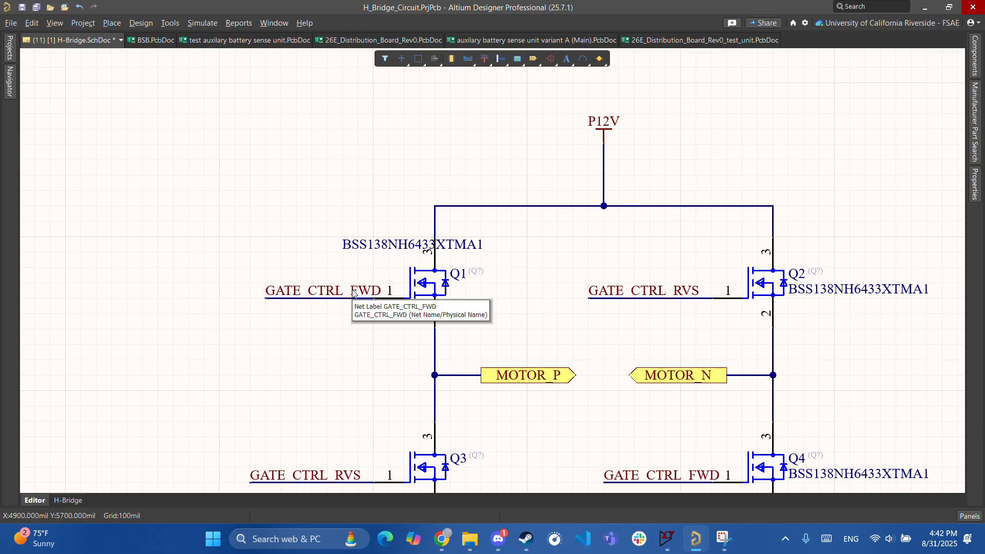
left_click(321, 291)
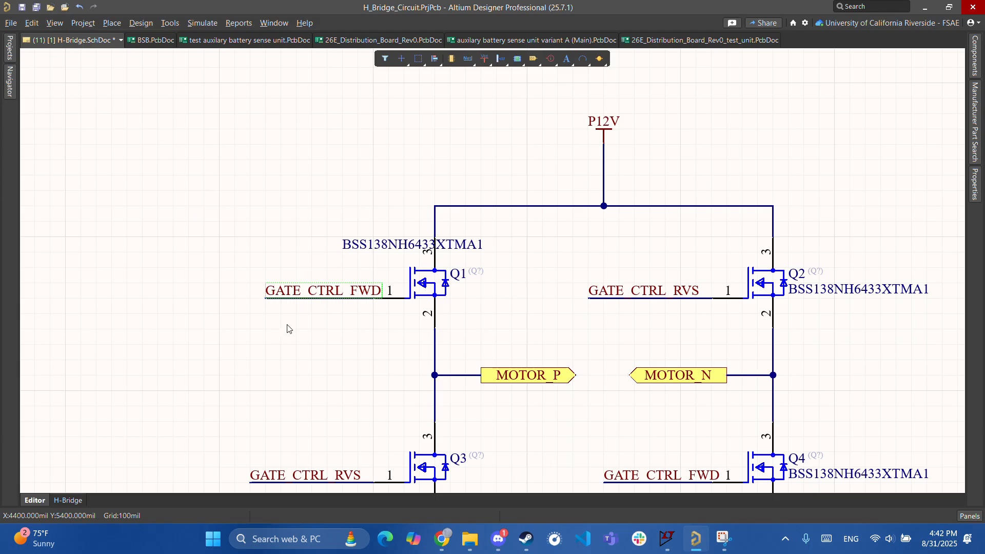
right_click_drag(428, 339, 369, 353)
left_click(441, 318)
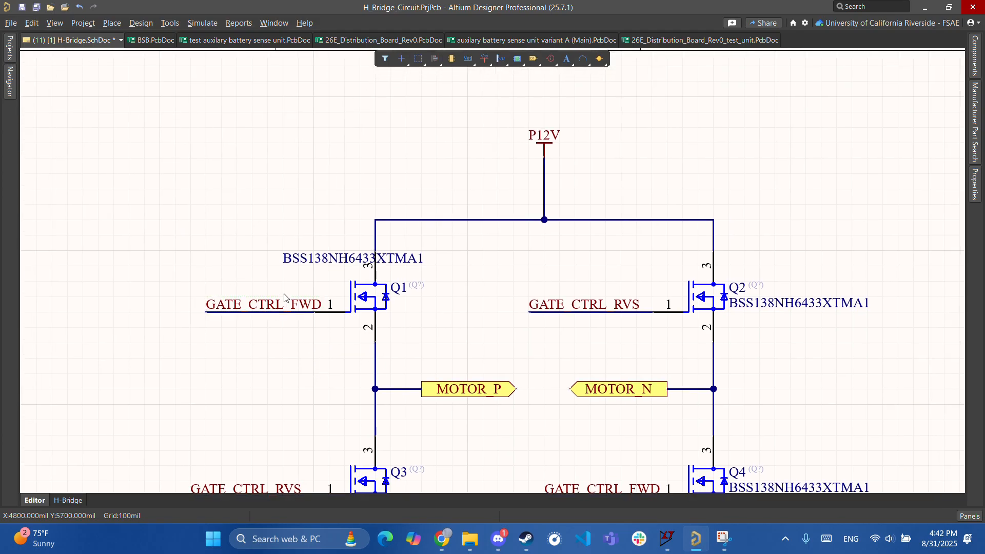
right_click_drag(517, 265, 487, 302)
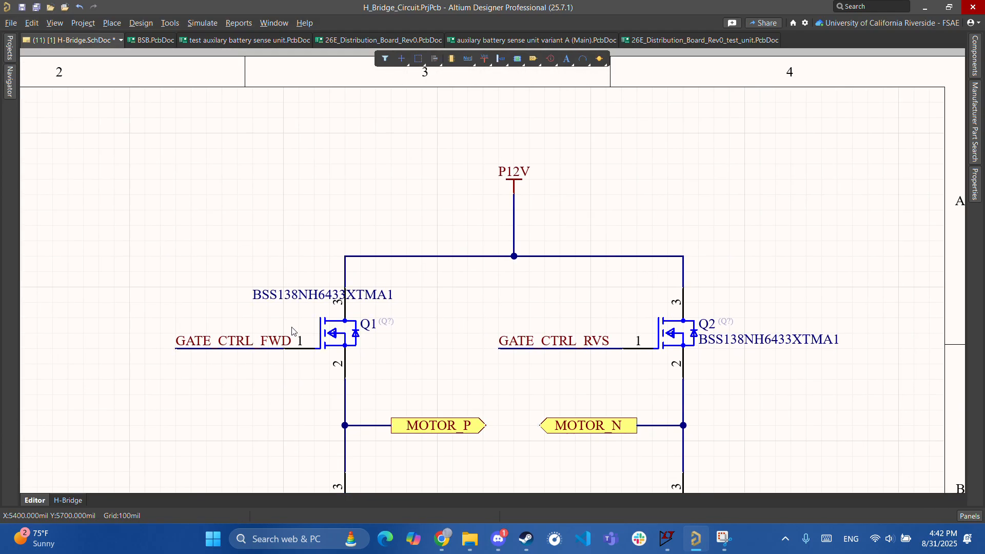
left_click(333, 334)
scroll(333, 334, "up", 2, "ctrl")
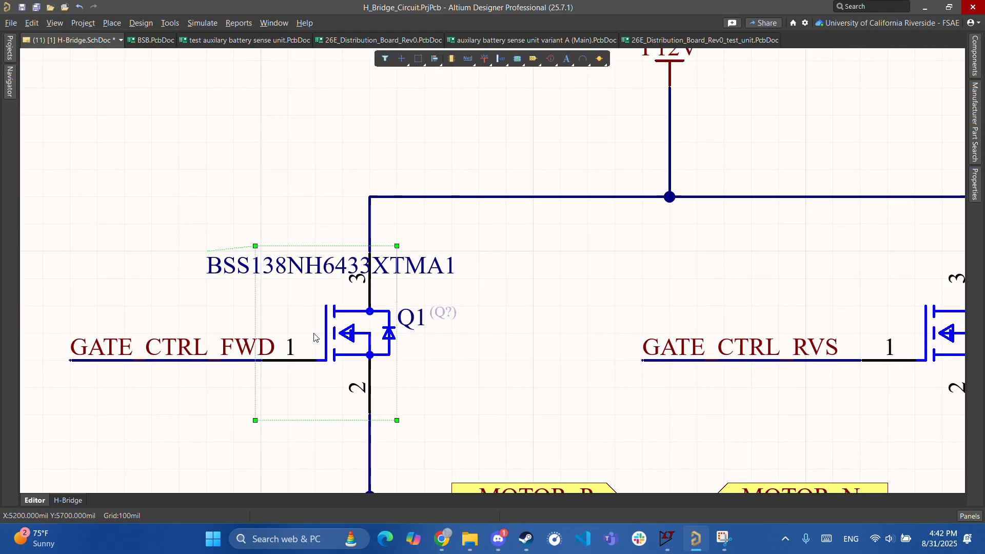
scroll(412, 337, "down", 2, "ctrl")
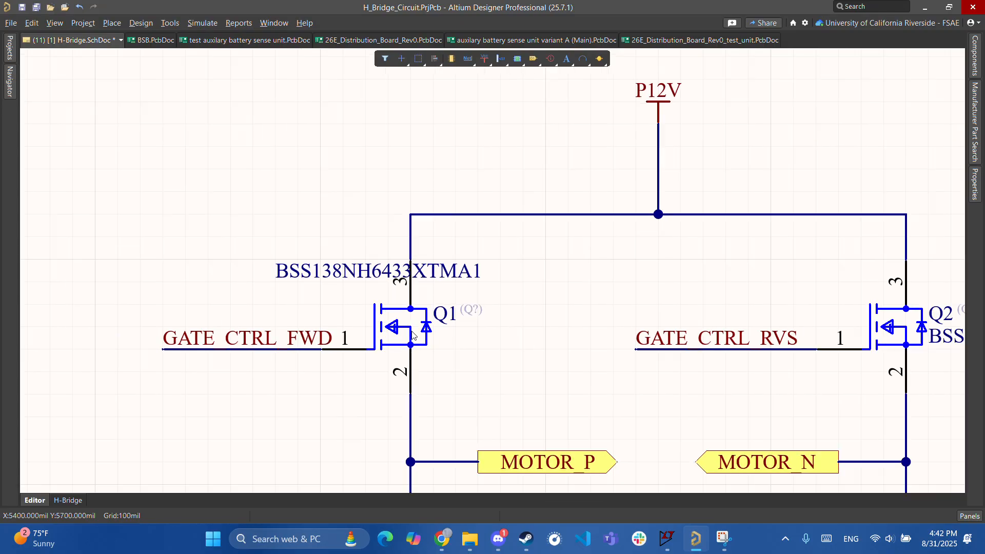
scroll(412, 333, "up", 2, "ctrl")
right_click_drag(449, 349, 473, 87)
right_click_drag(489, 344, 492, 222)
scroll(492, 222, "down", 2, "ctrl")
right_click_drag(513, 87, 460, 352)
scroll(459, 352, "up", 3, "ctrl")
right_click_drag(494, 171, 473, 251)
scroll(472, 252, "down", 6, "ctrl")
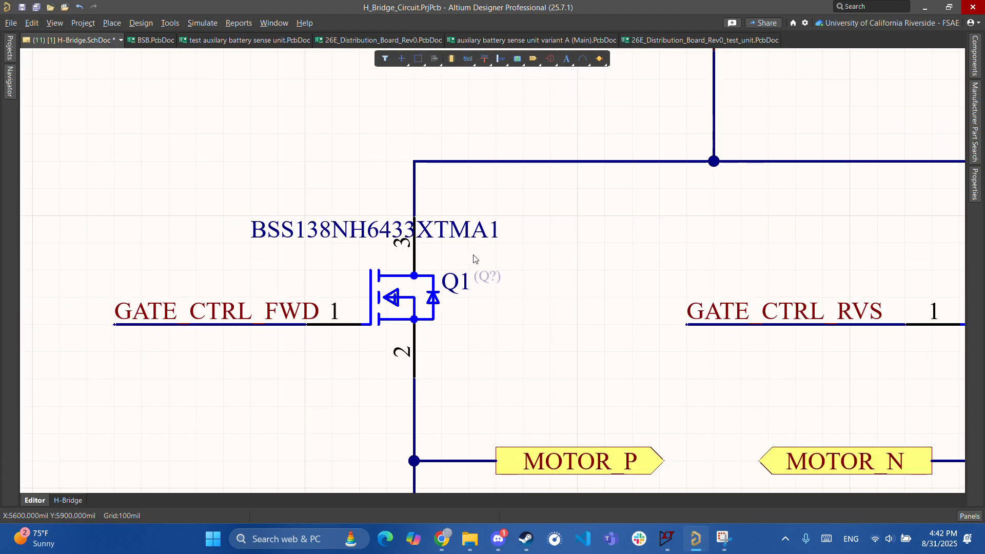
right_click_drag(500, 198, 482, 251)
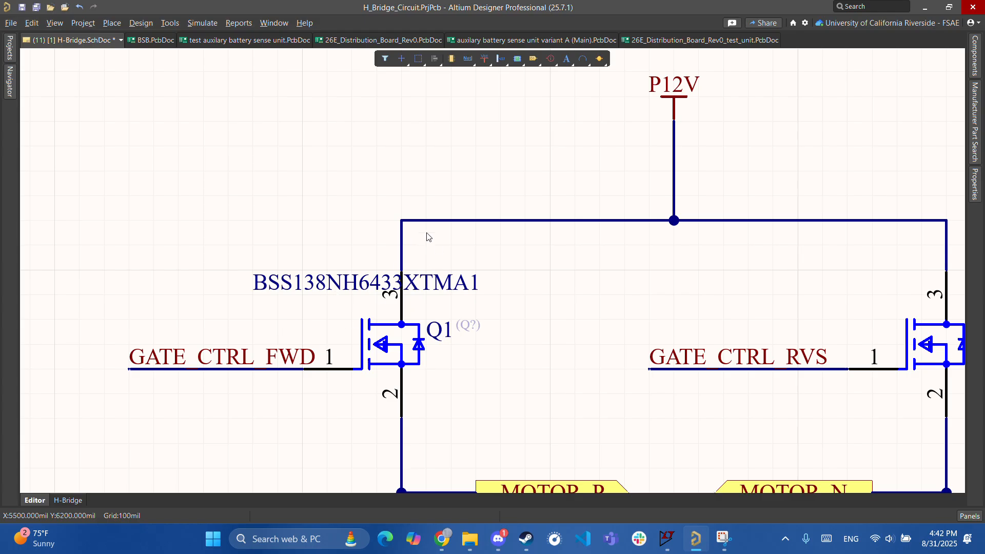
scroll(307, 282, "down", 2, "ctrl")
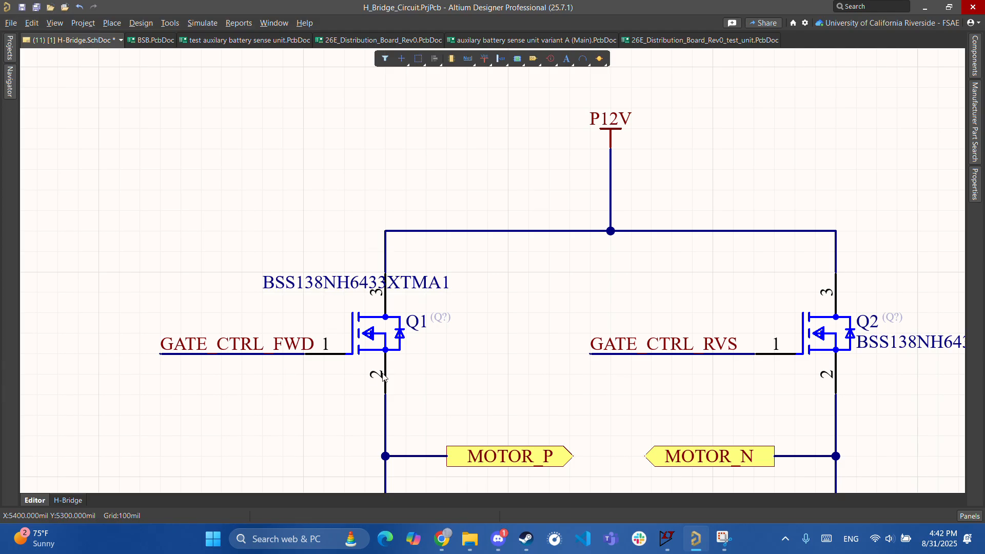
scroll(313, 354, "up", 4, "ctrl")
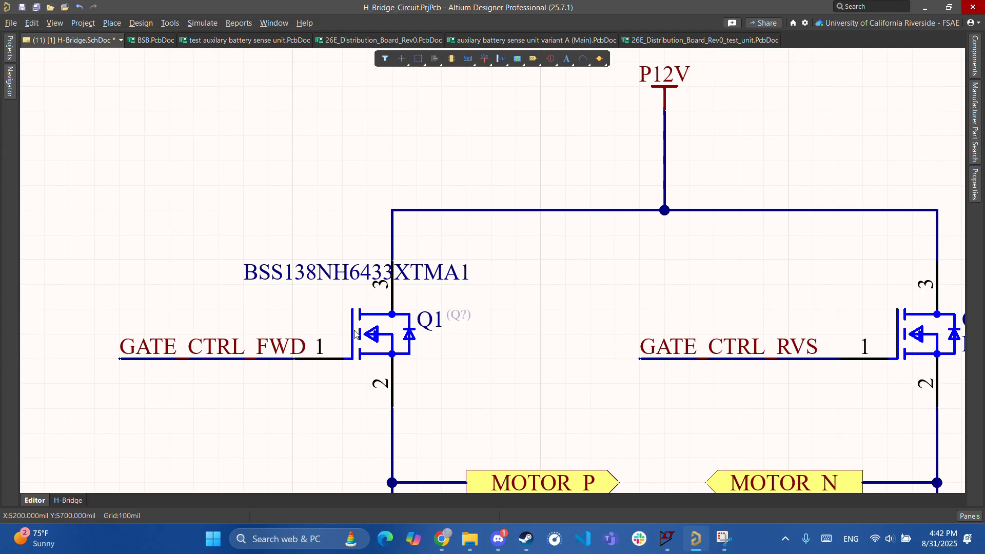
scroll(474, 192, "down", 3, "ctrl")
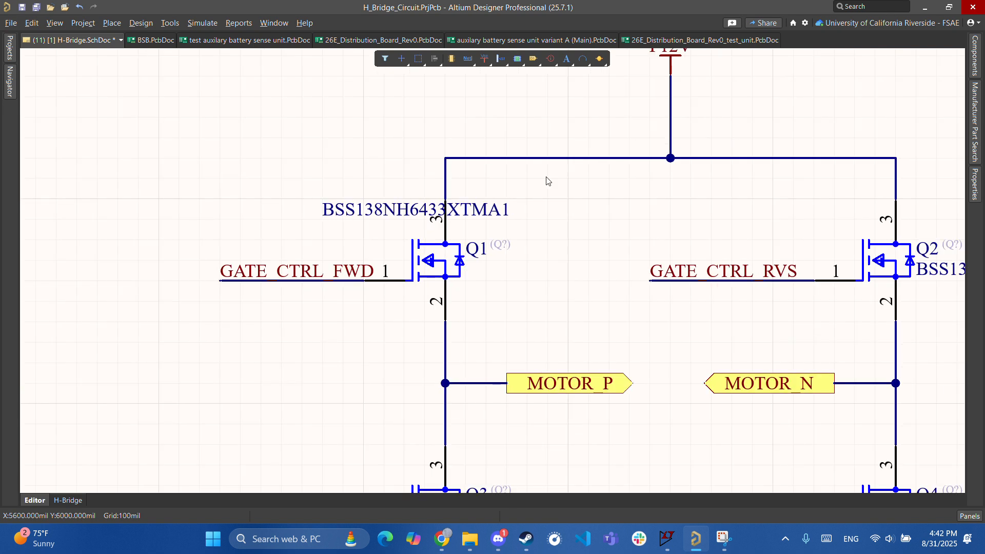
scroll(378, 378, "up", 3, "ctrl")
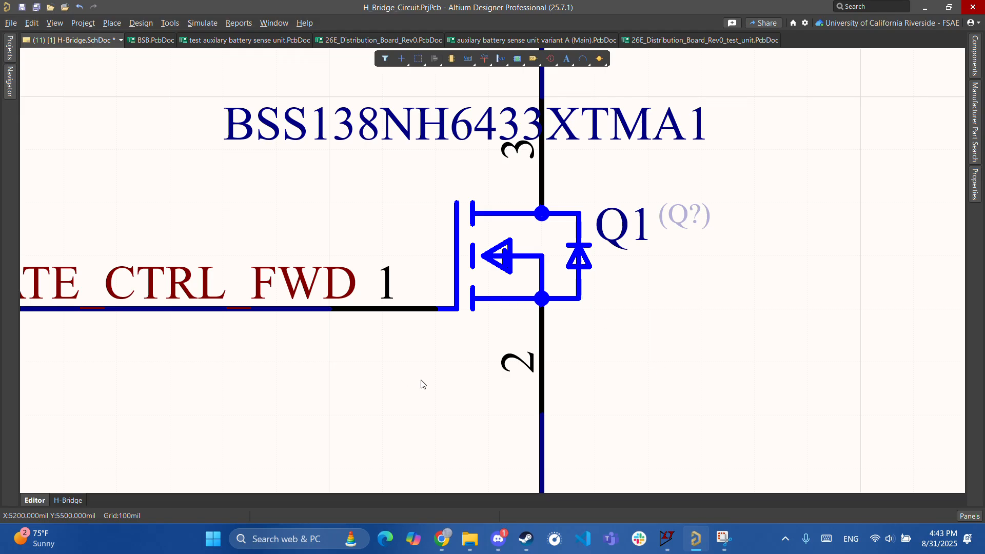
scroll(422, 383, "down", 5, "ctrl")
right_click_drag(541, 289, 528, 394)
scroll(455, 315, "up", 3, "ctrl")
scroll(455, 315, "down", 3, "ctrl")
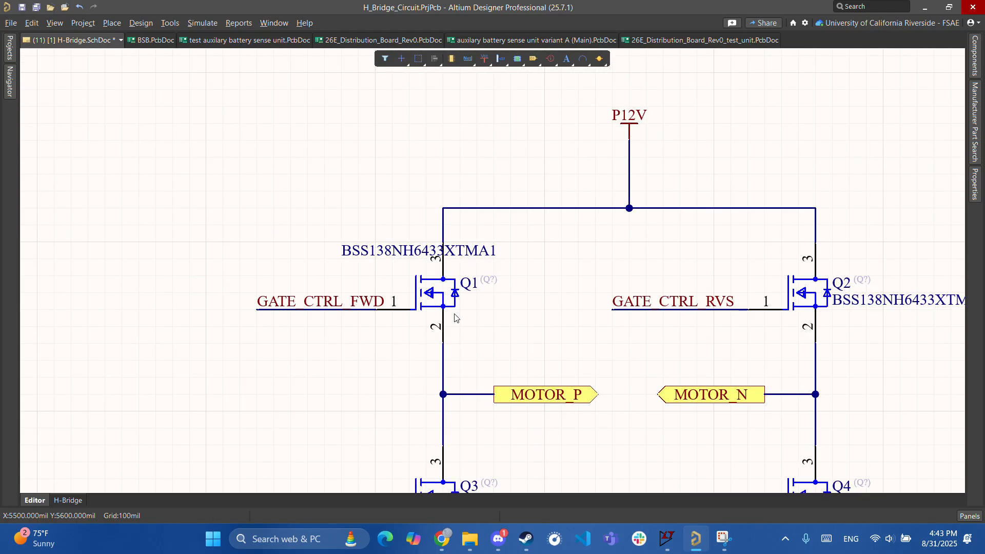
scroll(293, 407, "down", 5, "ctrl")
right_click_drag(510, 323, 601, 376)
scroll(513, 371, "up", 3, "ctrl")
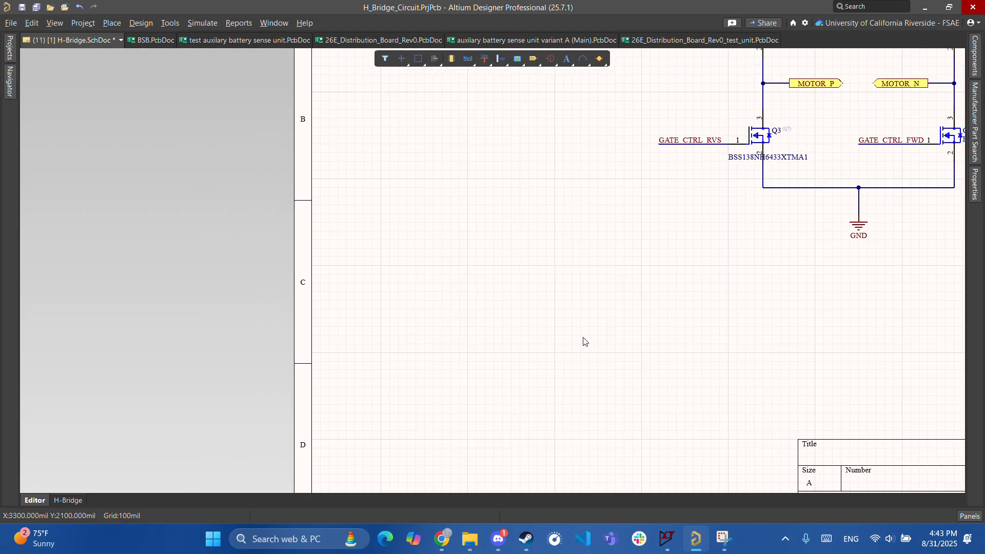
right_click_drag(583, 341, 502, 380)
scroll(501, 380, "down", 2, "ctrl")
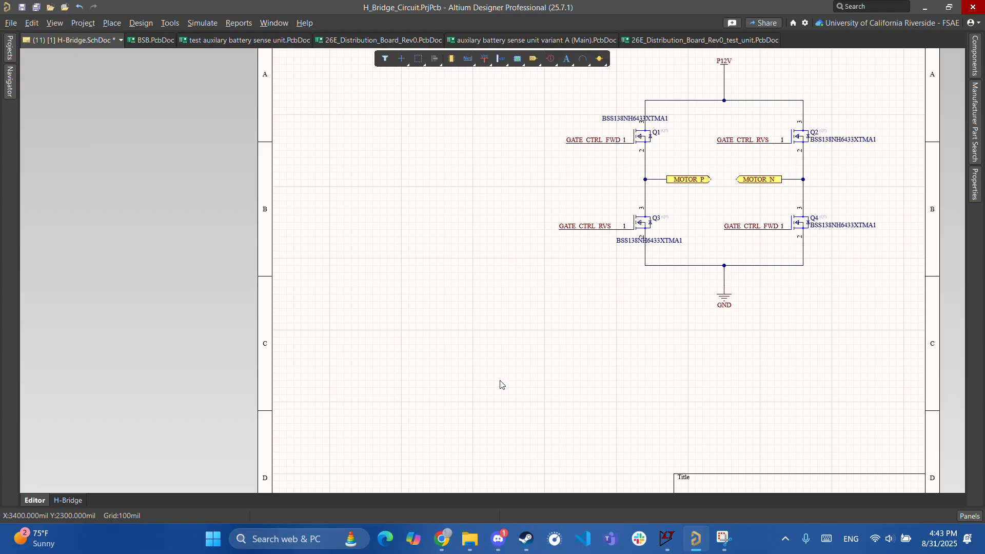
right_click_drag(492, 430, 508, 363)
scroll(482, 374, "down", 2, "ctrl")
right_click_drag(581, 312, 551, 358)
- Copy transistor Q1 and paste the new BSS138 MOSFET at the sheet's lower left
left_click(596, 165)
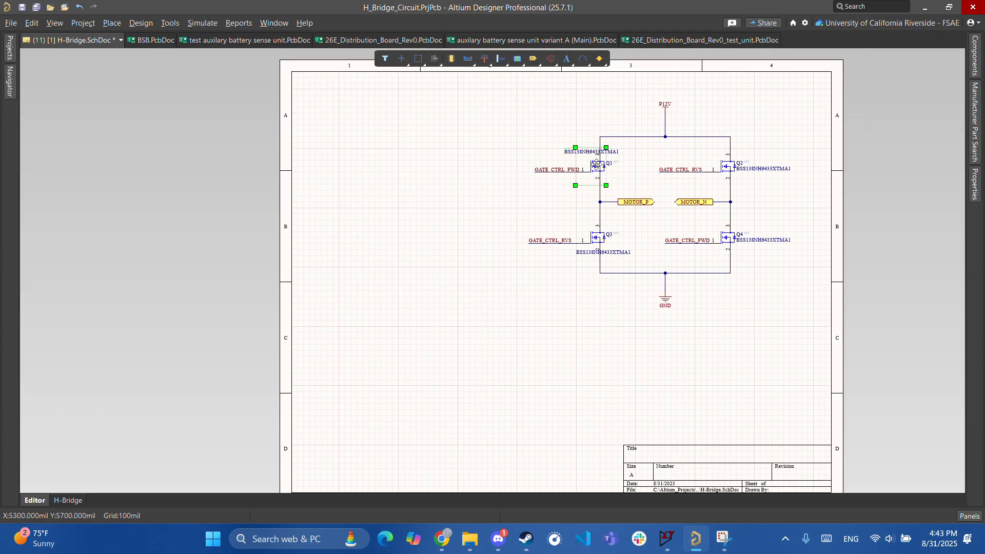
key("ctrl+c")
key("ctrl+v")
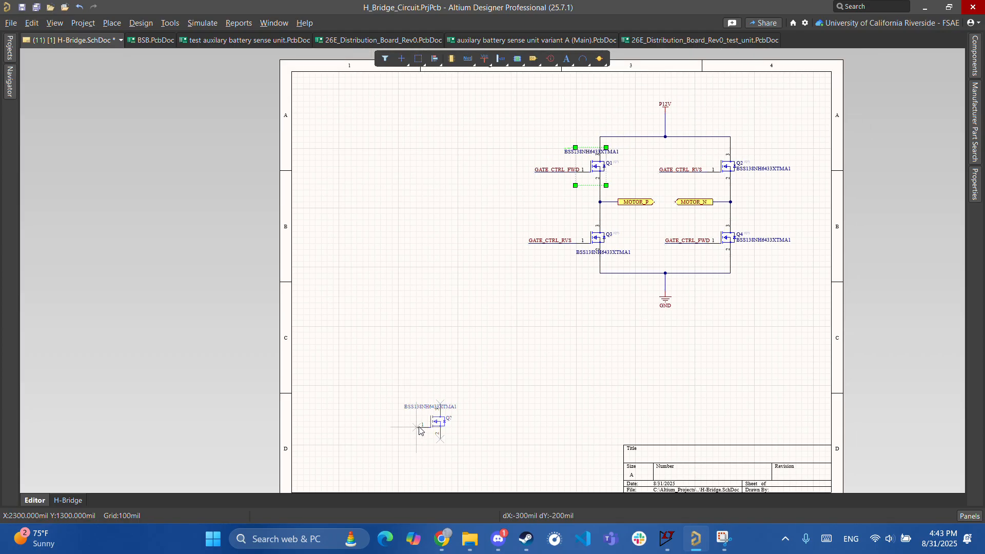
left_click(401, 430)
scroll(415, 482, "up", 2, "ctrl")
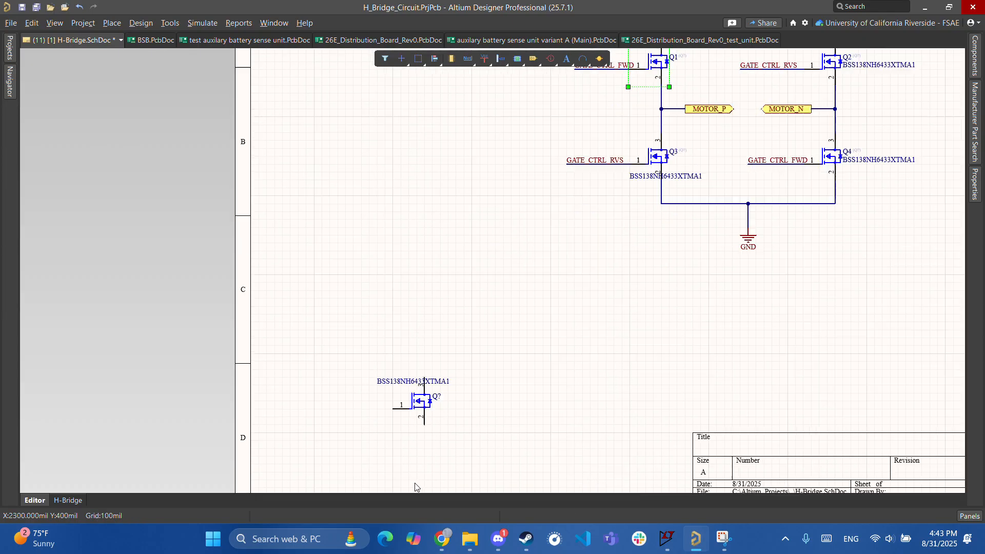
key("ctrl+h")
left_click(590, 133)
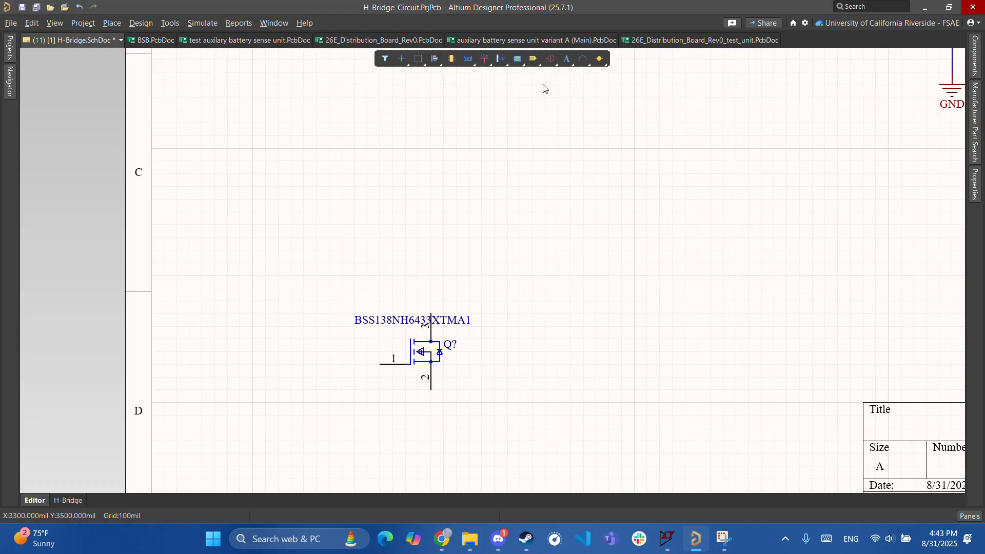
- Place a GND power port below the new MOSFET and wire its pin 2 to it
right_click(467, 61)
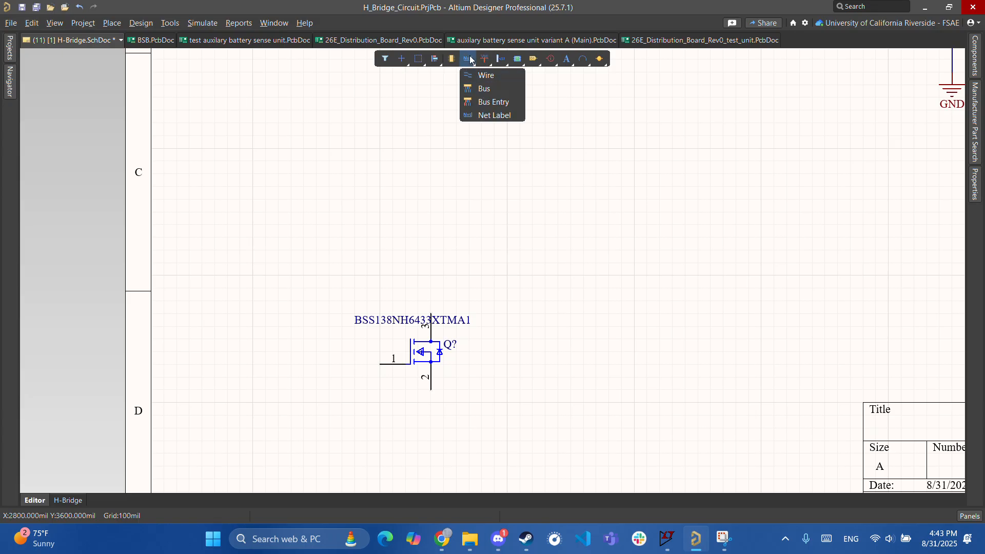
right_click(484, 59)
left_click(508, 75)
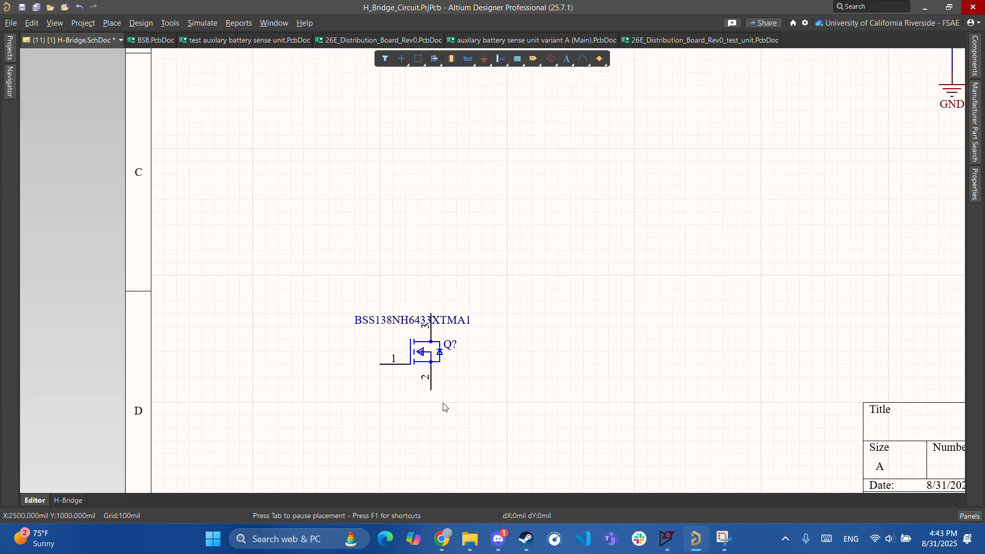
left_click(432, 407)
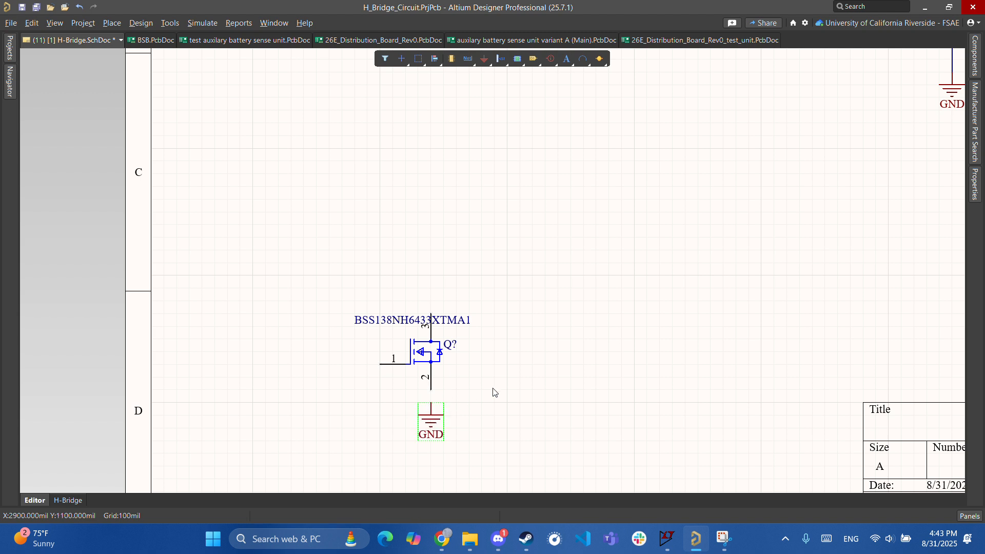
key("ctrl+w")
left_click(431, 390)
left_click(431, 403)
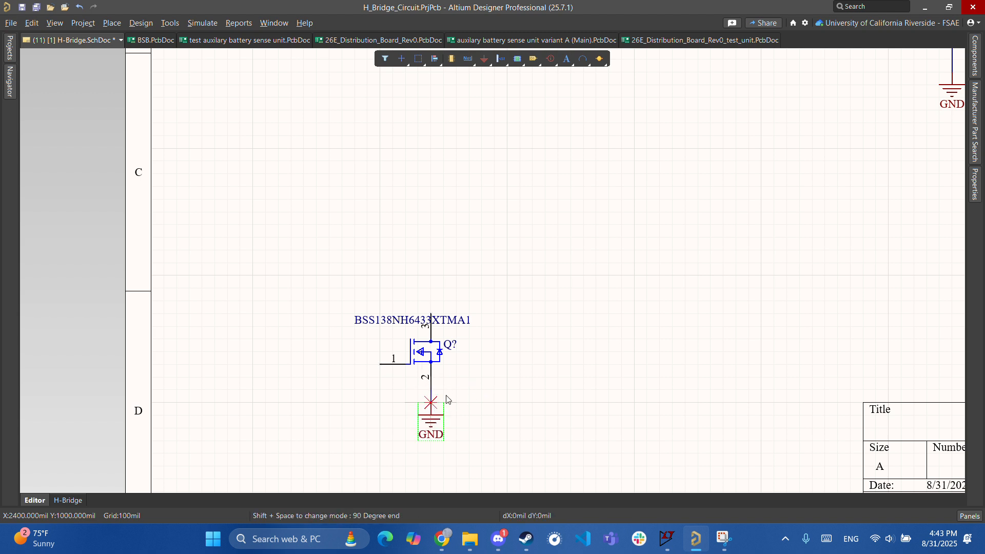
key("Escape")
scroll(529, 342, "down", 5, "ctrl")
- Zoom in on the lone Q? MOSFET and move its BSS138NH6433XTMA1 text beside the symbol, below Q?
right_click_drag(650, 222, 528, 389)
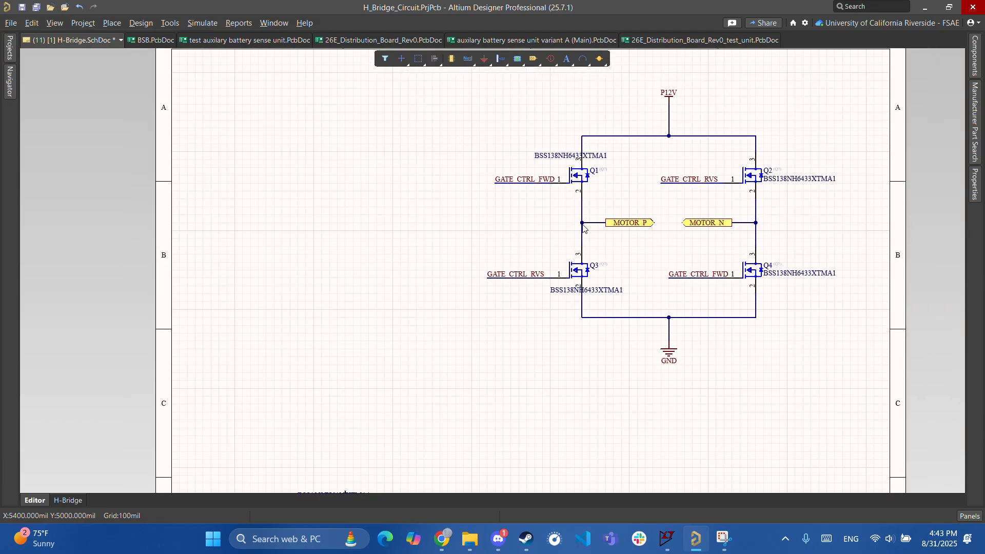
scroll(600, 146, "up", 4, "ctrl")
scroll(553, 210, "down", 3, "ctrl")
scroll(528, 218, "up", 3, "ctrl")
scroll(529, 218, "up", 2, "ctrl")
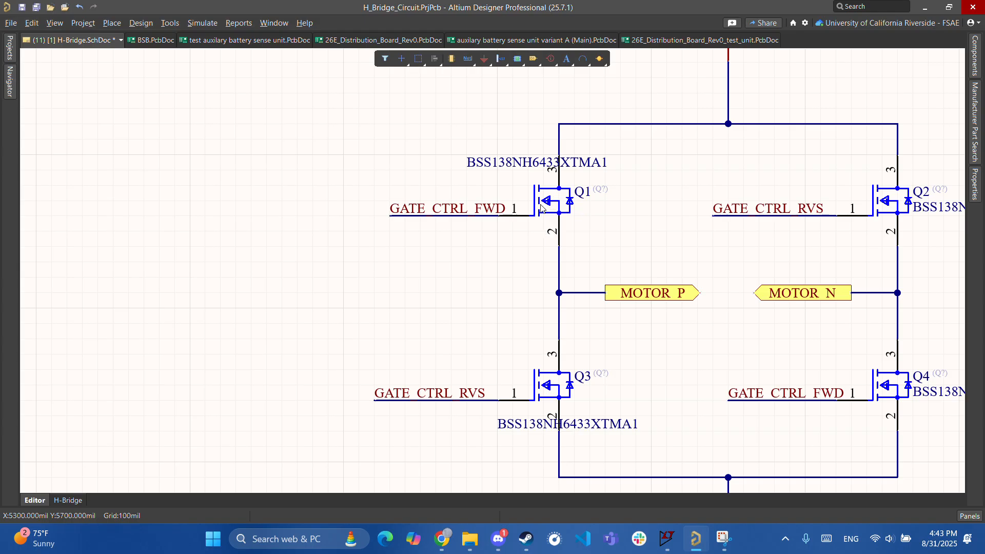
scroll(538, 208, "up", 2, "ctrl")
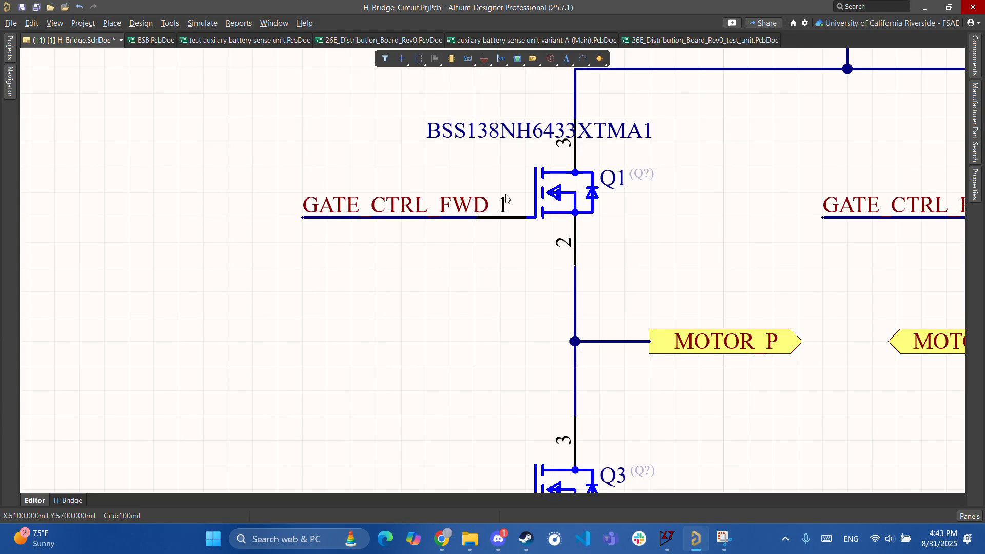
scroll(554, 309, "down", 5, "ctrl")
scroll(526, 158, "up", 2, "ctrl")
scroll(449, 357, "up", 2, "ctrl")
scroll(449, 357, "up", 2, "ctrl")
left_click_drag(517, 360, 502, 428)
scroll(501, 428, "down", 4, "ctrl")
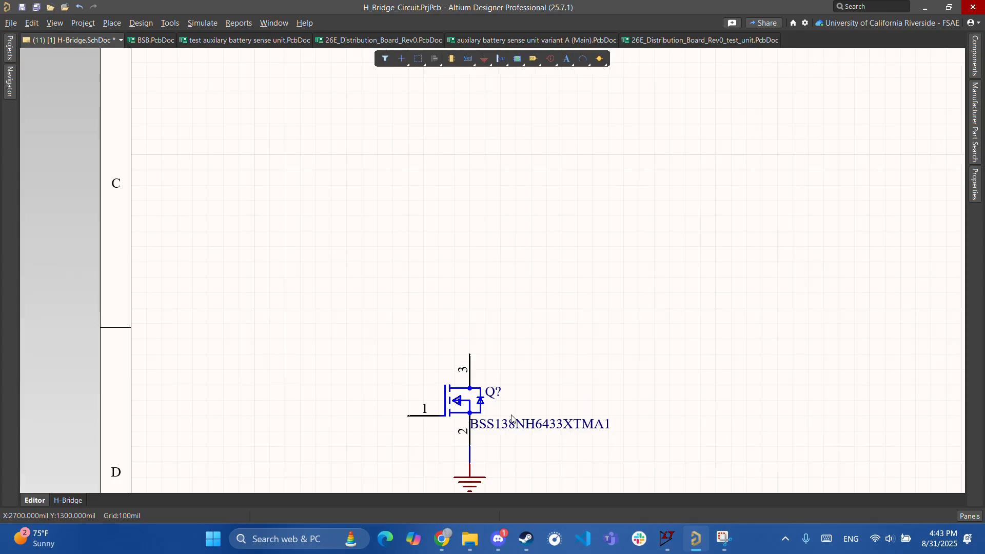
scroll(521, 305, "down", 1, "ctrl")
right_click_drag(539, 249, 452, 327)
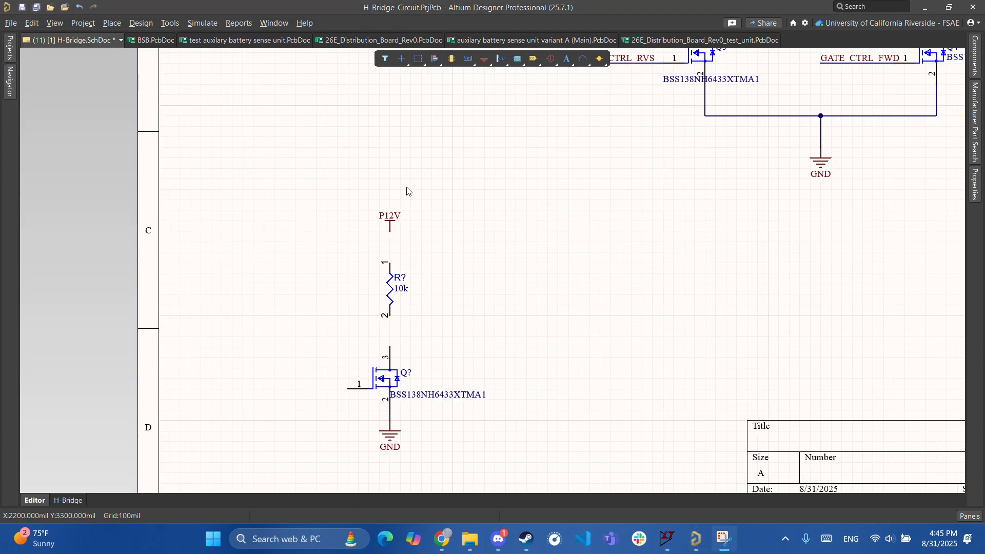
right_click_drag(487, 293, 530, 291)
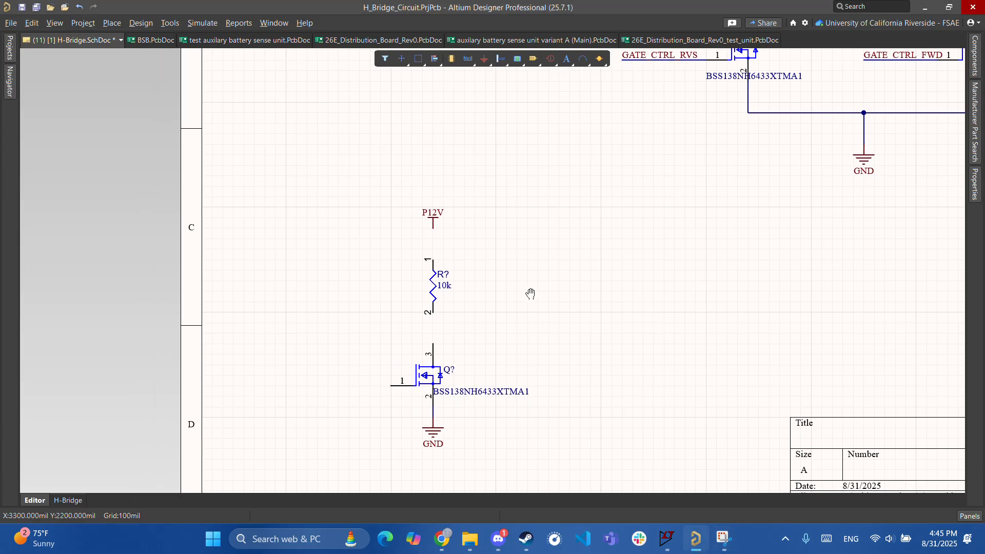
scroll(466, 332, "down", 4, "ctrl")
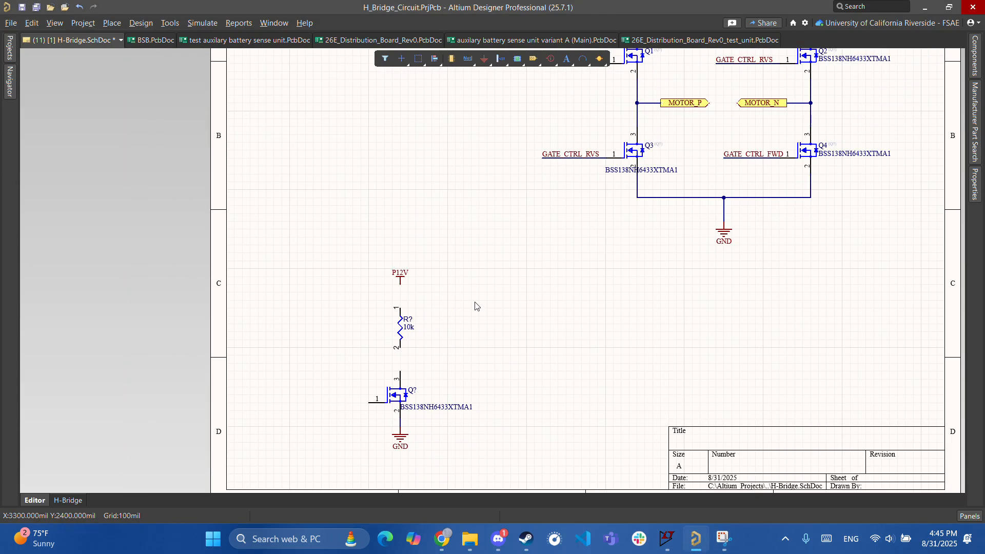
right_click_drag(402, 398, 342, 377)
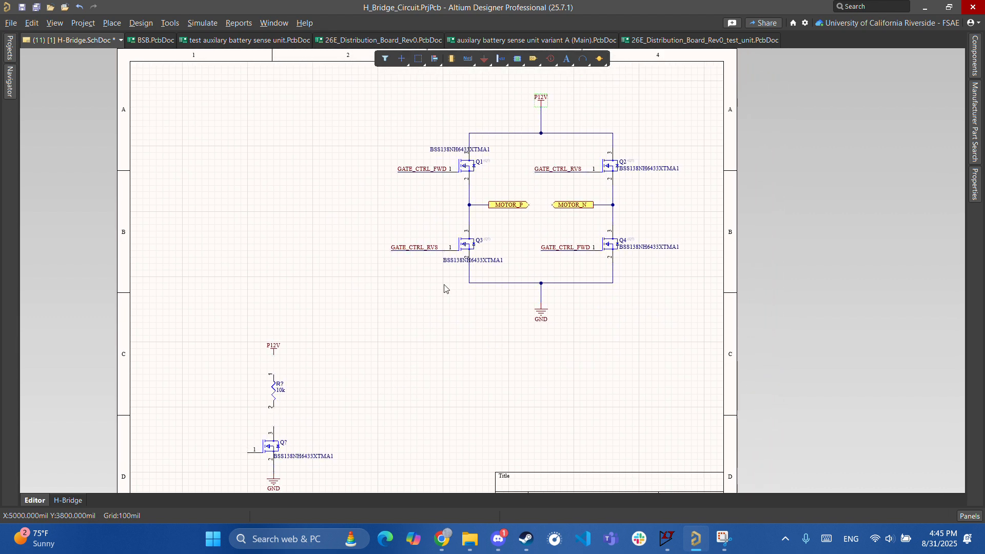
scroll(447, 288, "up", 4, "ctrl")
scroll(516, 311, "down", 4, "ctrl")
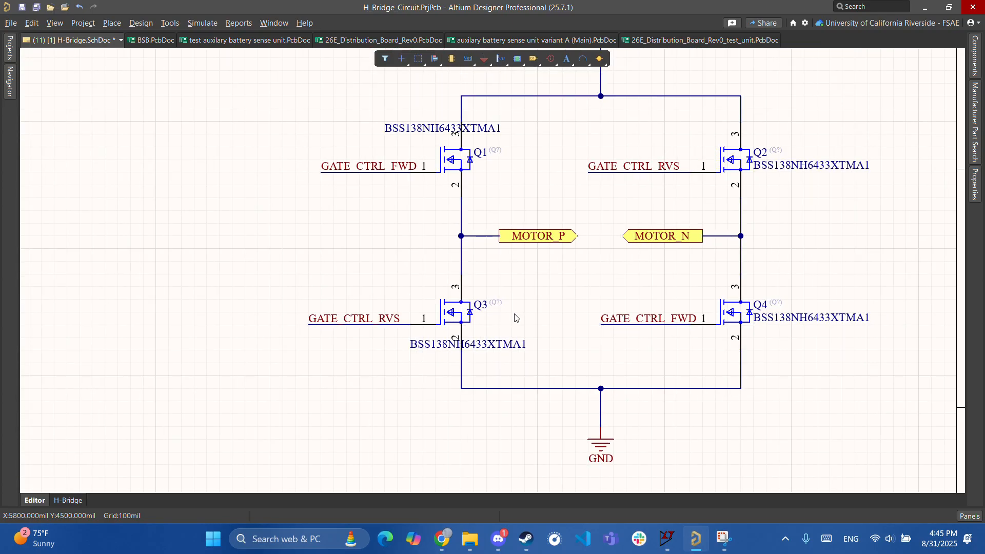
scroll(397, 334, "up", 5, "ctrl")
right_click_drag(493, 273, 423, 392)
scroll(548, 207, "up", 2, "ctrl")
right_click_drag(605, 182, 502, 296)
scroll(503, 296, "up", 1, "ctrl")
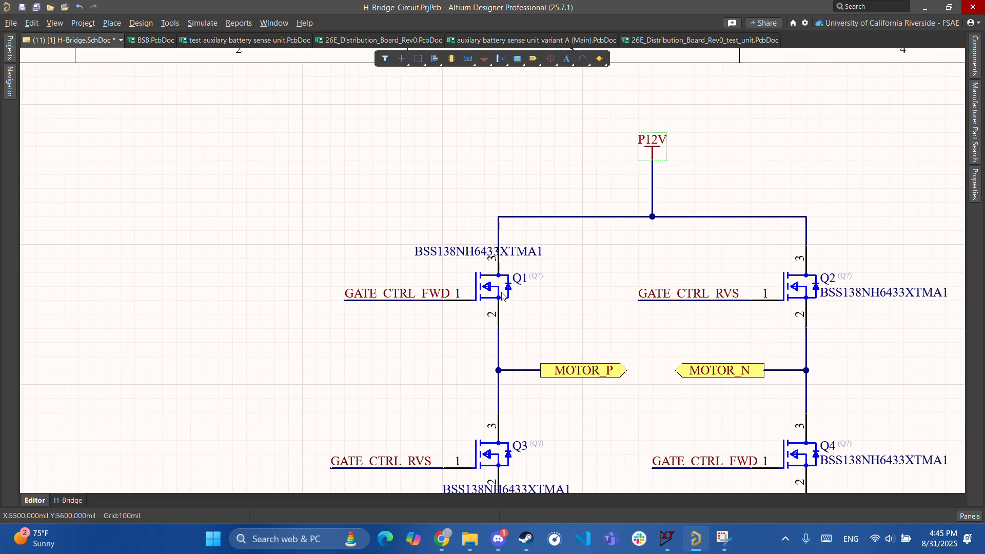
scroll(487, 303, "up", 2, "ctrl")
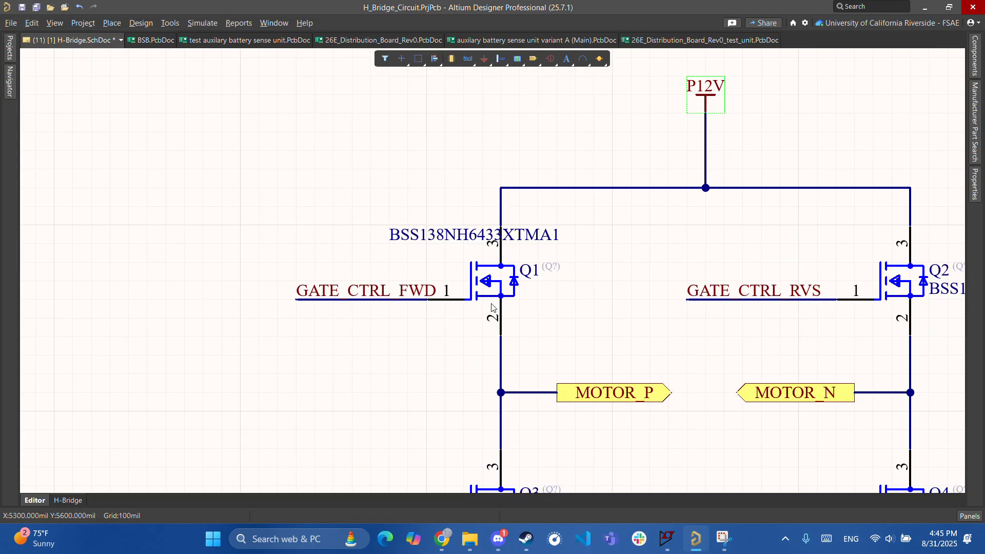
scroll(490, 279, "down", 5, "ctrl")
right_click_drag(418, 358, 567, 239)
right_click_drag(429, 349, 467, 198)
scroll(425, 360, "up", 2, "ctrl")
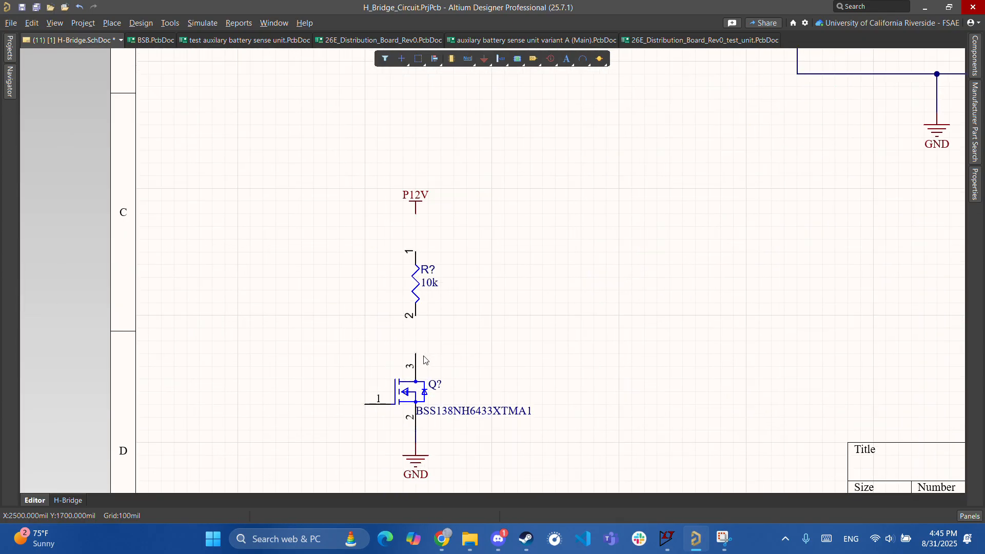
scroll(424, 349, "down", 3, "ctrl")
scroll(460, 350, "up", 5, "ctrl")
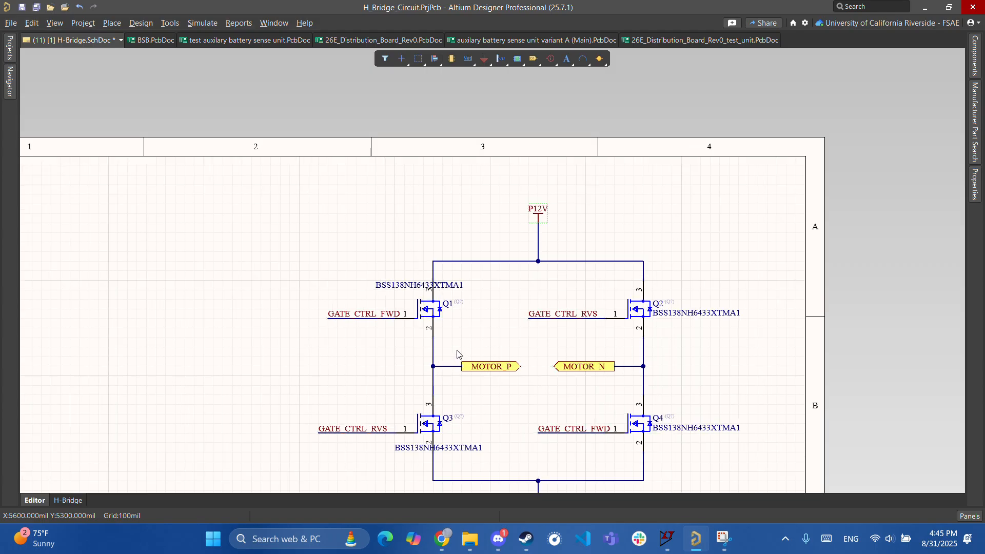
scroll(460, 350, "up", 3)
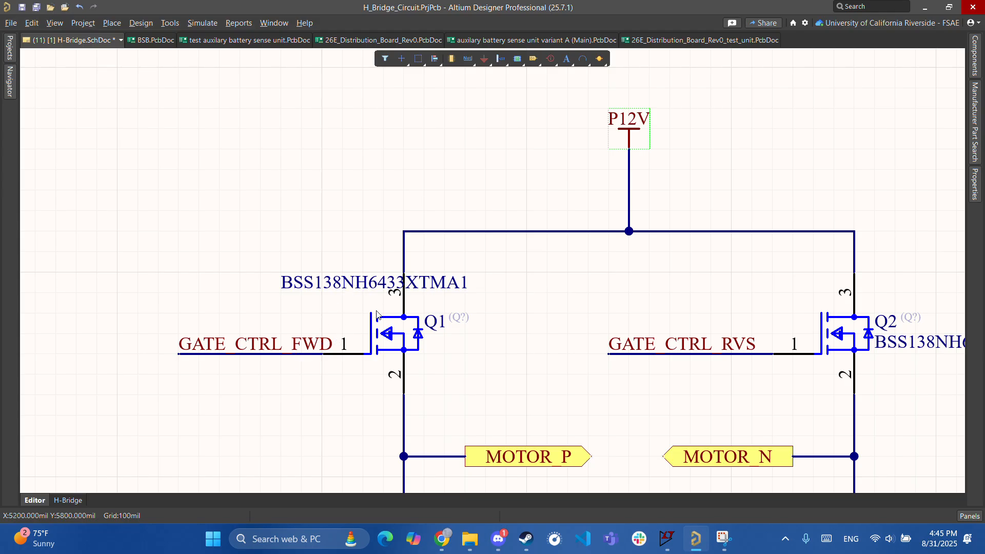
scroll(403, 282, "down", 4, "ctrl")
scroll(464, 292, "up", 4, "ctrl")
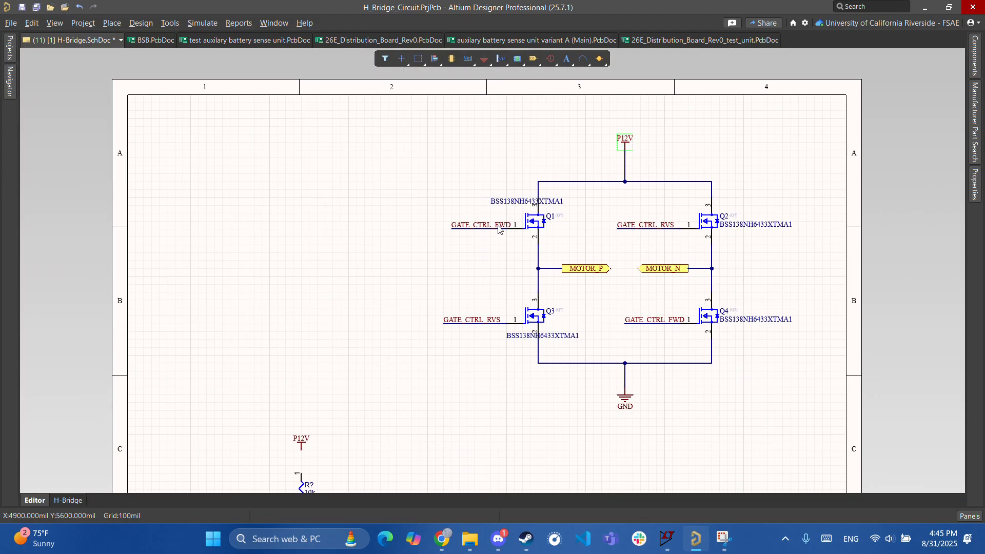
scroll(498, 231, "up", 2, "ctrl")
right_click_drag(516, 176, 418, 304)
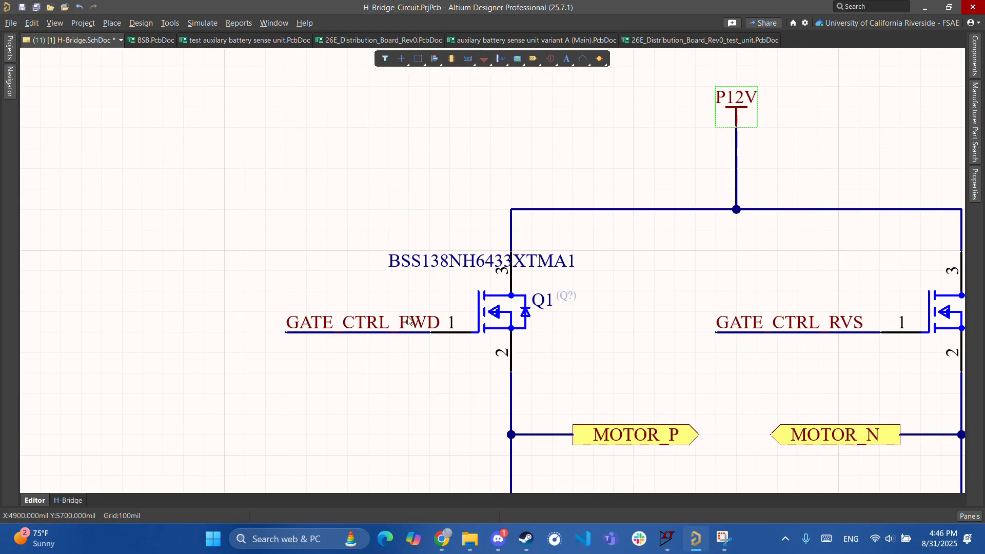
scroll(464, 254, "down", 4, "ctrl")
right_click_drag(366, 350, 539, 199)
scroll(442, 405, "up", 2, "ctrl")
right_click_drag(446, 414, 432, 351)
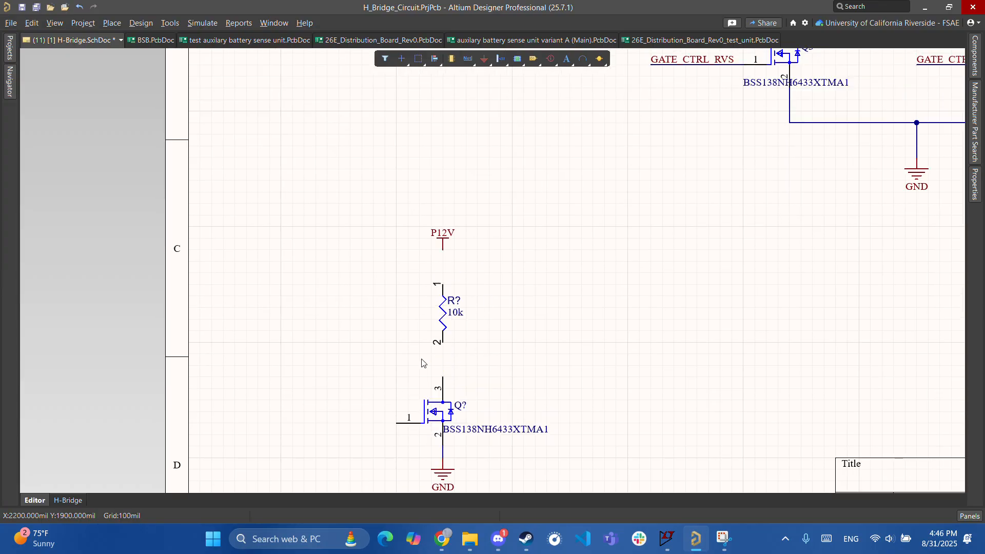
right_click_drag(398, 408, 466, 406)
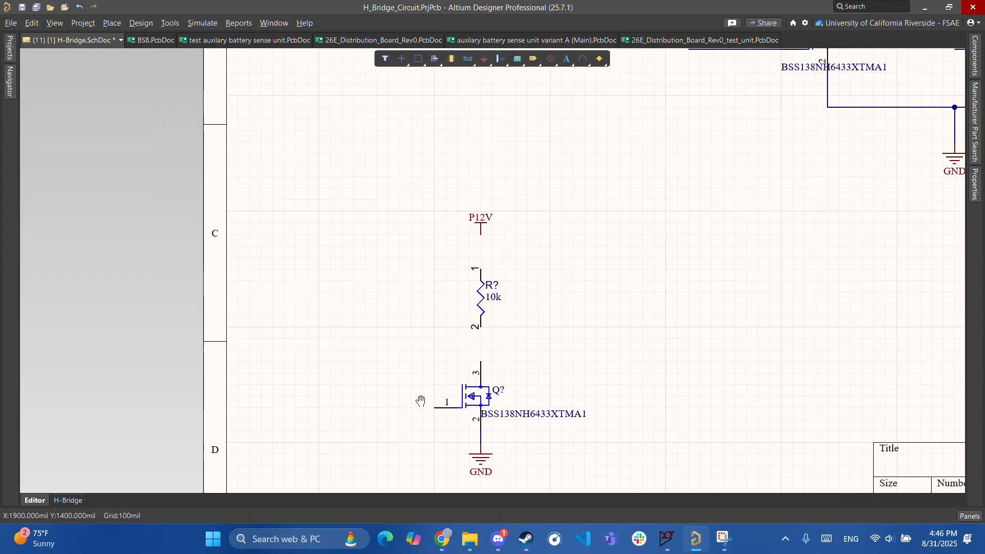
scroll(466, 409, "up", 2, "ctrl")
scroll(437, 384, "down", 2, "ctrl")
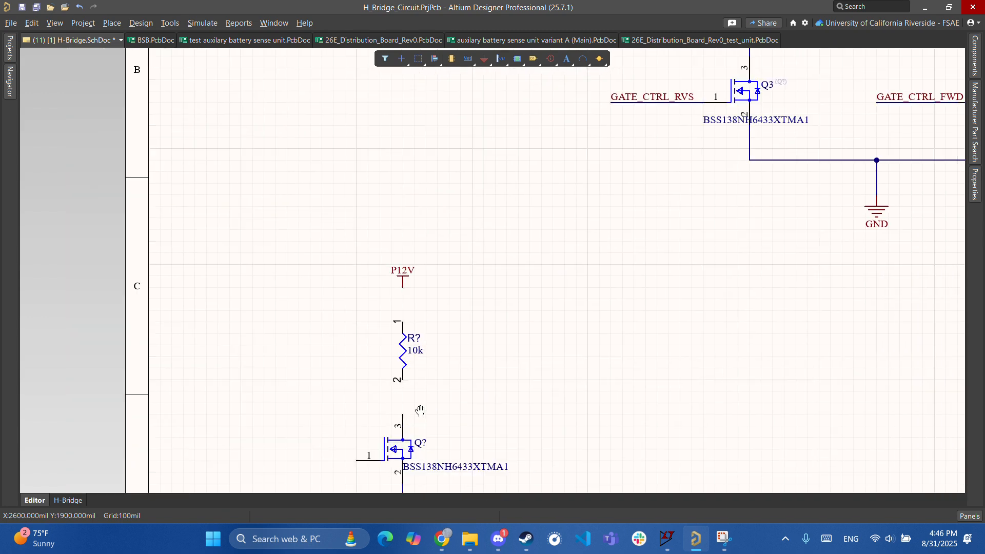
right_click_drag(688, 72, 483, 226)
right_click_drag(373, 318, 576, 142)
scroll(363, 376, "down", 1, "ctrl")
right_click_drag(363, 376, 449, 302)
scroll(445, 395, "up", 4, "ctrl")
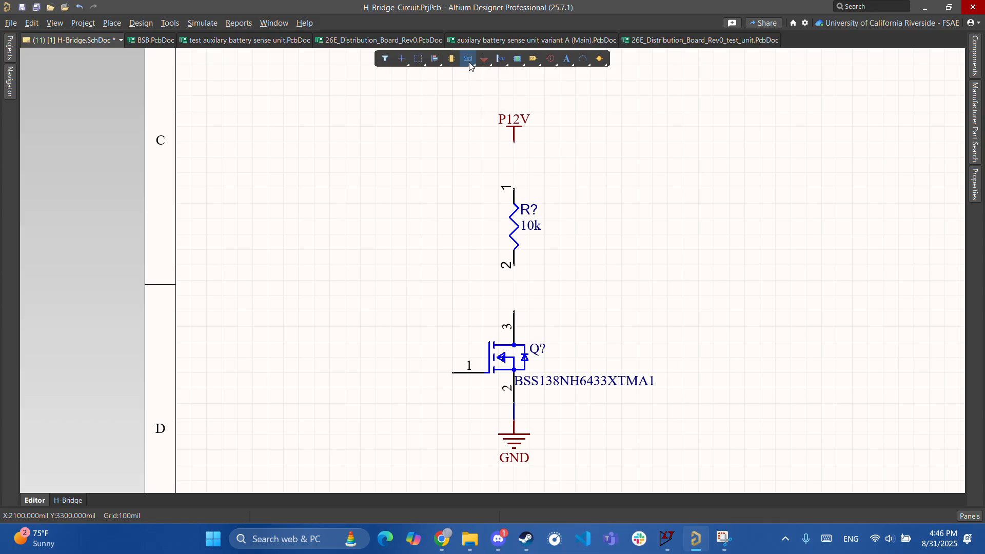
- Wire P12V to resistor pin 1 and resistor pin 2 to MOSFET pin 3, with a stub to the right
key("ctrl+w")
left_click(514, 143)
left_click(514, 188)
left_click(513, 263)
left_click(514, 312)
left_click(513, 296)
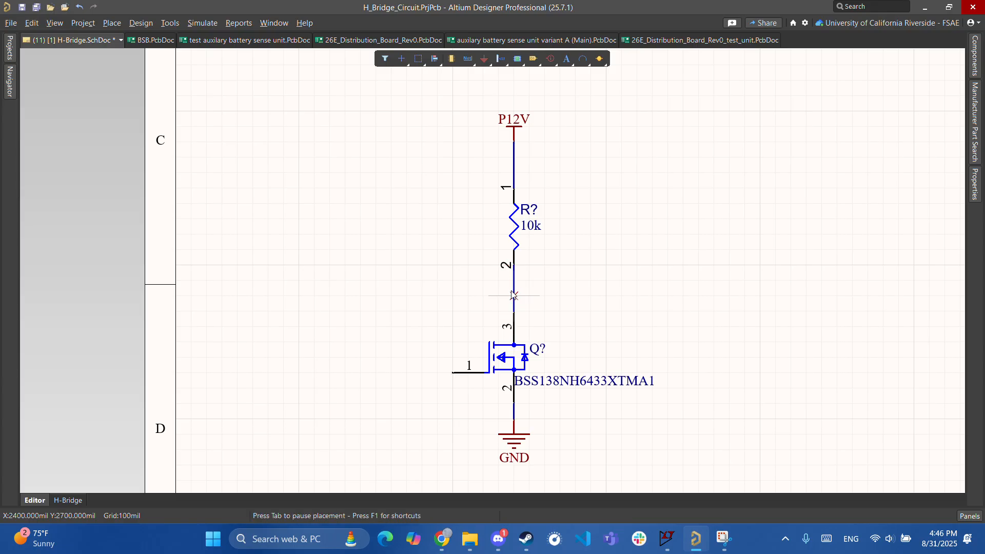
left_click(560, 296)
key("Escape")
key("Escape")
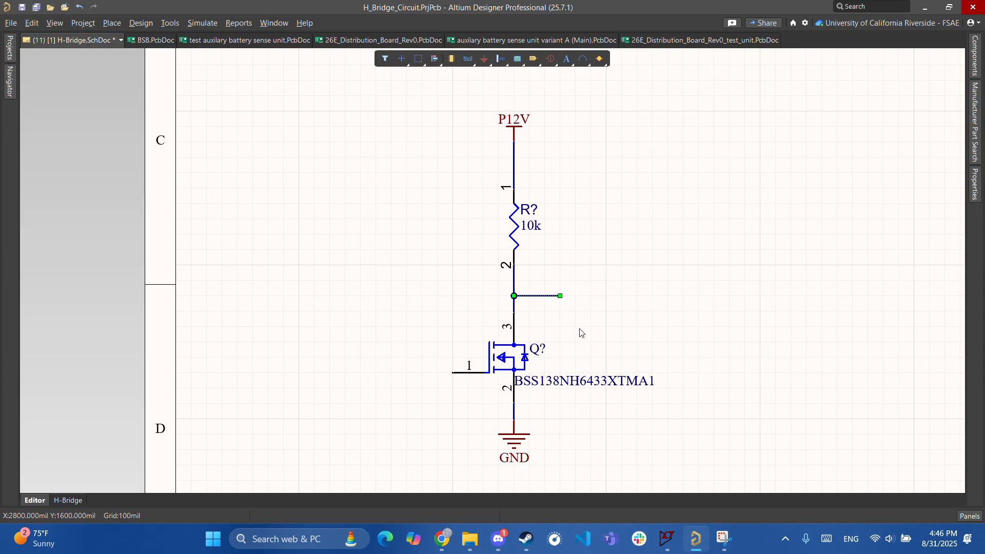
- Change the lone MOSFET's designator from Q? to Q5
scroll(582, 318, "down", 3, "ctrl")
right_click_drag(630, 285, 712, 236)
scroll(648, 292, "down", 2, "ctrl")
right_click_drag(636, 299, 603, 318)
double_click(552, 349)
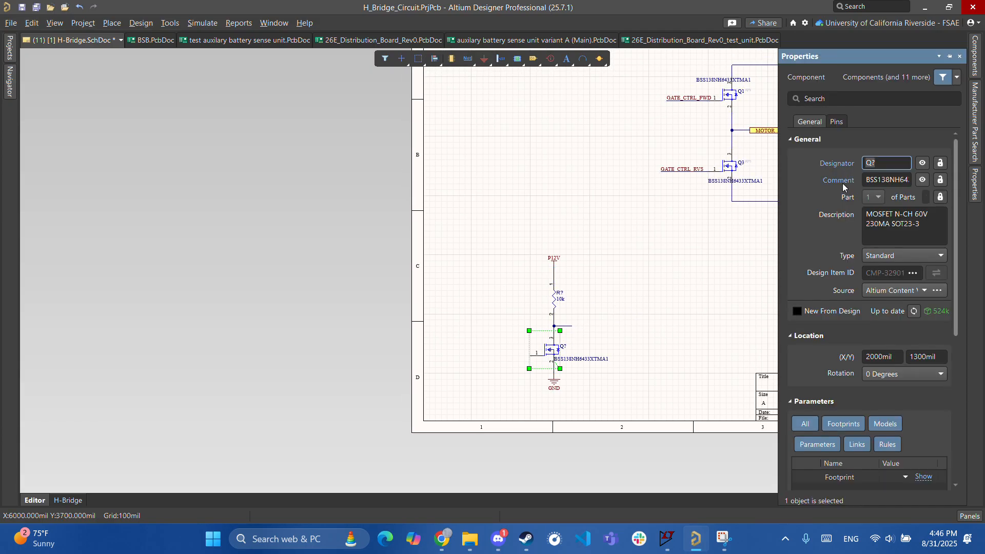
key("BackSpace")
type("5")
key("Return")
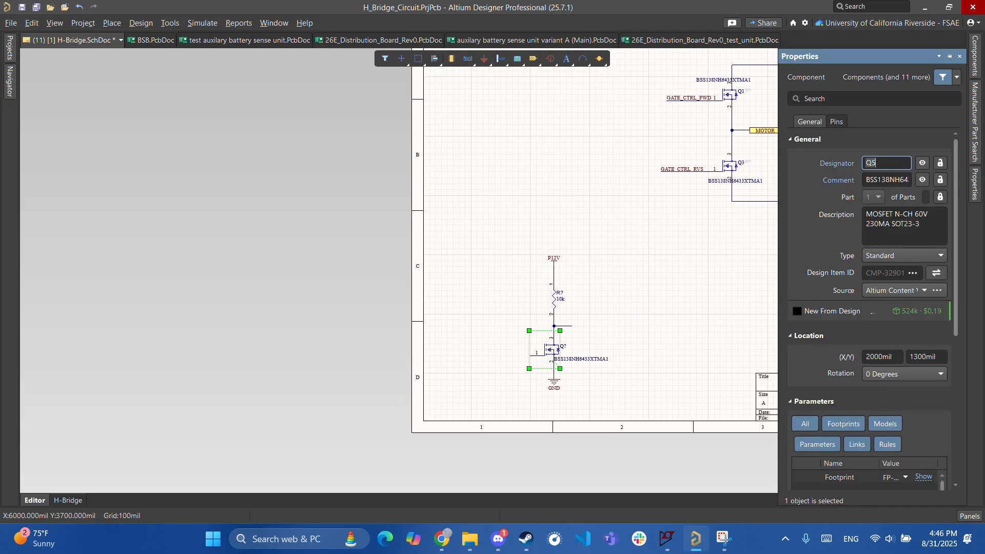
- Select the 10k resistor and open the Manufacturer Part Search panel
left_click(671, 291)
right_click_drag(671, 292, 594, 272)
scroll(477, 290, "up", 2, "ctrl")
left_click(463, 283)
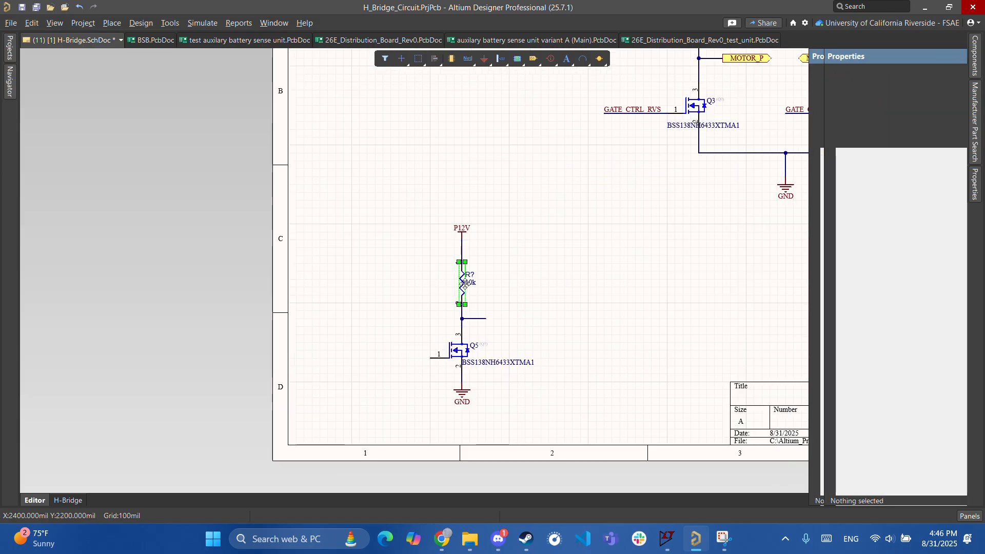
left_click(978, 135)
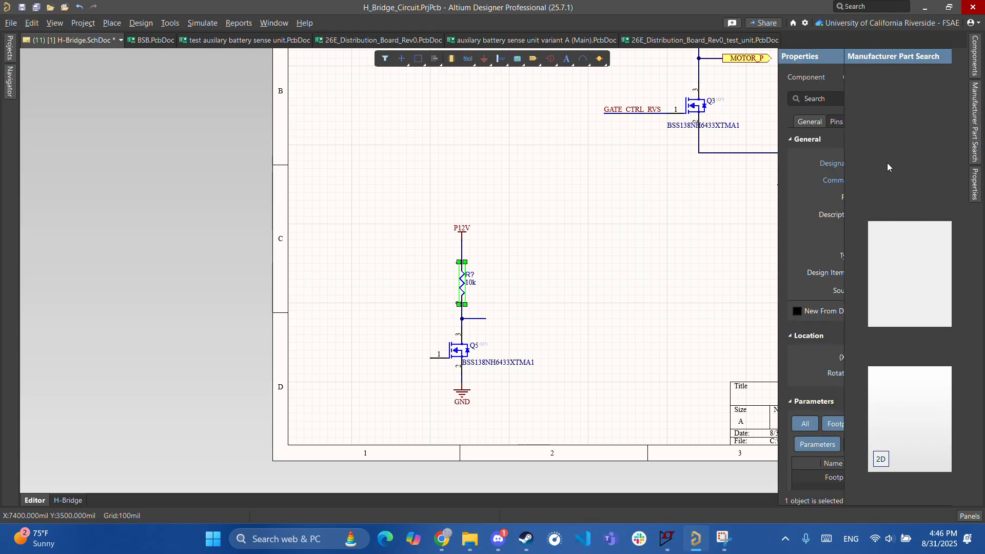
left_click(975, 131)
left_click(976, 126)
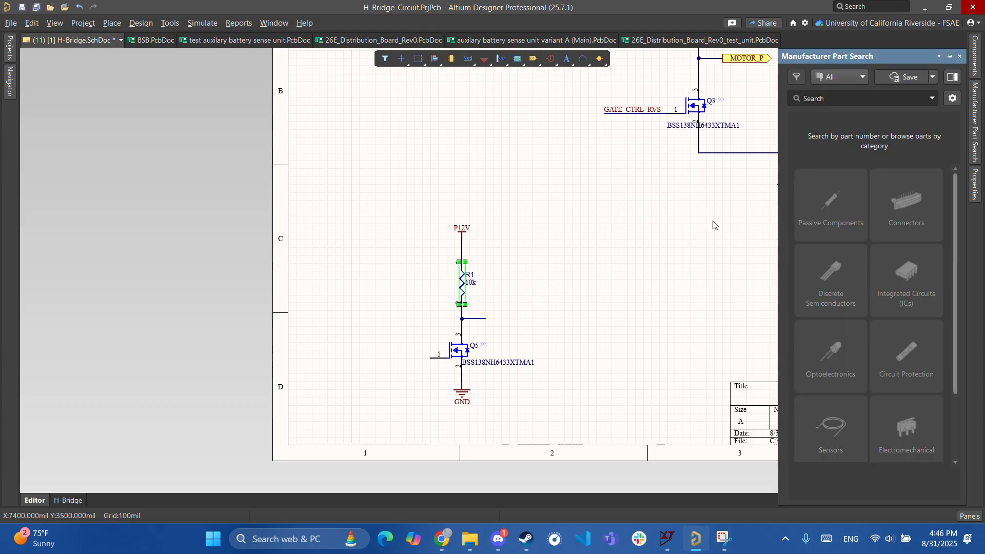
scroll(469, 330, "up", 1, "ctrl")
key("ctrl+w")
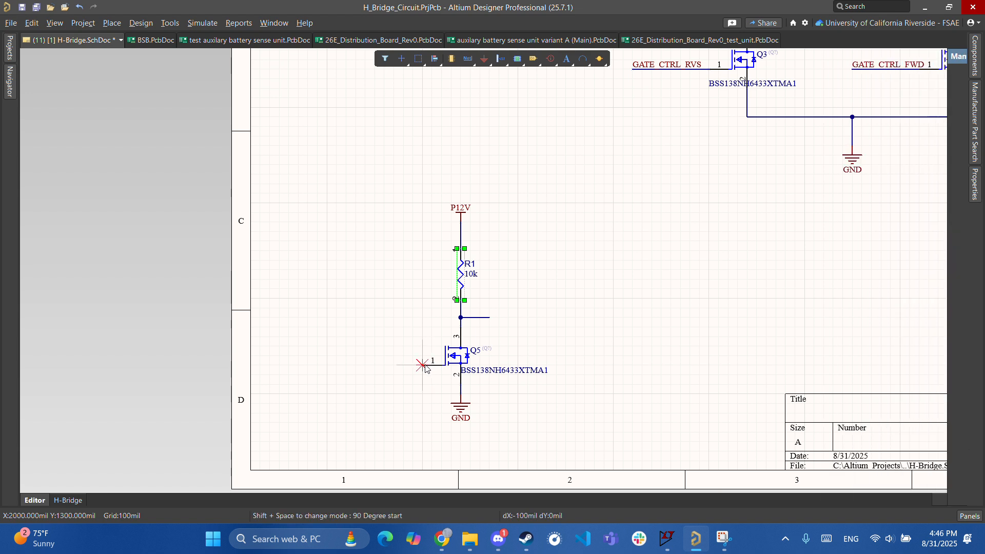
- Finish Q5's gate wire and place a port on its left end, shifted one grid step left
left_click(383, 365)
key("Escape")
key("Escape")
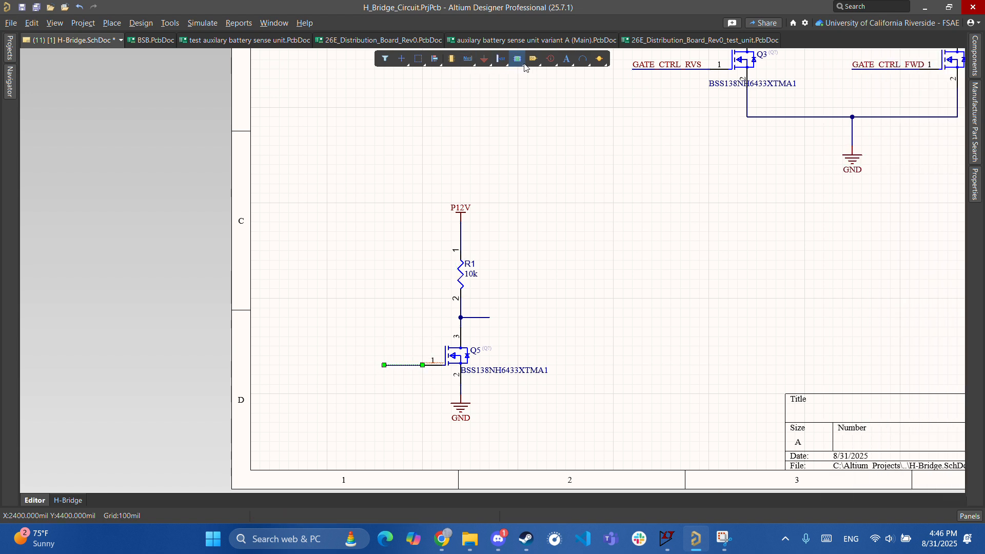
left_click(534, 59)
left_click(345, 371)
left_click(384, 369)
key("Escape")
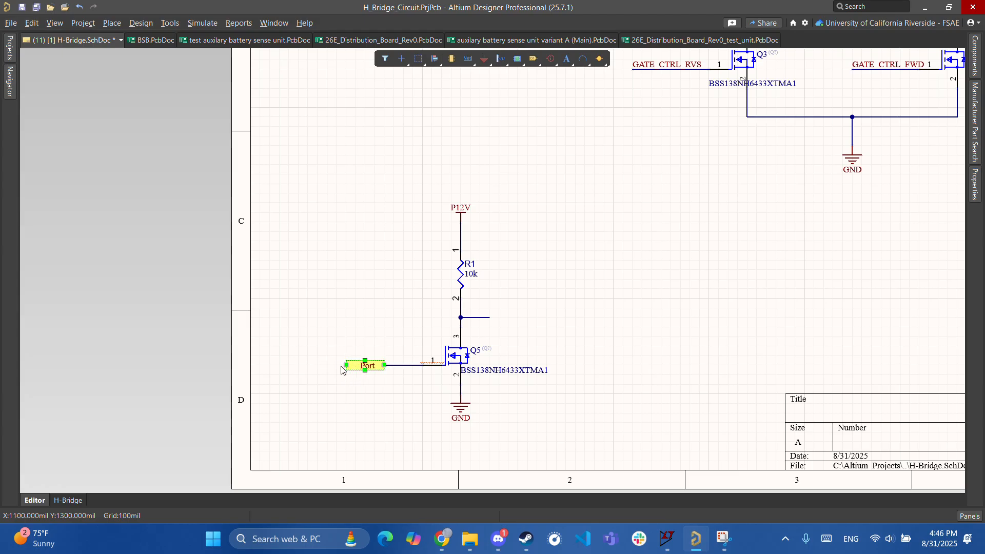
left_click_drag(344, 365, 337, 367)
- Name the port MCU_PIN1 and set its I/O type to Output
double_click(355, 365)
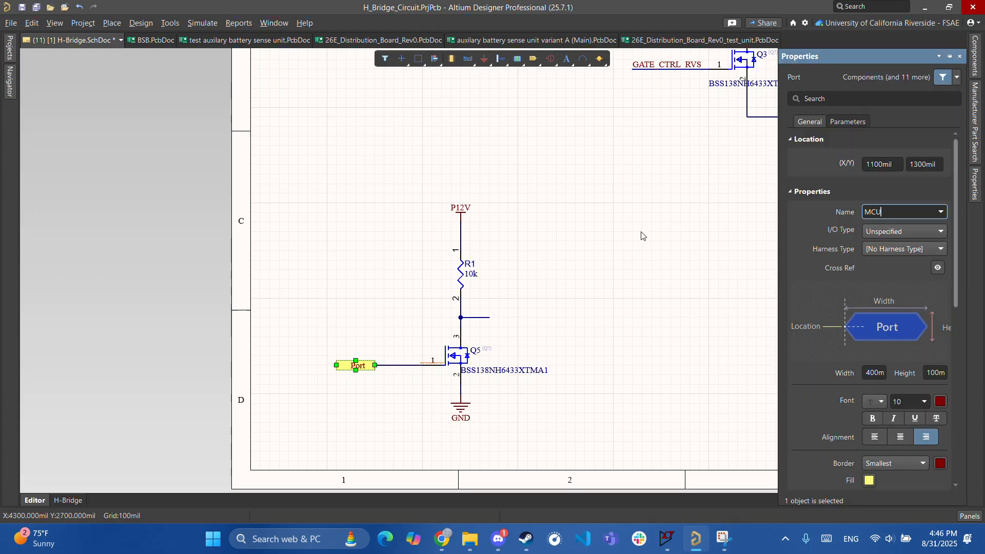
type("MCU_PIN1")
key("Return")
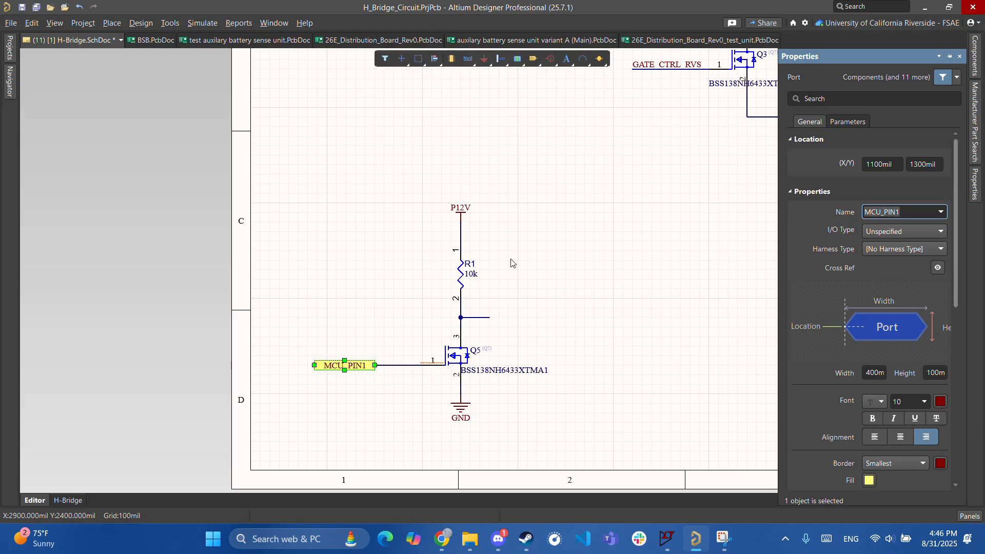
left_click(913, 232)
left_click(889, 260)
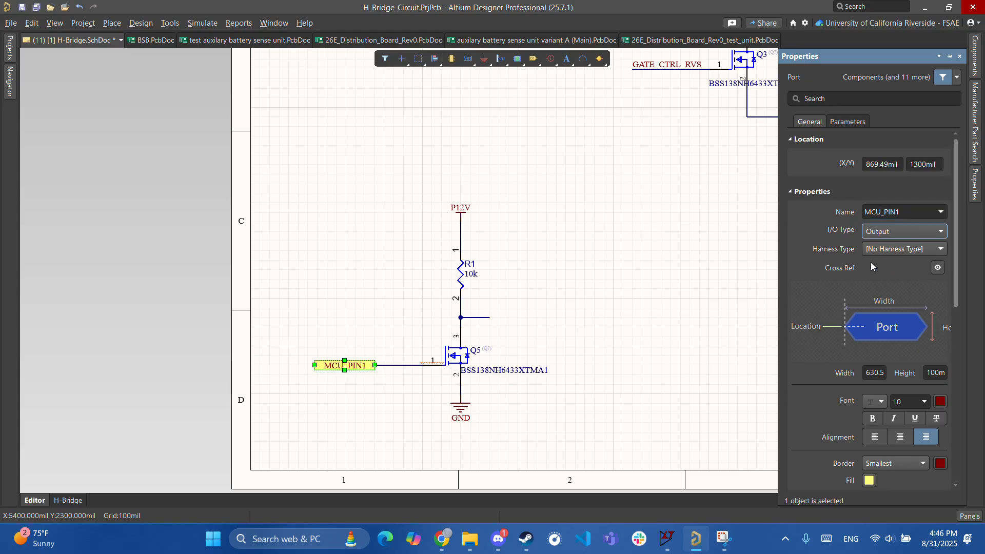
- Change MCU_PIN1's I/O type to Input so it feeds Q5's gate
left_click(560, 379)
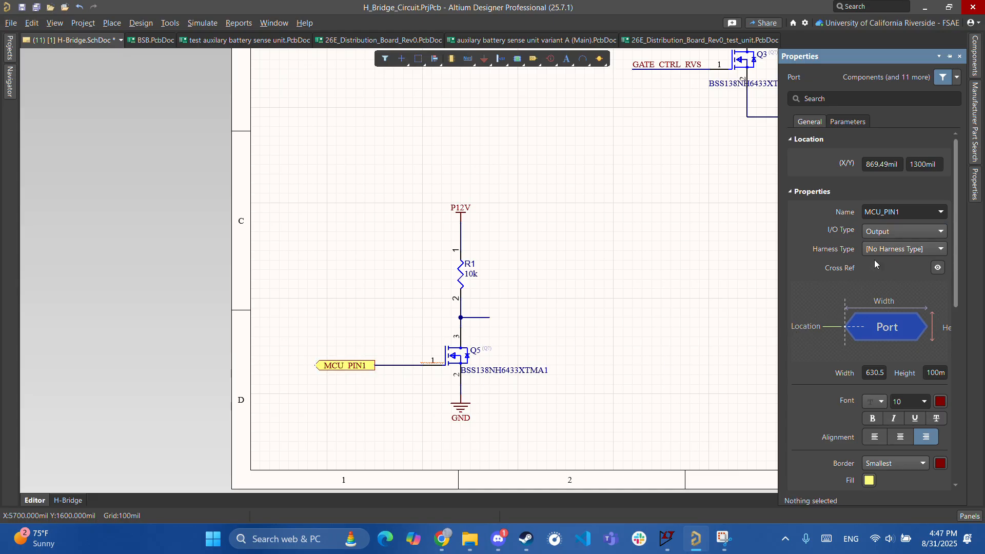
left_click(353, 362)
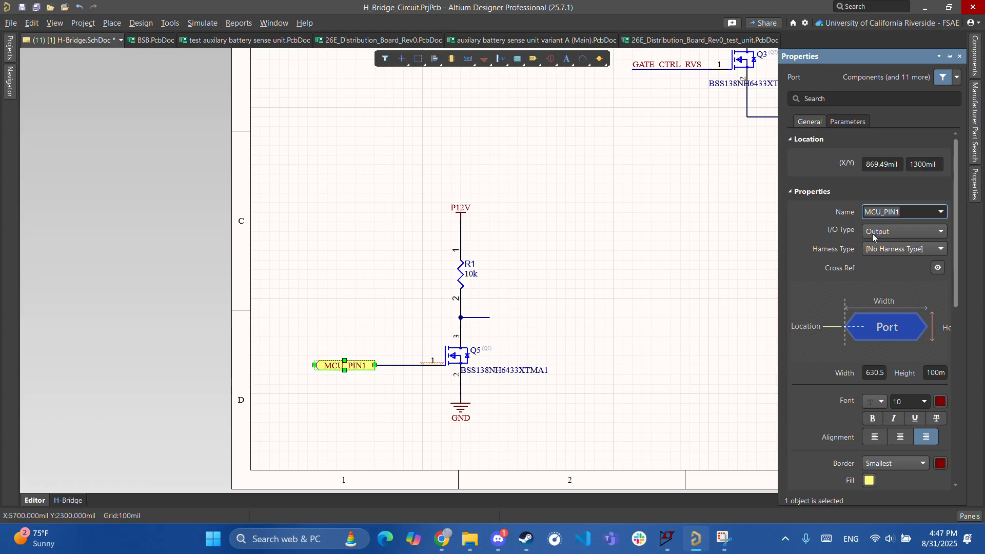
left_click(871, 236)
left_click(878, 272)
left_click(537, 324)
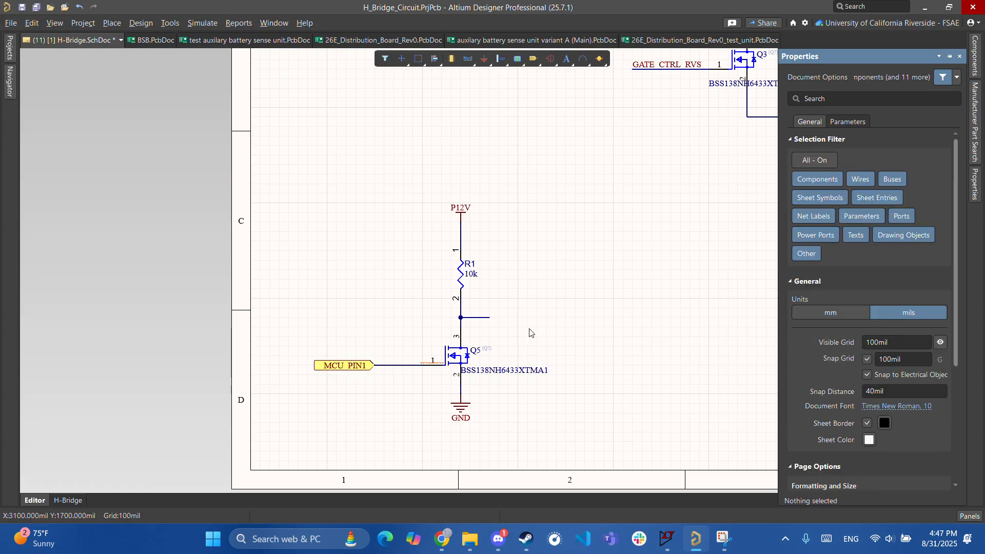
scroll(527, 331, "up", 1, "ctrl")
right_click_drag(569, 309, 455, 320)
scroll(422, 314, "down", 3, "ctrl")
- Copy the GATE_CTRL_FWD net label onto Q5's drain stub and lengthen the wire beneath it
left_click(481, 175)
key("ctrl+c")
scroll(359, 403, "up", 3, "ctrl")
key("ctrl+v")
left_click(336, 397)
left_click(359, 398)
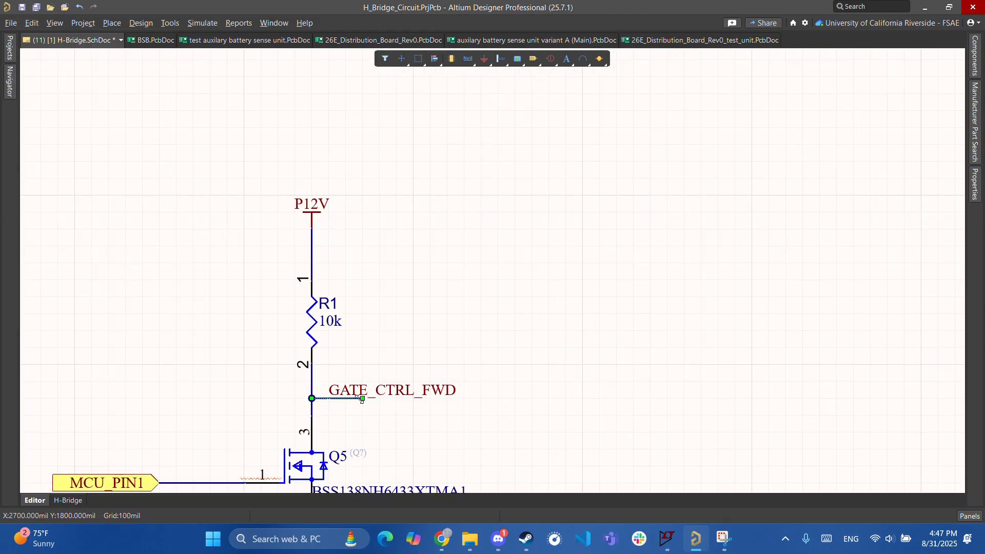
left_click_drag(393, 398, 455, 398)
- Duplicate the whole R1/Q5 driver circuit and place the copy beside the original
scroll(470, 409, "down", 2, "ctrl")
scroll(471, 408, "down", 2, "ctrl")
right_click_drag(532, 341, 343, 281)
left_click_drag(297, 424, 84, 253)
key("ctrl+c")
key("ctrl+v")
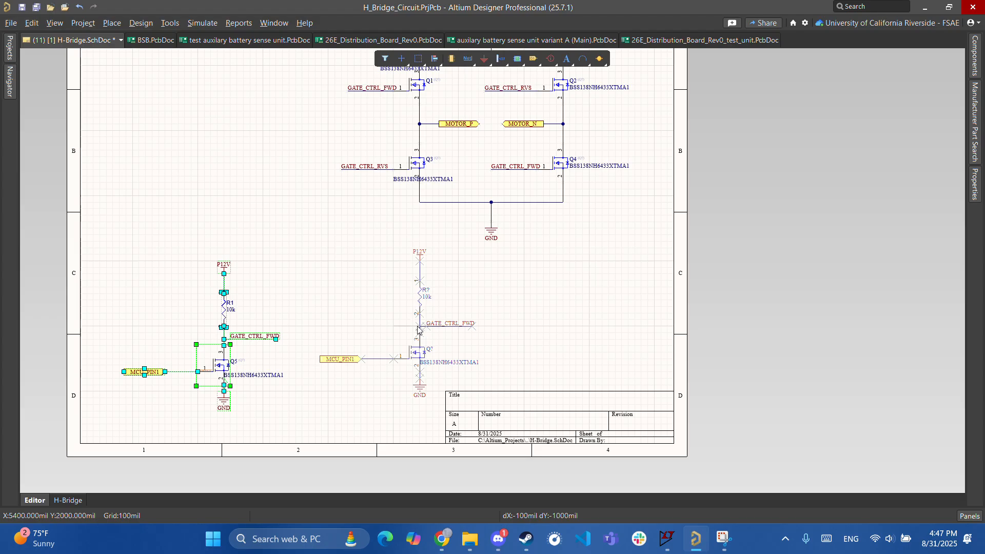
left_click(418, 330)
- Rename the copy's port to MCU_PIN2 and its net label to GATE_CTRL_RVS
scroll(436, 336, "up", 2, "ctrl")
double_click(324, 369)
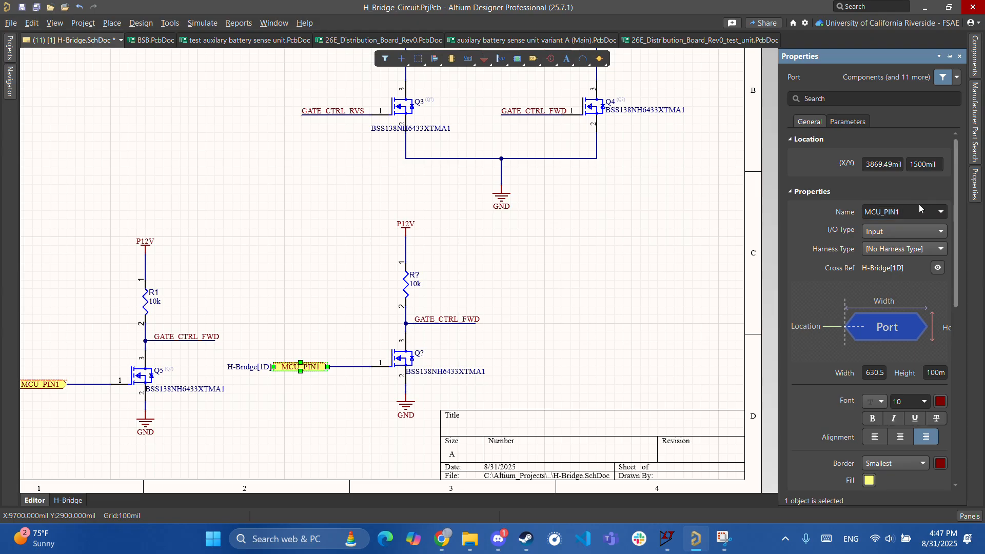
left_click(915, 207)
left_click(457, 320)
left_click(924, 215)
type("FWD")
key("BackSpace")
key("BackSpace")
key("BackSpace")
key("BackSpace")
key("BackSpace")
key("BackSpace")
key("BackSpace")
key("BackSpace")
key("BackSpace")
key("BackSpace")
key("BackSpace")
key("BackSpace")
key("BackSpace")
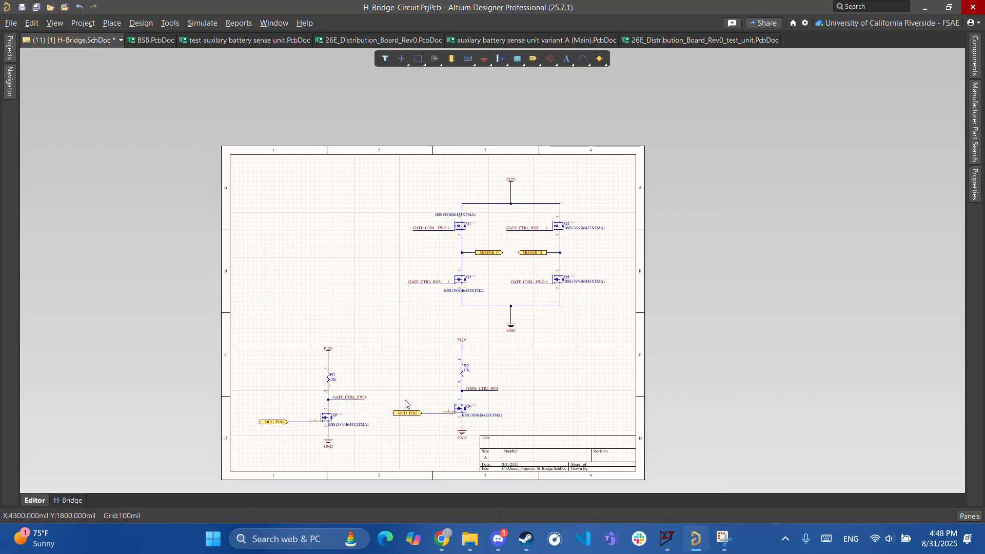
- Move the R1/Q5 driver to the sheet's top-left and stack R2/Q6 directly beneath it
left_click_drag(374, 456, 257, 319)
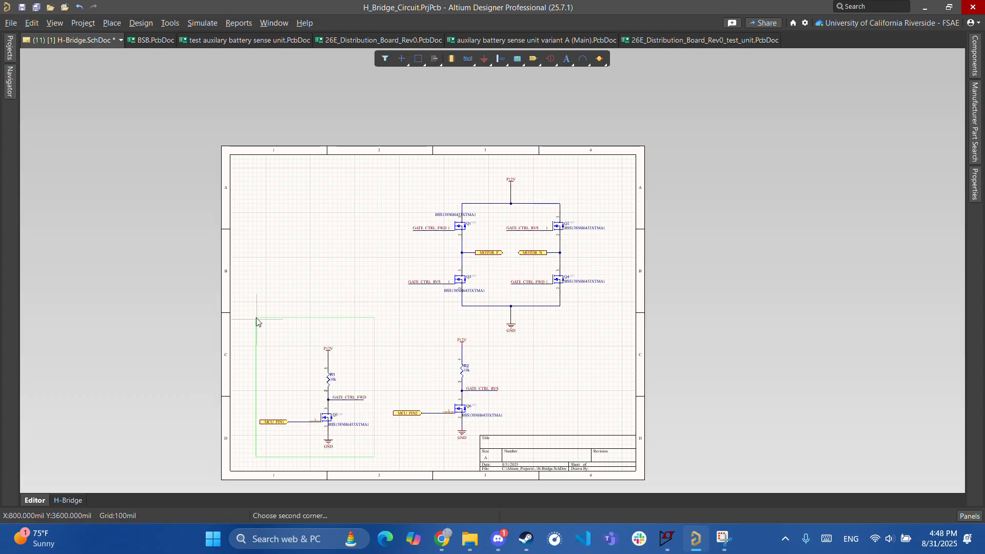
left_click(257, 319)
mouse_move(334, 406)
left_mouse_down()
mouse_move(302, 223)
mouse_move(320, 233)
left_mouse_up()
mouse_move(363, 321)
left_mouse_down()
mouse_move(507, 482)
mouse_move(514, 473)
left_mouse_up()
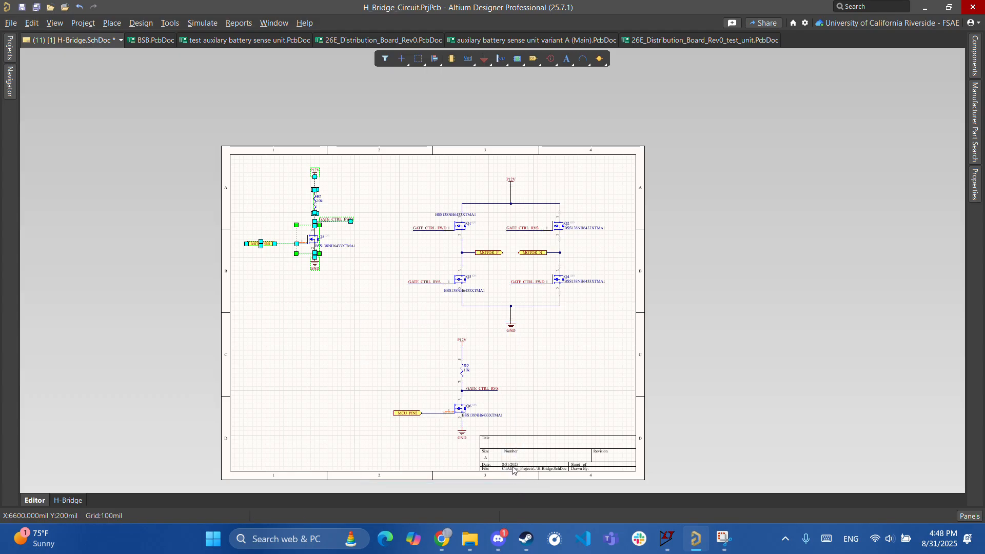
left_click_drag(463, 399, 316, 341)
left_click(372, 325)
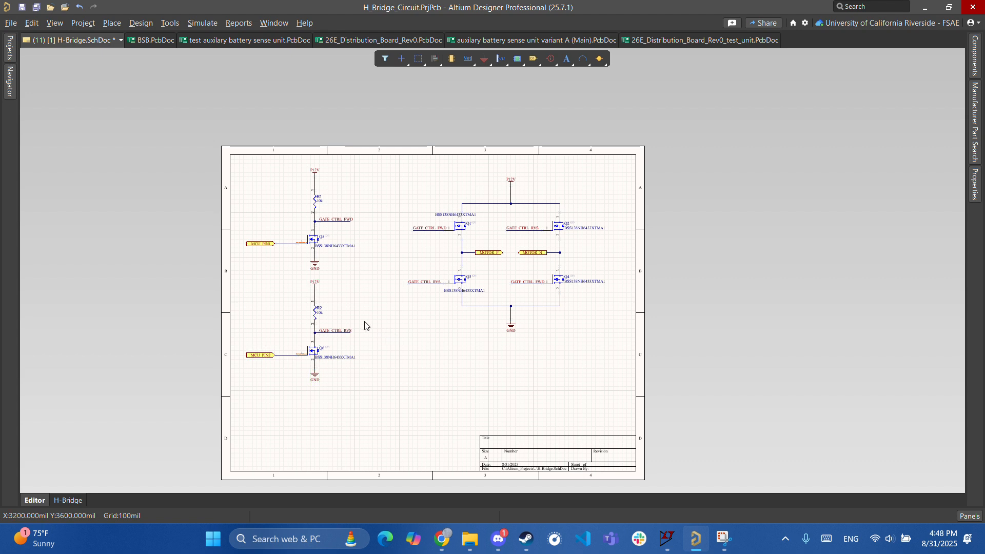
- Save the schematic with Ctrl+S and bring the H-bridge MOSFETs back into view
scroll(393, 350, "up", 3, "ctrl")
right_click_drag(395, 314, 378, 328)
key("ctrl+s")
left_click_drag(397, 331, 296, 113)
scroll(513, 211, "up", 2, "ctrl")
scroll(513, 205, "up", 1, "ctrl")
right_click_drag(508, 198, 442, 205)
scroll(442, 205, "up", 2, "ctrl")
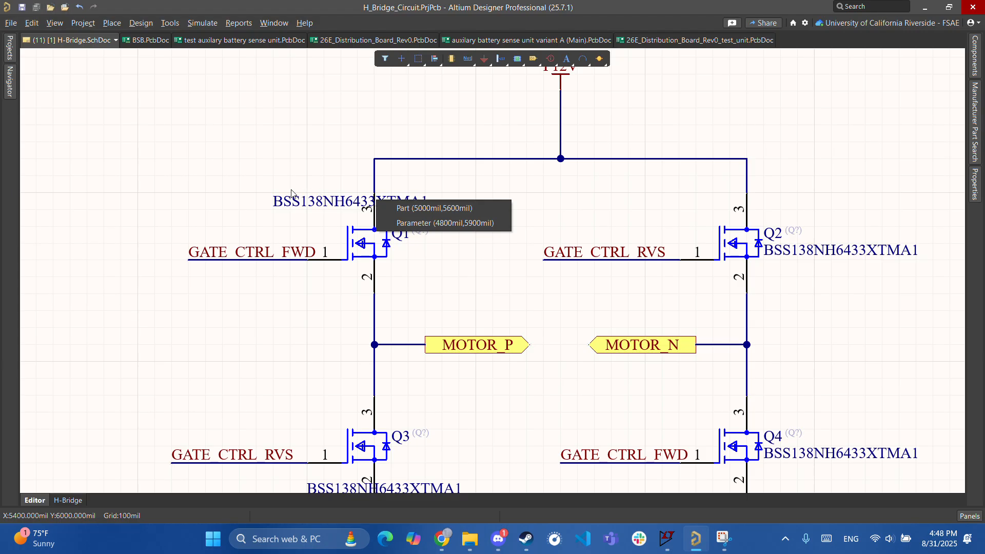
- Shift Q1 100 mil to the left and glance through the project files list
mouse_move(379, 204)
left_mouse_down()
mouse_move(314, 193)
mouse_move(373, 203)
left_mouse_up()
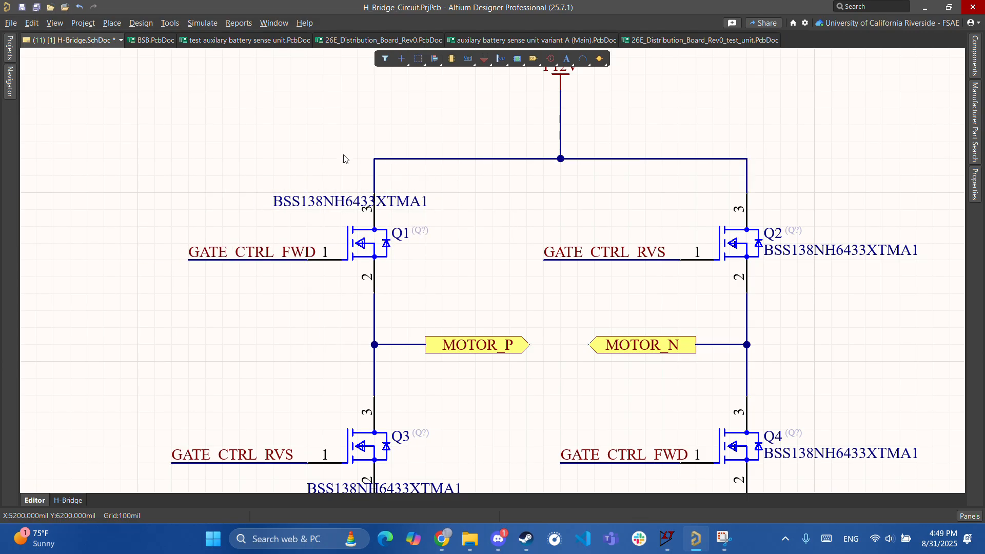
left_click(14, 59)
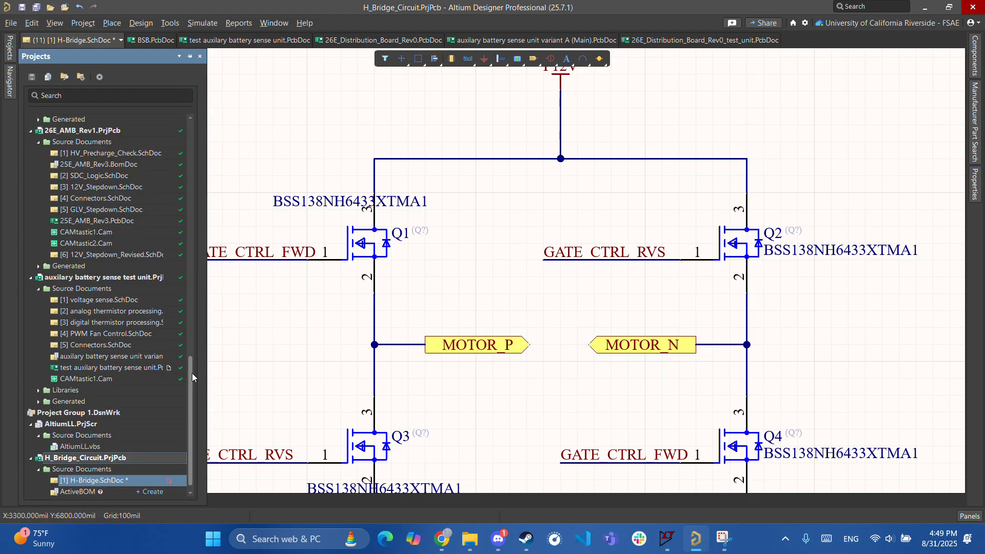
left_click_drag(190, 375, 183, 87)
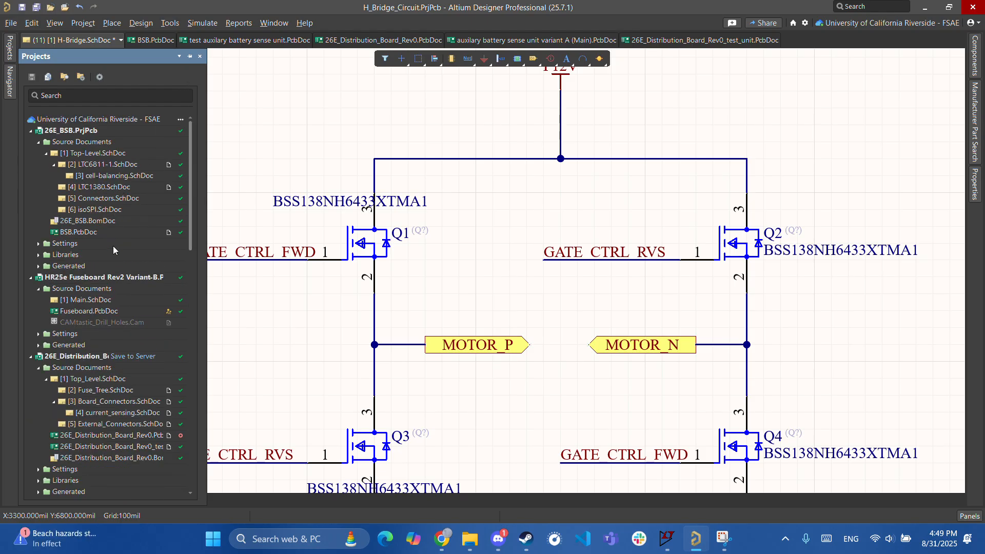
scroll(115, 226, "down", 5)
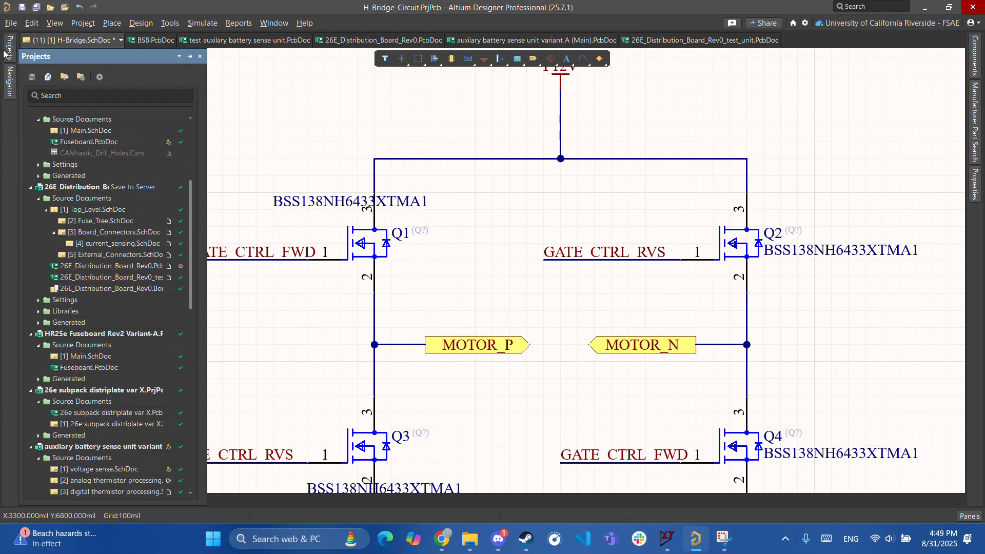
scroll(345, 266, "down", 3, "ctrl")
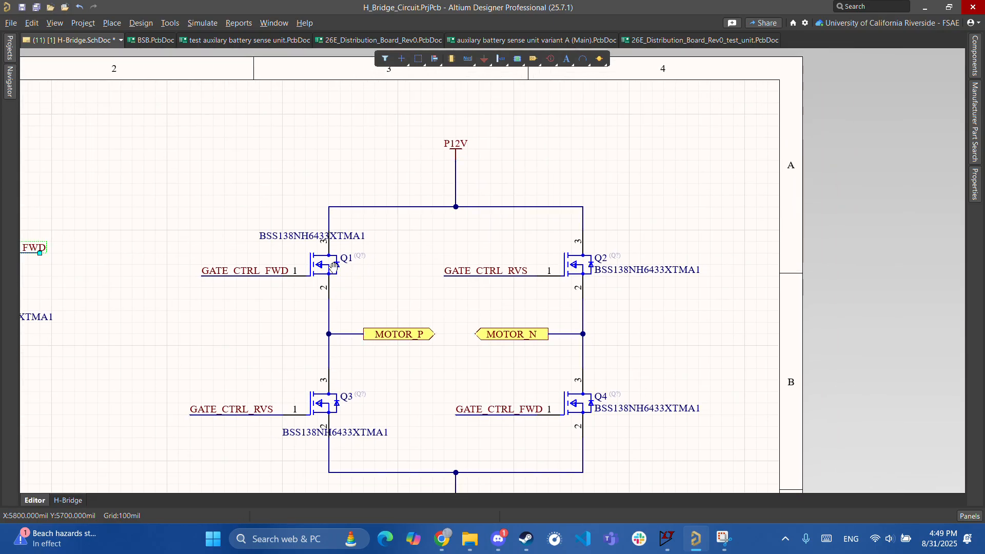
scroll(345, 266, "up", 3, "ctrl")
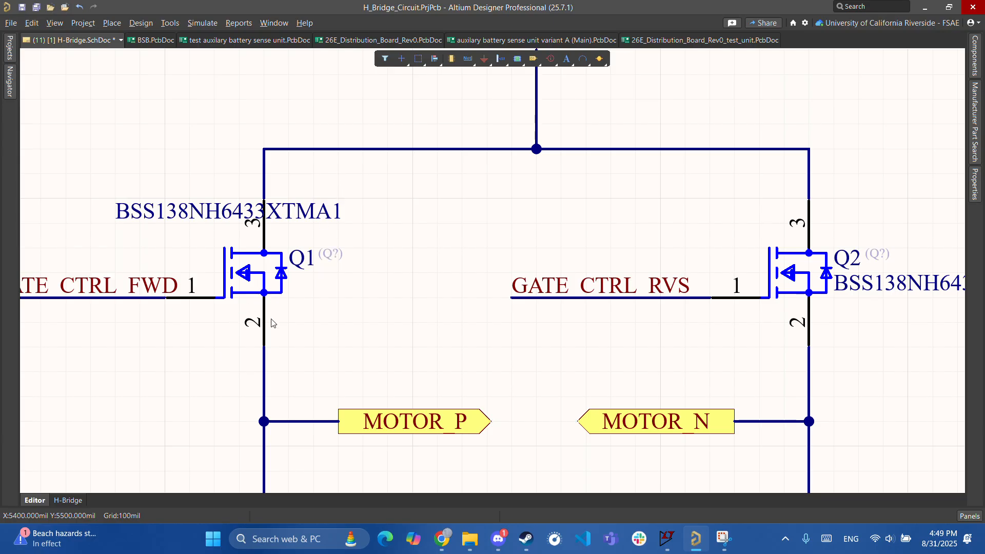
scroll(329, 352, "down", 1, "ctrl")
- Reposition Q1's BSS138NH6433XTMA1 part text beside the transistor
right_click_drag(400, 306, 326, 302)
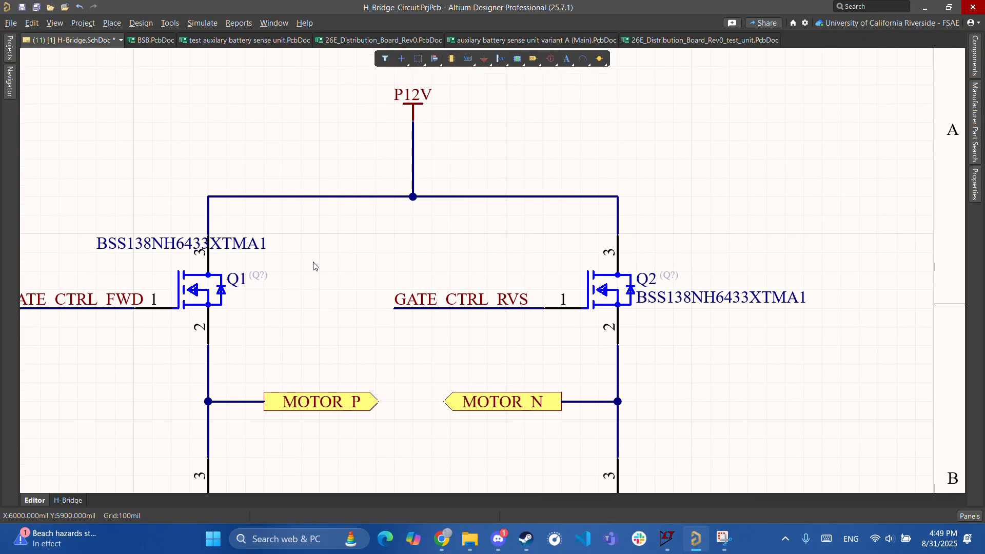
left_click_drag(183, 243, 126, 243)
right_click_drag(308, 302, 344, 321)
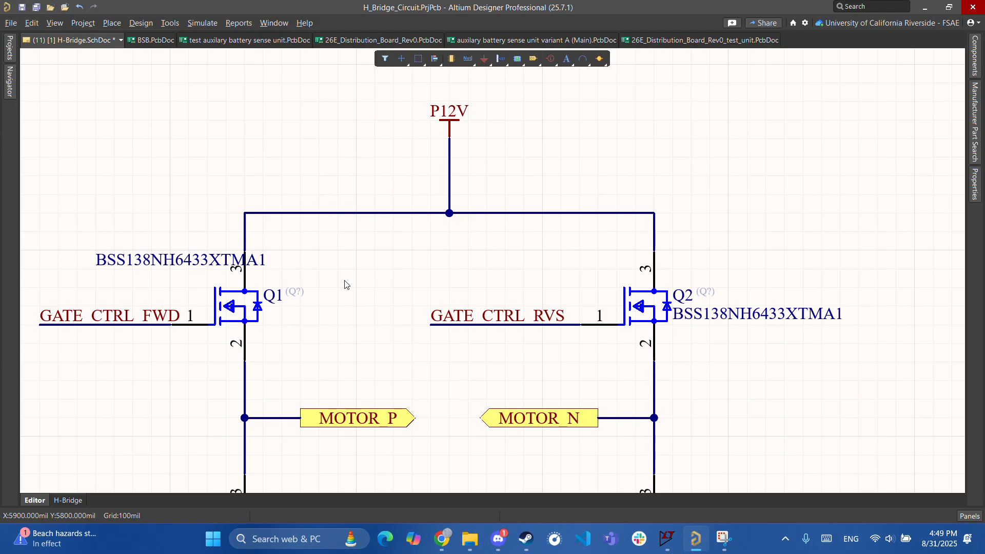
scroll(308, 247, "down", 3, "ctrl")
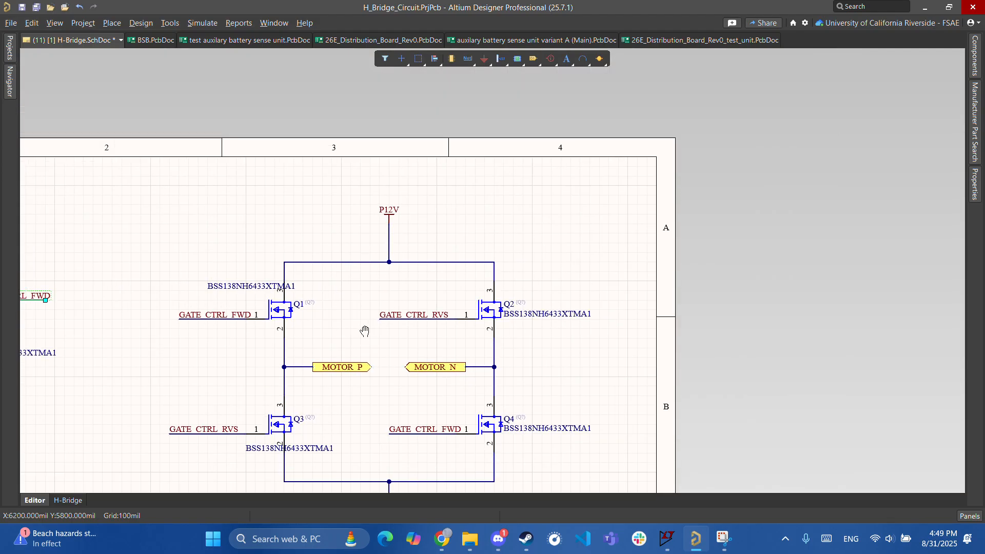
scroll(308, 390, "up", 5, "ctrl")
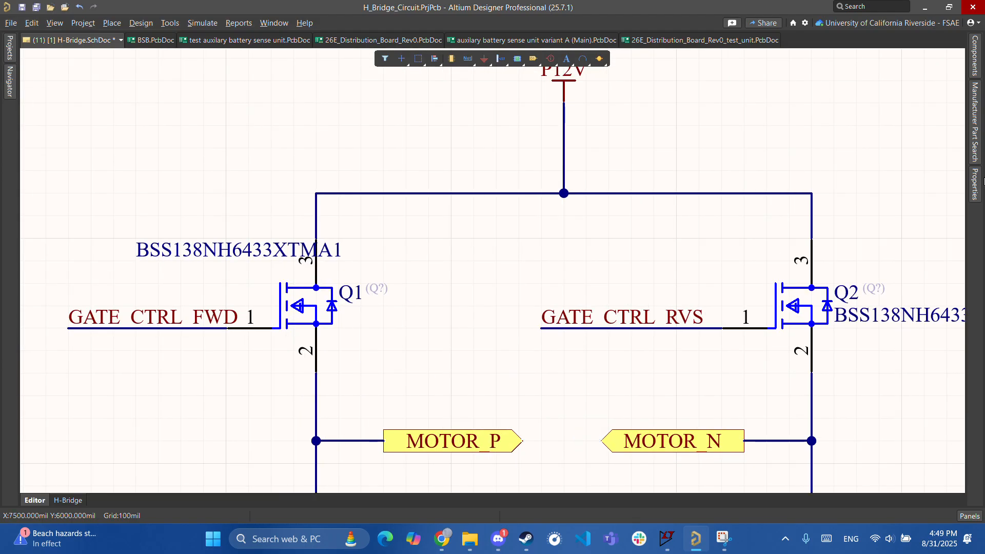
- Clear the 10k filter in the Components panel and show the Diodes category's 44 parts
left_click(981, 153)
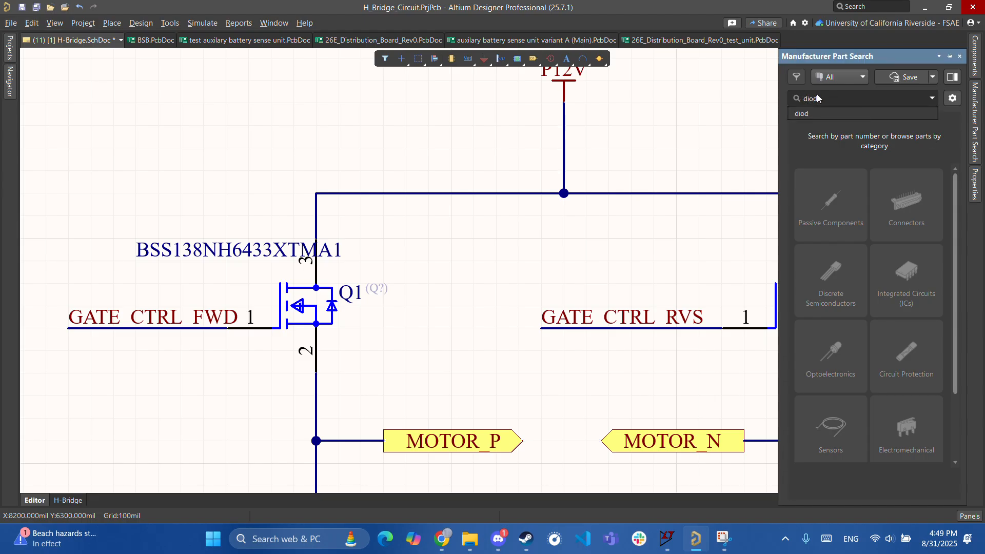
key("BackSpace")
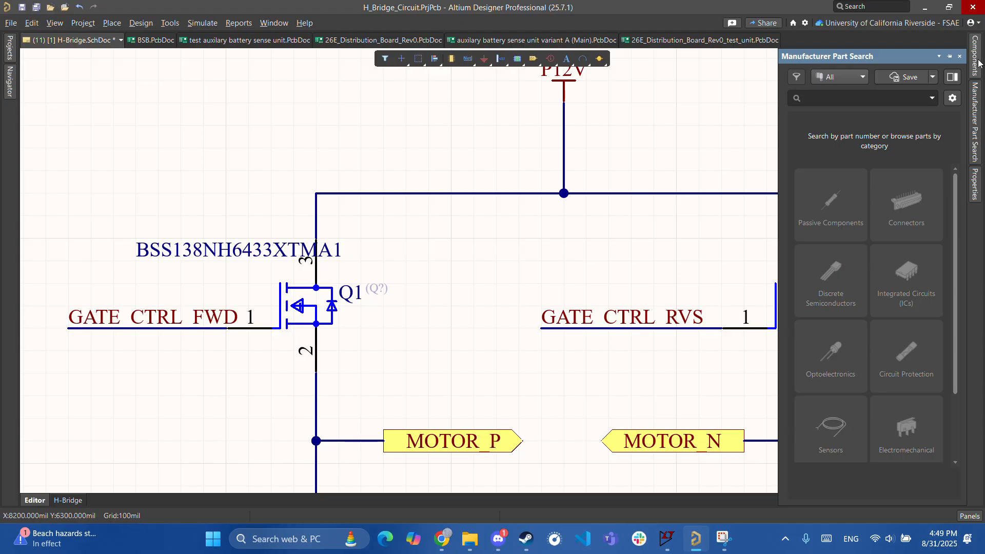
left_click(976, 64)
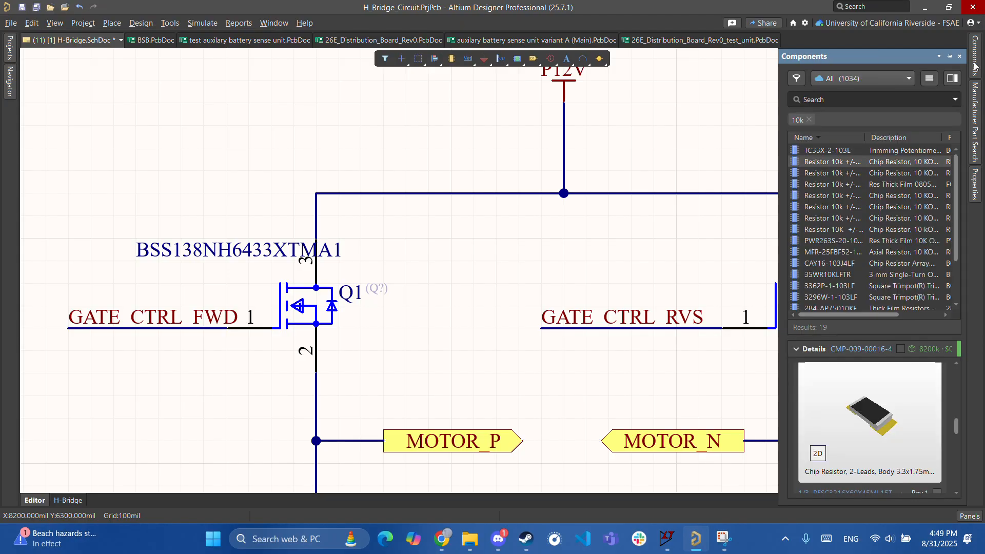
left_click(810, 120)
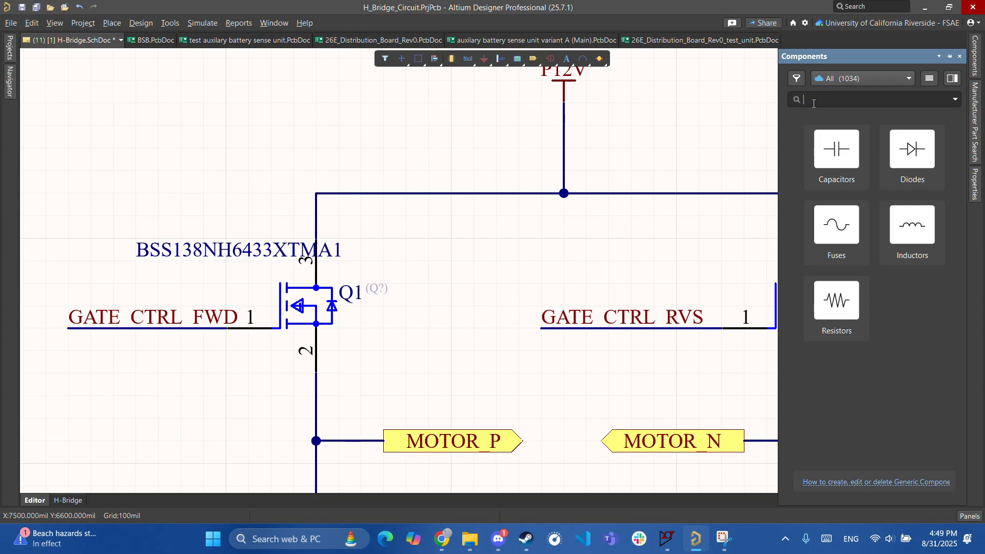
left_click(931, 152)
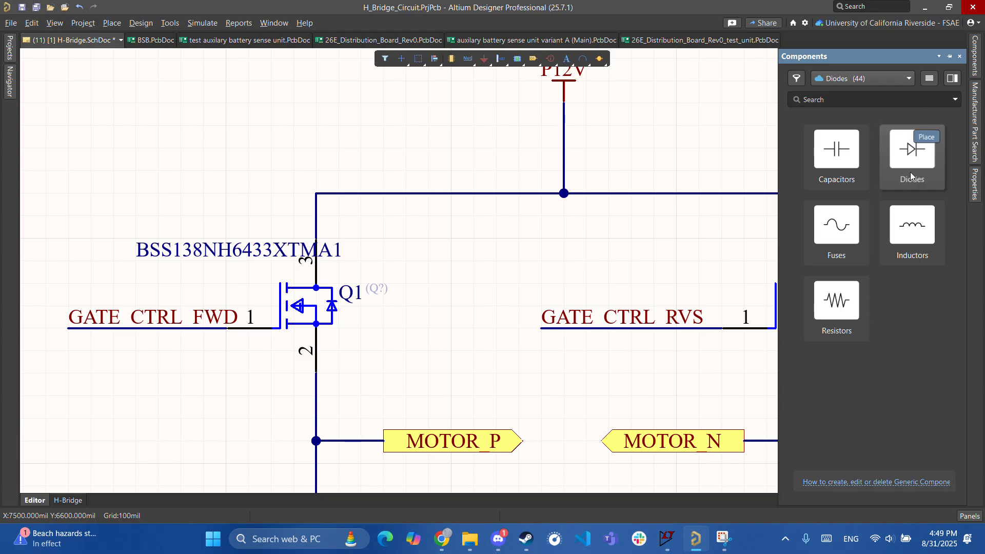
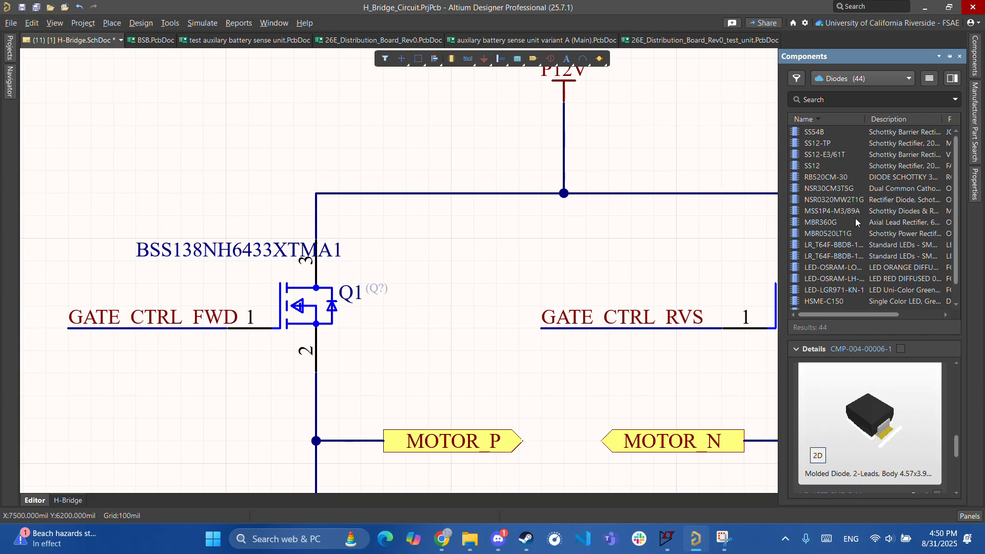
- Compare the 1N4148-family parts in the Diodes library and select the 1N4148WS
left_click(842, 248)
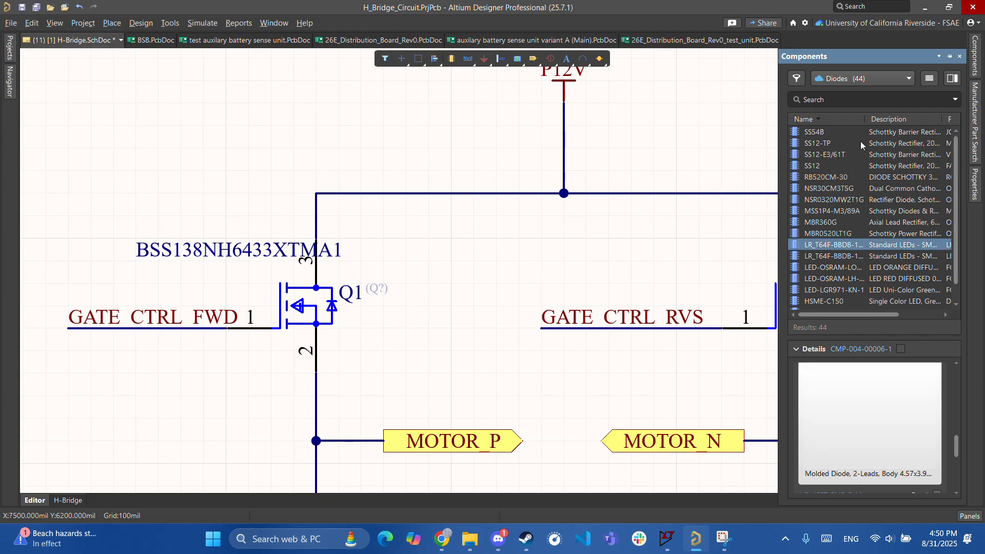
scroll(855, 207, "down", 4)
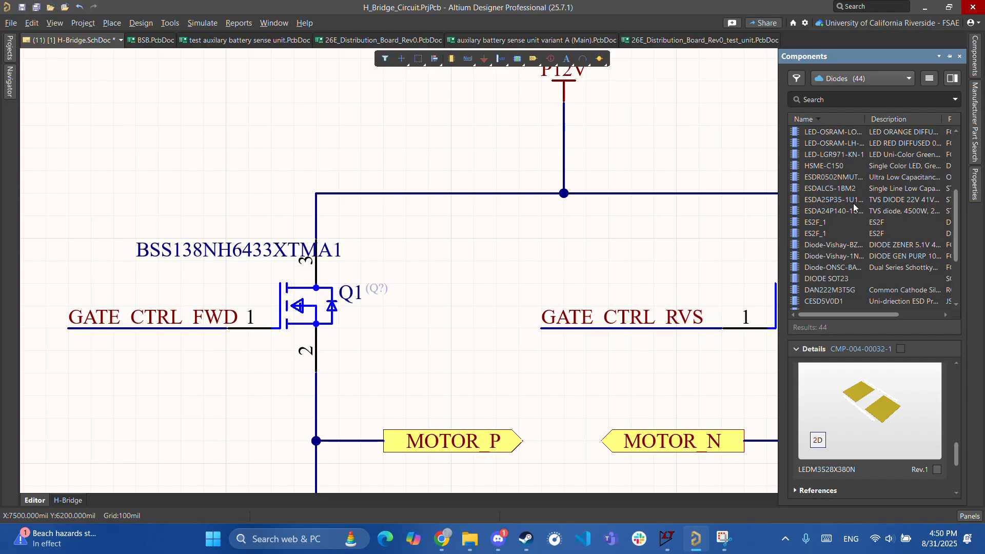
scroll(855, 207, "down", 6)
scroll(854, 207, "down", 1)
left_click(837, 233)
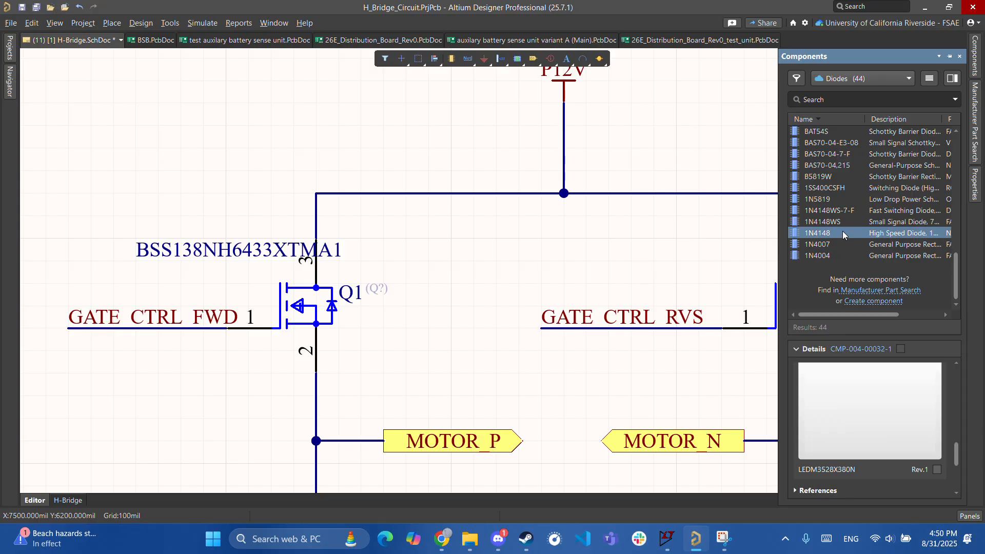
scroll(869, 441, "down", 5)
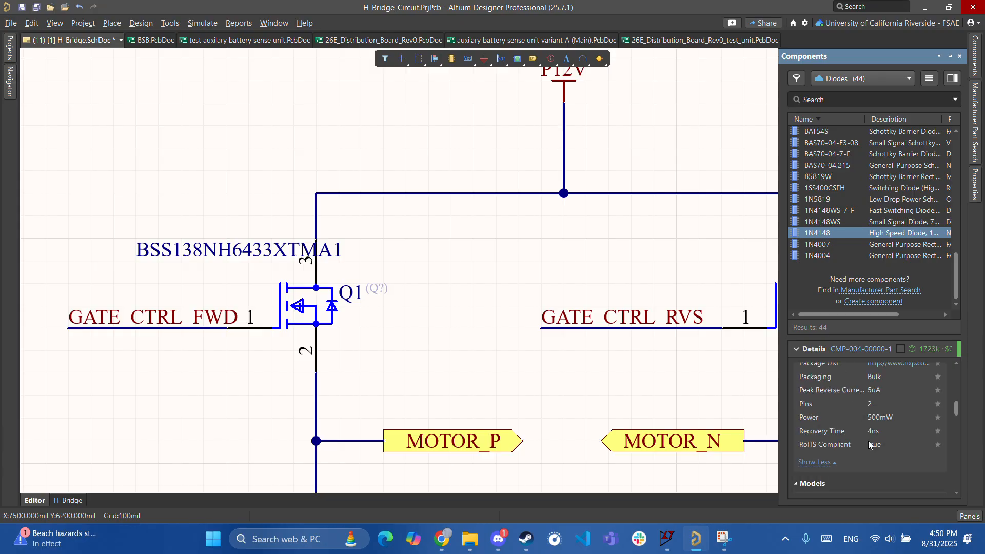
scroll(868, 442, "down", 1)
scroll(868, 441, "down", 8)
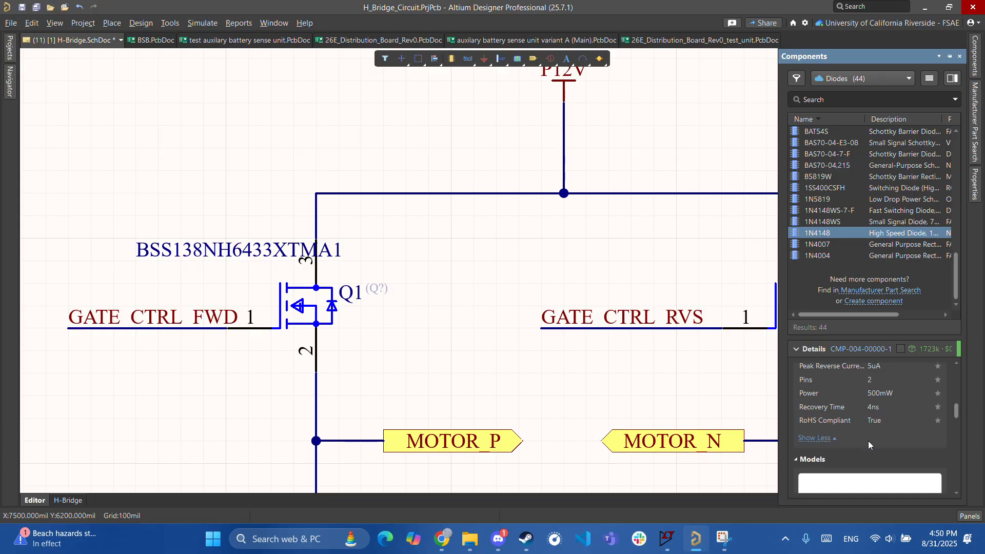
scroll(868, 442, "down", 6)
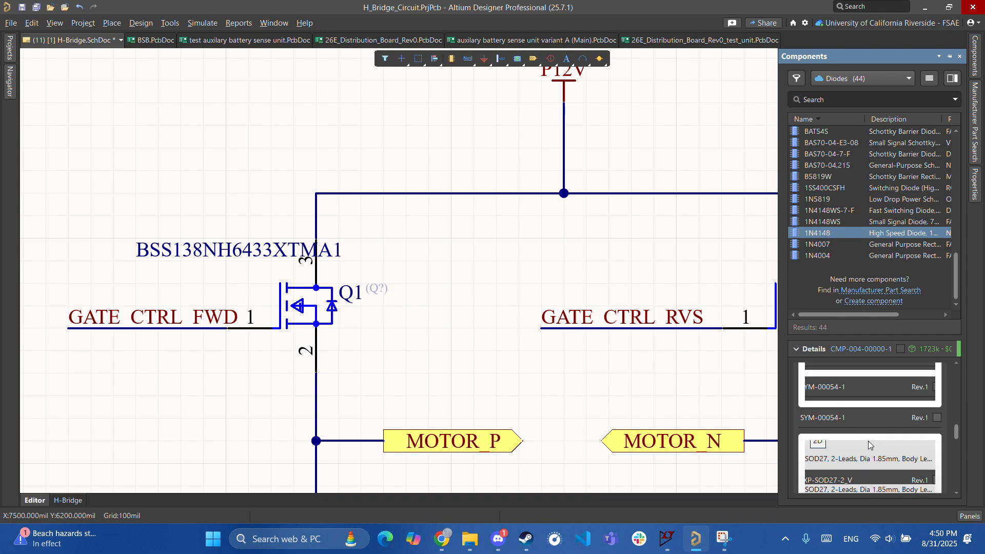
scroll(868, 441, "up", 3)
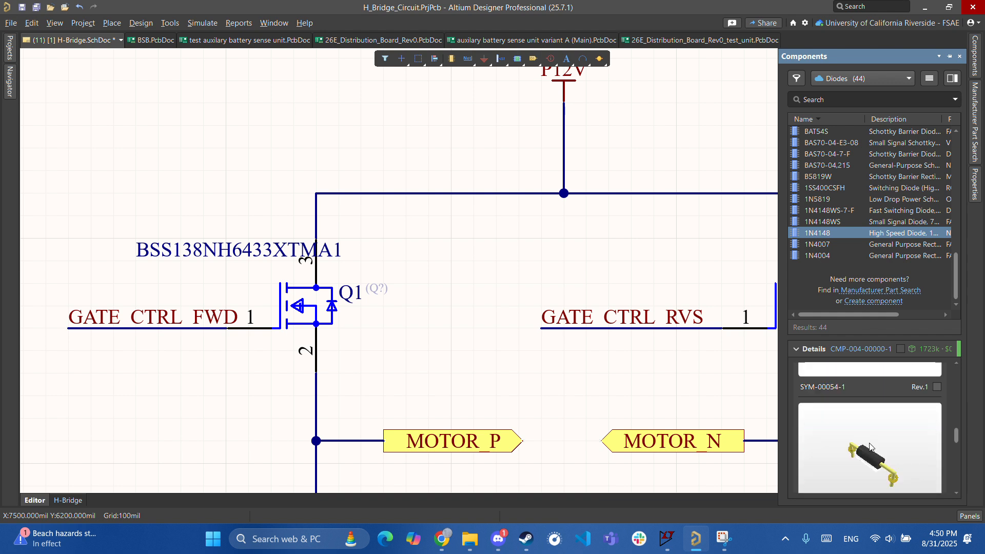
scroll(876, 469, "down", 5)
scroll(876, 473, "up", 3)
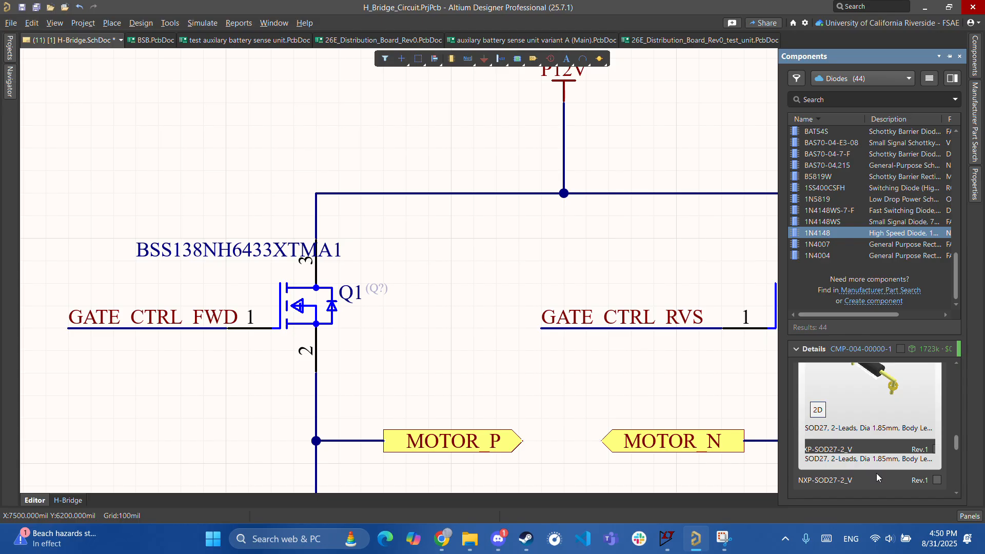
scroll(877, 476, "up", 2)
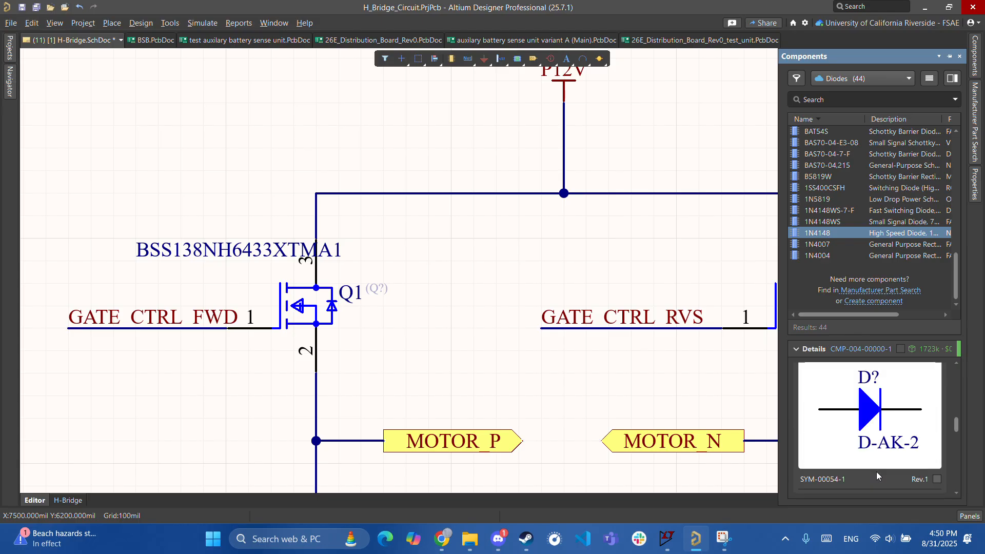
left_click(848, 223)
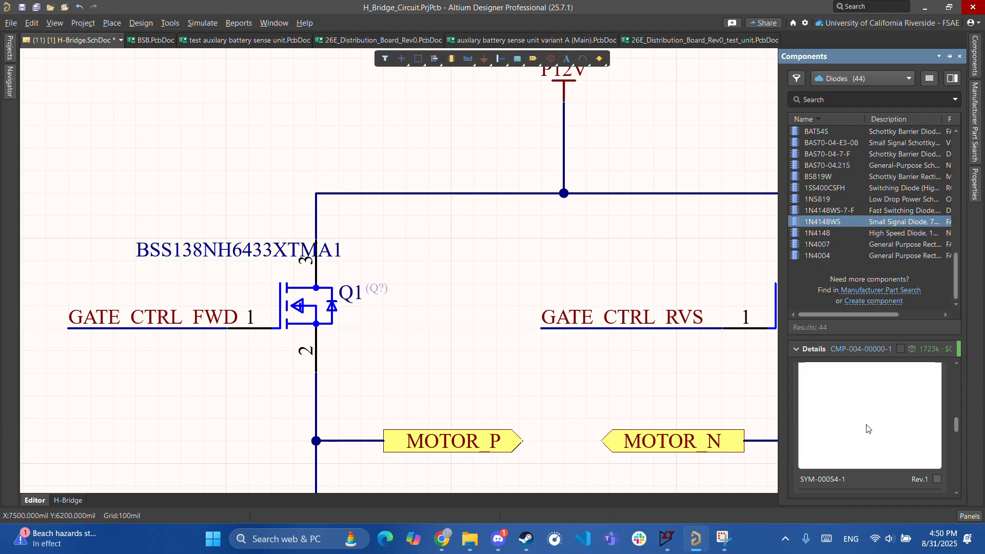
scroll(887, 429, "down", 3)
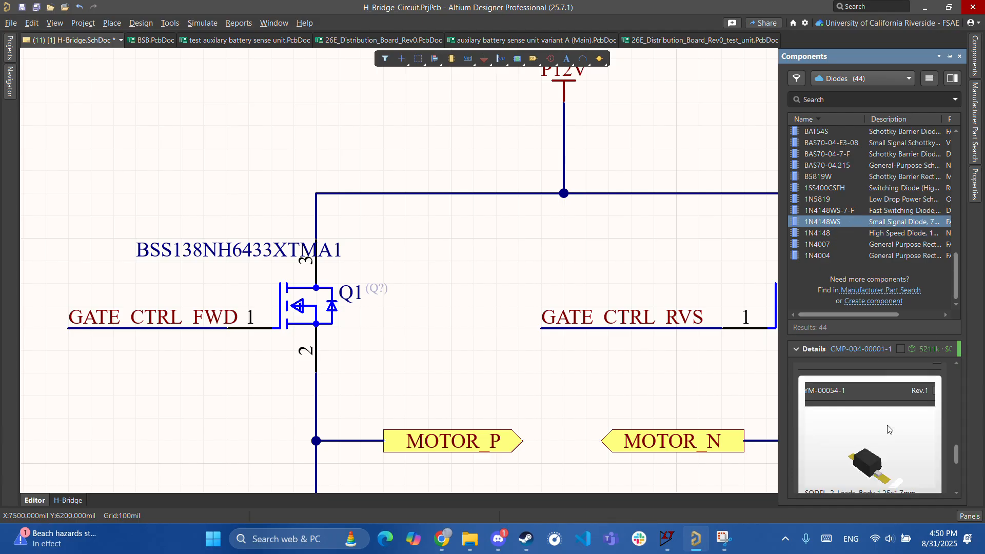
- Drag the 1N4148WS diode from the library onto the sheet next to Q1
left_click_drag(849, 224, 620, 353)
scroll(275, 399, "down", 6, "ctrl")
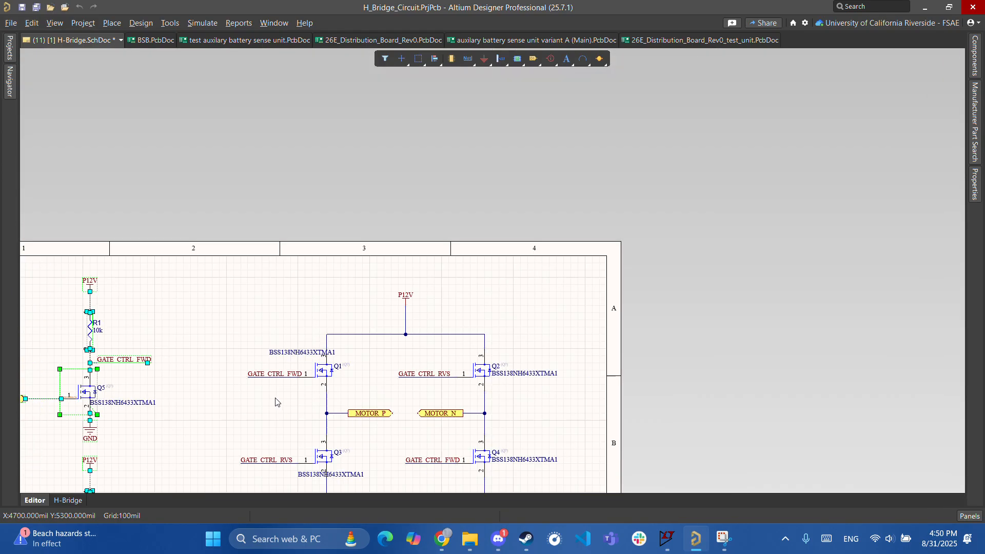
right_click_drag(207, 421, 292, 306)
left_click(291, 307)
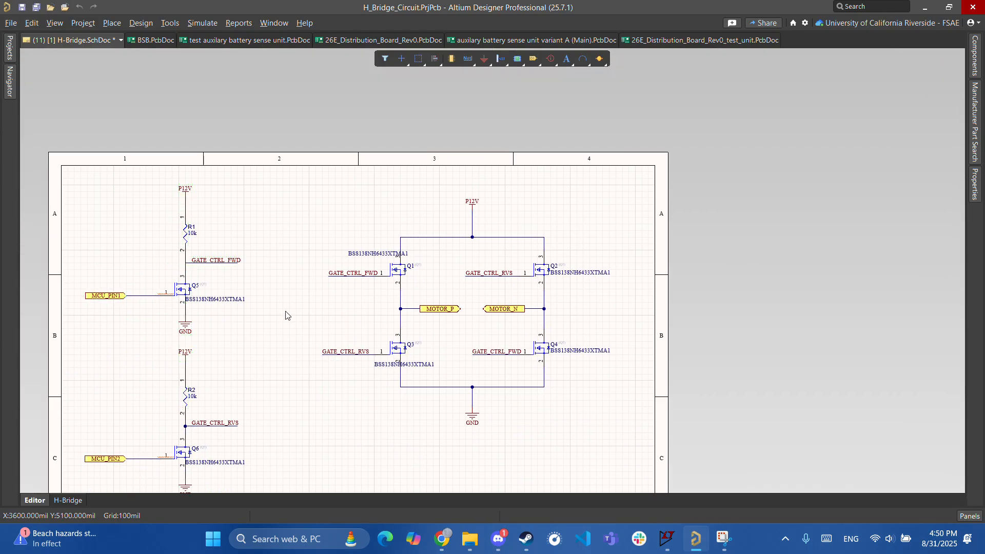
scroll(433, 292, "up", 5, "ctrl")
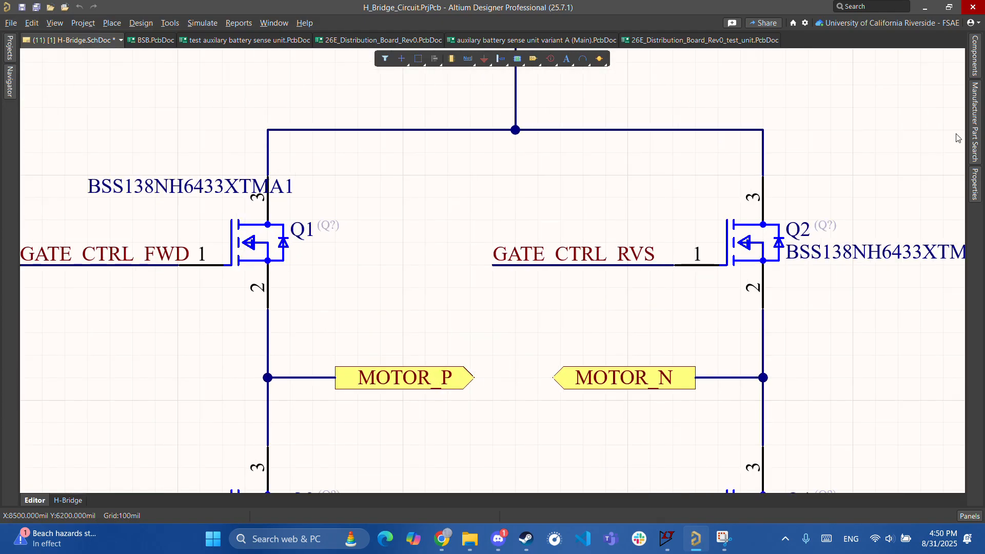
left_click(976, 58)
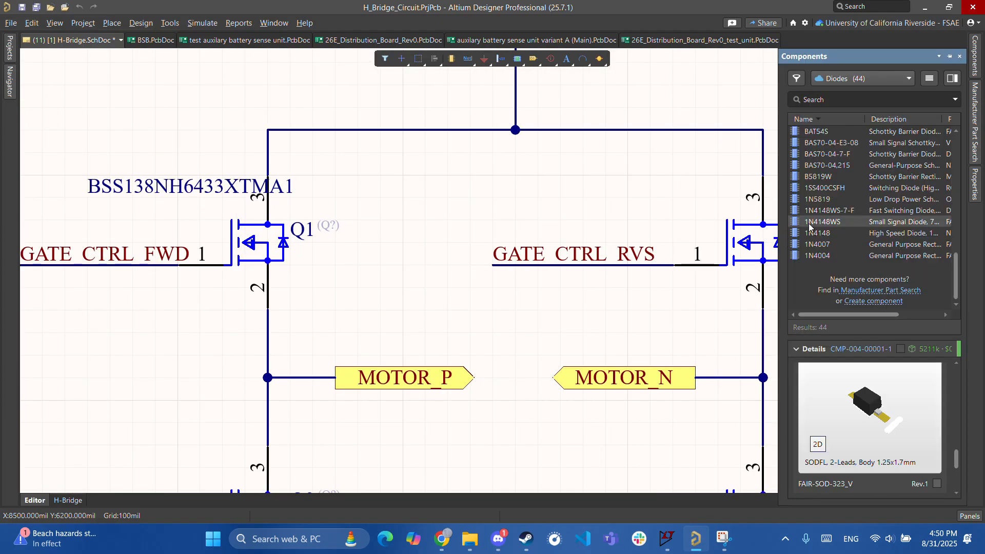
left_click_drag(822, 223, 385, 315)
- Rotate the diode upright, cathode up, and drop it beside Q1
key("space")
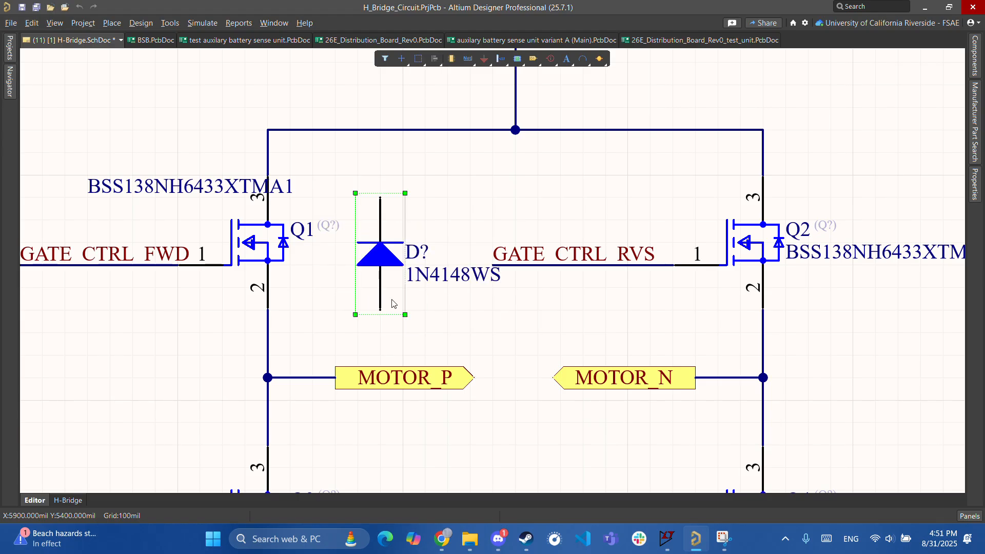
scroll(409, 310, "down", 1, "ctrl")
scroll(409, 310, "down", 2, "ctrl")
left_click(374, 308)
scroll(377, 308, "up", 1, "ctrl")
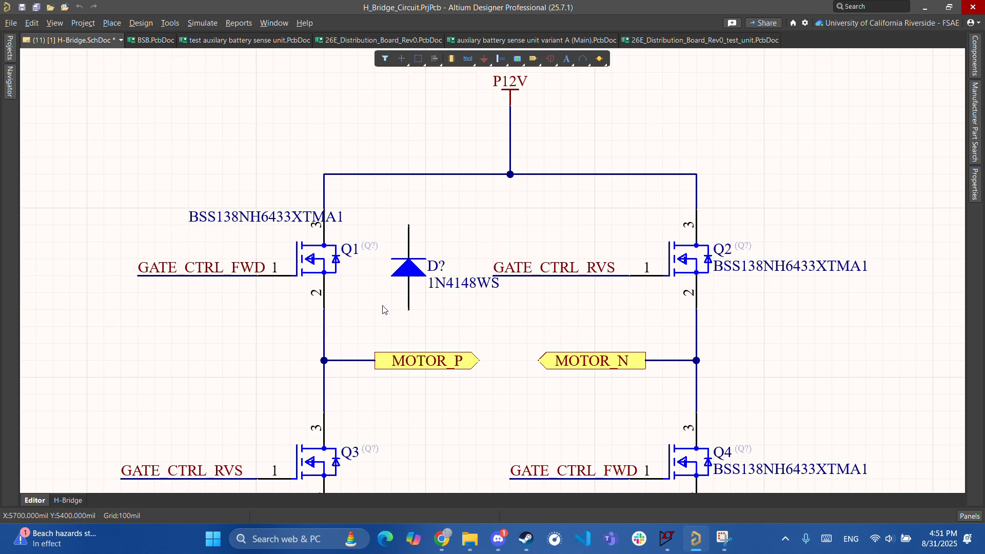
- Wire the diode's bottom pin to Q1's source and its top pin to Q1's drain
key("ctrl+w")
left_click(409, 309)
left_click(324, 310)
left_click(409, 225)
left_click(323, 208)
key("Escape")
left_click(437, 311)
- Nudge the diode one grid step left and glance at its properties
left_click_drag(408, 269, 400, 303, "ctrl")
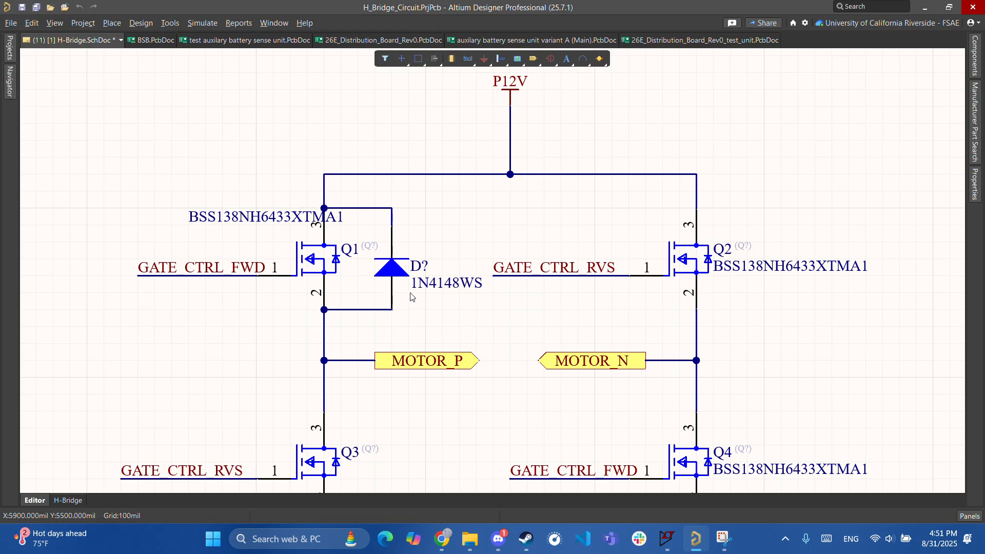
double_click(400, 278)
scroll(400, 278, "up", 2, "ctrl")
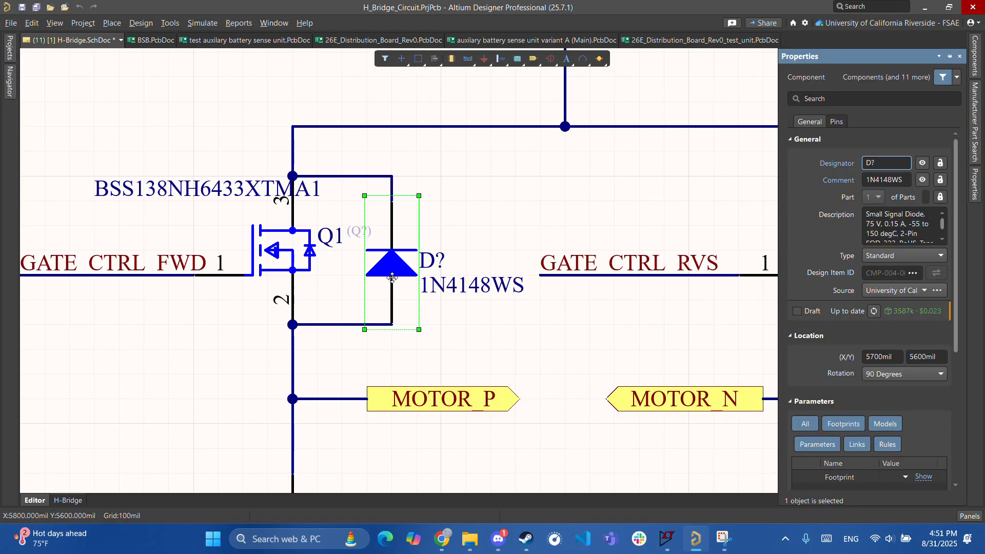
scroll(426, 252, "up", 1, "ctrl")
scroll(370, 249, "down", 2, "ctrl")
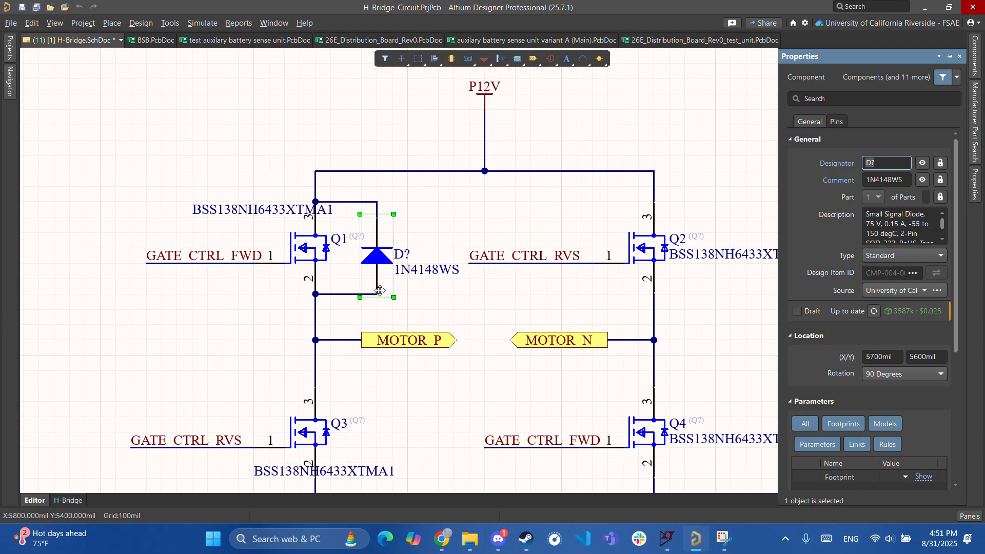
left_click(395, 306)
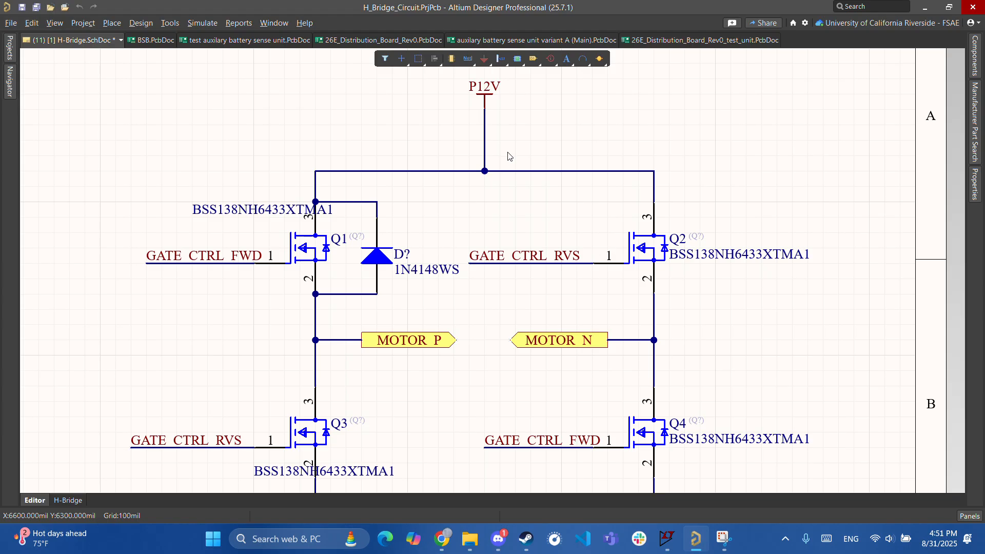
right_click_drag(431, 406, 463, 311)
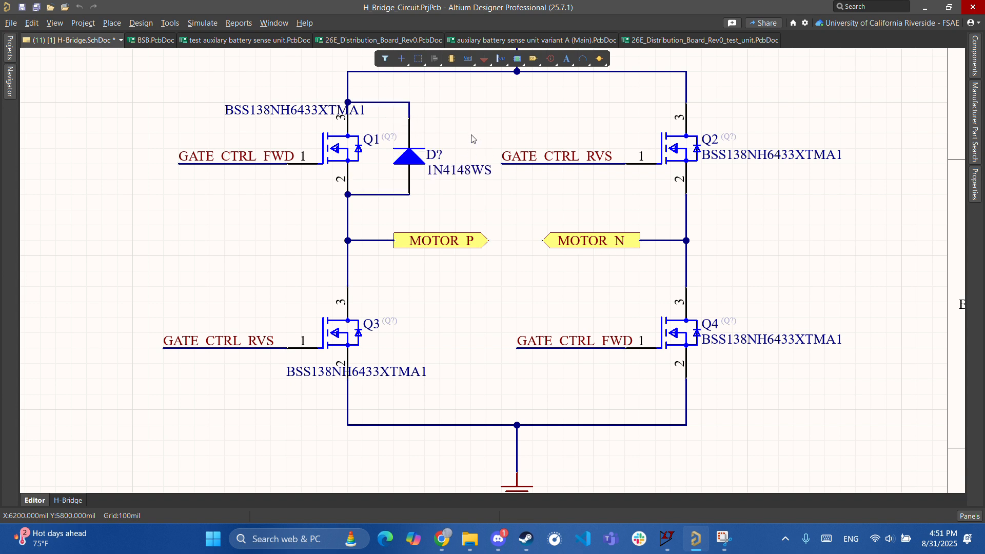
scroll(381, 177, "up", 2, "ctrl")
scroll(377, 256, "up", 2)
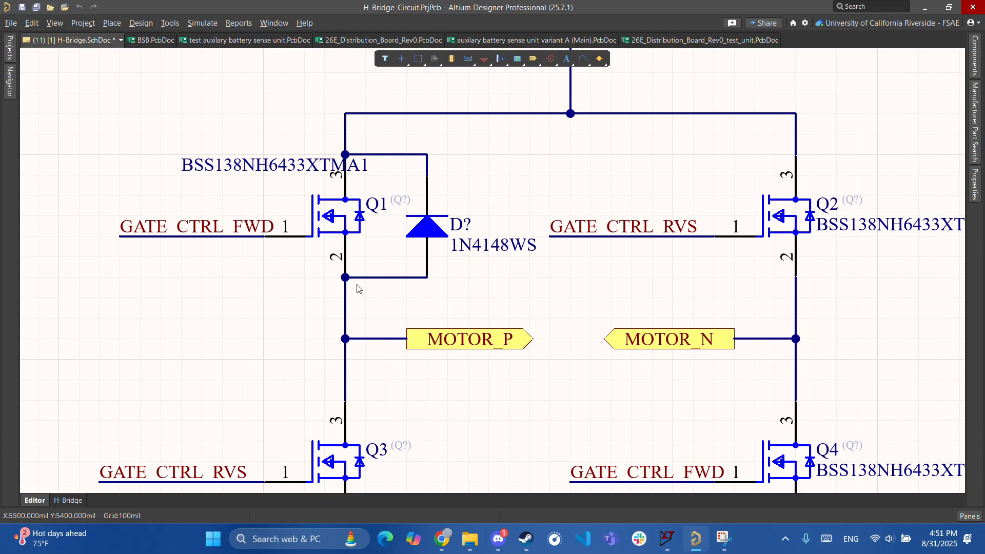
right_click_drag(508, 174, 439, 245)
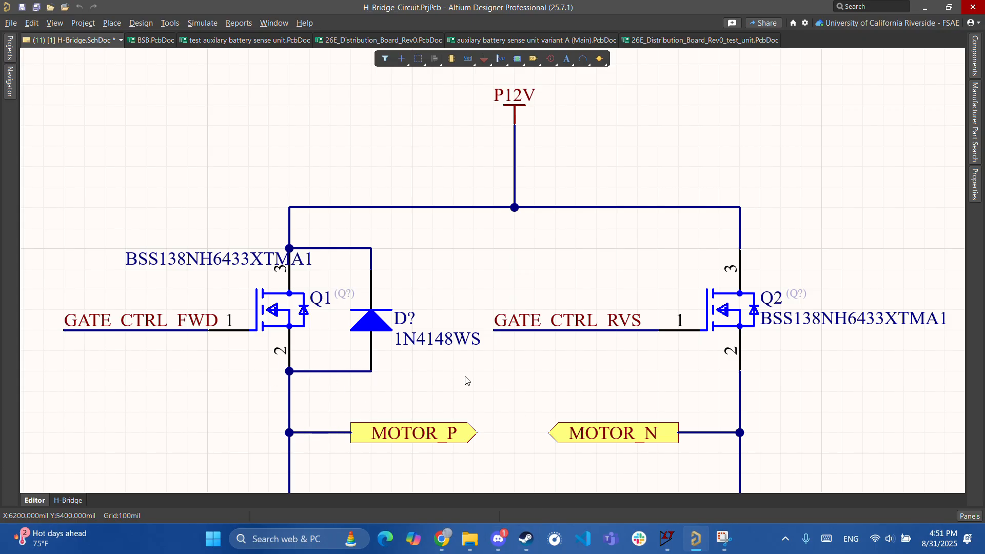
scroll(462, 333, "down", 3, "ctrl")
scroll(442, 316, "up", 4, "ctrl")
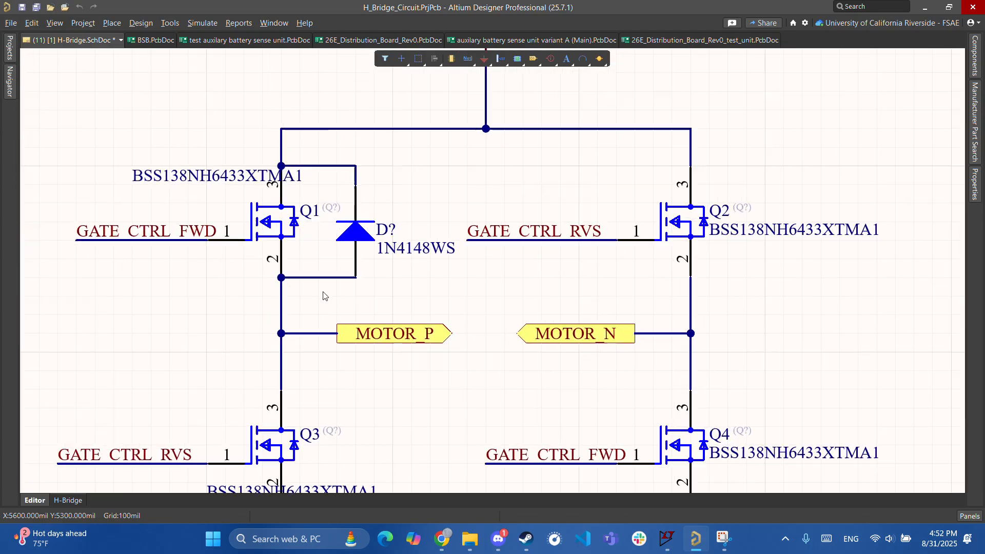
scroll(452, 334, "down", 3, "ctrl")
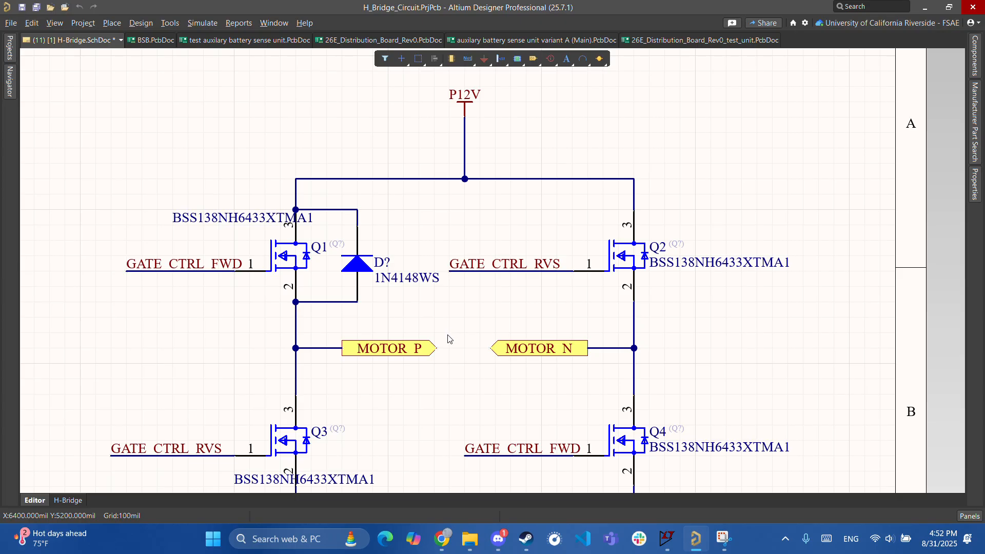
scroll(350, 249, "up", 5, "ctrl")
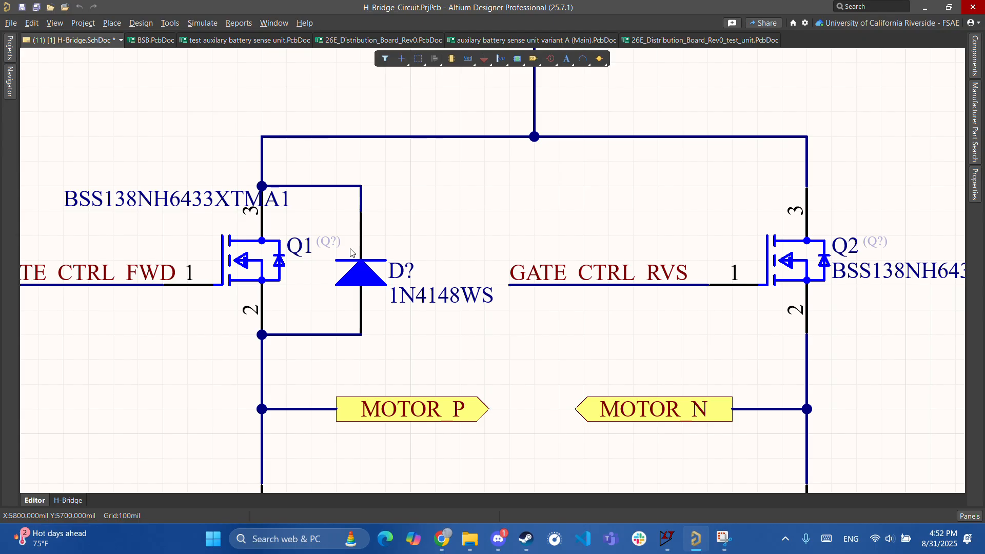
scroll(326, 234, "down", 9, "ctrl")
right_click_drag(431, 261, 412, 287)
scroll(413, 288, "up", 4, "ctrl")
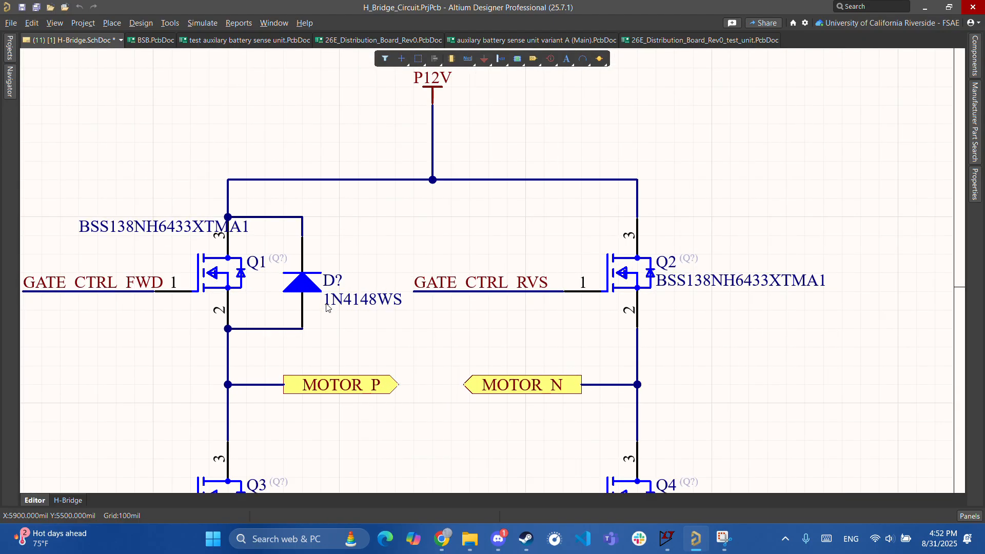
scroll(467, 343, "down", 1, "ctrl")
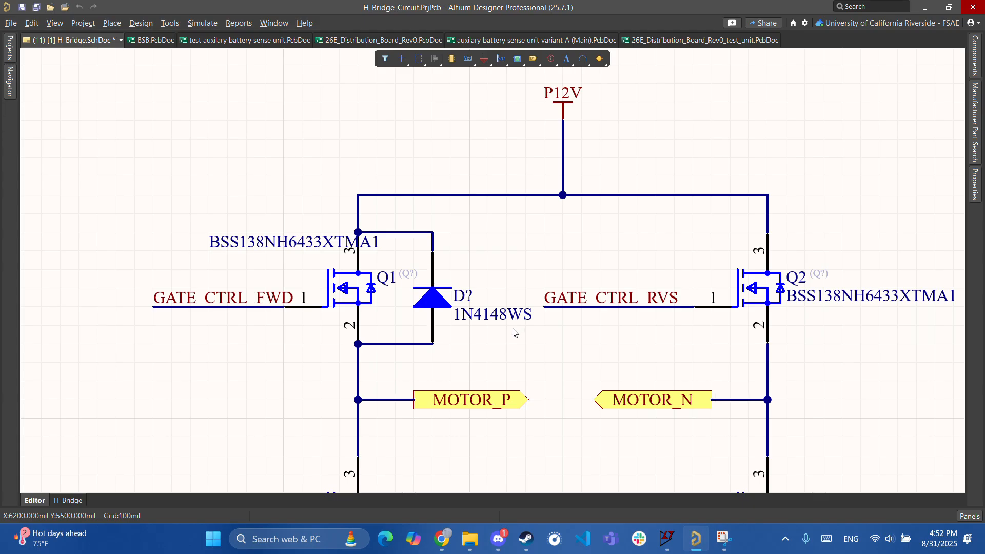
right_click_drag(534, 393, 499, 310)
scroll(518, 345, "up", 3, "ctrl")
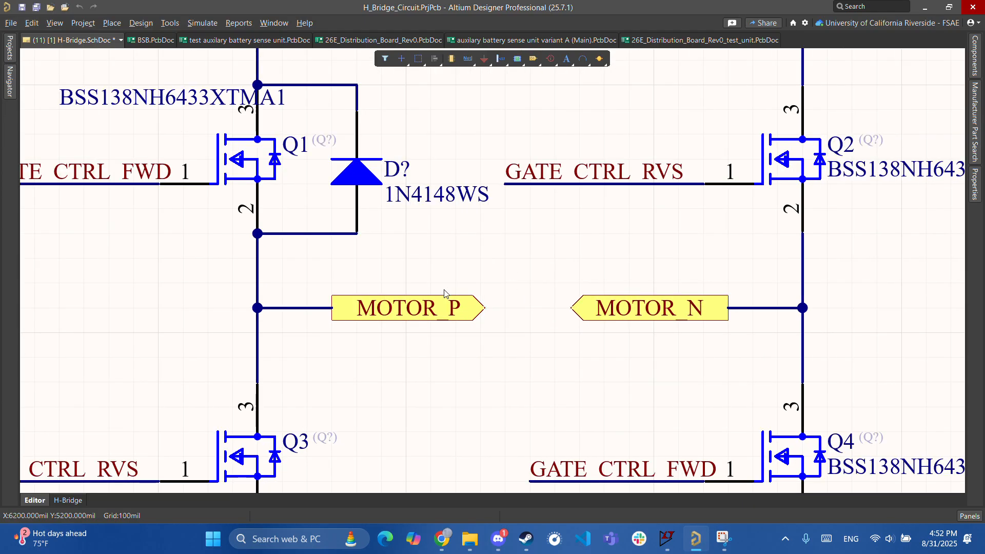
right_click_drag(518, 273, 453, 296)
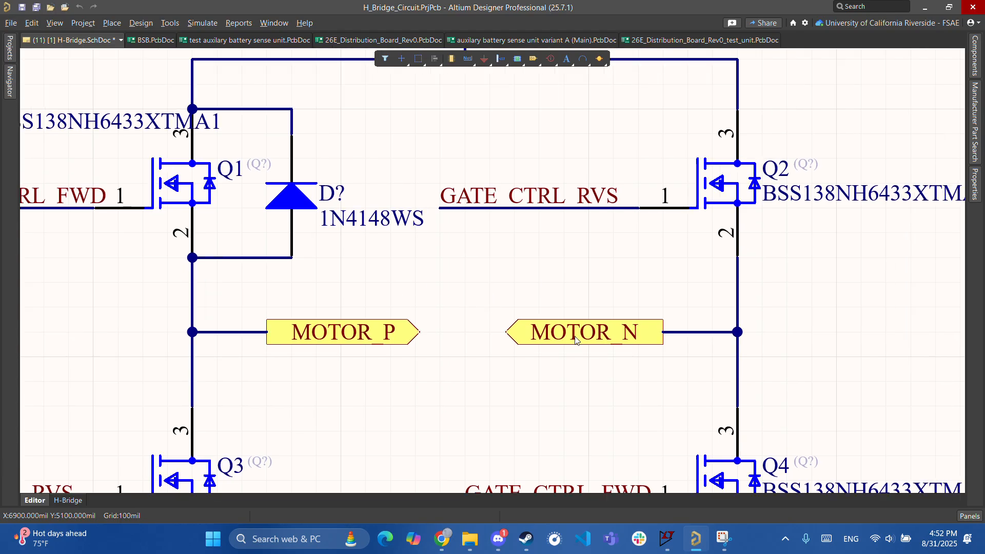
scroll(486, 364, "up", 1)
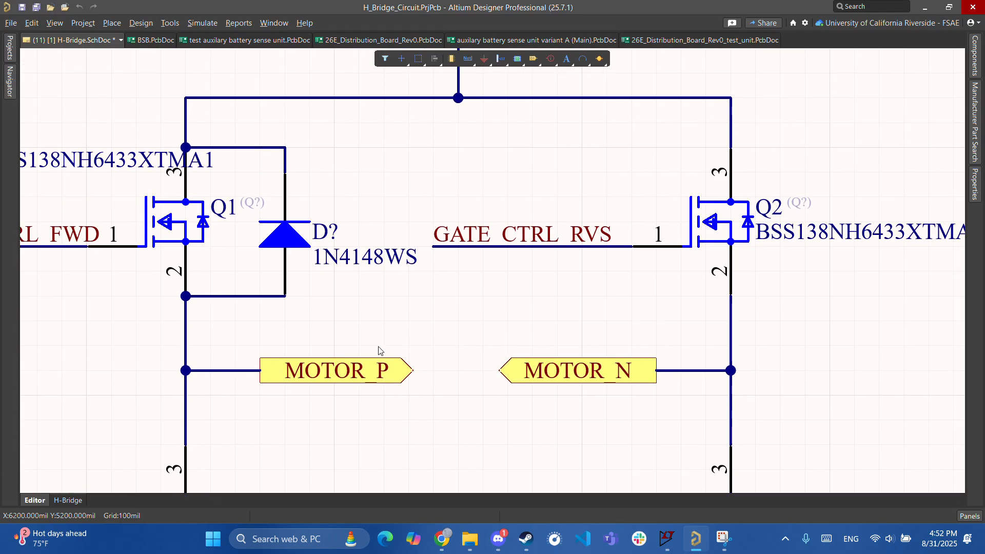
scroll(359, 380, "up", 1)
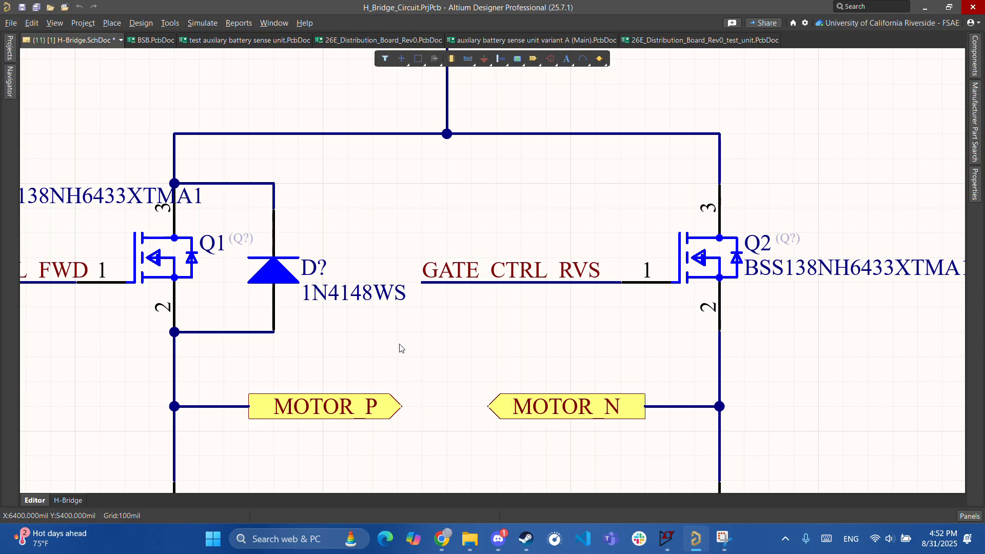
scroll(507, 407, "down", 2, "ctrl")
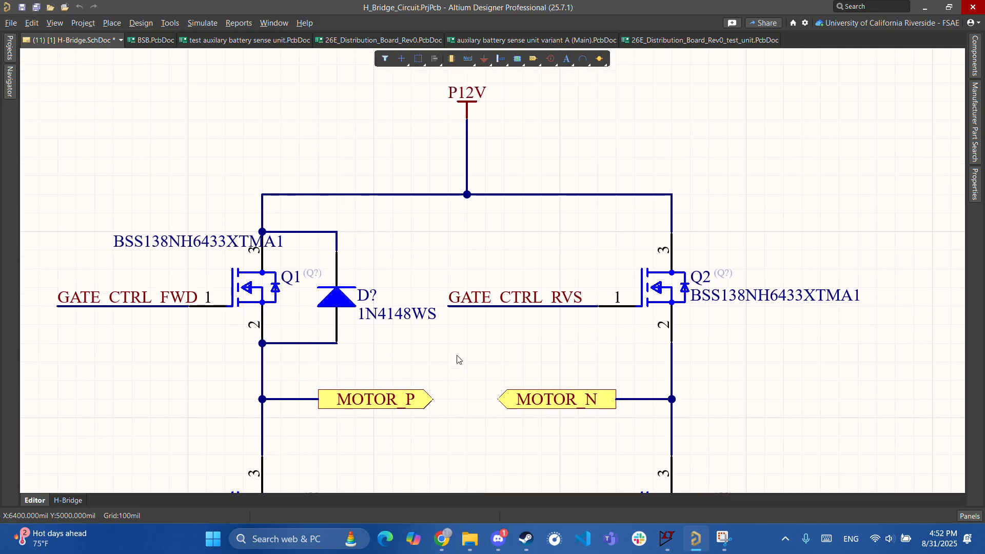
scroll(435, 425, "up", 2, "ctrl")
right_click_drag(454, 347, 642, 393)
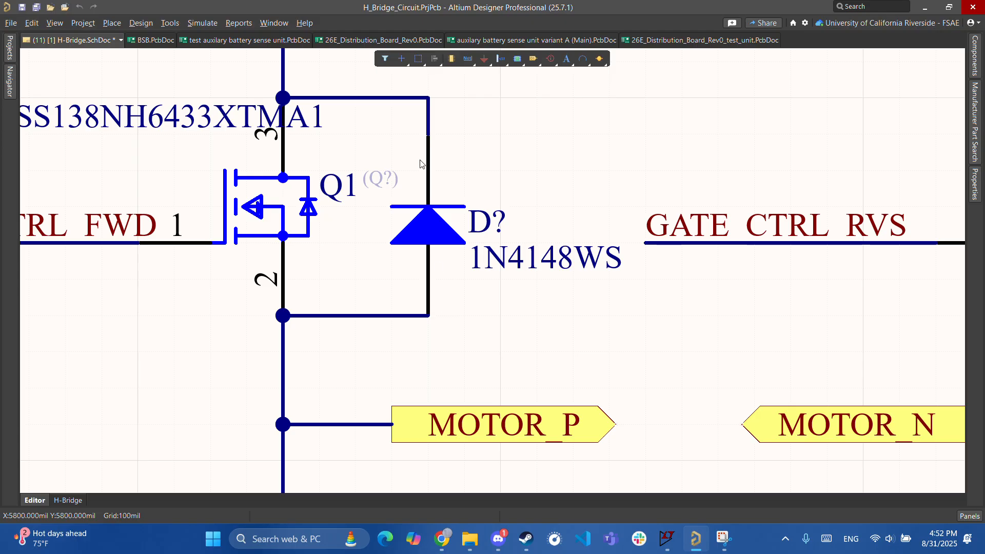
right_click_drag(580, 172, 544, 315)
scroll(541, 312, "down", 2, "ctrl")
scroll(539, 312, "down", 1)
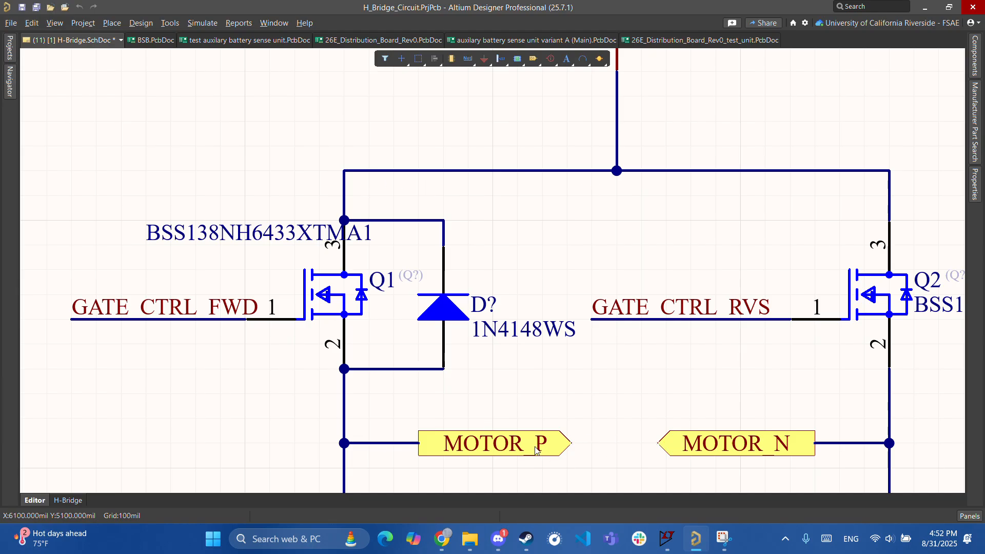
right_click_drag(492, 397, 454, 275)
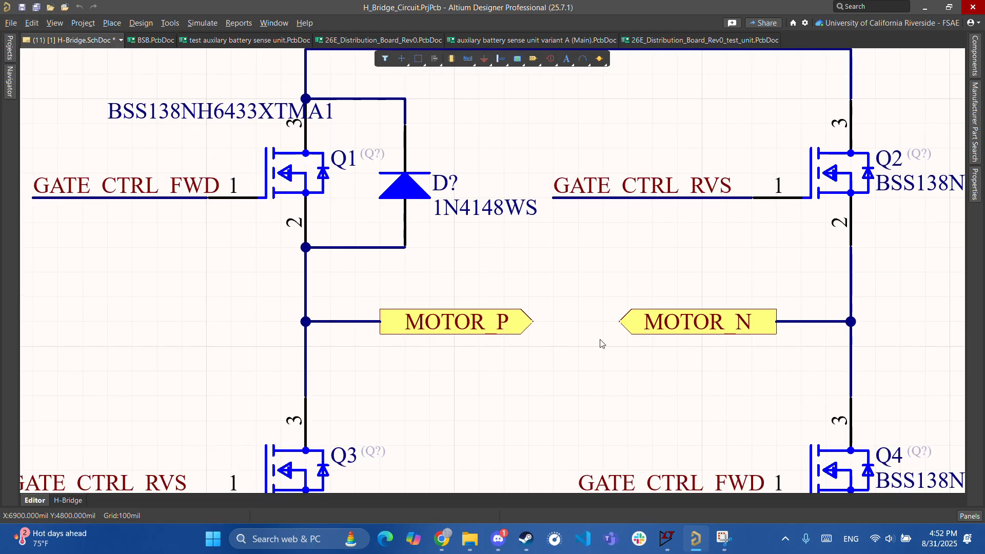
right_click_drag(497, 240, 523, 342)
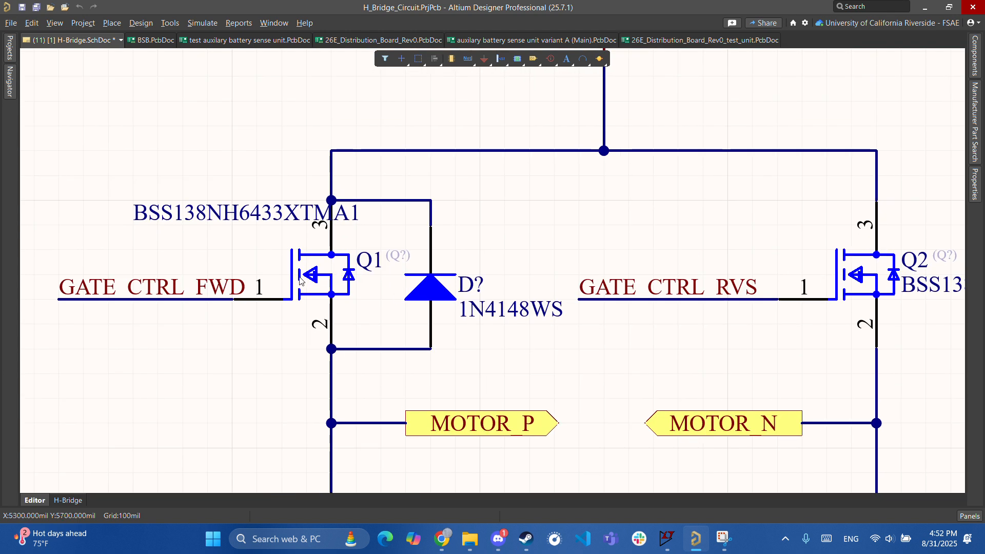
right_click_drag(351, 370, 381, 292)
right_click_drag(411, 227, 455, 428)
right_click_drag(402, 367, 663, 412)
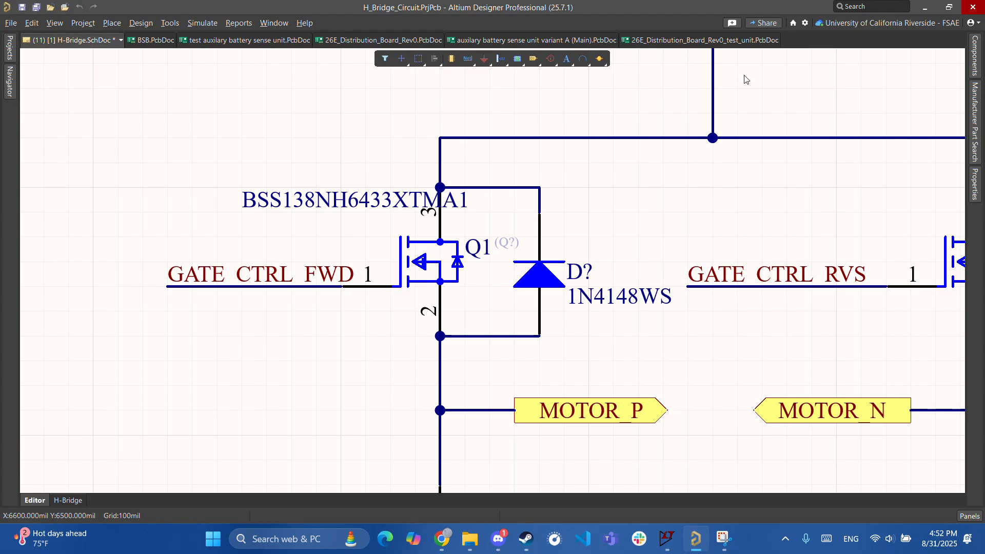
right_click_drag(626, 466, 452, 334)
right_click_drag(558, 294, 535, 385)
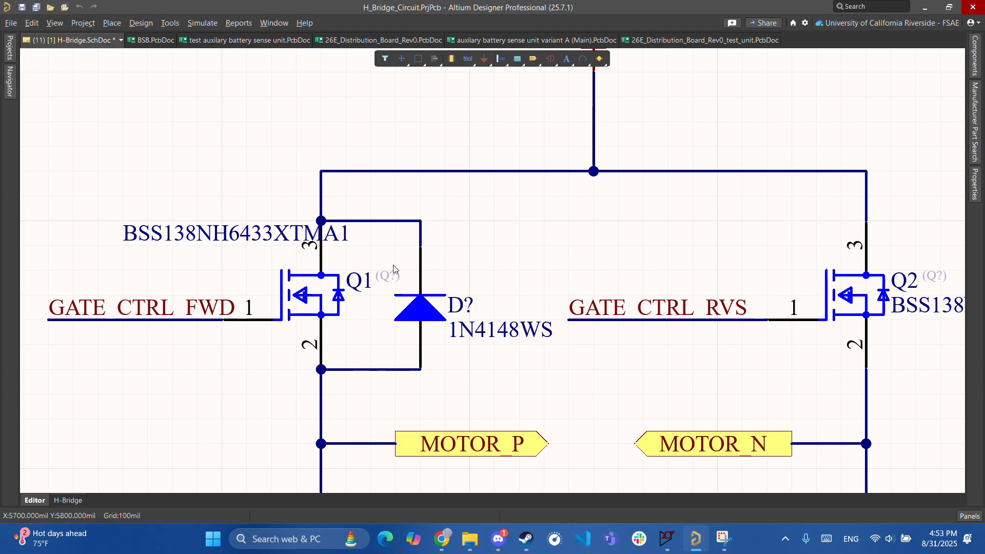
right_click_drag(597, 450, 593, 347)
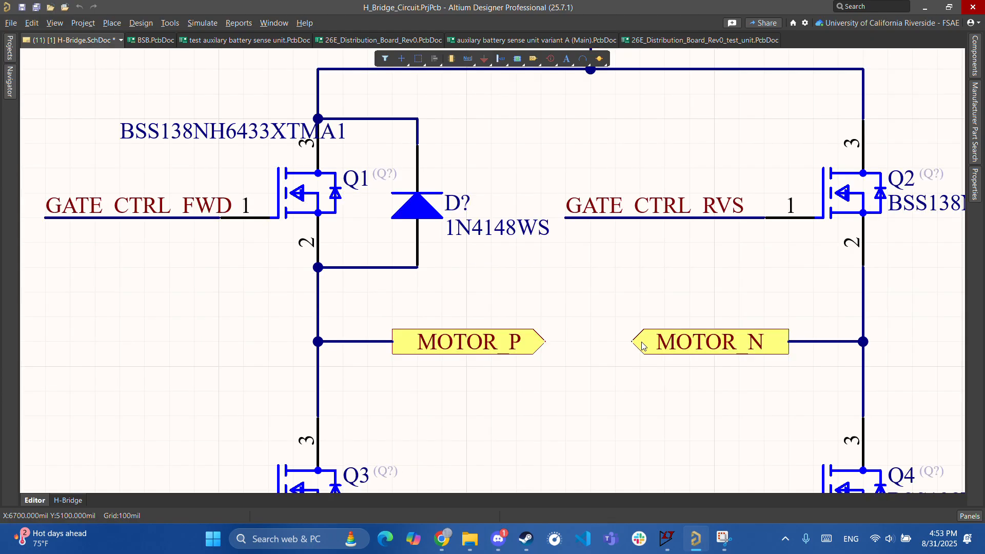
right_click_drag(491, 282, 538, 390)
right_click_drag(341, 455, 575, 103)
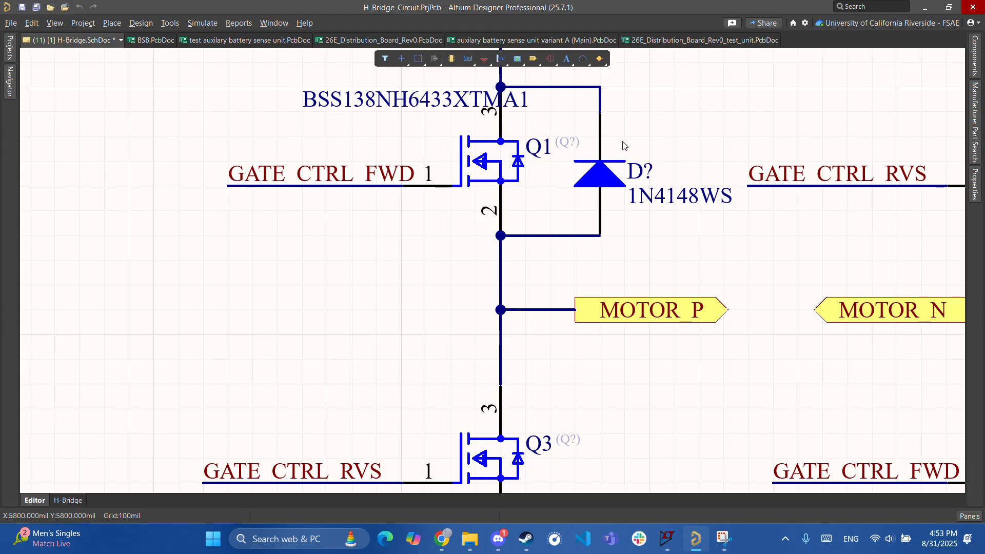
right_click_drag(686, 280, 635, 374)
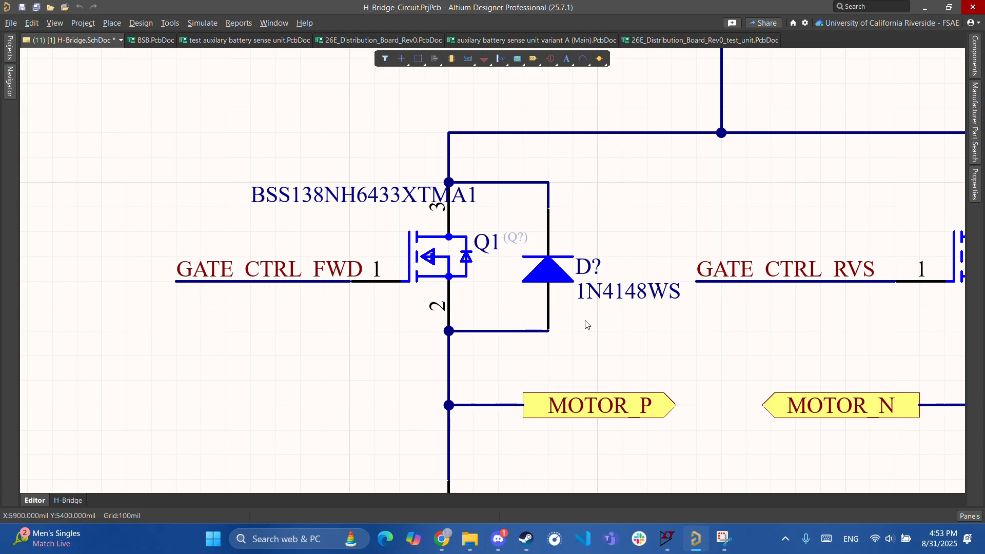
right_click_drag(725, 189, 661, 222)
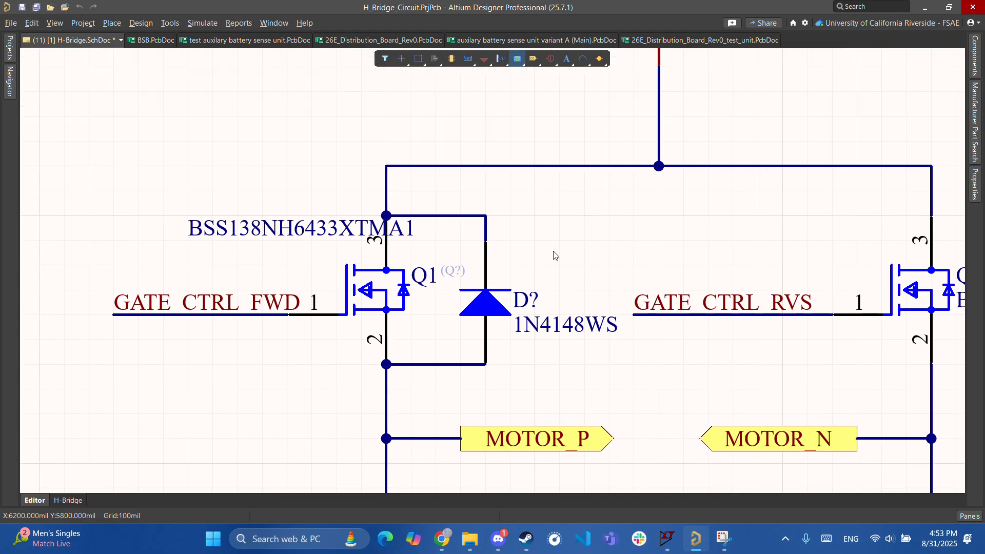
- Open diode D?'s properties to read the 1N4148WS description and scroll to its Parameters
double_click(485, 299)
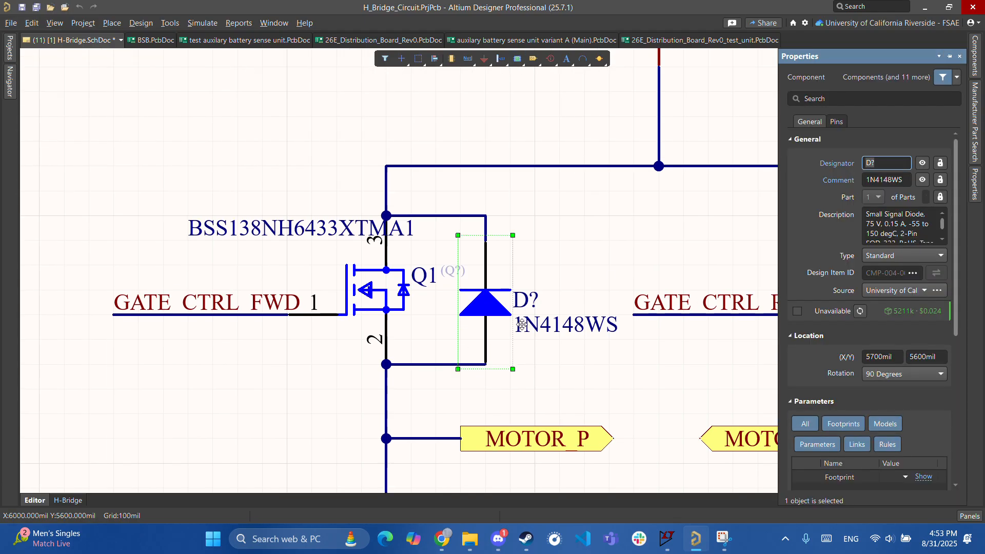
left_click(886, 228)
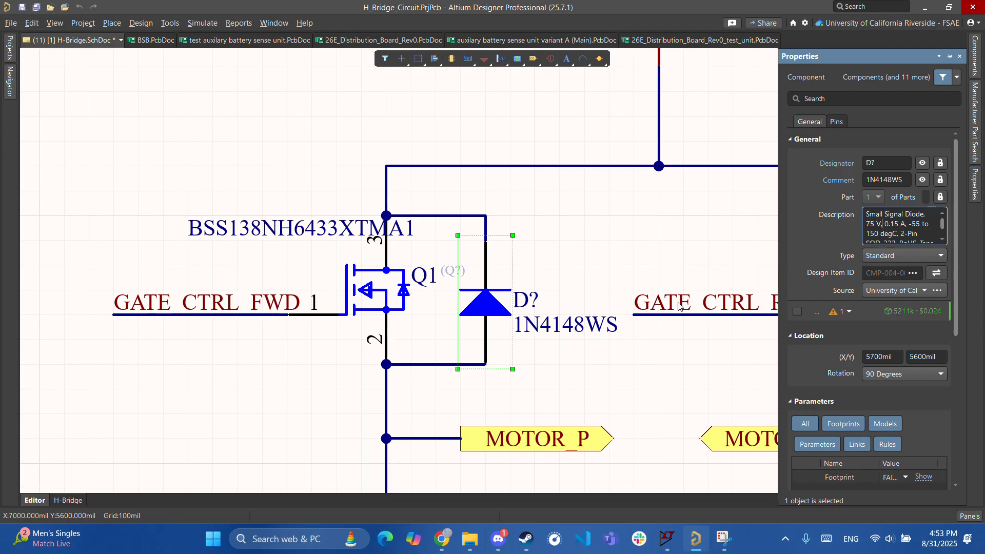
left_click(610, 407)
right_click_drag(593, 415, 410, 375)
right_click_drag(435, 272, 559, 270)
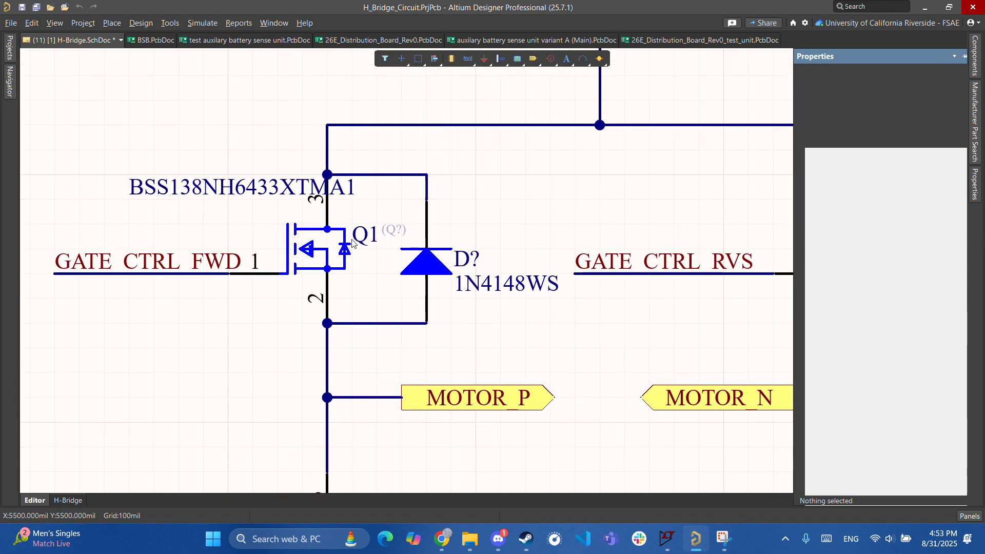
scroll(448, 352, "down", 2, "ctrl")
right_click_drag(543, 294, 485, 327)
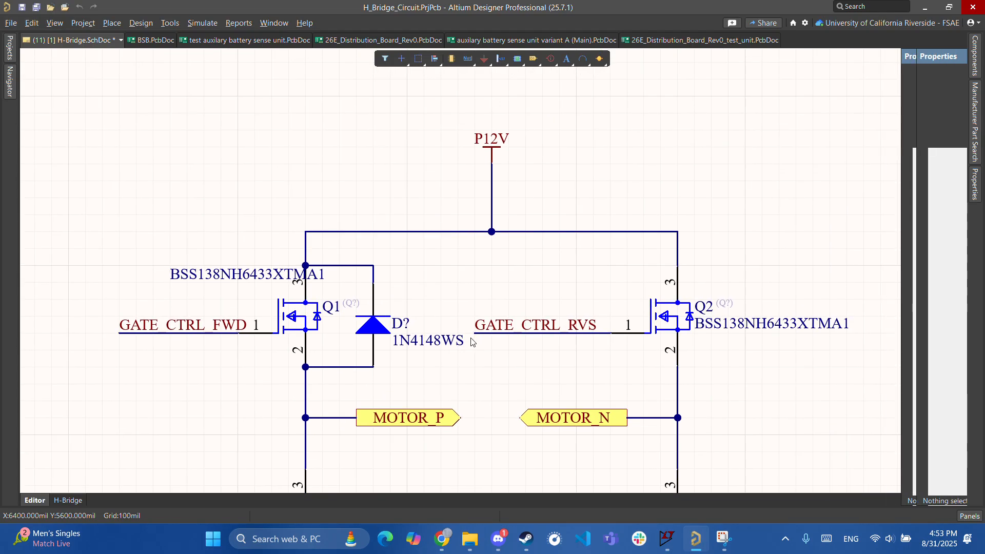
scroll(449, 381, "down", 1, "ctrl")
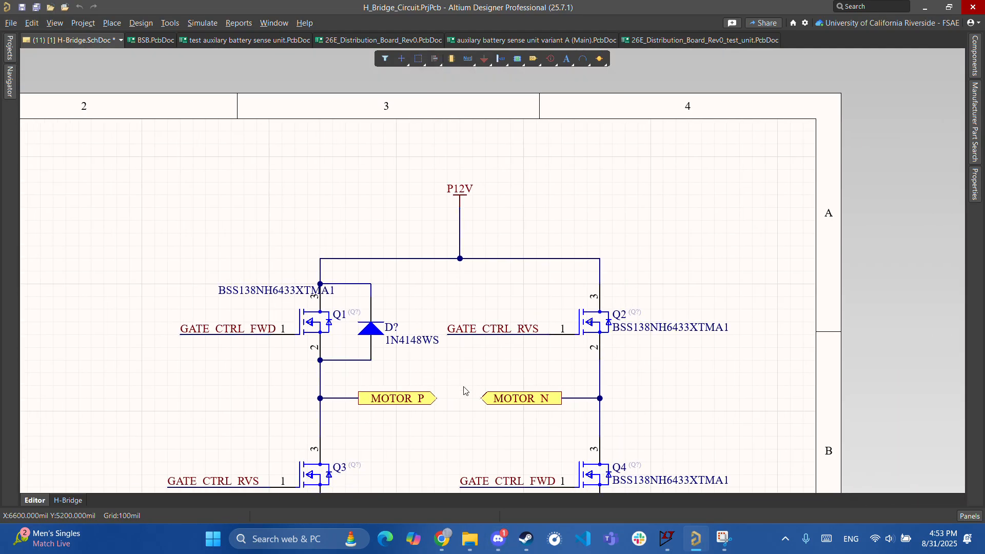
scroll(380, 307, "up", 4, "ctrl")
double_click(374, 283)
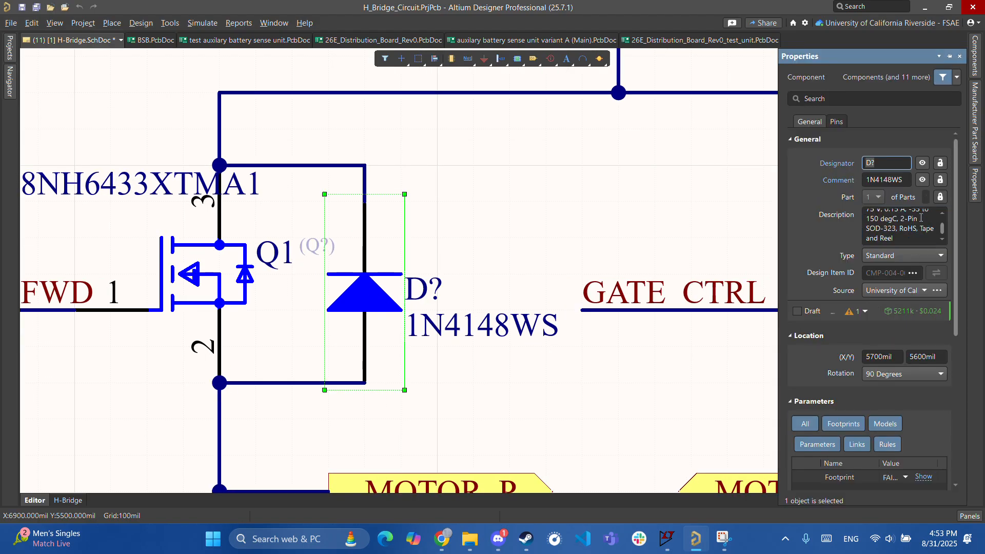
scroll(878, 303, "down", 4)
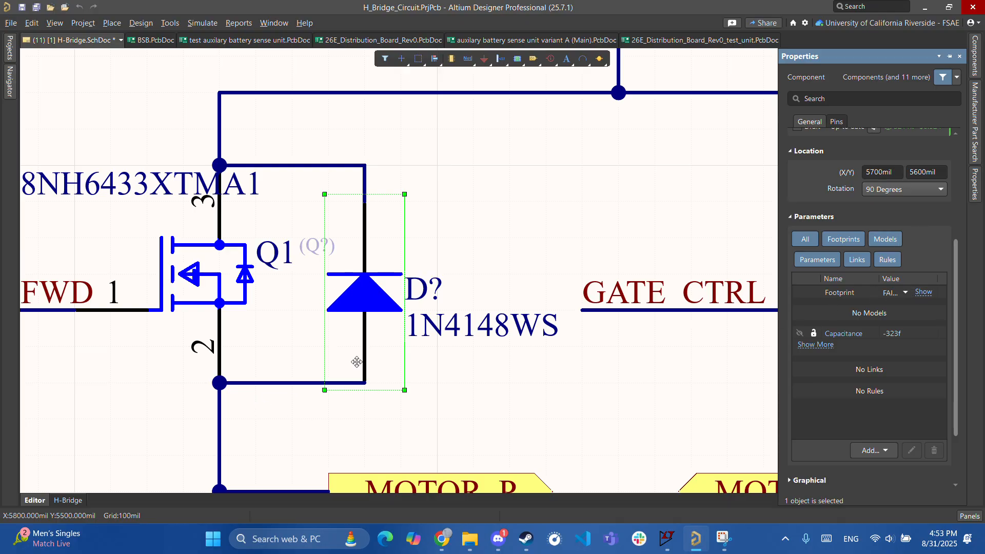
right_click_drag(403, 180, 428, 230)
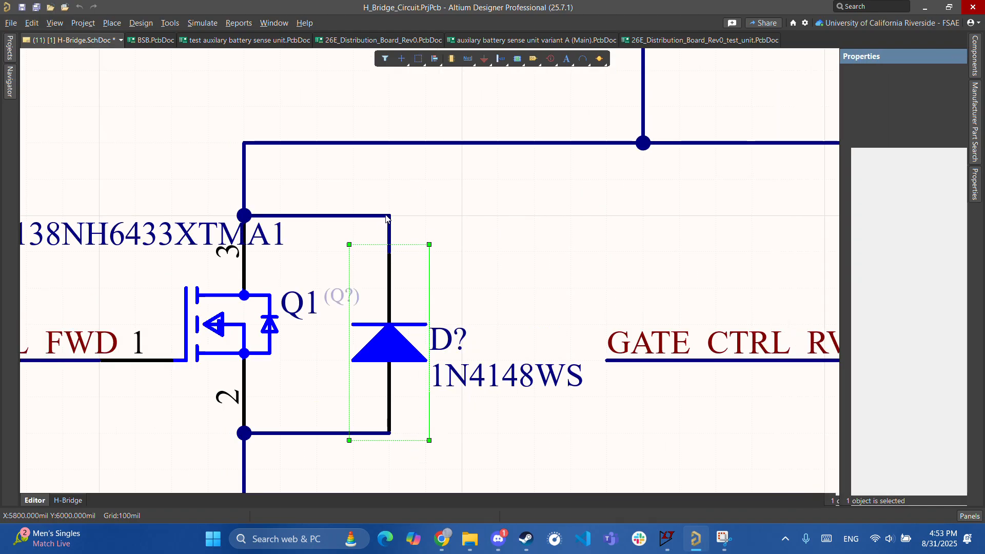
left_click(525, 243)
left_click(396, 349)
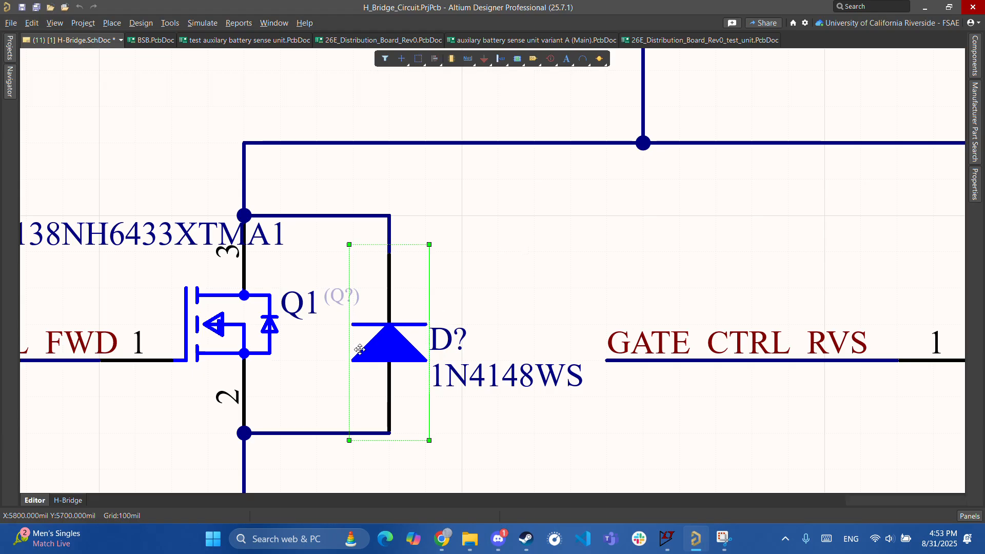
right_click_drag(471, 307, 468, 119)
right_click_drag(561, 258, 510, 386)
scroll(510, 388, "down", 3)
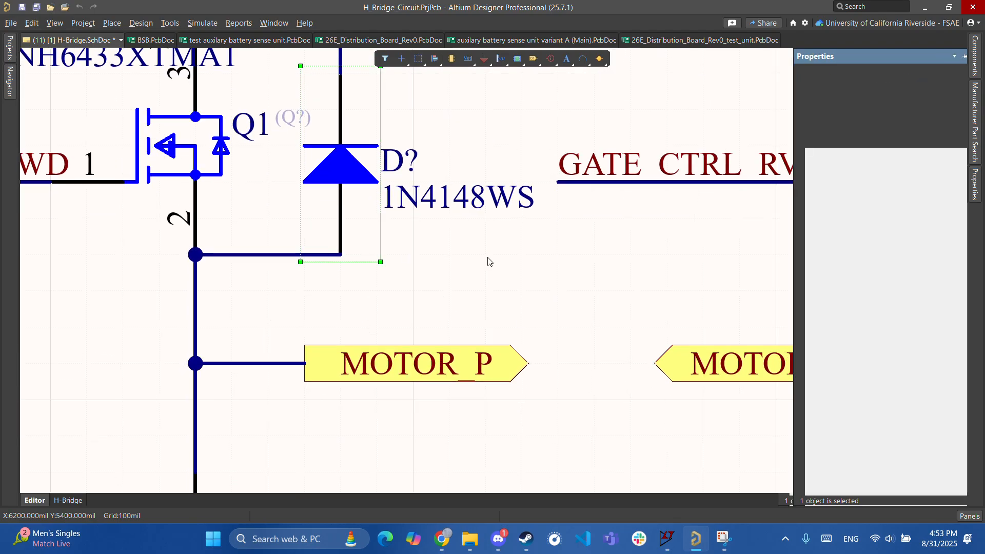
scroll(528, 349, "up", 2)
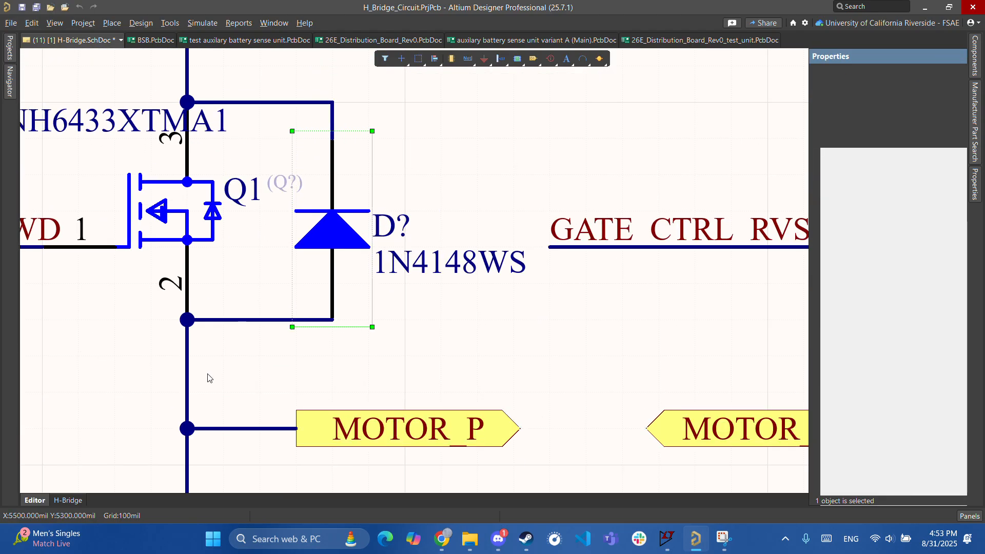
scroll(389, 303, "up", 2)
scroll(516, 285, "down", 3)
scroll(409, 246, "up", 4)
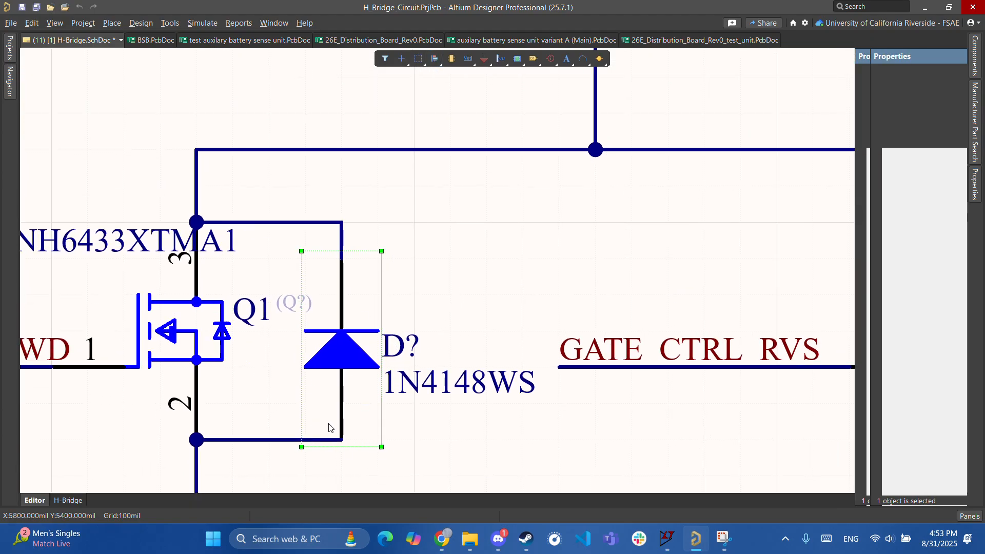
scroll(360, 390, "down", 3)
left_click(384, 371)
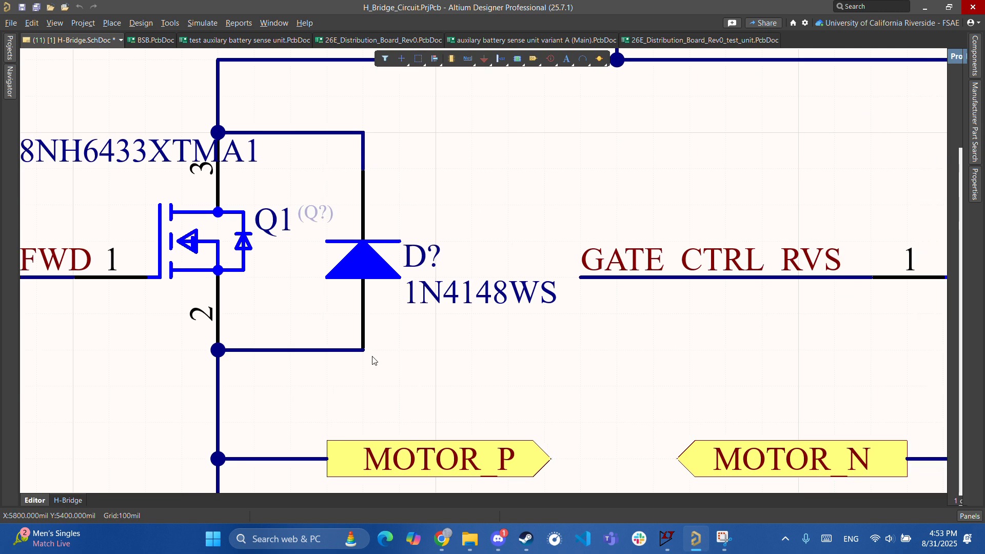
scroll(359, 369, "up", 1)
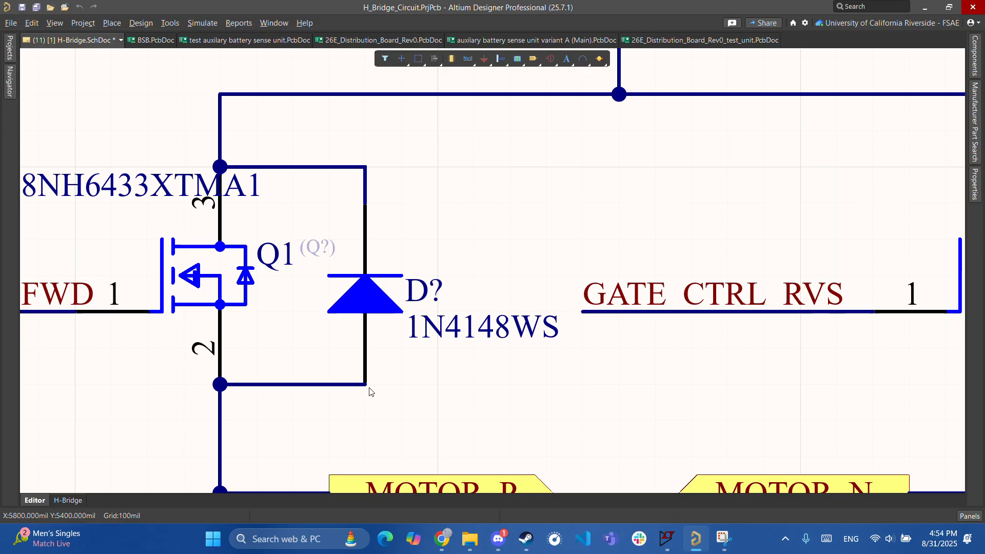
scroll(388, 383, "up", 10)
scroll(391, 288, "right", 4)
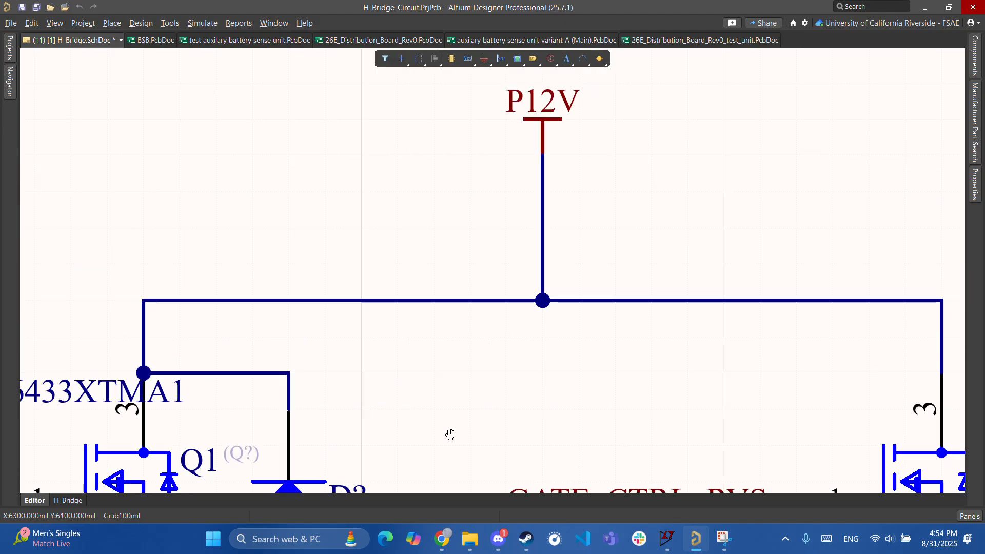
scroll(508, 248, "down", 7)
scroll(508, 249, "left", 4)
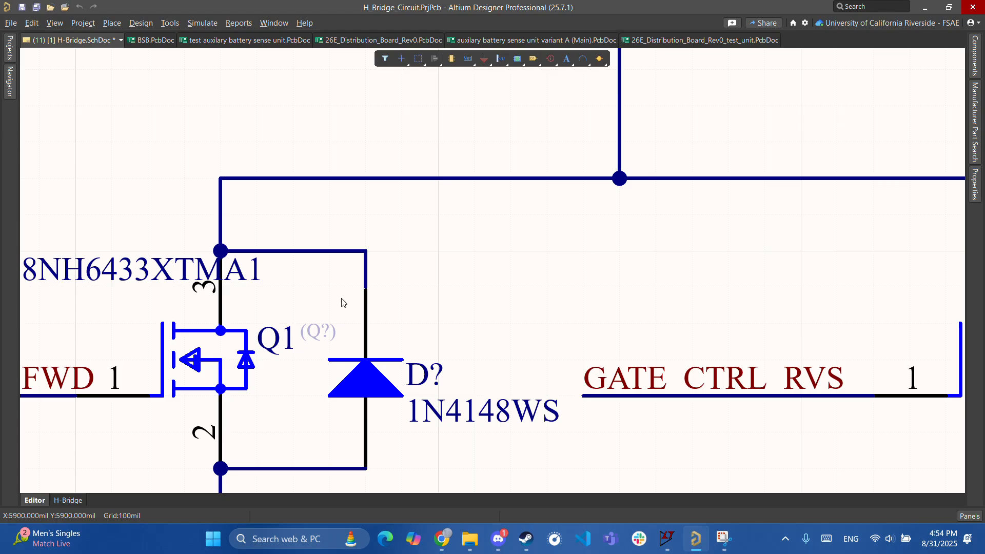
scroll(513, 202, "down", 4)
scroll(523, 180, "left", 3)
scroll(526, 270, "down", 3, "ctrl")
scroll(507, 272, "down", 2)
scroll(507, 273, "right", 4, "shift")
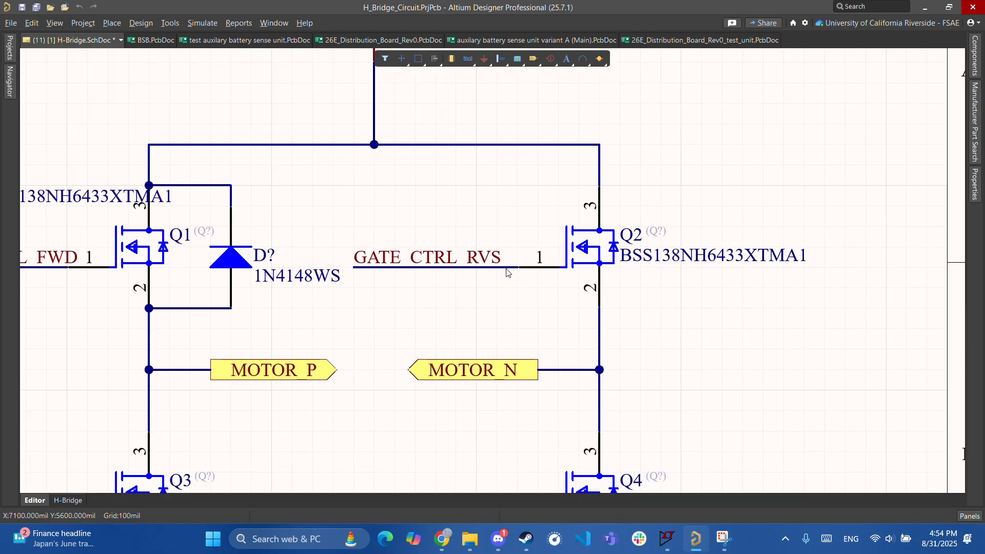
scroll(507, 272, "down", 2, "ctrl")
scroll(464, 315, "right", 3, "shift")
scroll(471, 282, "down", 3, "ctrl")
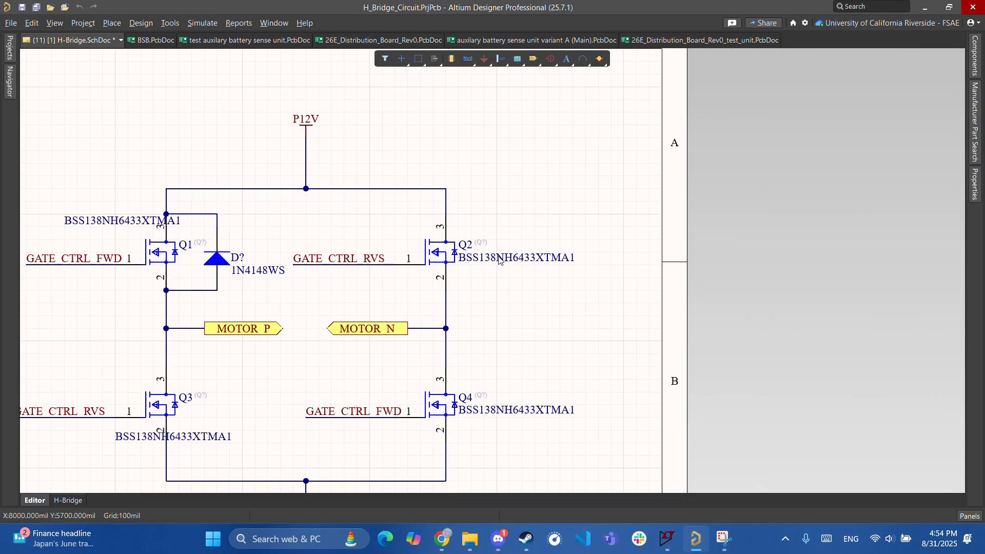
scroll(431, 297, "left", 3, "shift")
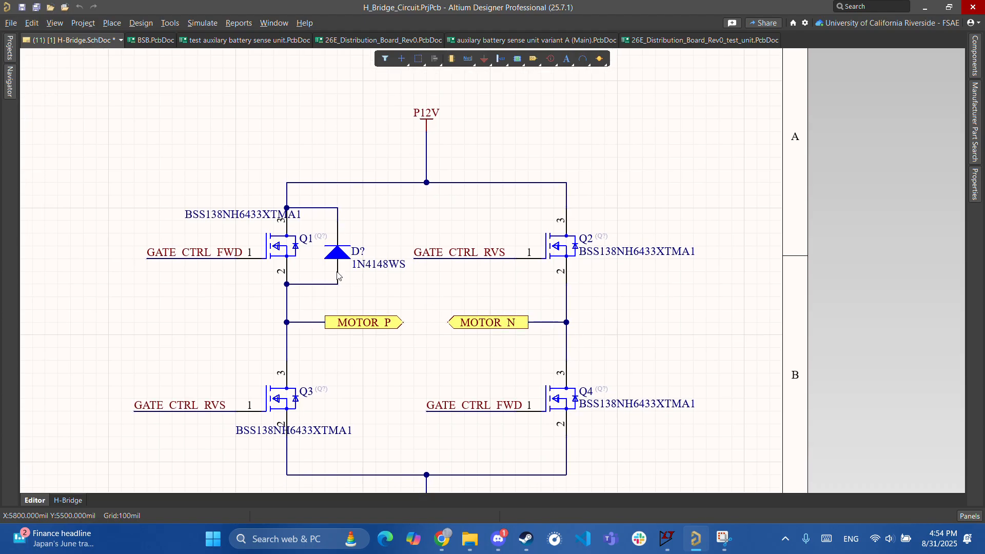
scroll(339, 277, "up", 2, "ctrl")
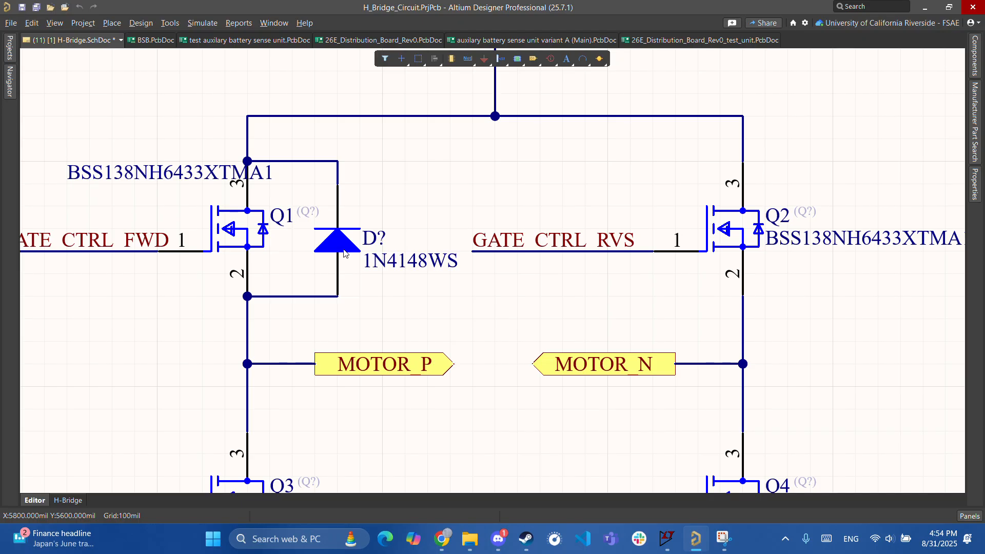
- Change the Q1 diode's designator from D? to D1 in the Properties panel
double_click(343, 251)
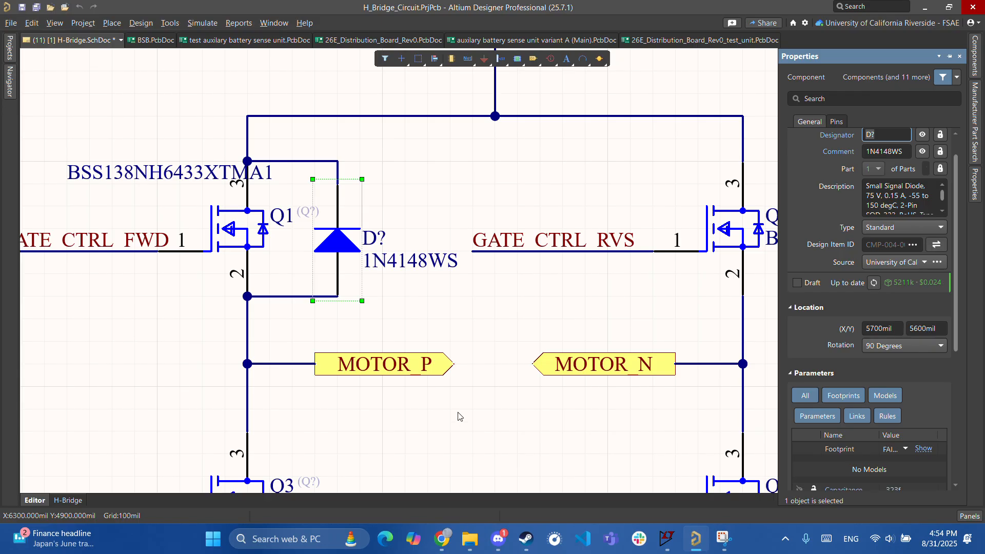
scroll(896, 285, "up", 1)
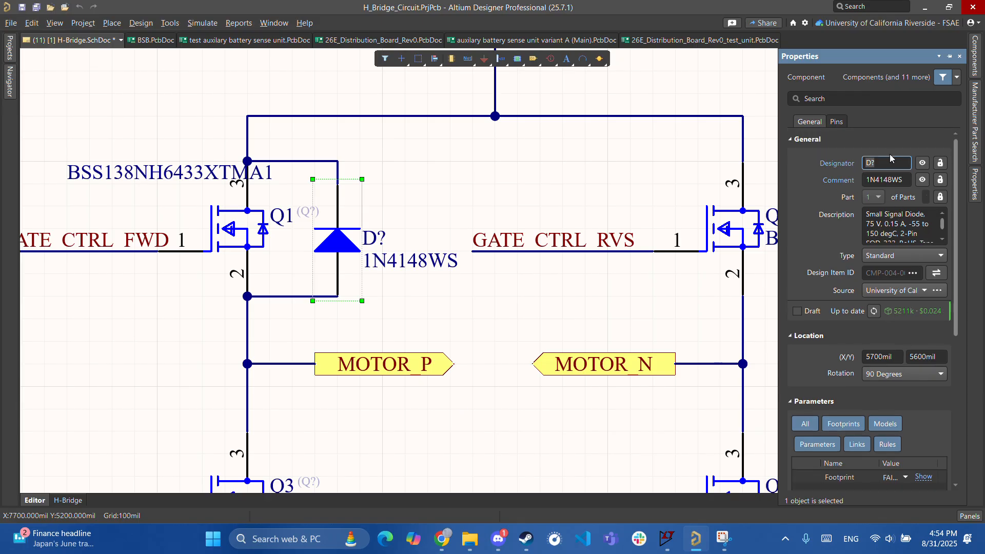
type("1")
key("Return")
left_click(462, 330)
scroll(461, 330, "down", 2, "ctrl")
right_click_drag(511, 312, 436, 339)
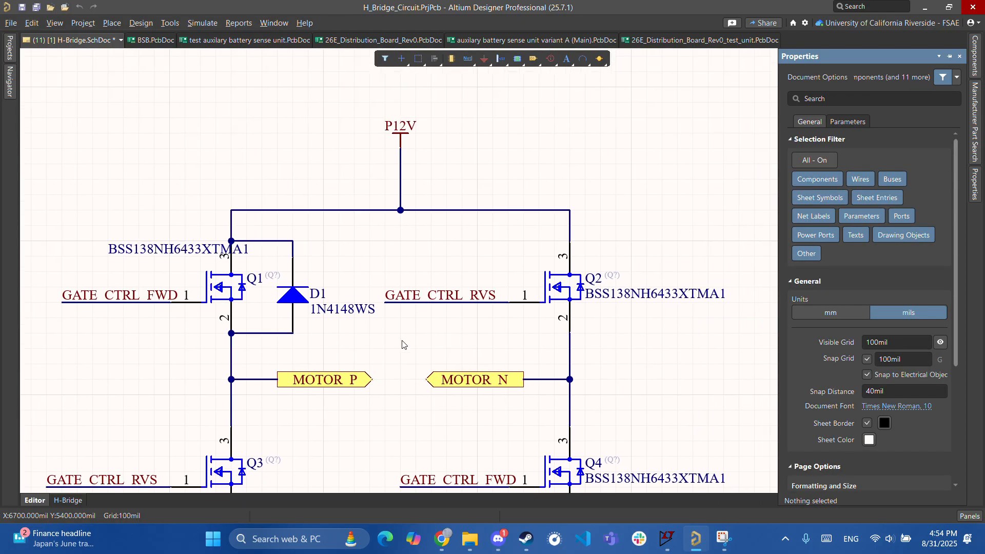
scroll(280, 331, "up", 3, "ctrl")
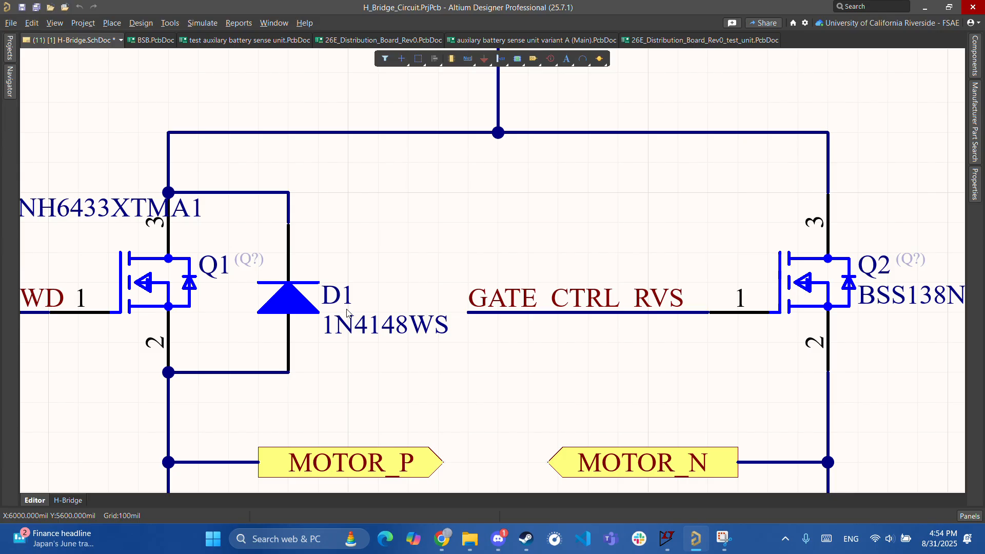
scroll(406, 359, "down", 2, "ctrl")
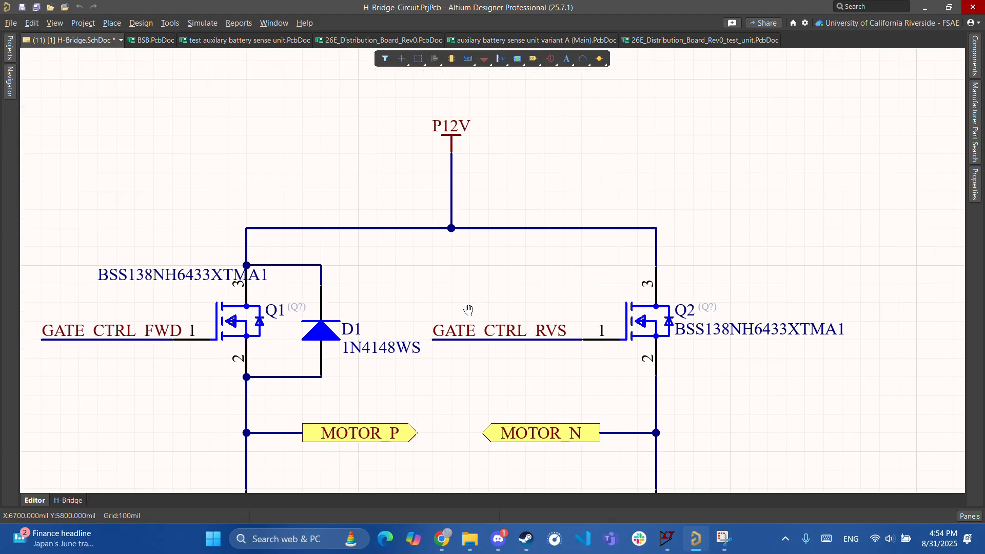
right_click_drag(488, 299, 439, 317)
left_click(279, 356)
right_click_drag(411, 352, 455, 287)
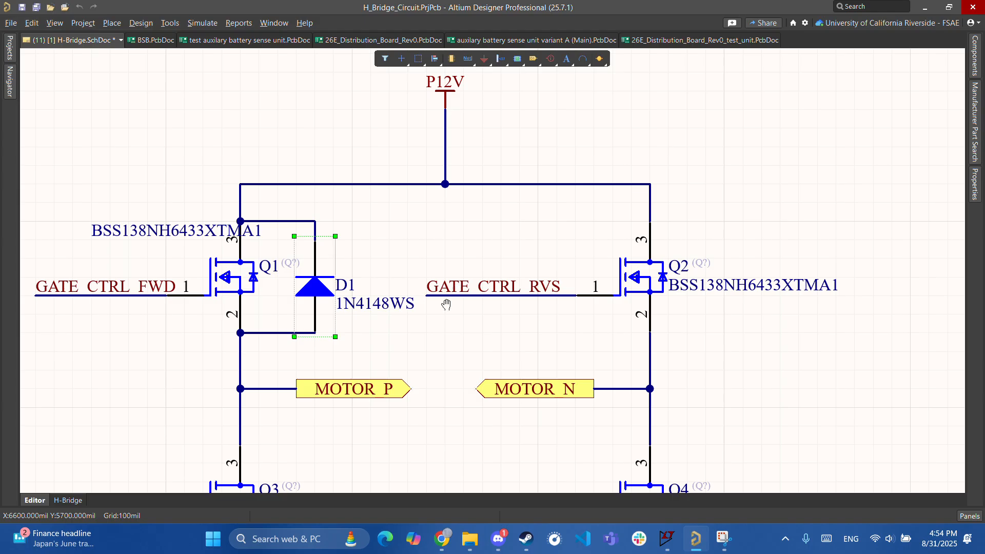
left_click(283, 324)
scroll(283, 324, "up", 2, "ctrl")
right_click_drag(354, 340, 371, 368)
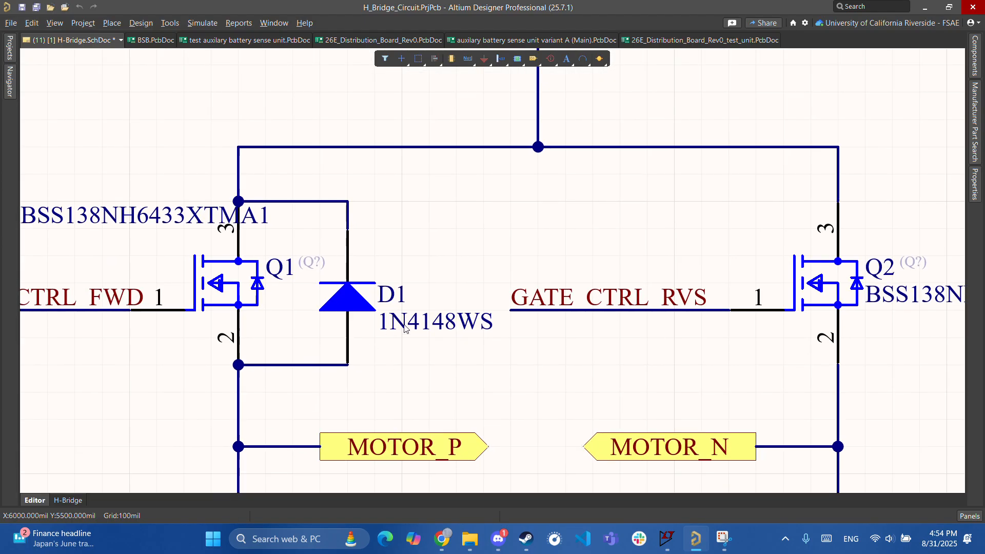
right_click_drag(268, 360, 287, 393)
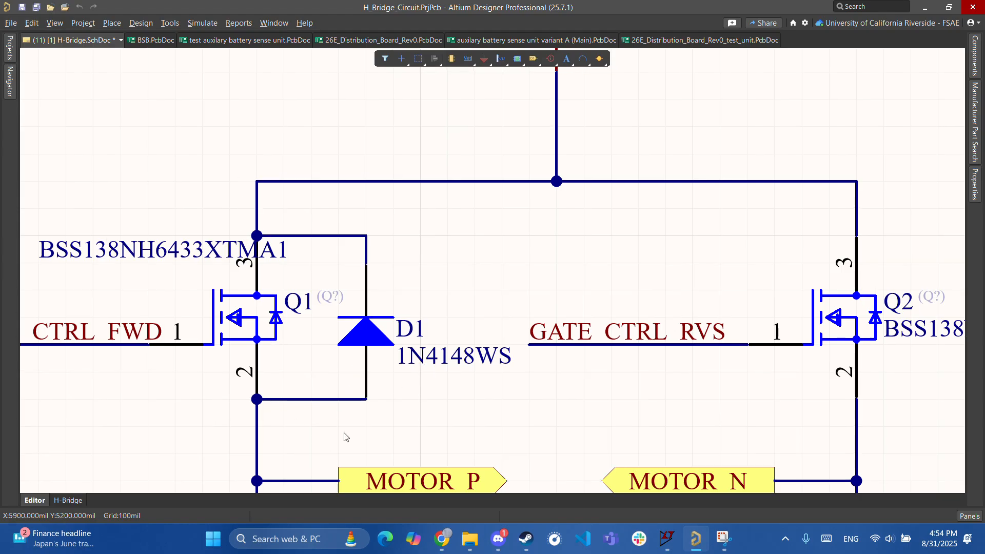
scroll(440, 330, "down", 1, "ctrl")
scroll(441, 330, "down", 1, "ctrl")
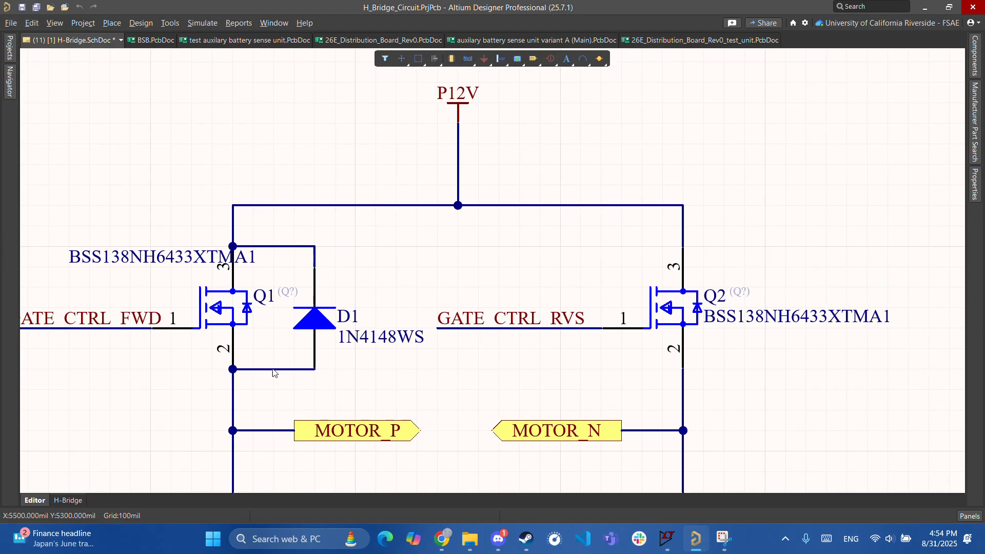
scroll(326, 330, "up", 2, "ctrl")
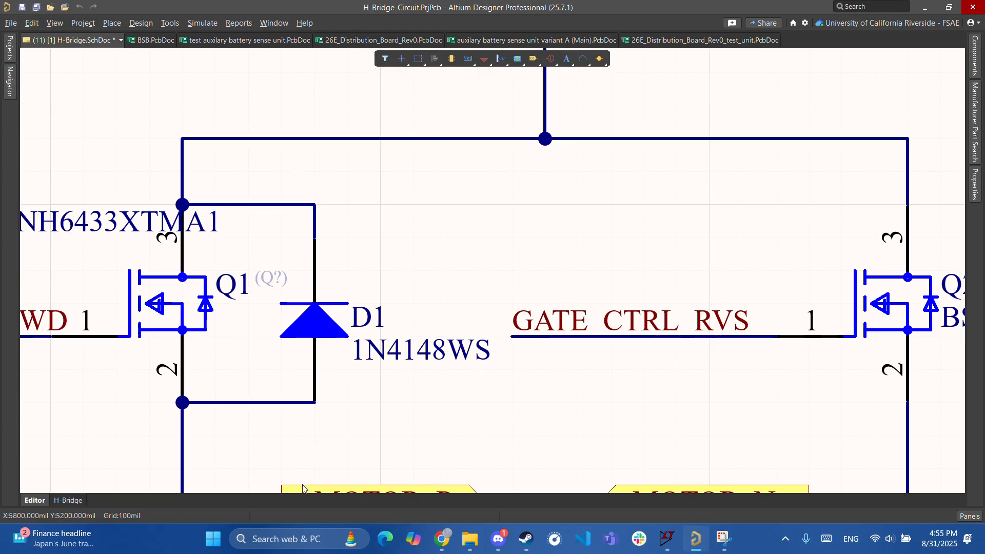
scroll(358, 420, "down", 3, "ctrl")
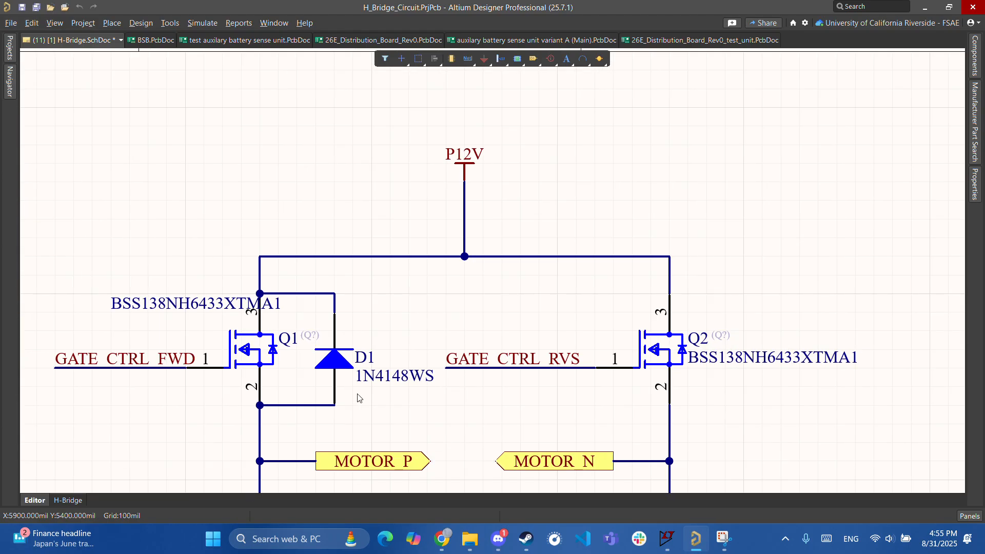
scroll(357, 369, "up", 2, "ctrl")
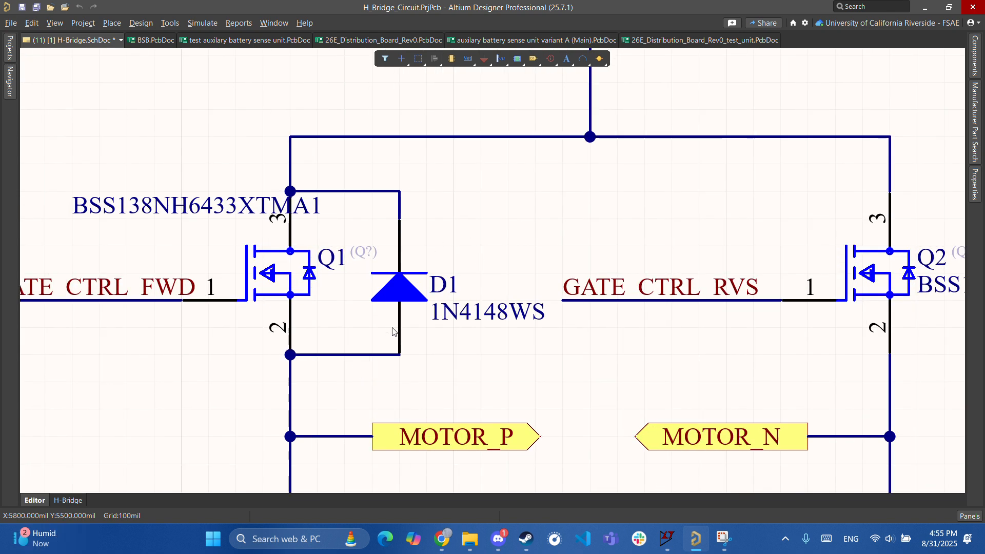
scroll(393, 331, "down", 2, "ctrl")
right_click_drag(402, 368, 393, 413)
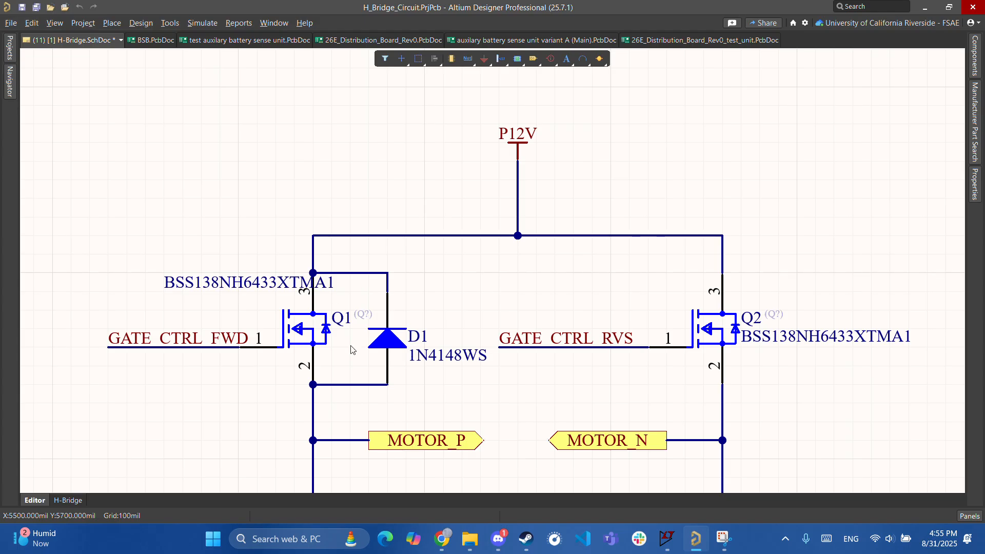
scroll(380, 395, "up", 4, "ctrl")
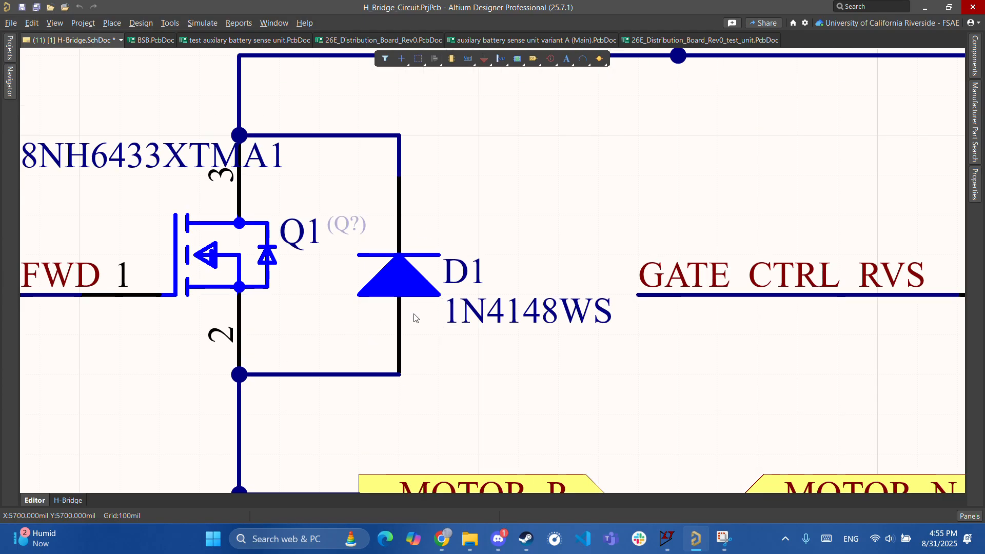
scroll(447, 292, "down", 5, "ctrl")
right_click_drag(547, 242, 402, 315)
scroll(438, 302, "down", 4, "ctrl")
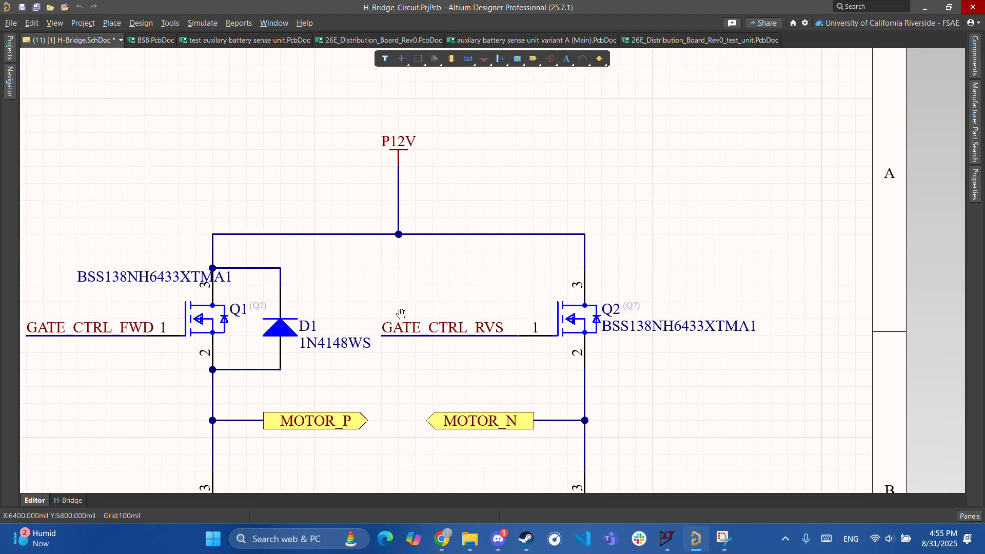
scroll(402, 315, "down", 2, "ctrl")
scroll(385, 353, "up", 5, "ctrl")
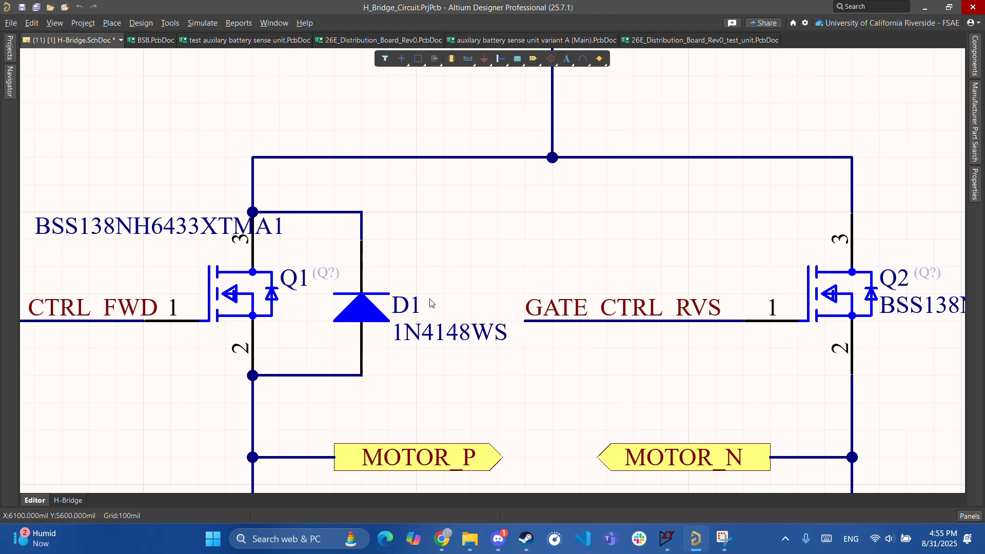
scroll(383, 308, "down", 4, "ctrl")
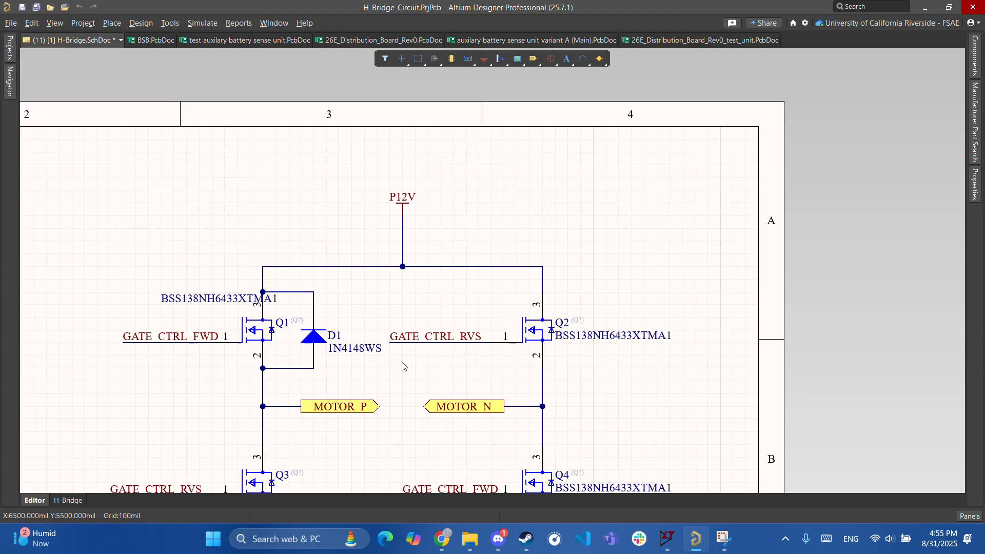
right_click_drag(461, 381, 366, 336)
right_click_drag(513, 319, 437, 302)
scroll(458, 291, "up", 2, "ctrl")
left_click_drag(452, 285, 384, 308)
right_click_drag(417, 348, 718, 354)
scroll(380, 341, "up", 5, "ctrl")
right_click_drag(296, 312, 343, 383)
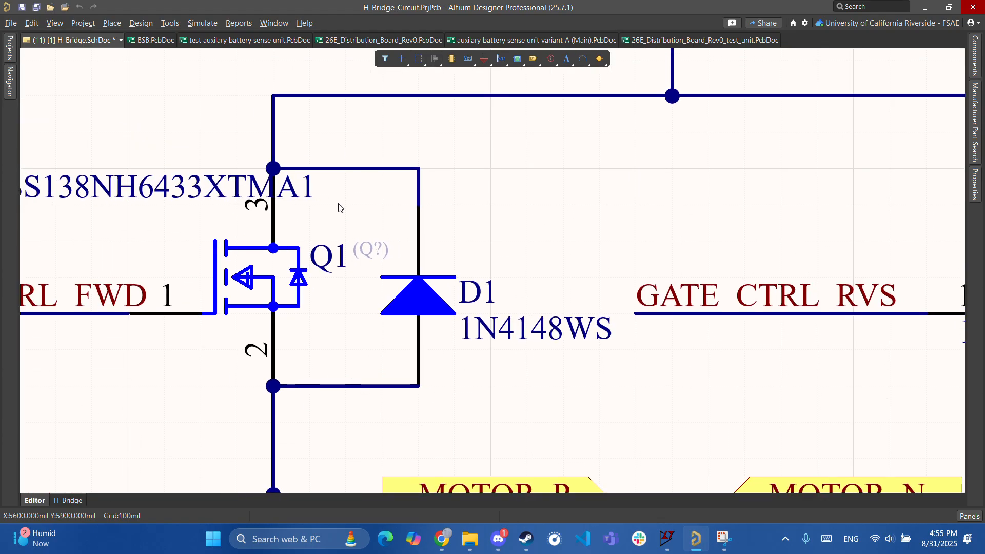
scroll(339, 196, "down", 3, "ctrl")
right_click_drag(402, 171, 388, 257)
scroll(418, 329, "down", 3)
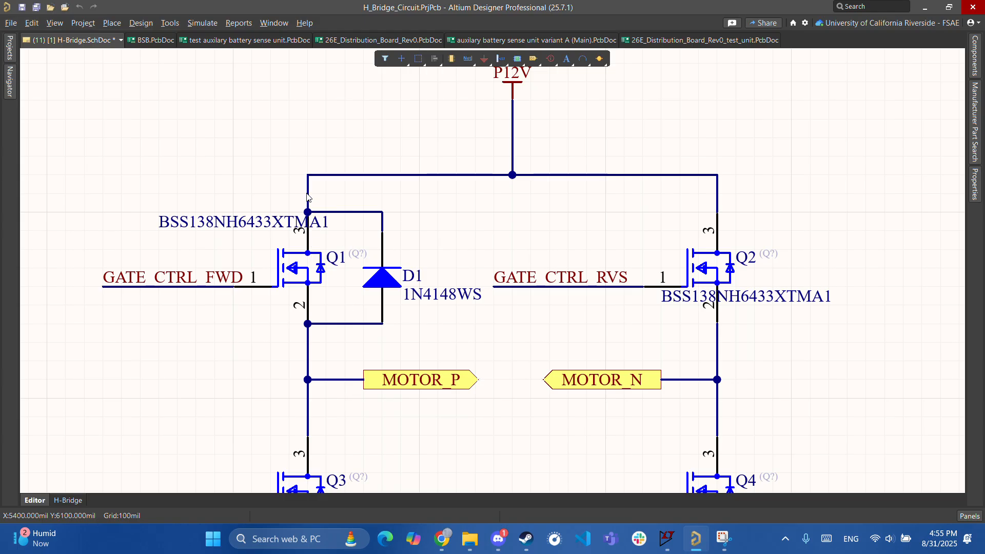
scroll(335, 328, "up", 2, "ctrl")
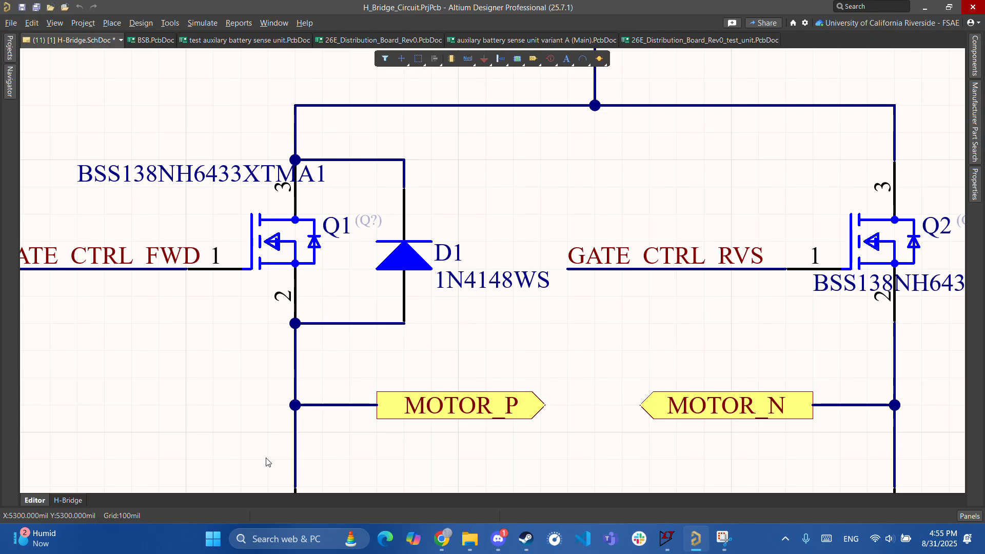
scroll(333, 308, "up", 1)
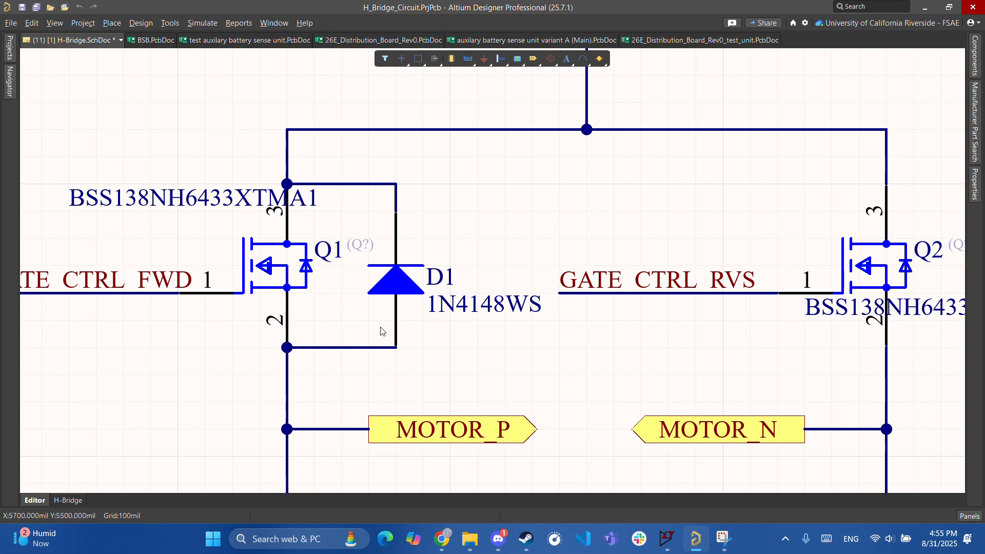
scroll(383, 331, "down", 2, "ctrl")
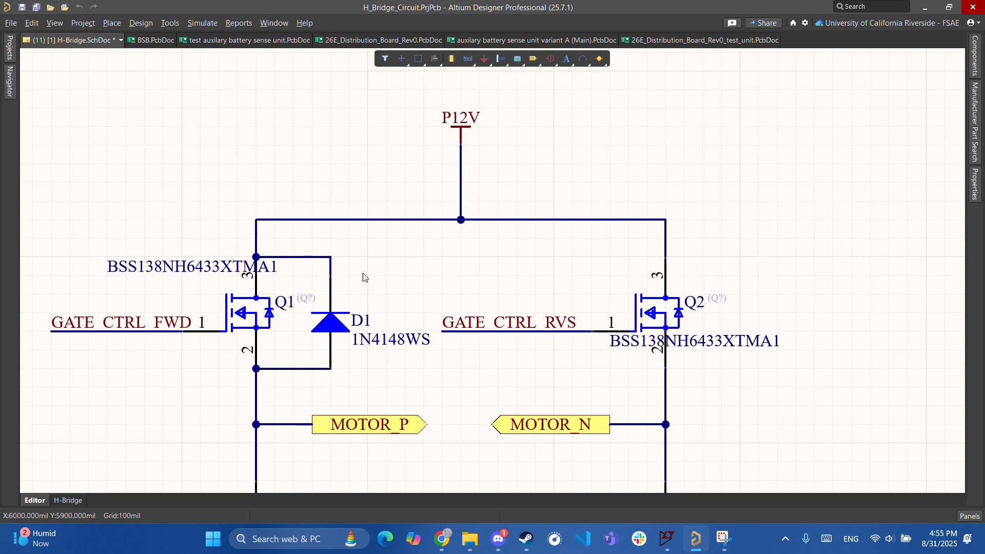
right_click_drag(289, 379, 351, 279)
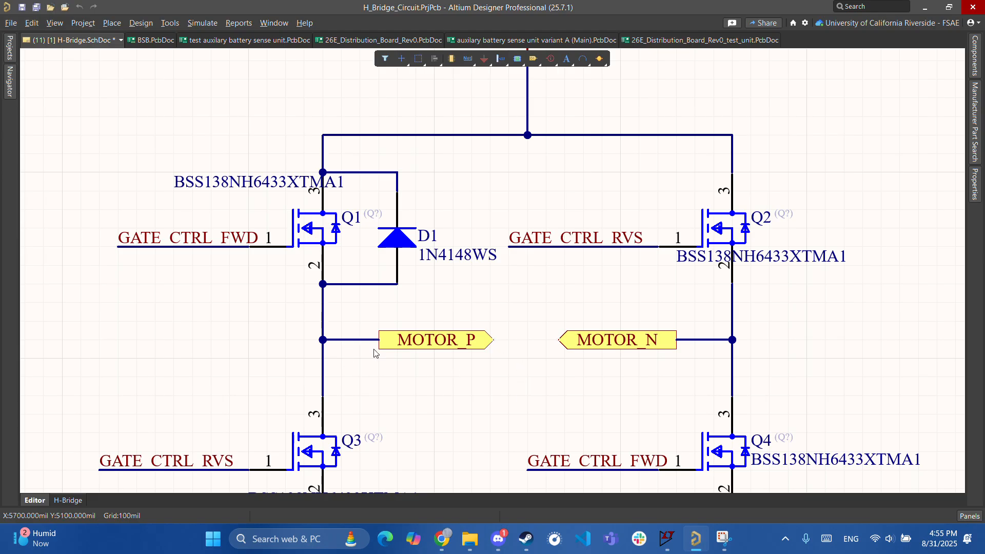
scroll(357, 350, "down", 3)
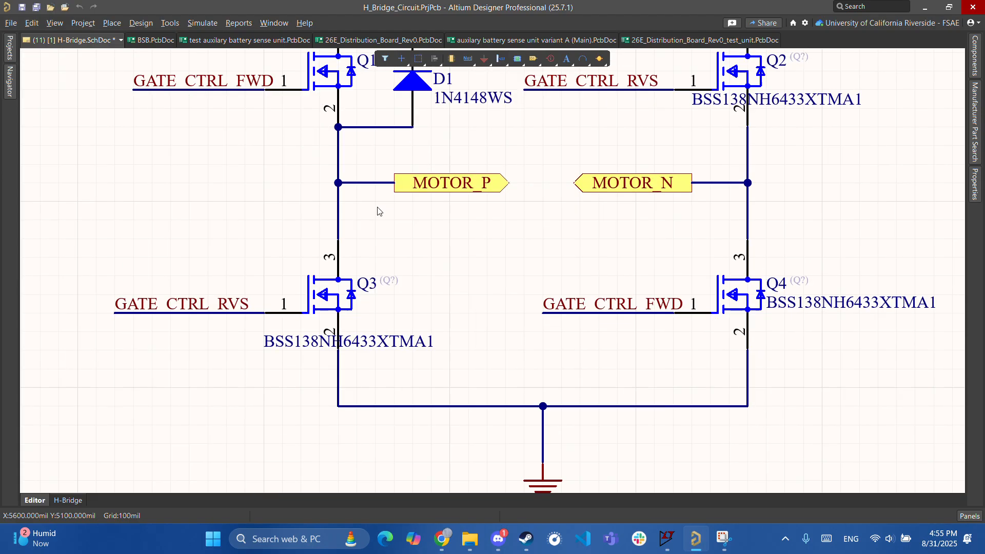
scroll(357, 398, "up", 4)
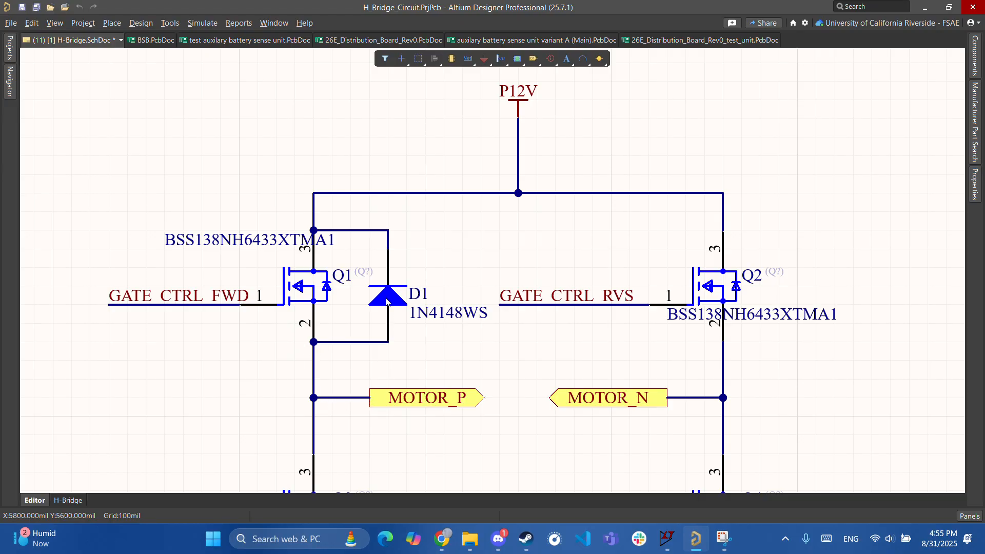
scroll(398, 281, "up", 9, "ctrl")
right_click_drag(385, 392, 416, 324)
scroll(431, 237, "down", 4, "ctrl")
scroll(444, 330, "up", 3)
scroll(391, 137, "down", 3)
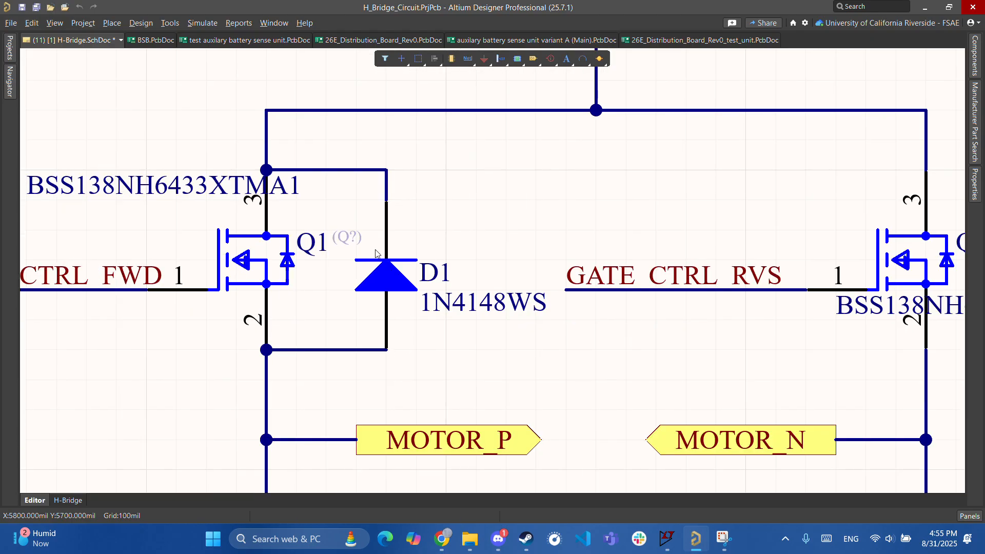
scroll(390, 329, "down", 8, "ctrl")
right_click_drag(538, 379, 370, 353)
scroll(300, 252, "up", 2, "ctrl")
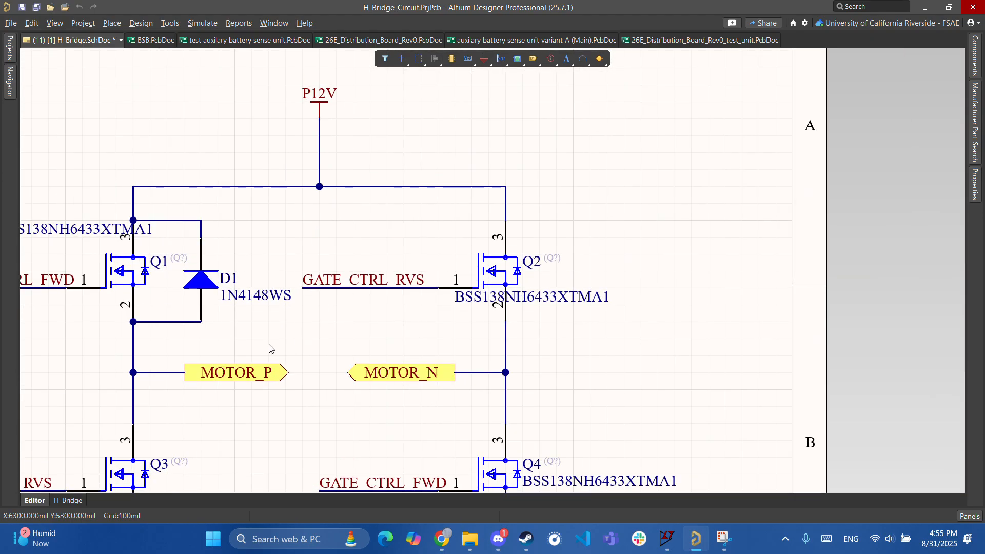
right_click_drag(203, 307, 247, 327)
scroll(230, 322, "up", 4, "ctrl")
right_click_drag(288, 363, 315, 316)
scroll(330, 306, "down", 3, "ctrl")
right_click_drag(419, 330, 289, 388)
scroll(522, 394, "down", 2, "ctrl")
right_click_drag(522, 394, 278, 379)
right_click_drag(175, 374, 458, 342)
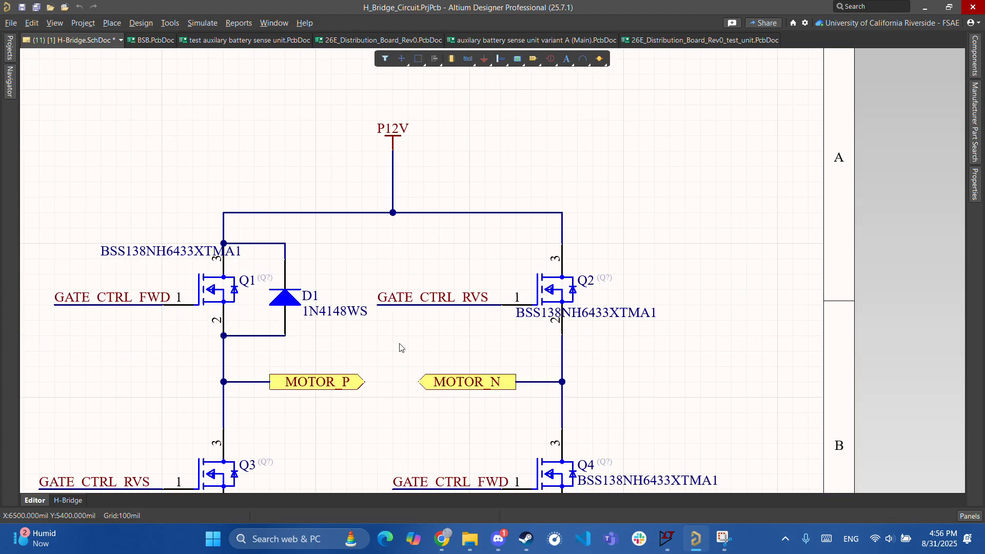
right_click_drag(328, 386, 392, 405)
scroll(393, 391, "up", 2, "ctrl")
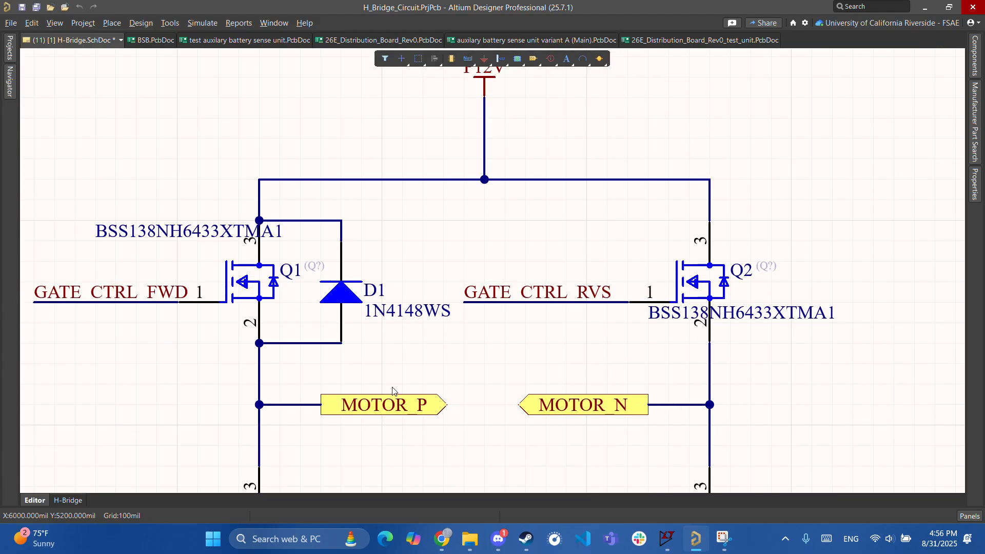
scroll(365, 351, "up", 3, "ctrl")
scroll(310, 315, "down", 3, "ctrl")
right_click_drag(493, 348, 373, 364)
right_click_drag(512, 355, 321, 374)
scroll(348, 380, "down", 3, "ctrl")
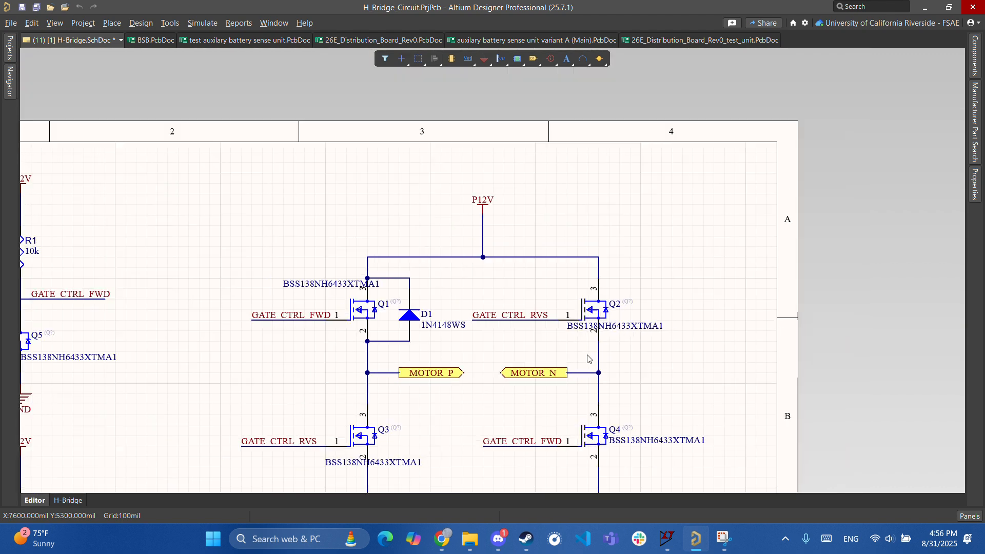
scroll(384, 291, "up", 3, "ctrl")
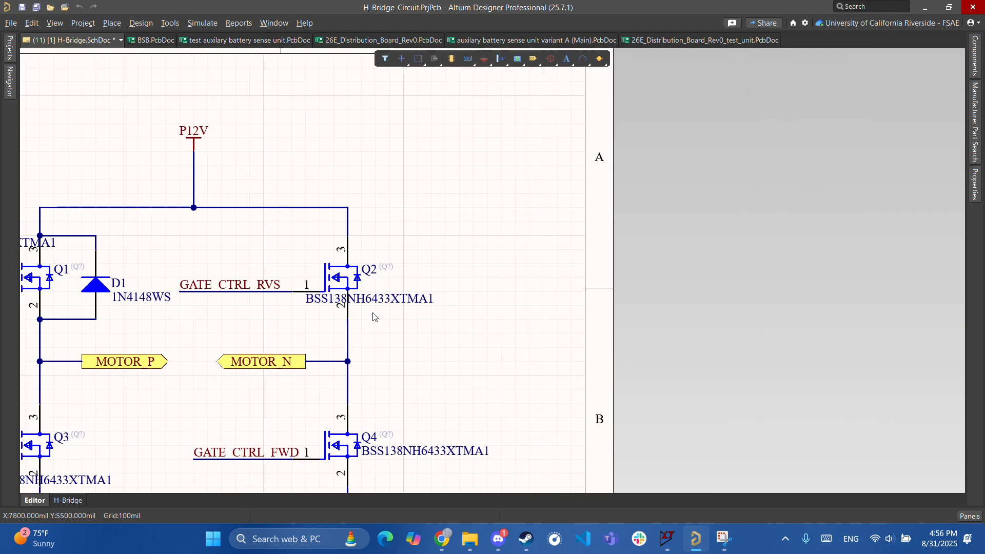
scroll(376, 313, "down", 3, "ctrl")
scroll(462, 335, "up", 2, "ctrl")
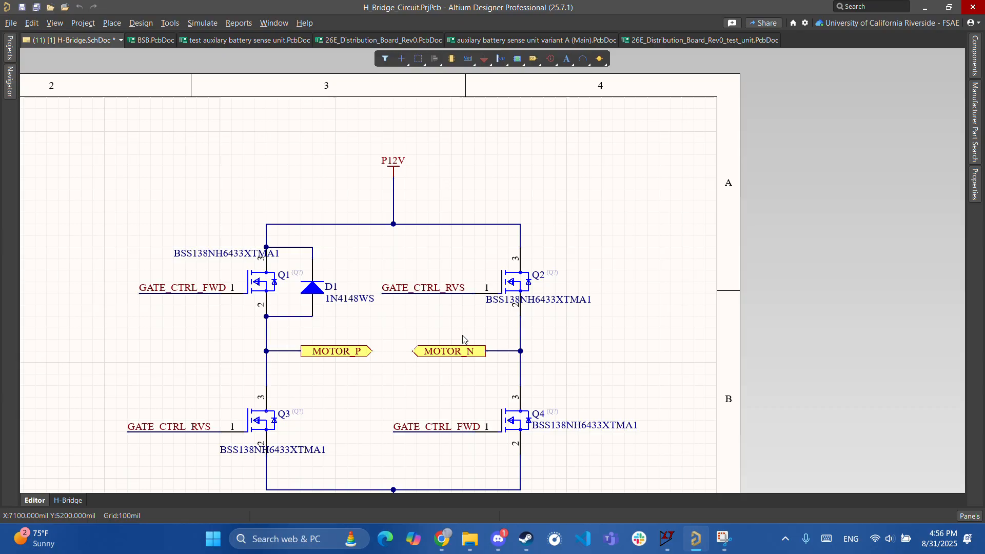
right_click_drag(513, 349, 470, 350)
- Copy diode D1 together with its drain and source wires
left_click(273, 297)
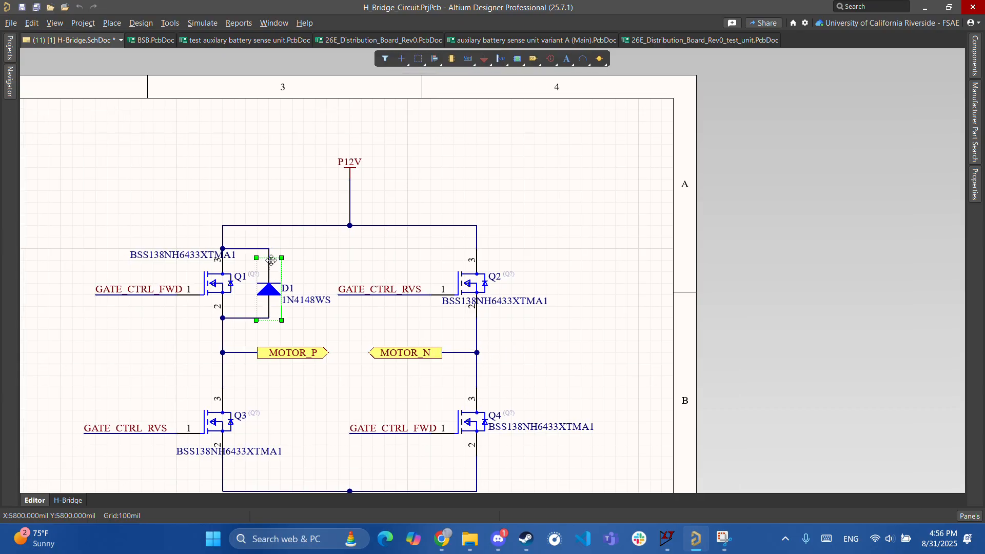
left_click(267, 255, "shift")
left_click(244, 317, "shift")
key("ctrl+c")
- Paste diode-and-wire copies across Q2, Q4 and Q3, then select the Q2 copy
key("ctrl+v")
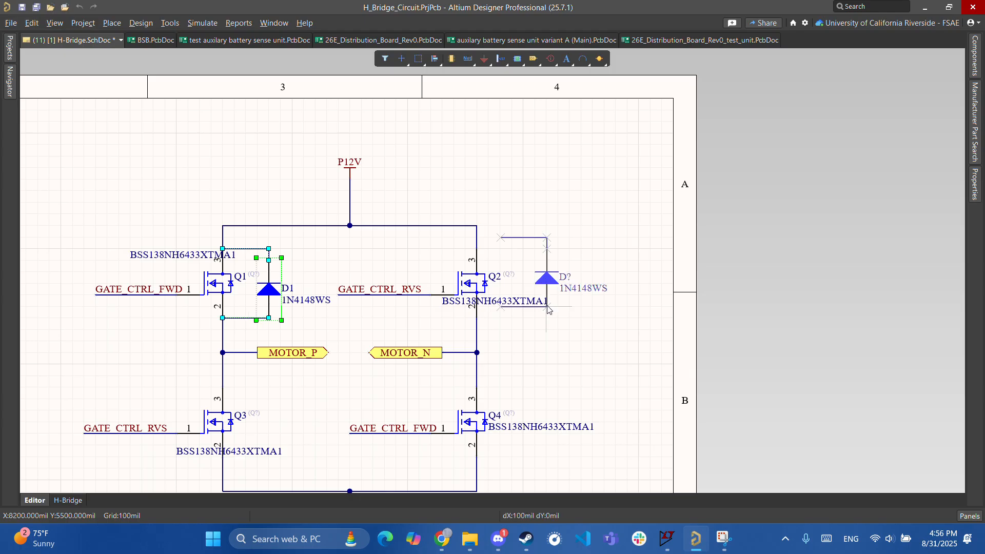
left_click(521, 318)
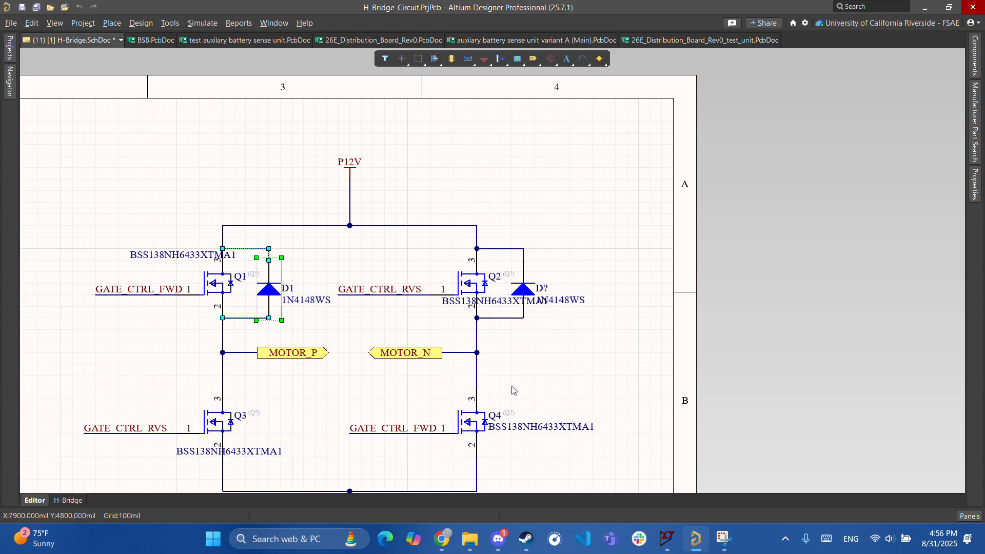
scroll(505, 308, "down", 2)
key("ctrl+v")
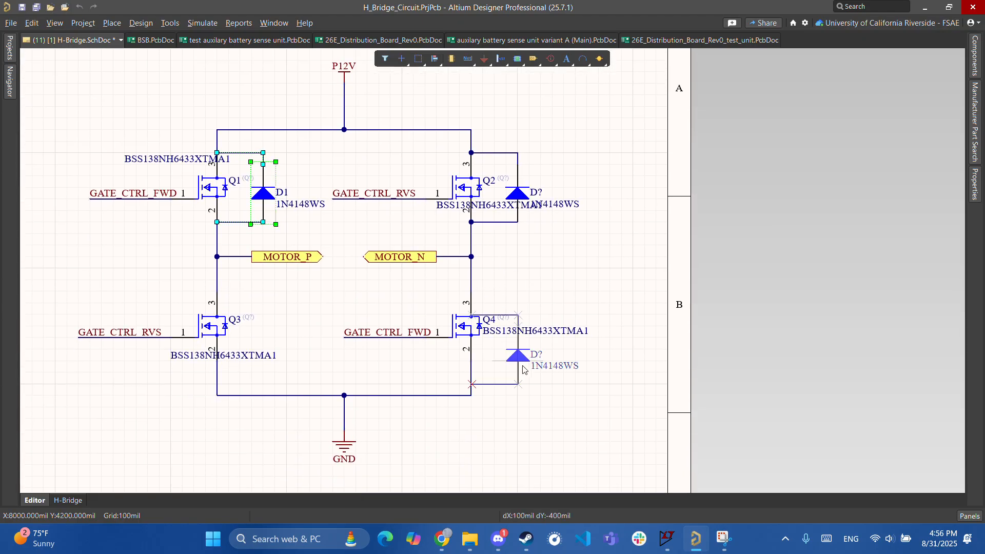
left_click(519, 328)
right_click_drag(288, 353, 434, 353)
key("ctrl+v")
left_click(413, 360)
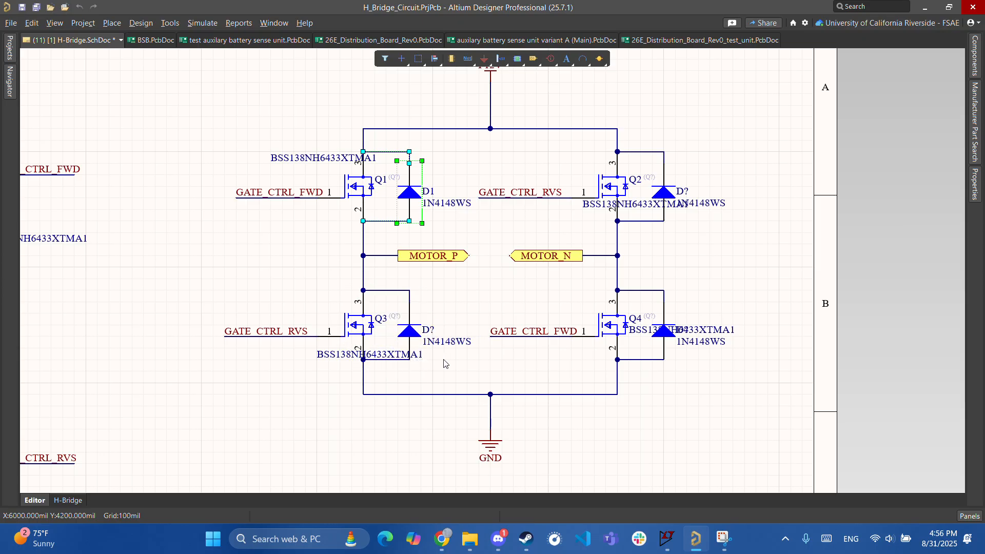
scroll(510, 345, "down", 2, "ctrl")
right_click_drag(517, 341, 419, 368)
left_click(516, 279)
left_click(975, 183)
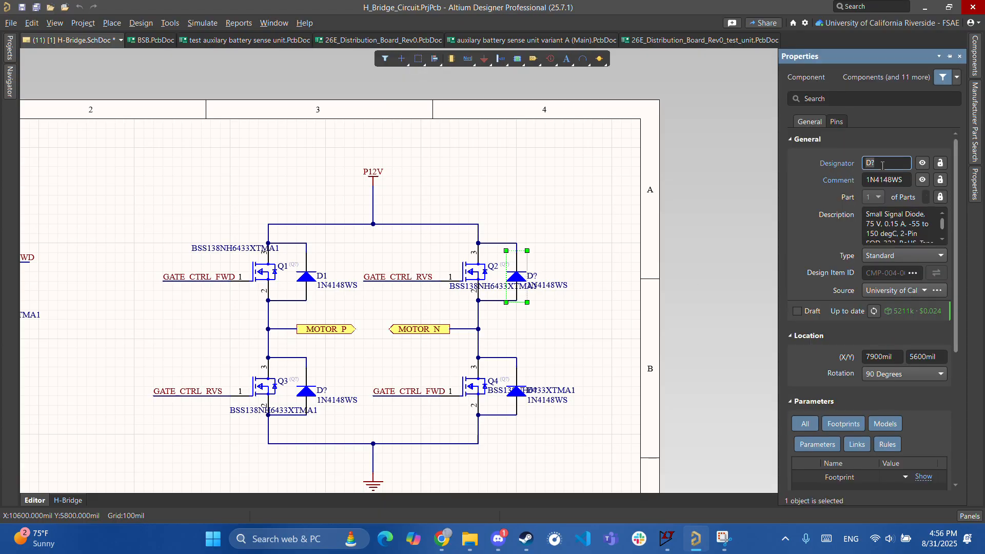
- Set the Q2 diode's designator to D2 and the Q3 diode's to D3
key("BackSpace")
type("2")
key("Return")
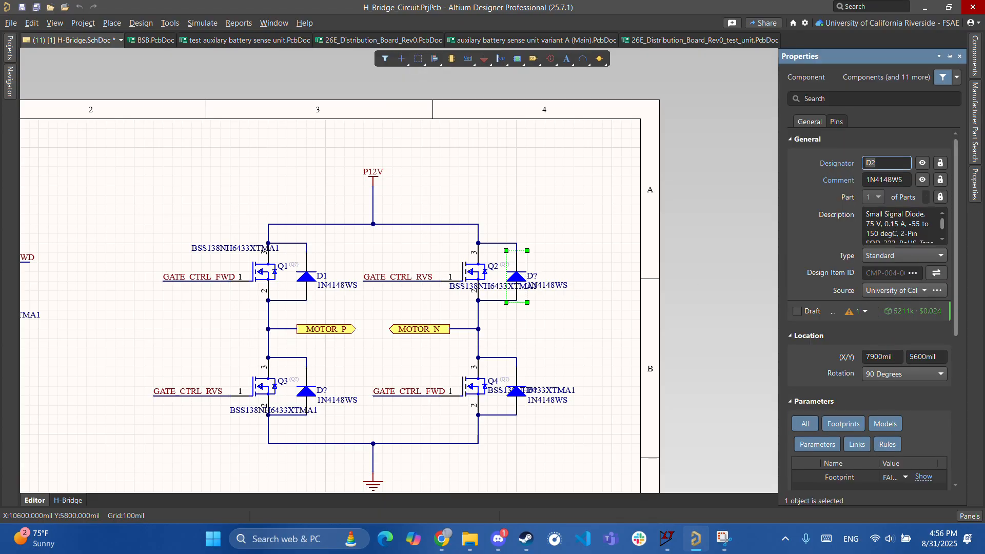
left_click(308, 392)
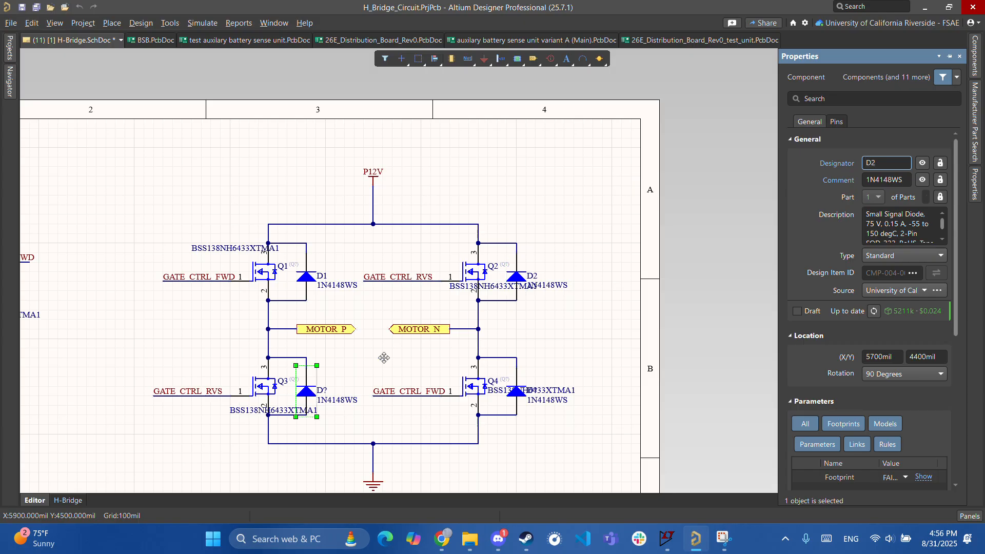
key("BackSpace")
type("3")
key("Return")
- Drag Q4's BSS138NH6433XTMA1 label below the transistor, clear of the diode
scroll(499, 416, "up", 2, "ctrl")
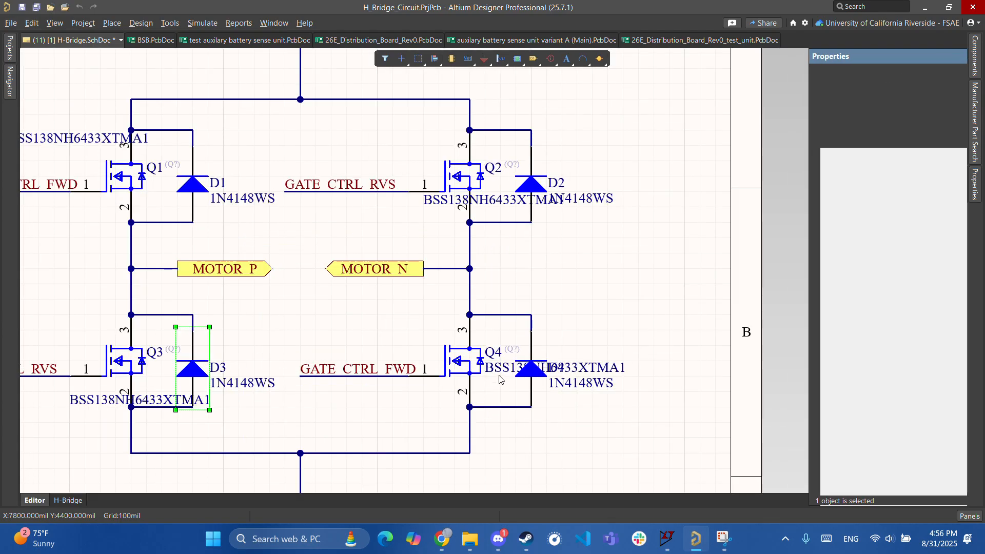
left_click_drag(493, 389, 394, 383)
scroll(398, 385, "down", 4, "ctrl")
right_click_drag(419, 303, 469, 367)
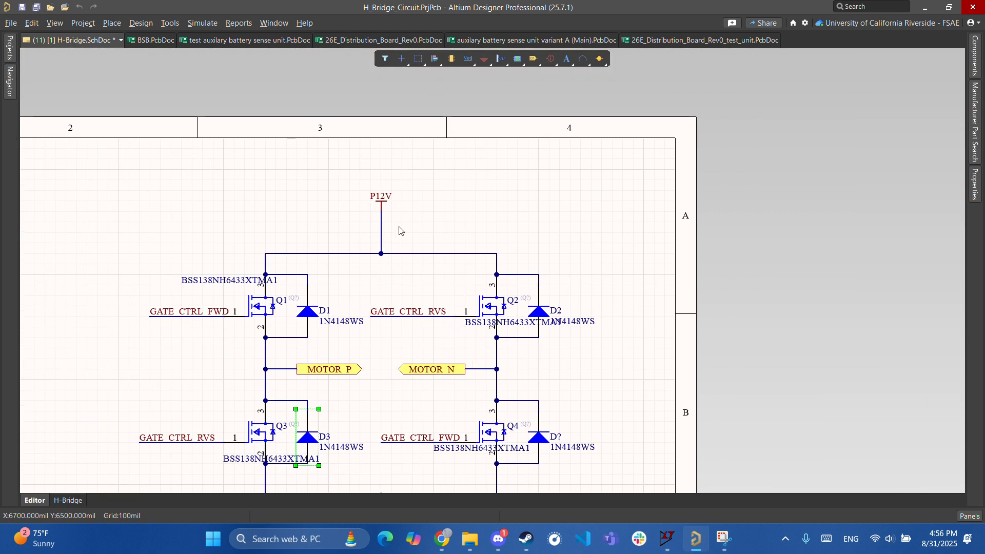
- Pan and zoom between the GND and P12V symbols to review the whole H-bridge
right_click_drag(297, 368, 361, 183)
right_click_drag(460, 251, 441, 359)
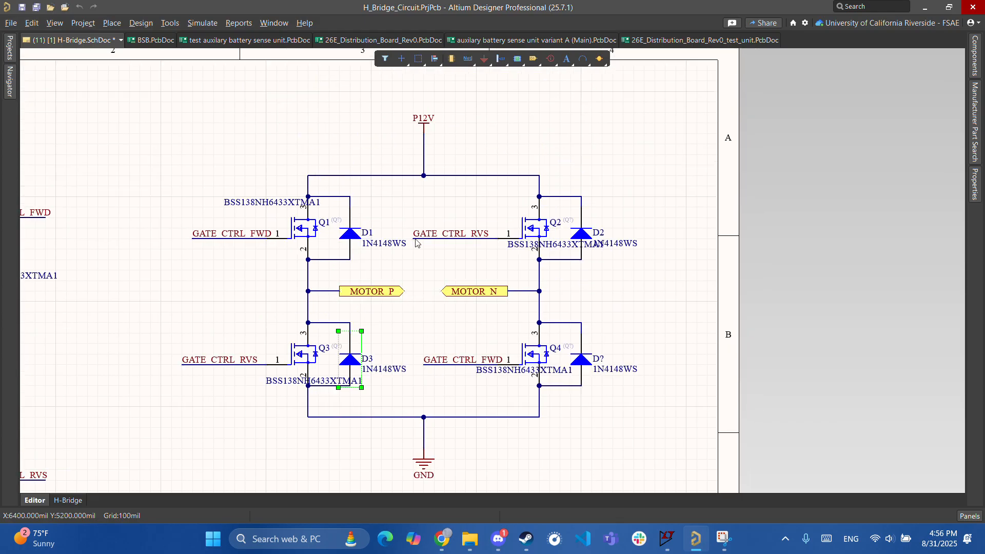
scroll(438, 154, "down", 4)
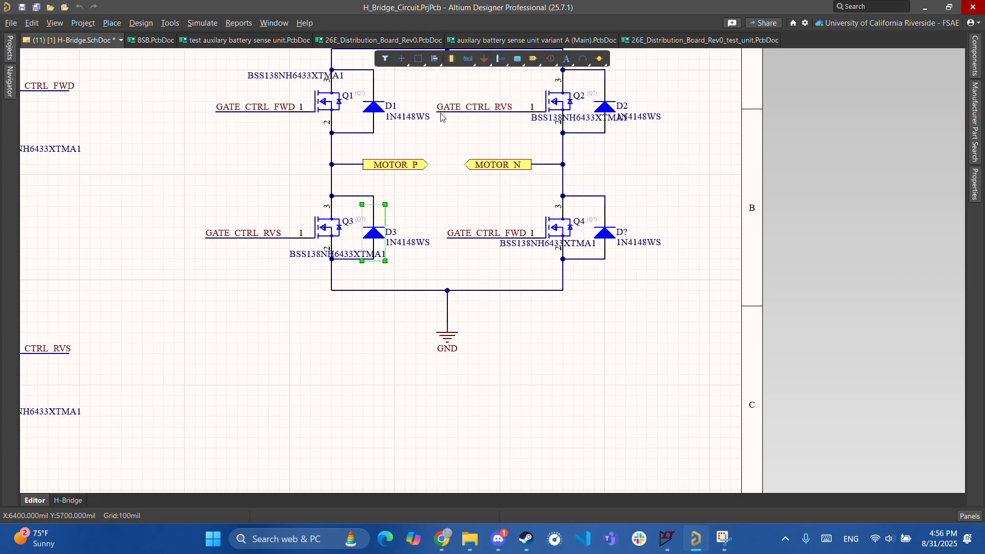
scroll(424, 249, "up", 1)
scroll(376, 257, "up", 1, "ctrl")
scroll(376, 257, "up", 1, "ctrl")
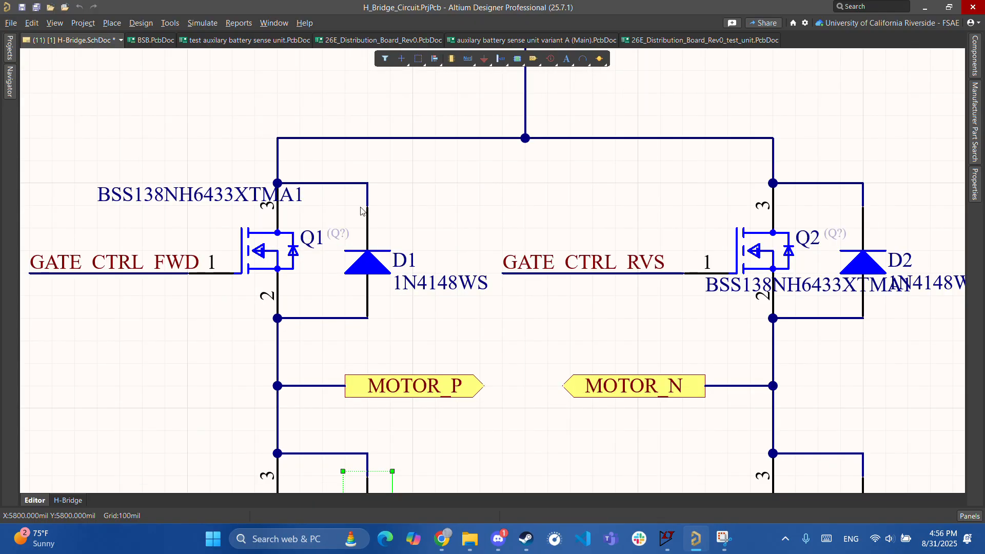
right_click_drag(444, 347, 399, 232)
scroll(372, 368, "down", 4, "ctrl")
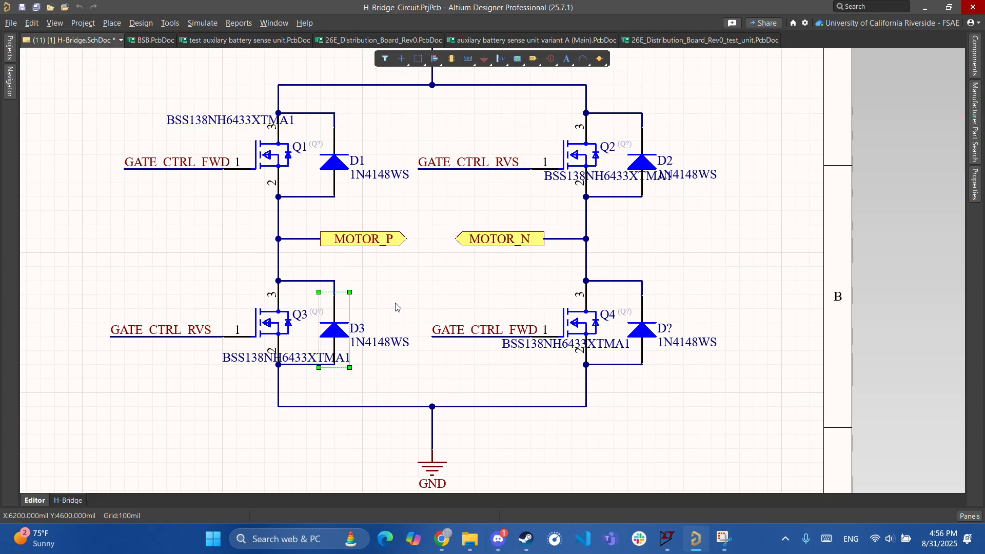
scroll(436, 359, "up", 1, "ctrl")
scroll(297, 272, "up", 2, "ctrl")
- Inspect Q1 and D1, then pan across Q2, MOTOR_N, the lower bridge, GND and P12V
right_click_drag(290, 245, 231, 188)
right_click_drag(420, 289, 539, 350)
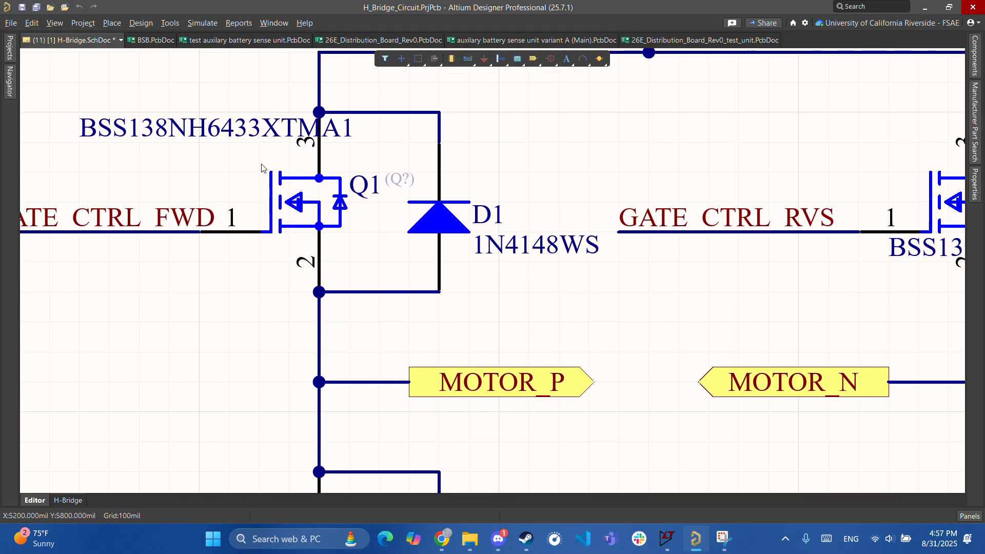
right_click_drag(262, 168, 536, 319)
right_click_drag(440, 290, 377, 285)
scroll(378, 285, "down", 1, "ctrl")
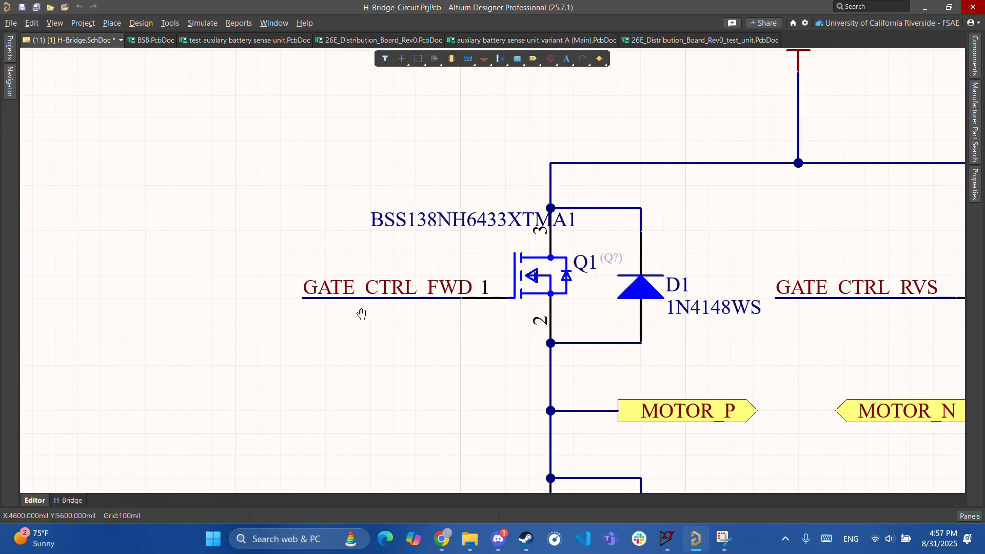
right_click_drag(568, 281, 329, 280)
scroll(458, 404, "down", 2, "ctrl")
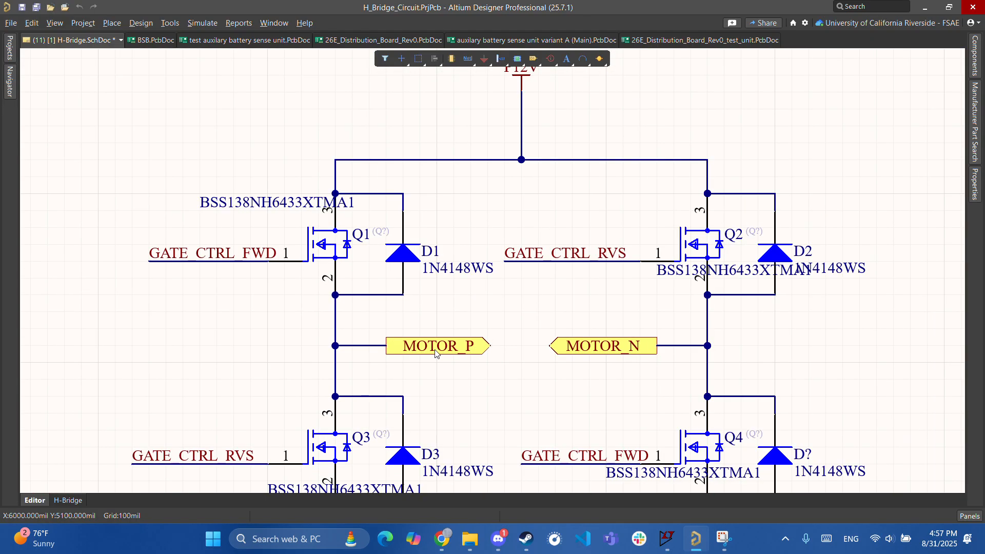
right_click_drag(398, 340, 395, 236)
right_click_drag(446, 344, 446, 449)
scroll(437, 271, "up", 1, "ctrl")
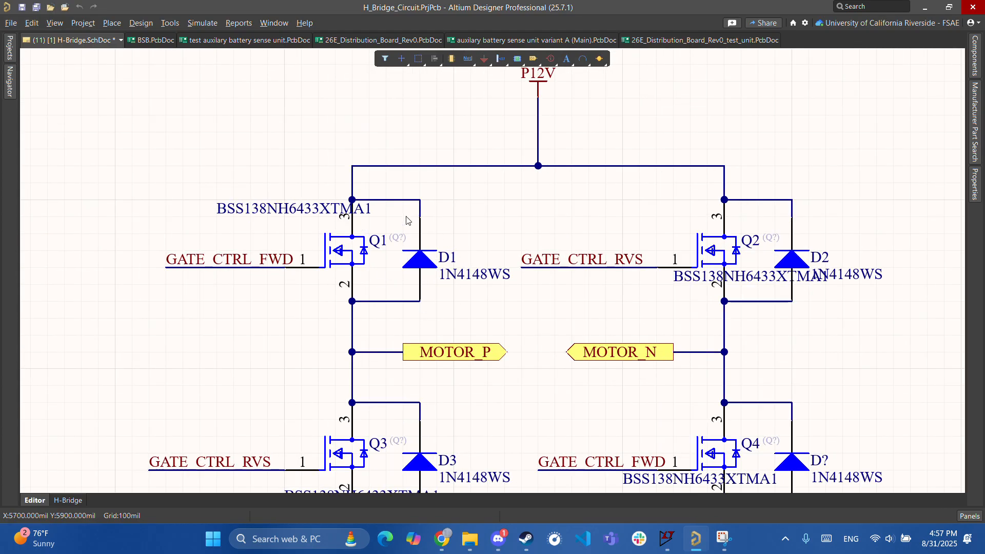
right_click_drag(406, 230, 402, 287)
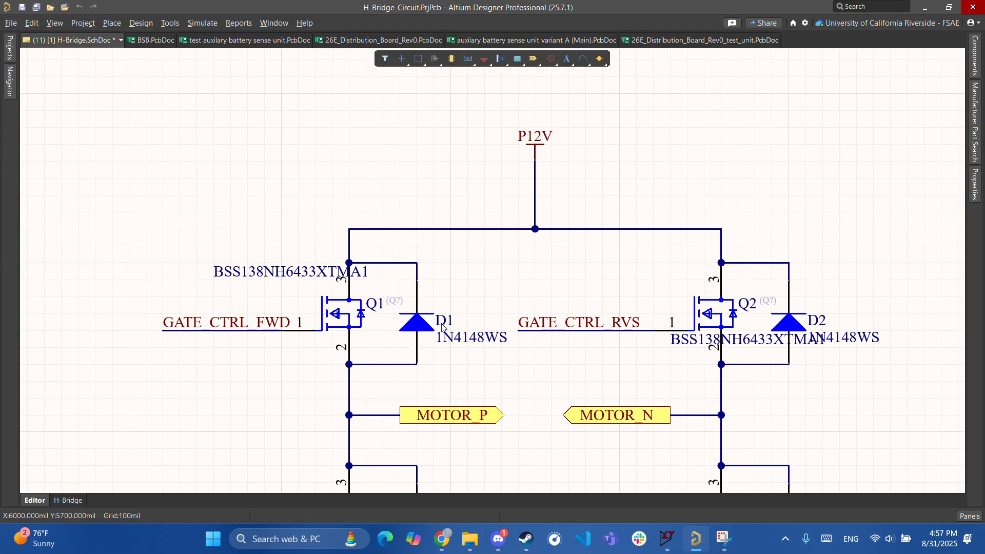
- Pan and zoom across the H-bridge to inspect P12V, MOTOR_N and the Q2/D2 branch
right_click_drag(409, 360, 402, 380)
scroll(402, 380, "up", 3, "ctrl")
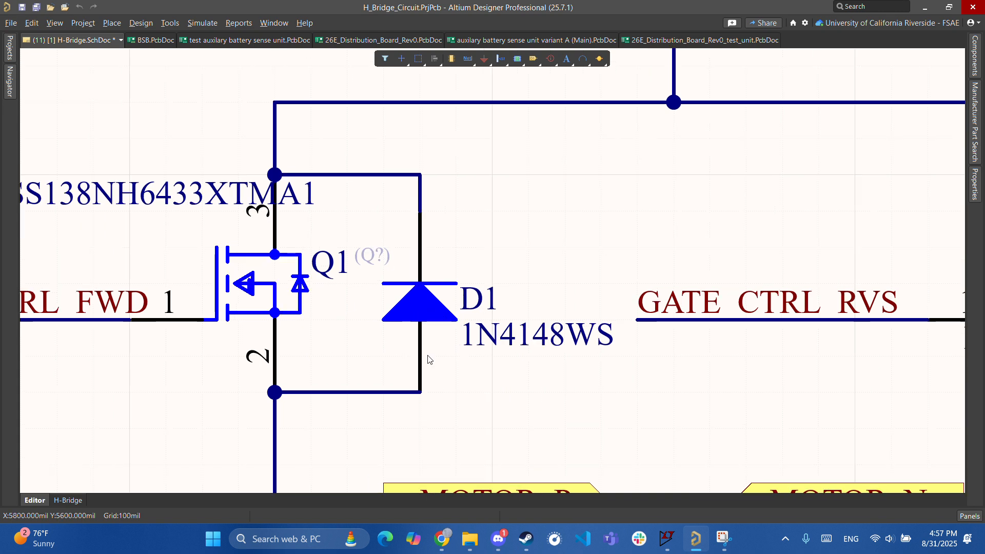
scroll(453, 390, "down", 2, "ctrl")
right_click_drag(487, 430, 455, 424)
right_click_drag(456, 375, 449, 414)
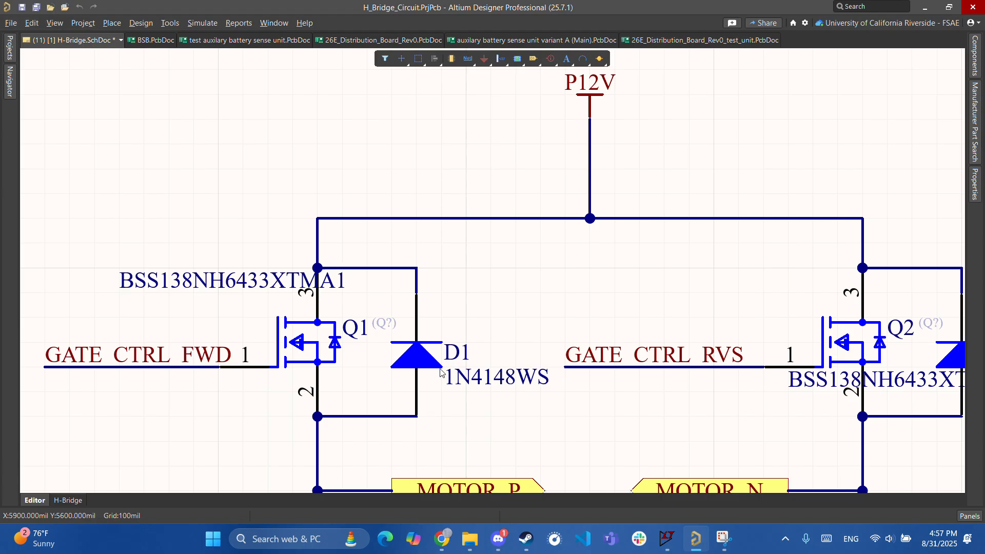
scroll(410, 395, "down", 2)
scroll(380, 400, "up", 2)
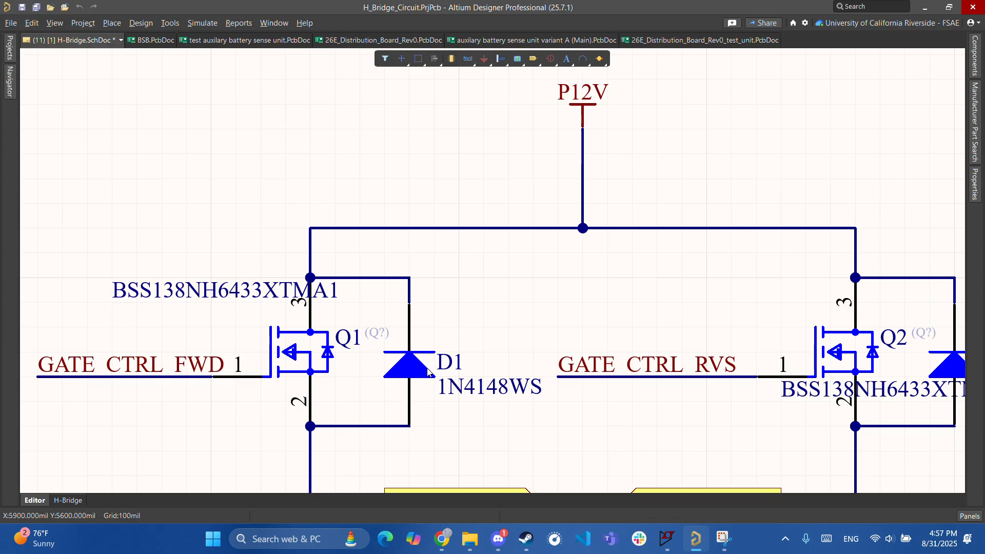
scroll(510, 301, "down", 1, "ctrl")
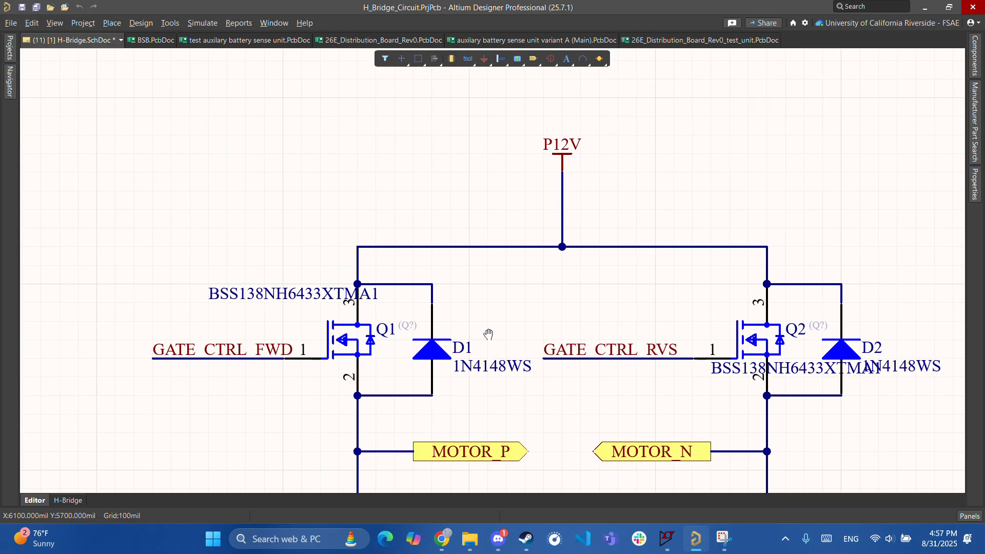
scroll(431, 303, "down", 2)
right_click_drag(442, 351, 313, 393)
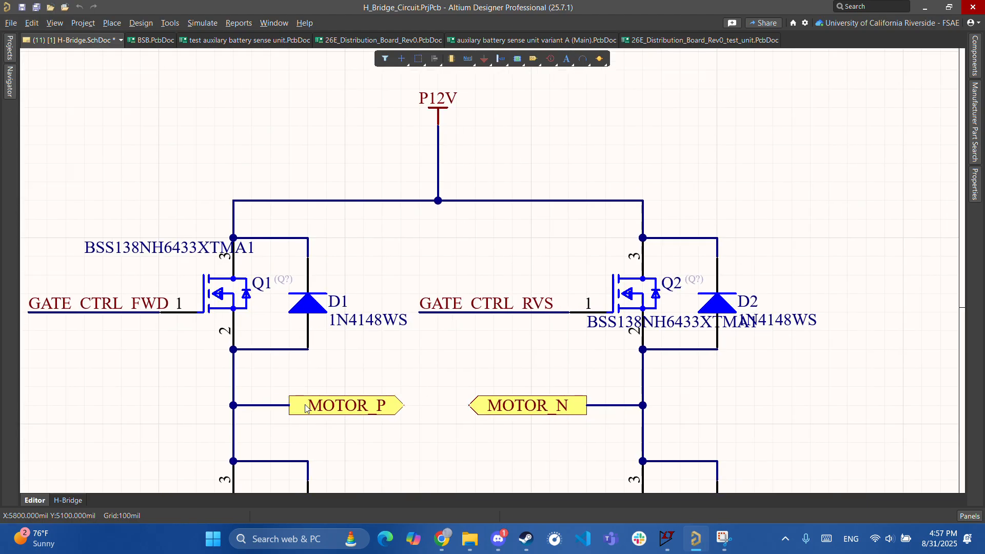
scroll(456, 339, "down", 2, "ctrl")
scroll(496, 313, "up", 3, "ctrl")
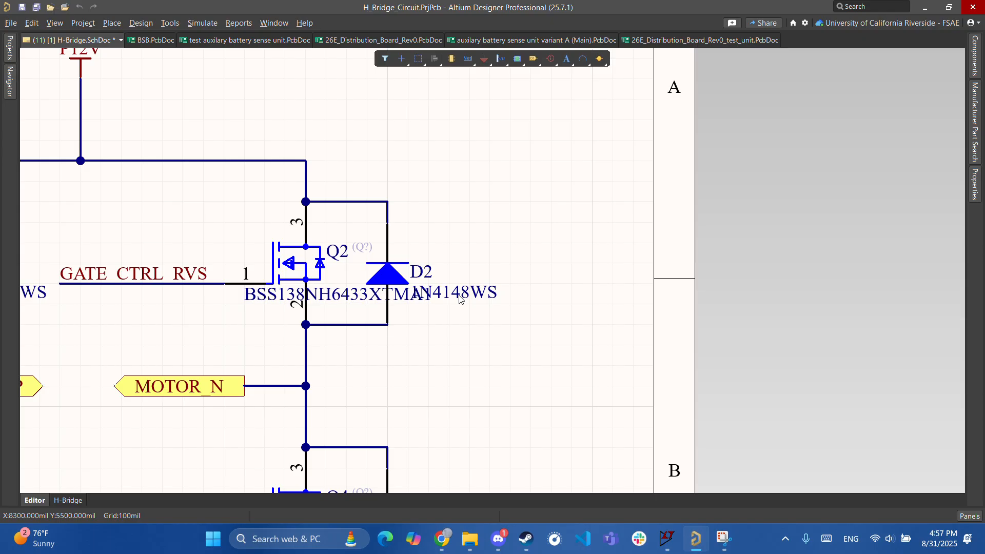
scroll(456, 298, "down", 3, "ctrl")
scroll(437, 318, "up", 4, "ctrl")
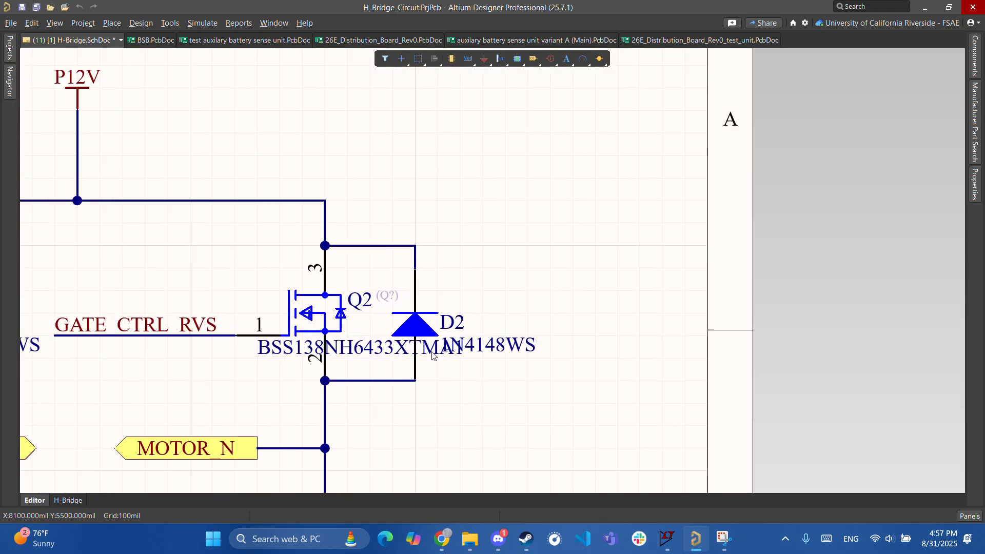
scroll(430, 336, "down", 3, "ctrl")
right_click_drag(419, 345, 475, 354)
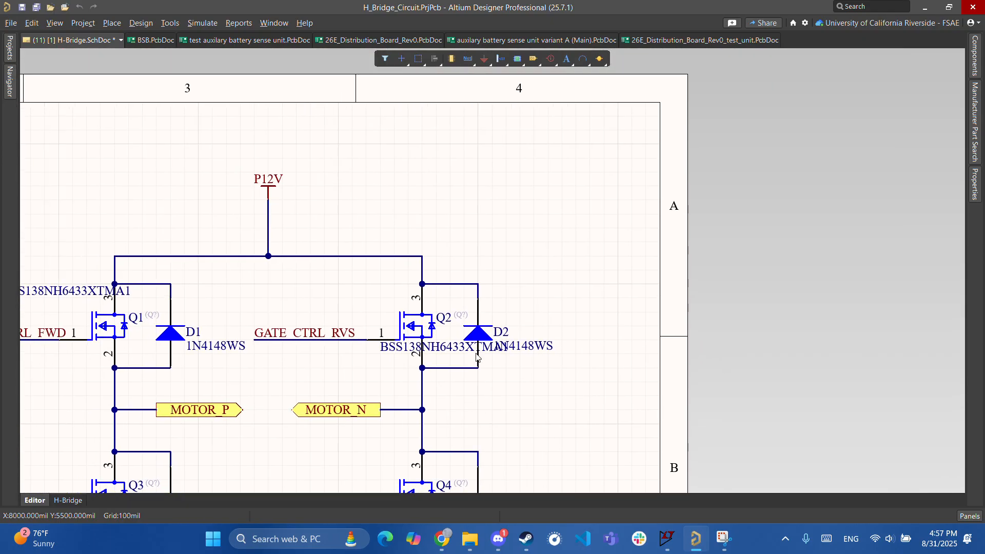
scroll(476, 354, "up", 3, "ctrl")
right_click_drag(523, 322, 481, 337)
scroll(468, 362, "down", 3, "ctrl")
right_click_drag(519, 367, 485, 369)
scroll(456, 381, "down", 2, "ctrl")
scroll(482, 378, "up", 2)
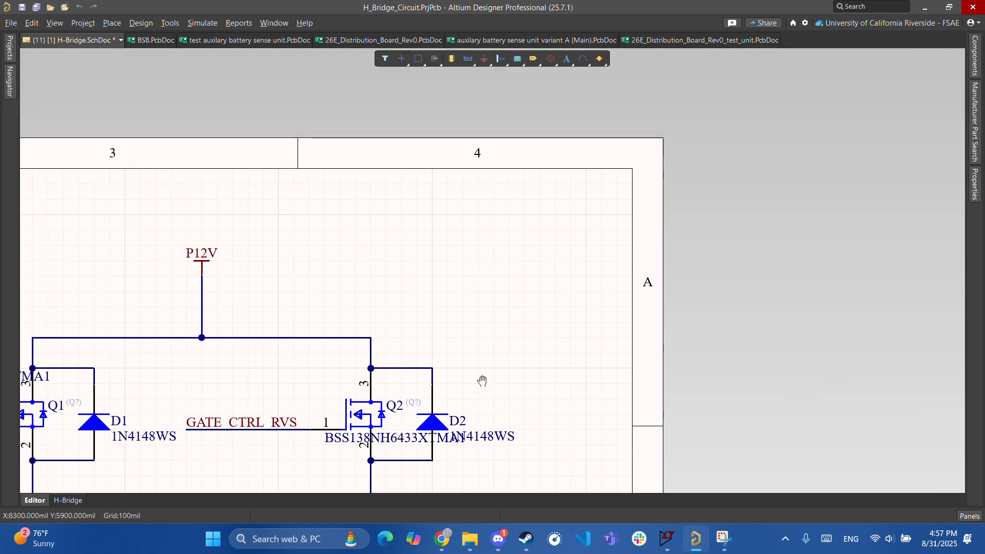
scroll(483, 360, "down", 2)
scroll(460, 285, "up", 4, "ctrl")
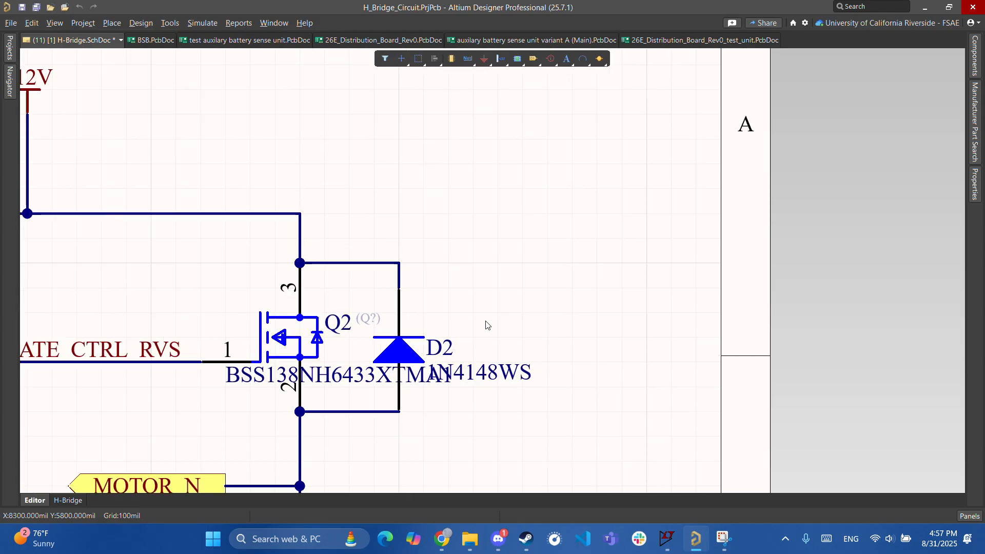
scroll(462, 272, "down", 3, "ctrl")
scroll(461, 273, "down", 3, "ctrl")
scroll(469, 244, "down", 2)
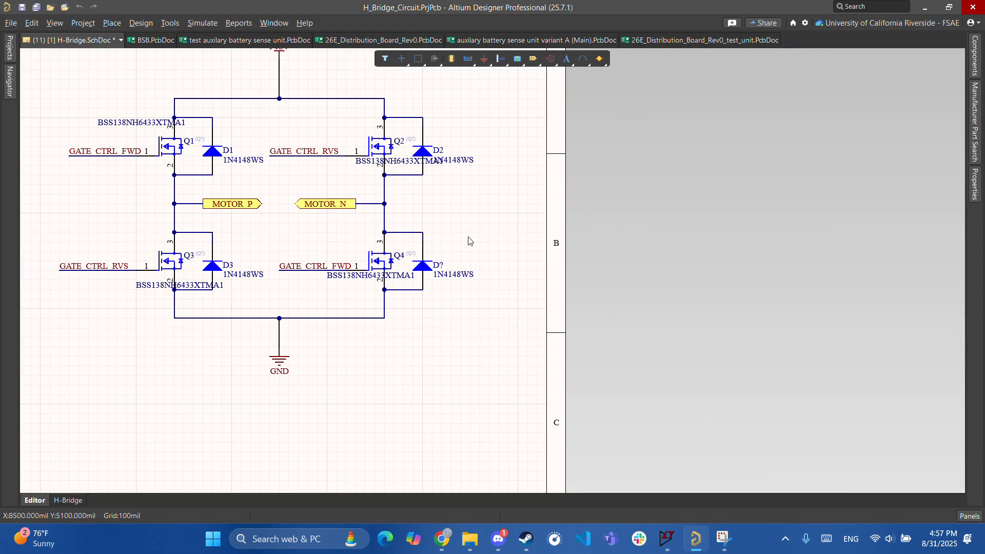
- Open the properties of the unnumbered 1N4148WS diode D? beside Q4
left_click(426, 263)
scroll(461, 303, "up", 2)
left_click(480, 312)
scroll(479, 312, "up", 2, "ctrl")
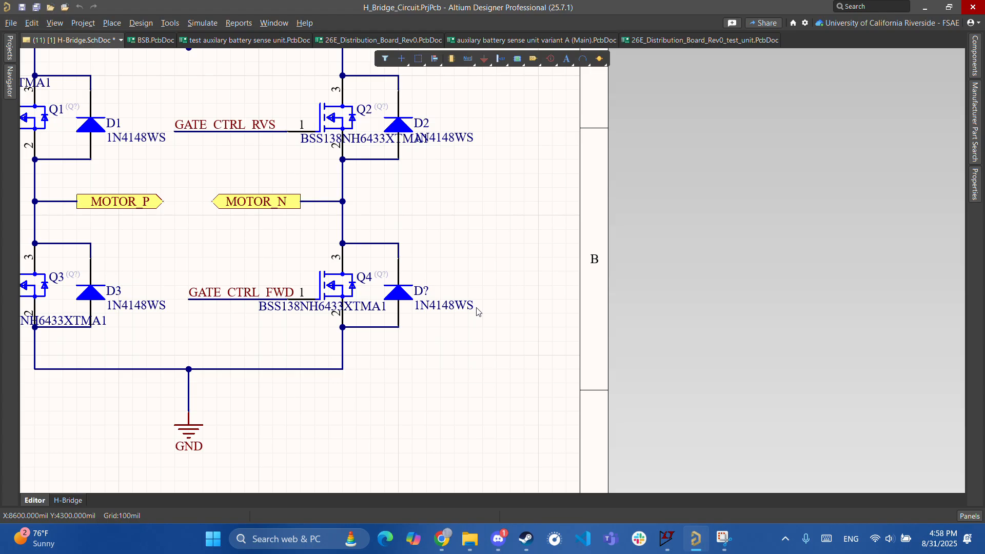
scroll(443, 249, "up", 1, "ctrl")
scroll(430, 277, "up", 1)
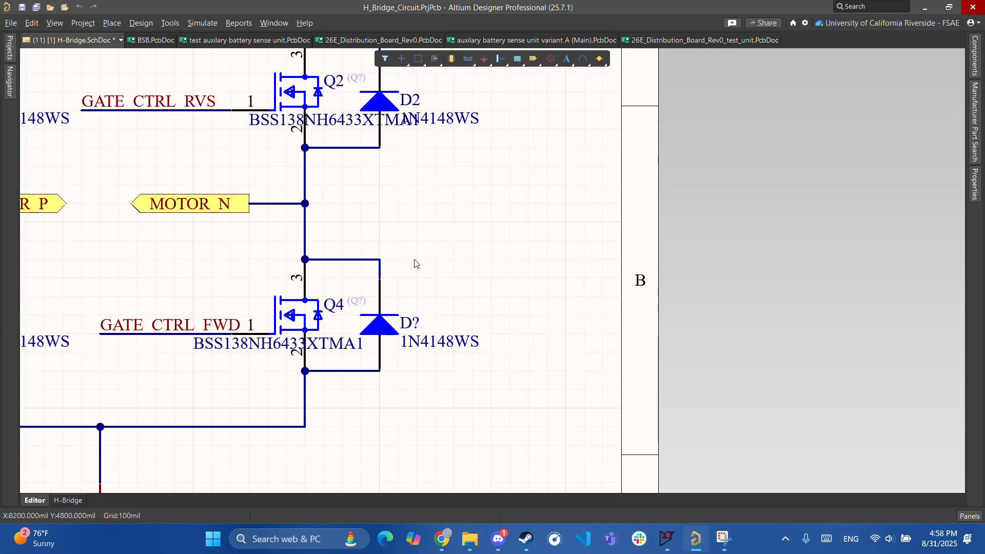
scroll(410, 272, "down", 1)
scroll(417, 278, "up", 3, "ctrl")
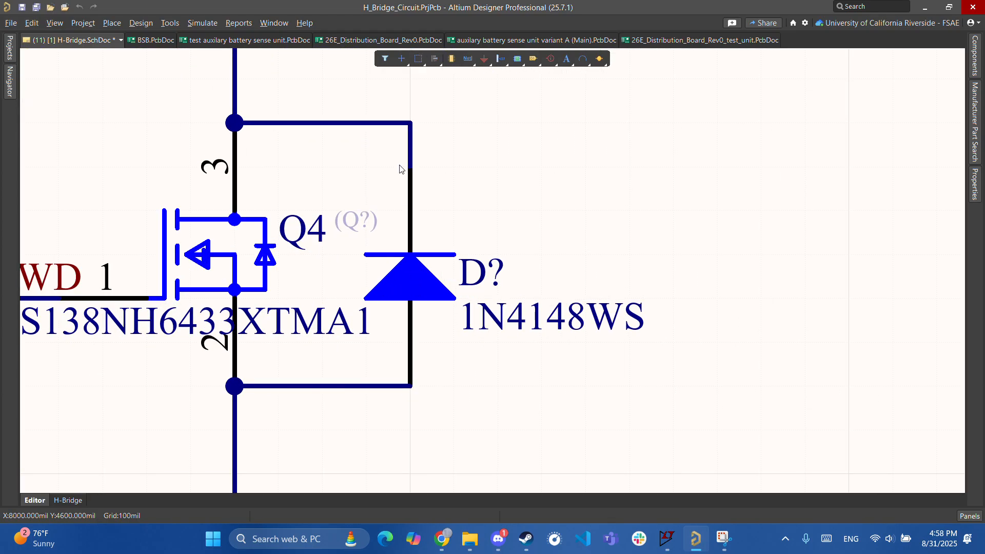
scroll(404, 199, "down", 3, "ctrl")
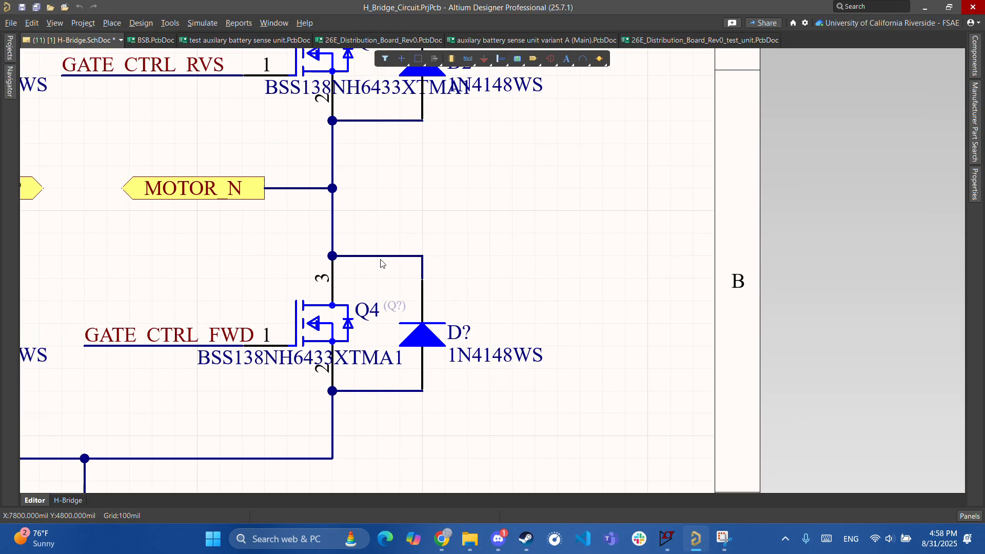
scroll(406, 385, "down", 1, "ctrl")
scroll(392, 396, "up", 3, "ctrl")
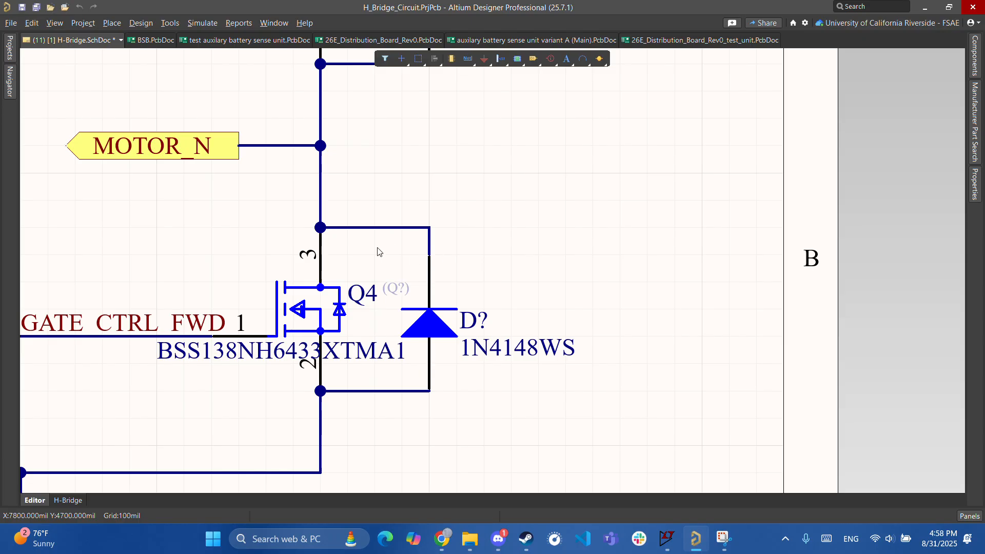
double_click(424, 318)
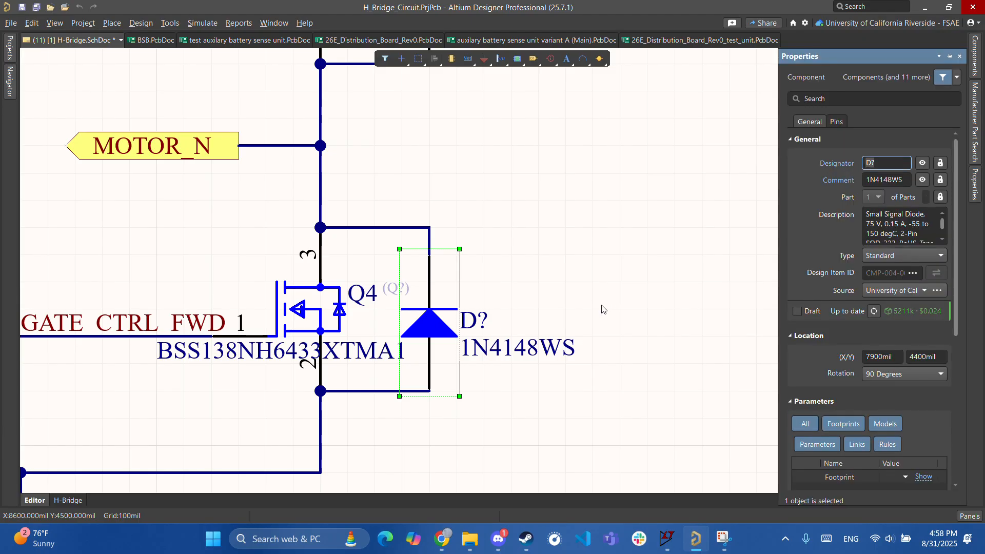
- Scroll through the diode's Properties panel, close it and deselect the diode
scroll(915, 223, "down", 8)
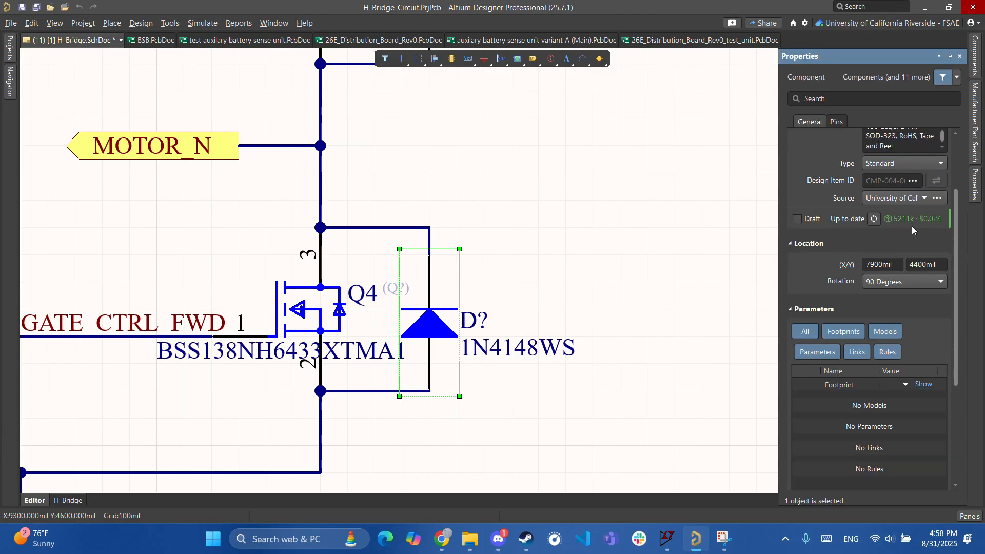
left_click_drag(955, 316, 971, 77)
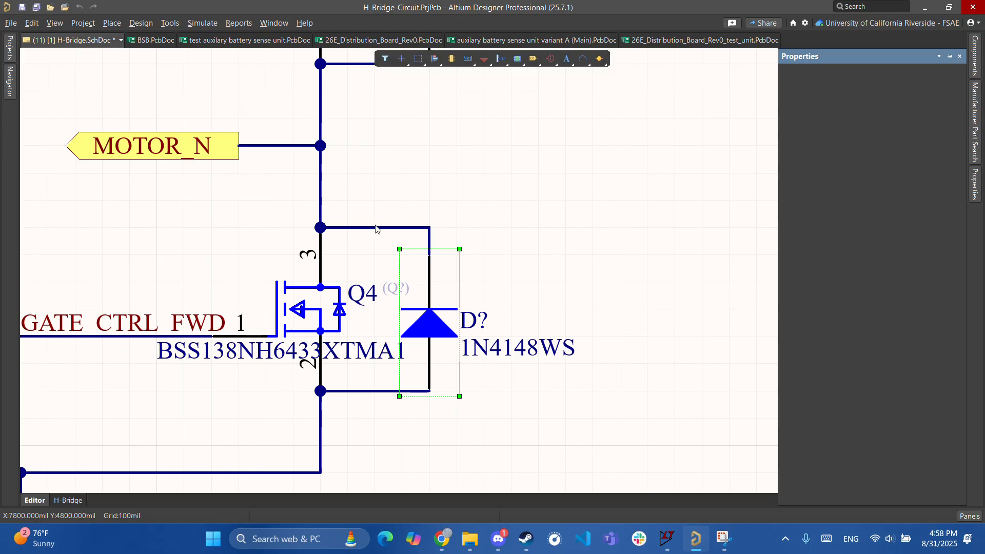
left_click(960, 57)
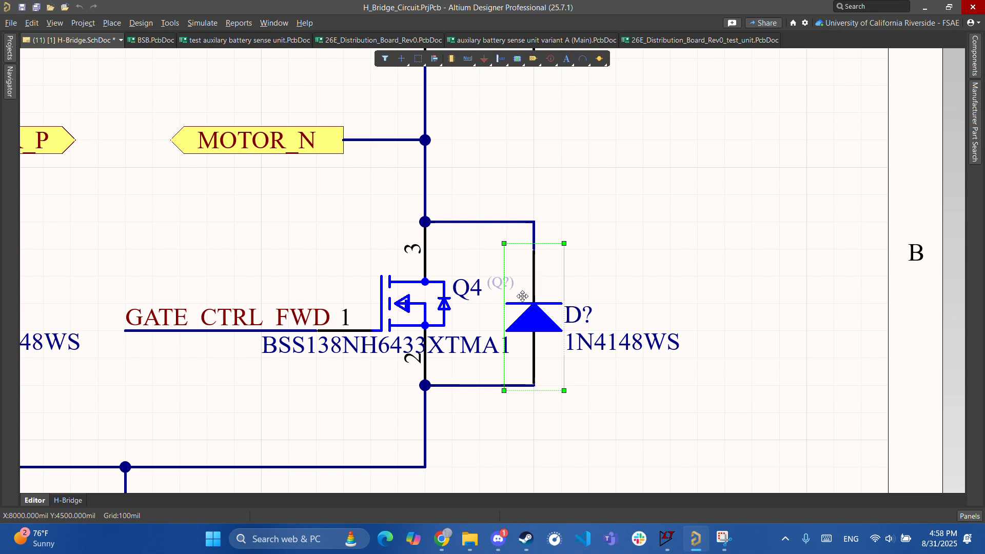
left_click(520, 354)
- Pan around Q4 and zoom out to show the whole H-bridge
right_click_drag(589, 291, 564, 298)
right_click_drag(562, 260, 557, 295)
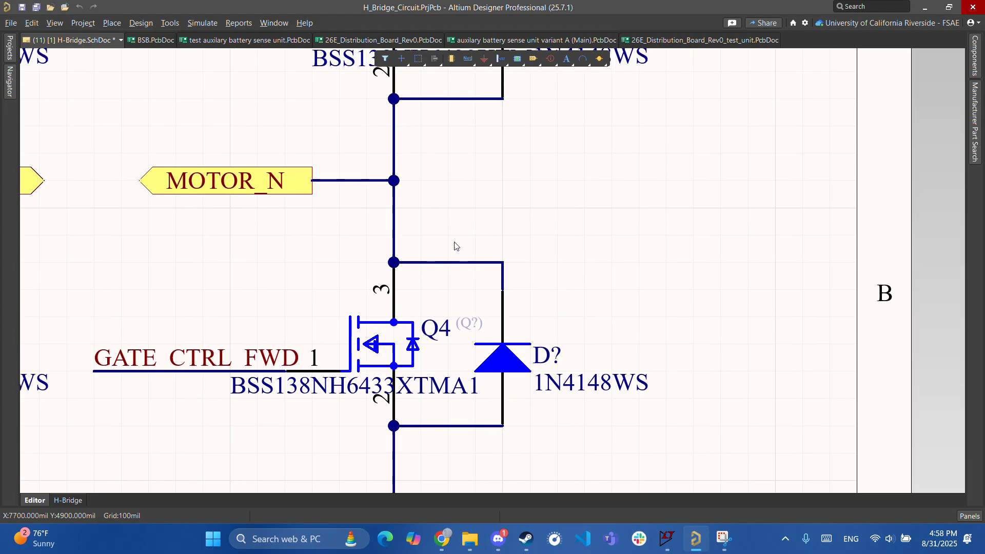
scroll(527, 319, "down", 2, "ctrl")
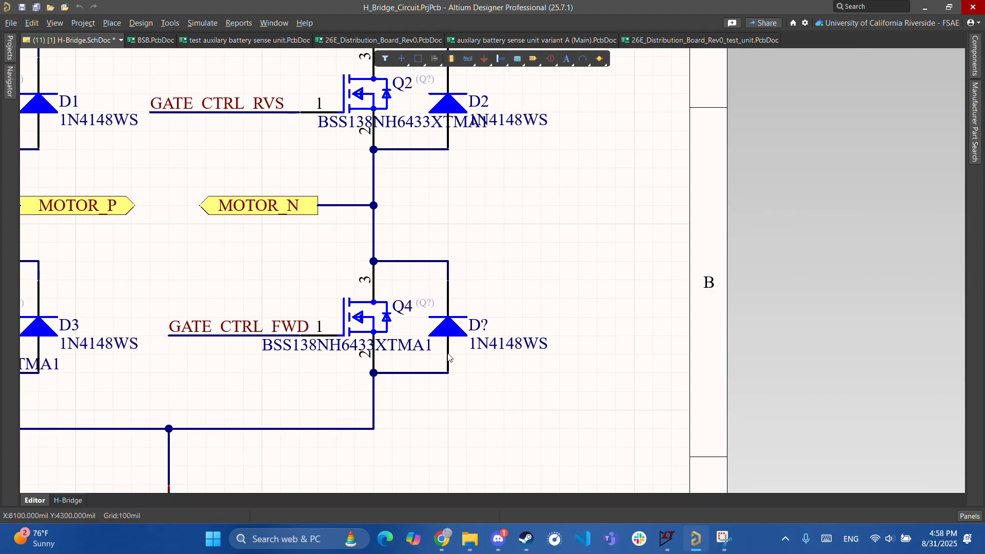
scroll(450, 490, "down", 2, "ctrl")
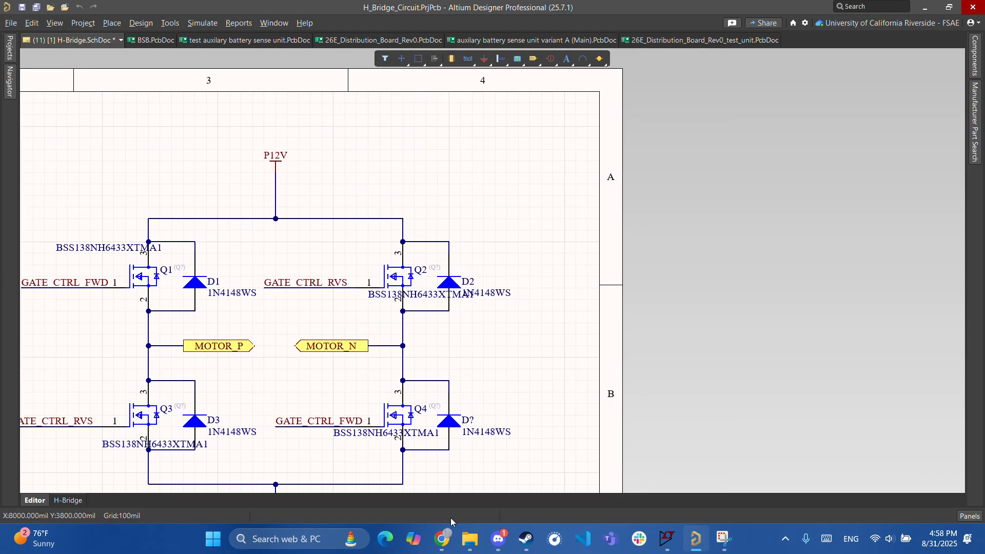
- Google 'diode iv curve' in a new Chrome tab and preview SparkFun's I-V curve image
left_click(444, 546)
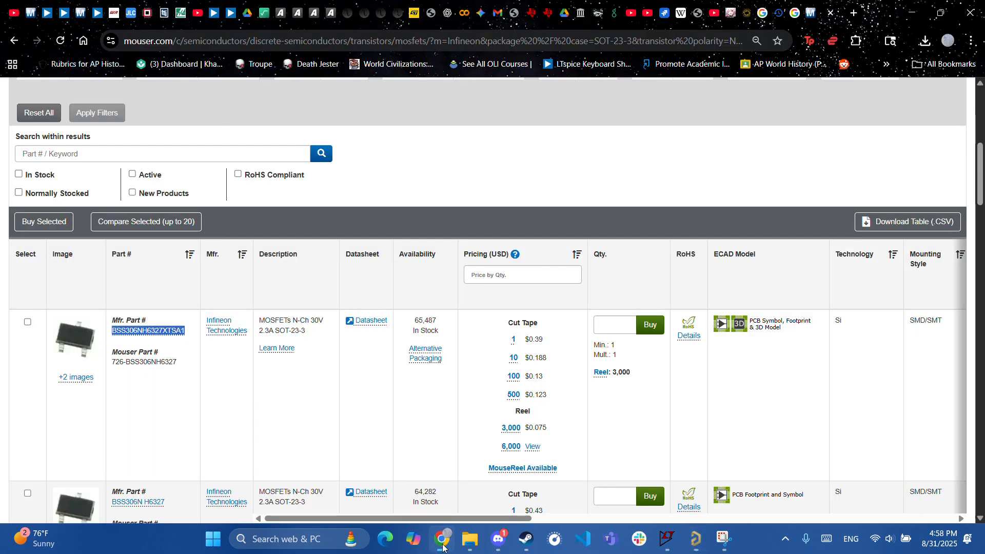
left_click(854, 14)
type("diode ")
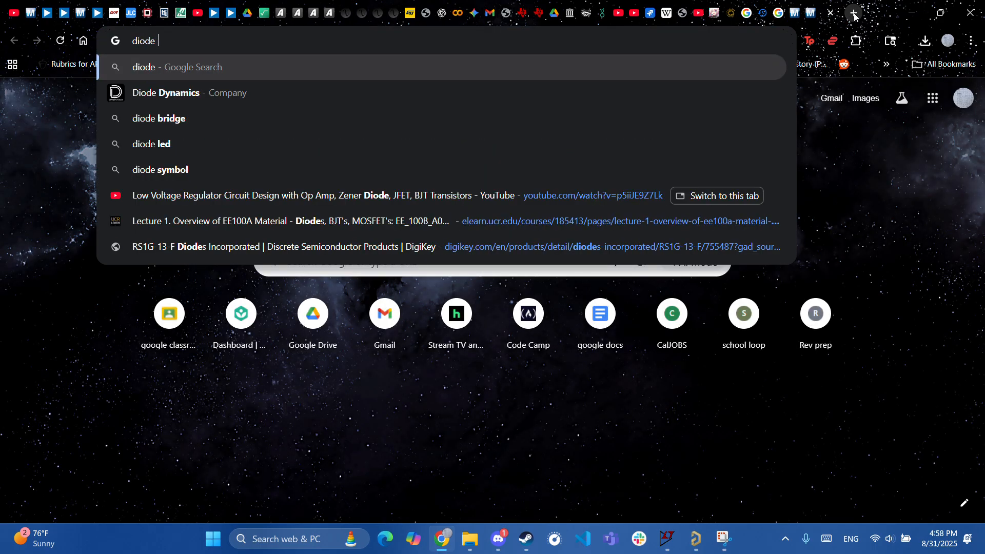
type("iv")
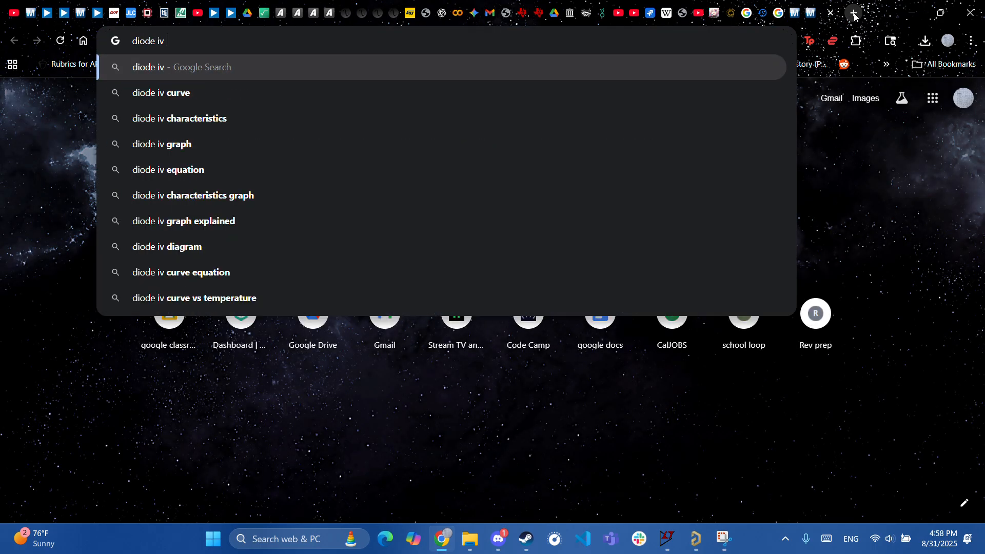
left_click(338, 94)
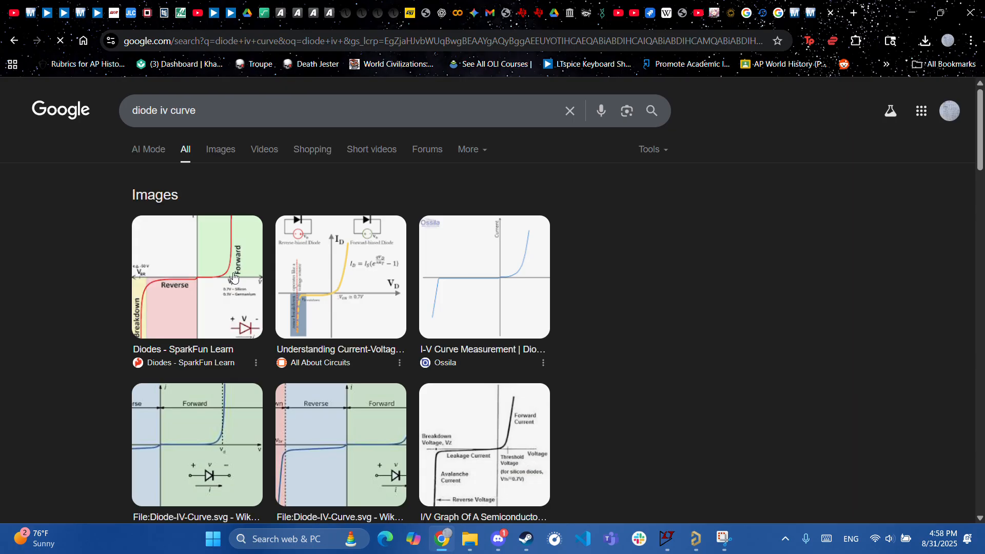
left_click(190, 310)
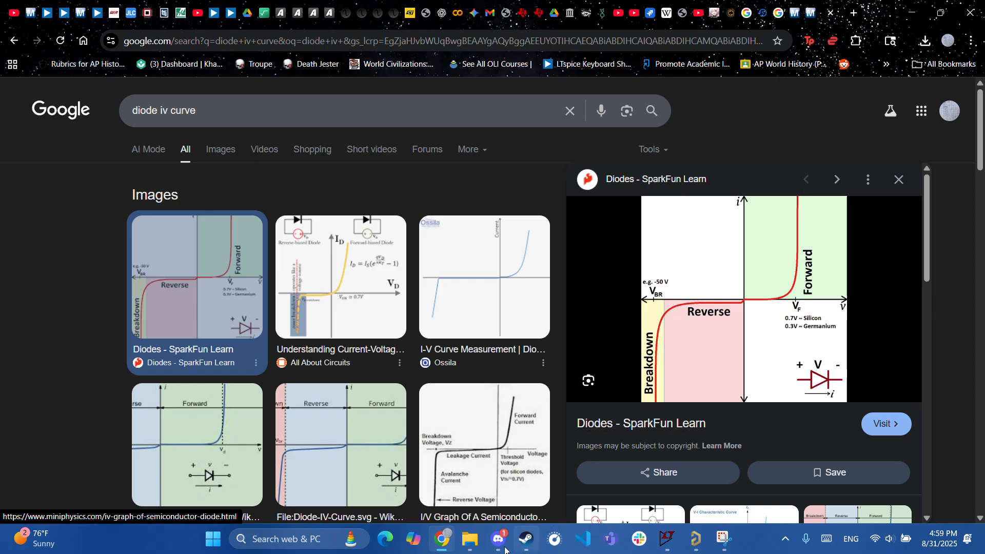
- Return to the Altium H-bridge sheet and pan to show the whole bridge
mouse_move(505, 550)
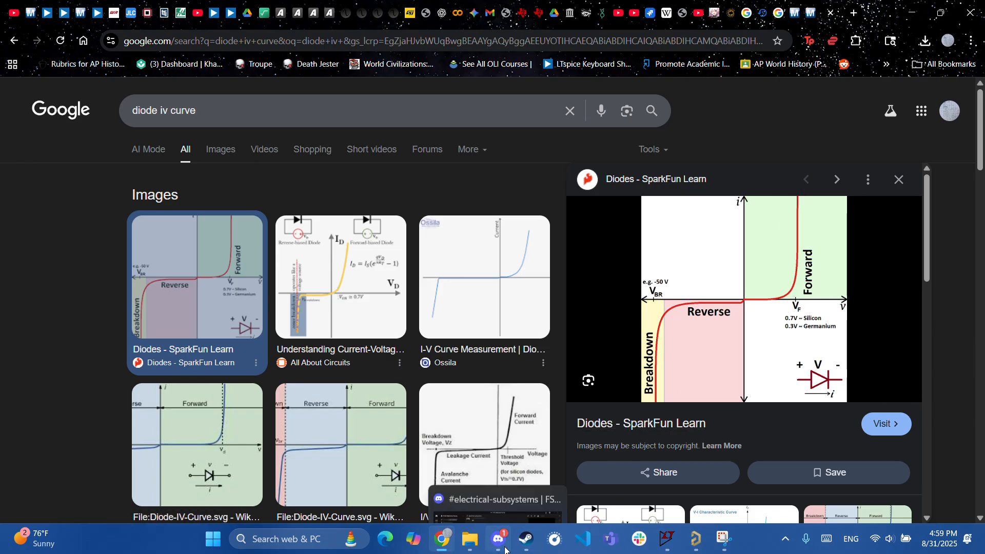
left_click(698, 547)
right_click_drag(469, 335, 675, 268)
- Change the designator of the diode beside Q4 from D? to D4
scroll(571, 275, "down", 1, "ctrl")
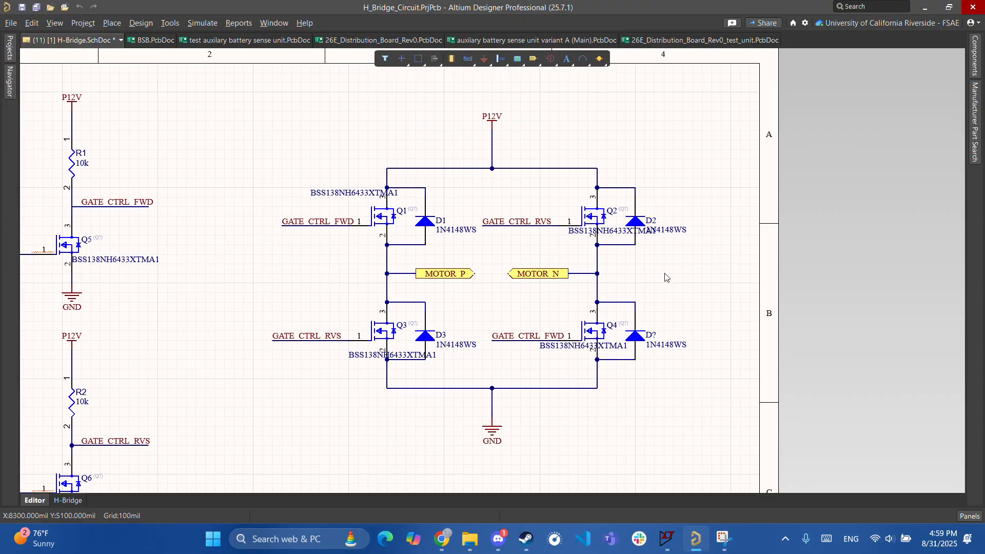
double_click(639, 338)
left_click(891, 166)
key("BackSpace")
type("4")
key("Return")
- Deselect D4, pan over to Q1 and open flyback diode D1's properties
scroll(558, 281, "up", 2, "ctrl")
scroll(558, 281, "up", 1, "ctrl")
right_click_drag(622, 254, 546, 306)
scroll(618, 267, "up", 3, "ctrl")
left_click(542, 162)
right_click_drag(385, 411, 738, 375)
right_click_drag(306, 330, 354, 347)
scroll(530, 394, "up", 3, "ctrl")
right_click_drag(492, 173, 420, 323)
scroll(462, 303, "down", 3, "ctrl")
right_click_drag(486, 262, 502, 241)
scroll(463, 319, "up", 2, "ctrl")
scroll(466, 319, "up", 1, "ctrl")
scroll(550, 242, "down", 2, "ctrl")
right_click_drag(543, 187, 519, 227)
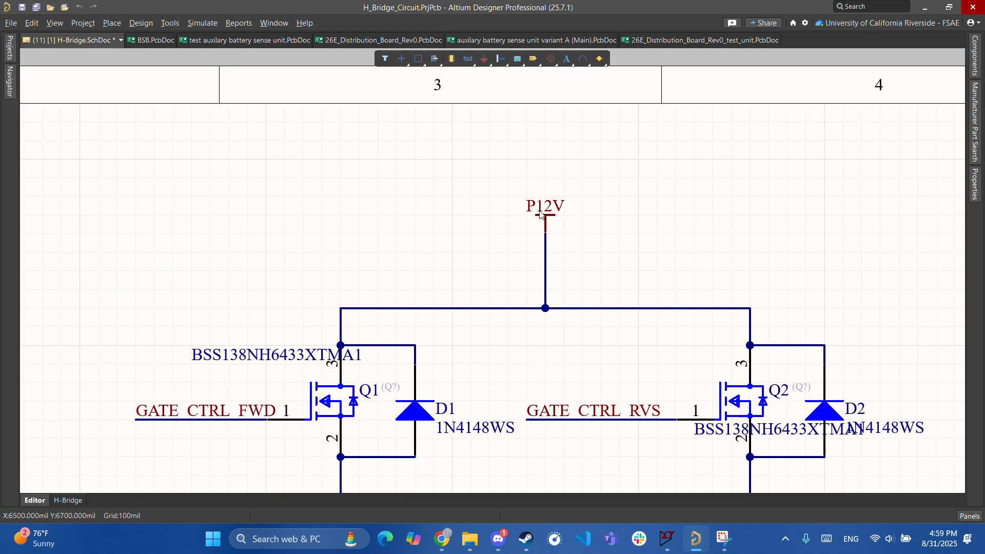
right_click_drag(457, 305, 481, 286)
right_click_drag(442, 404, 493, 309)
double_click(492, 309)
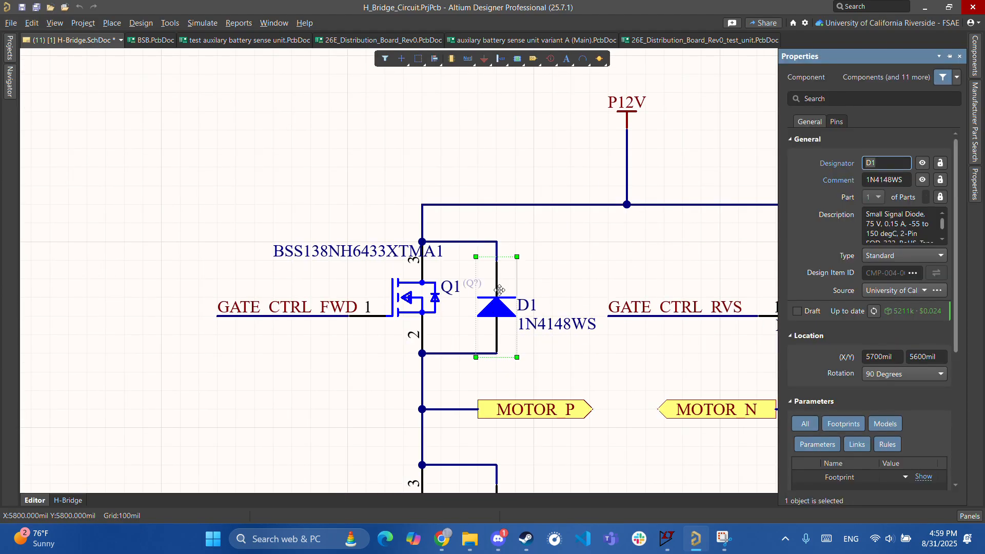
- Check the IV curve results, then open D1's onsemi 1N4148WS supplier listing from Part Choices
left_click(449, 550)
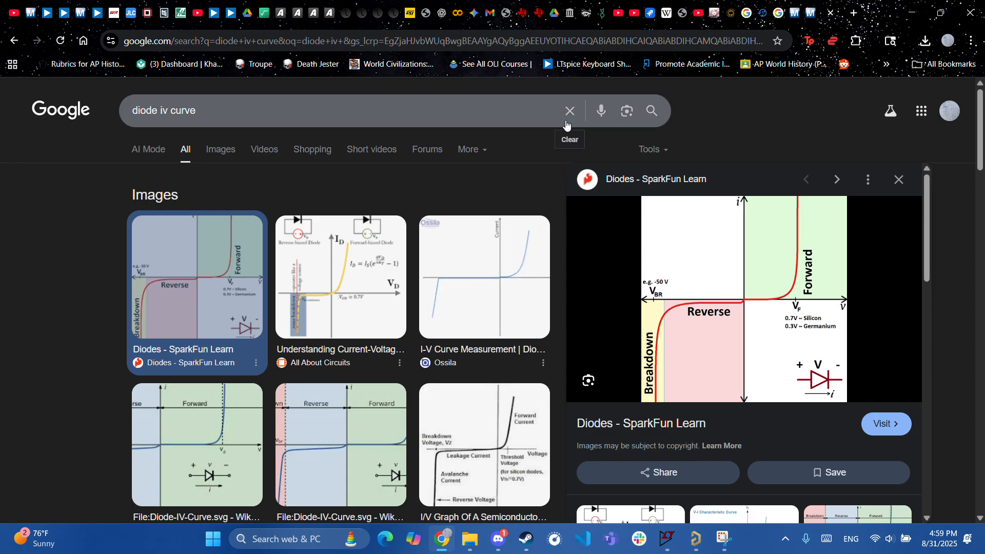
left_click(702, 548)
scroll(881, 216, "down", 3)
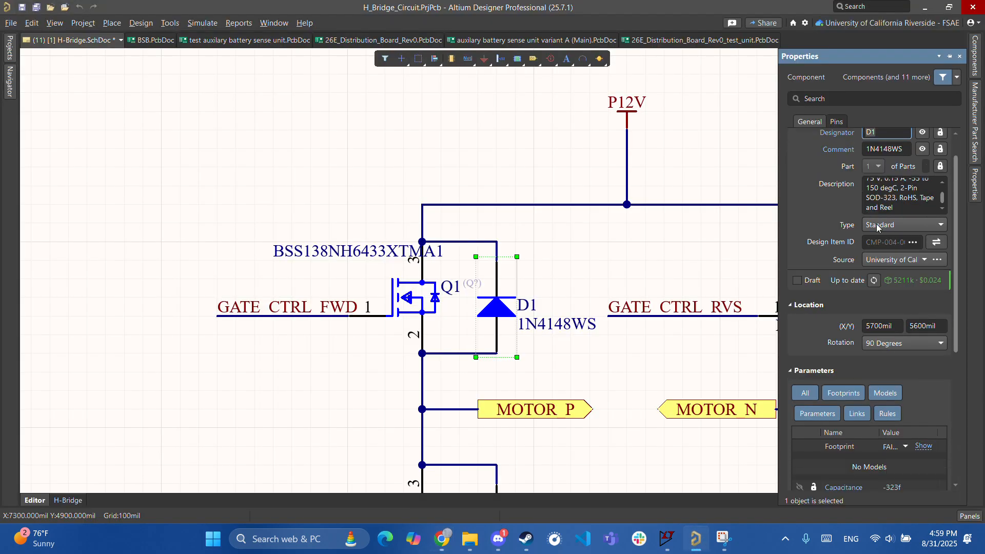
scroll(854, 260, "down", 8)
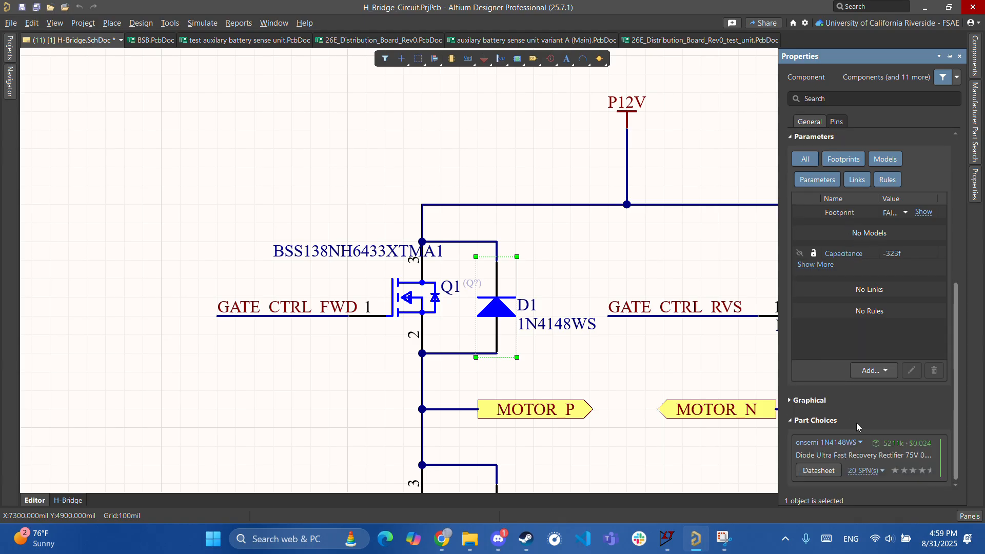
left_click(826, 442)
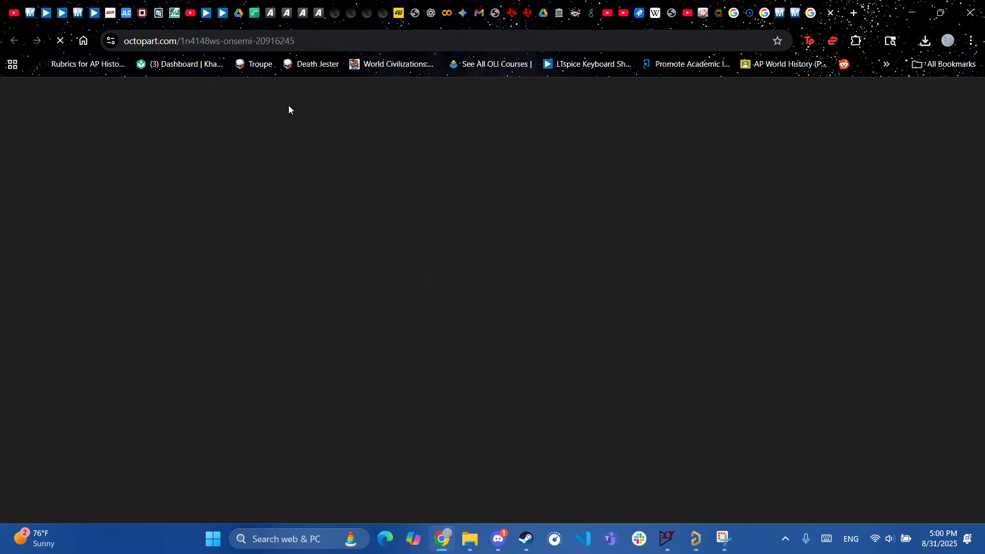
- Scroll through the Octopart page for the onsemi 1N4148WS diode
scroll(286, 273, "down", 1)
scroll(113, 270, "up", 3)
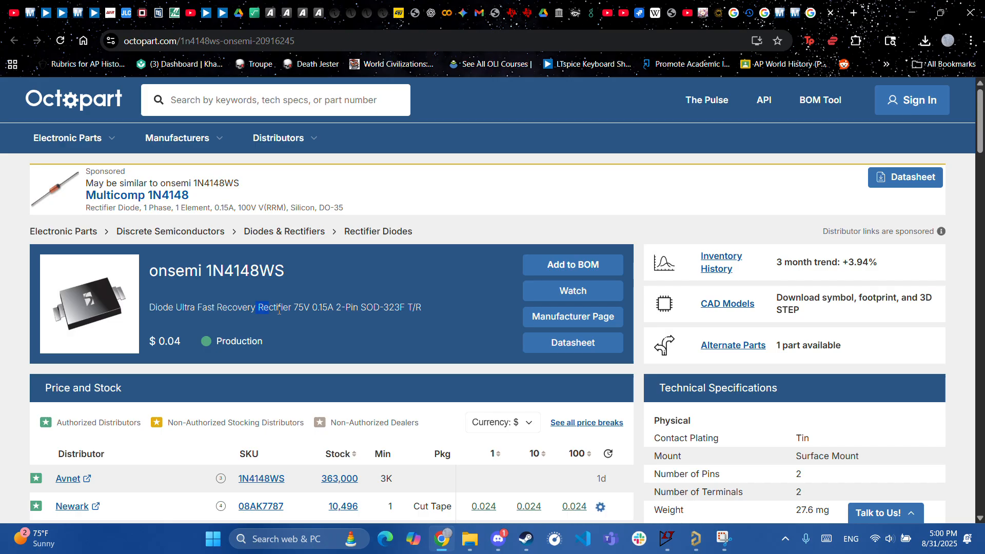
scroll(298, 325, "down", 20)
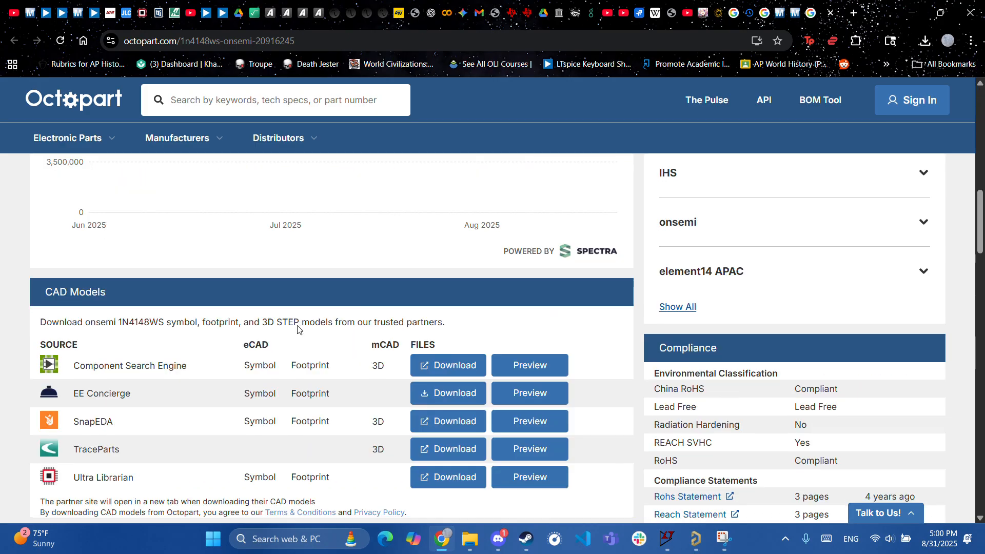
scroll(292, 330, "down", 12)
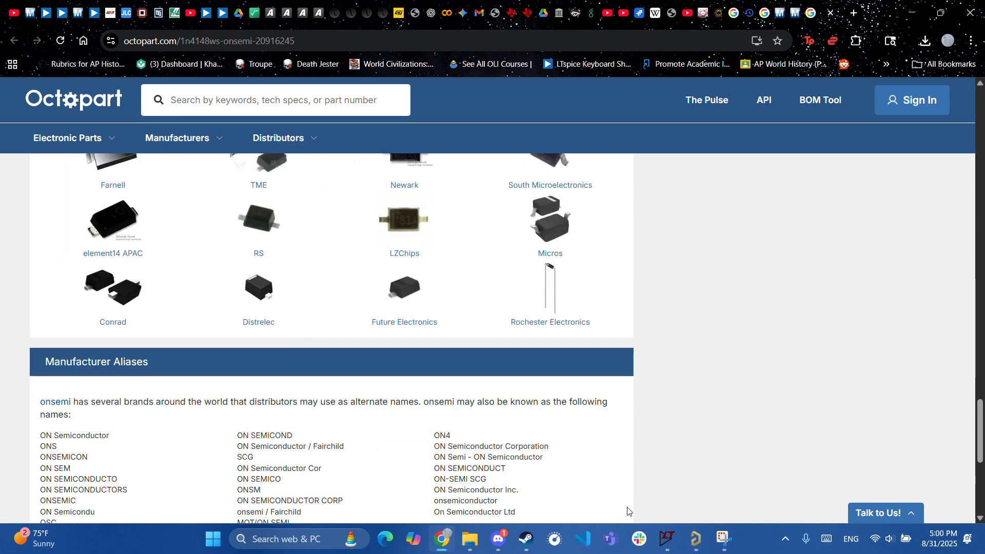
- Deselect D1 in Altium, then go back from Octopart to the diode IV curve results
left_click(700, 544)
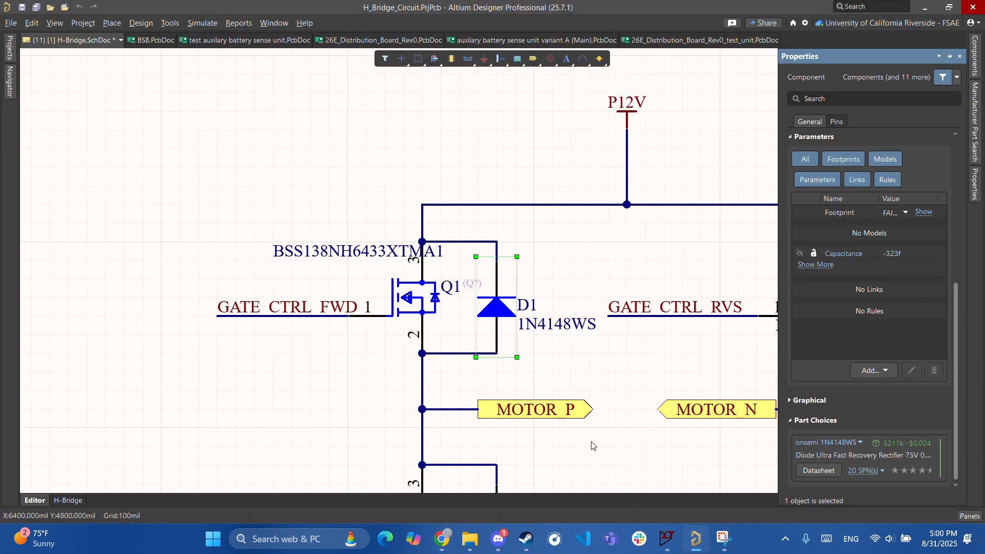
left_click(559, 276)
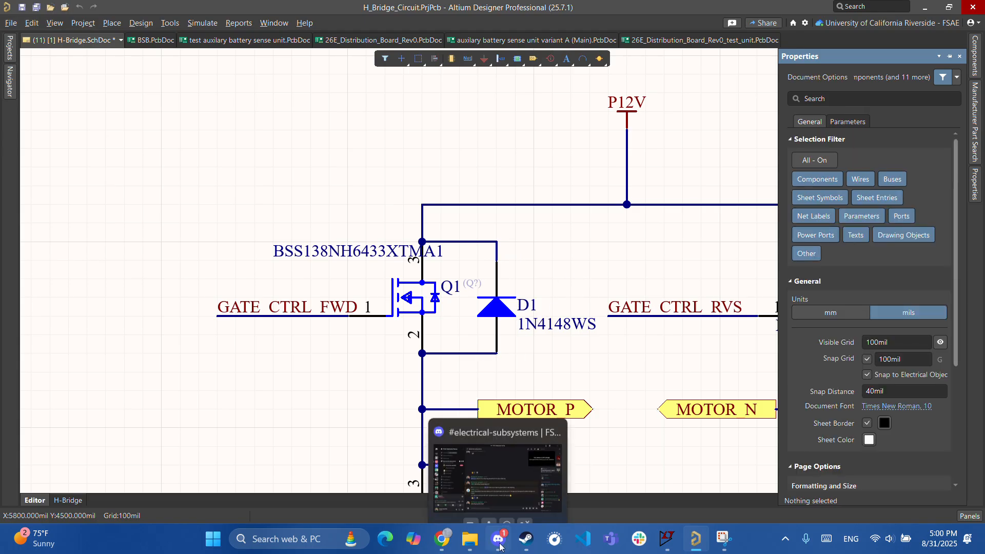
left_click(441, 536)
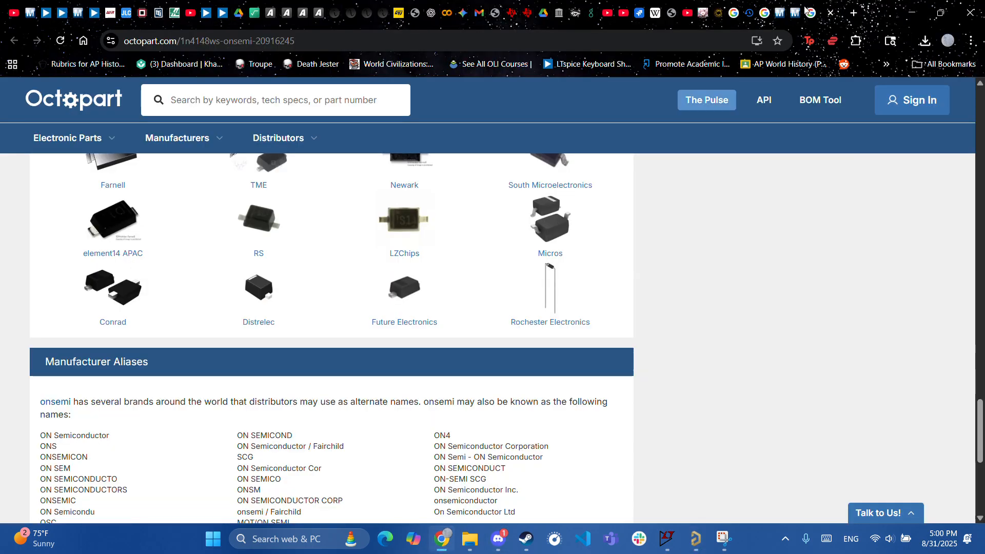
key("alt+Left")
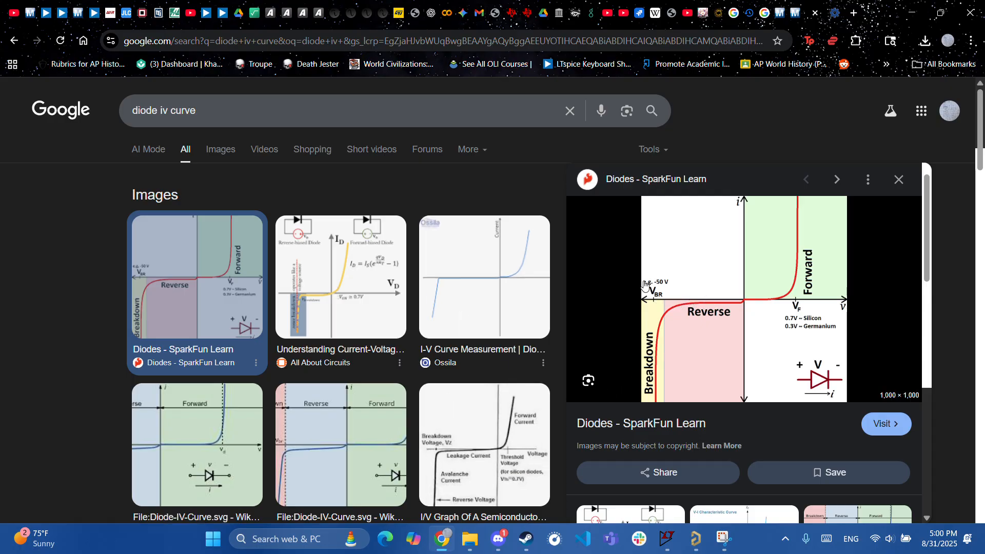
- Open diode D1's properties, preview its footprint, then deselect it
left_click(696, 538)
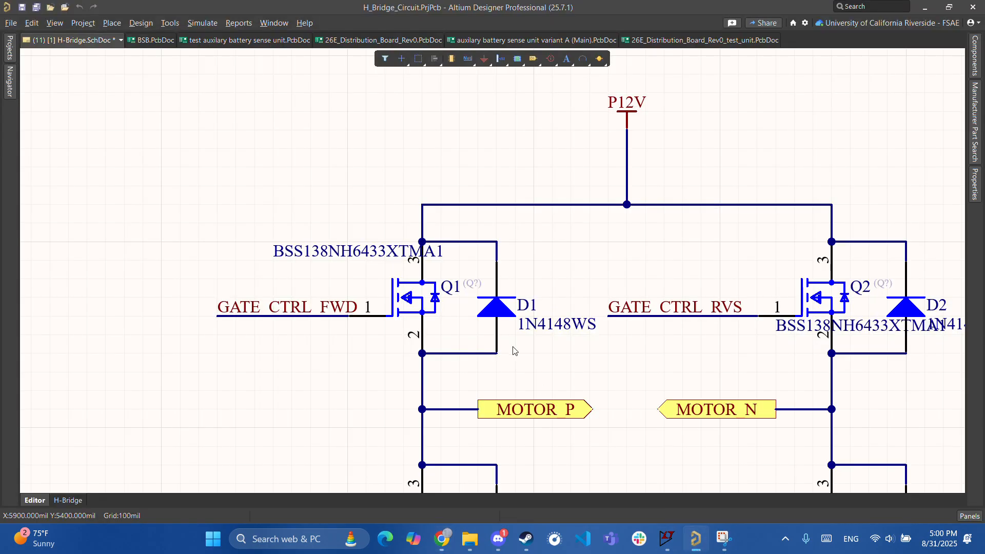
scroll(502, 333, "down", 2, "ctrl")
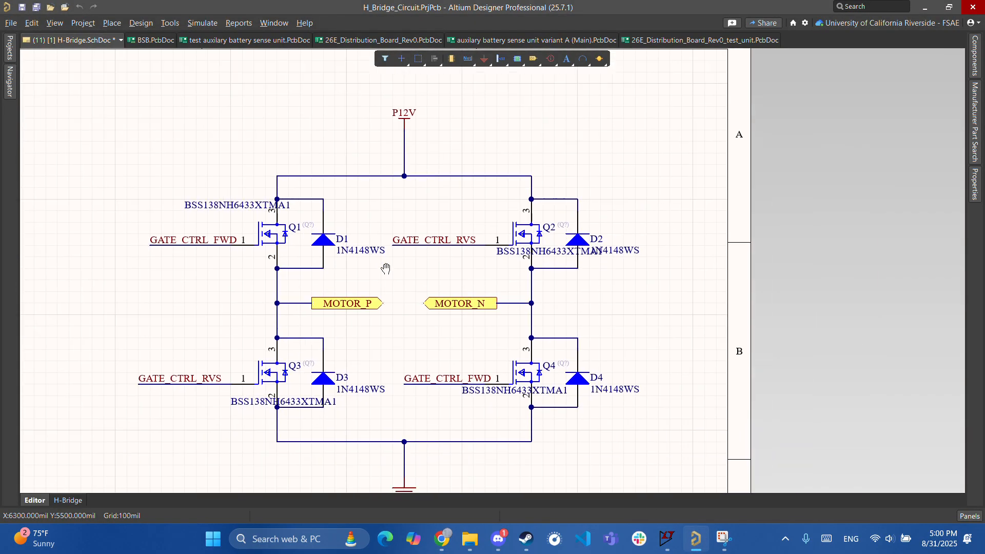
scroll(357, 252, "up", 2, "ctrl")
scroll(357, 252, "down", 3, "ctrl")
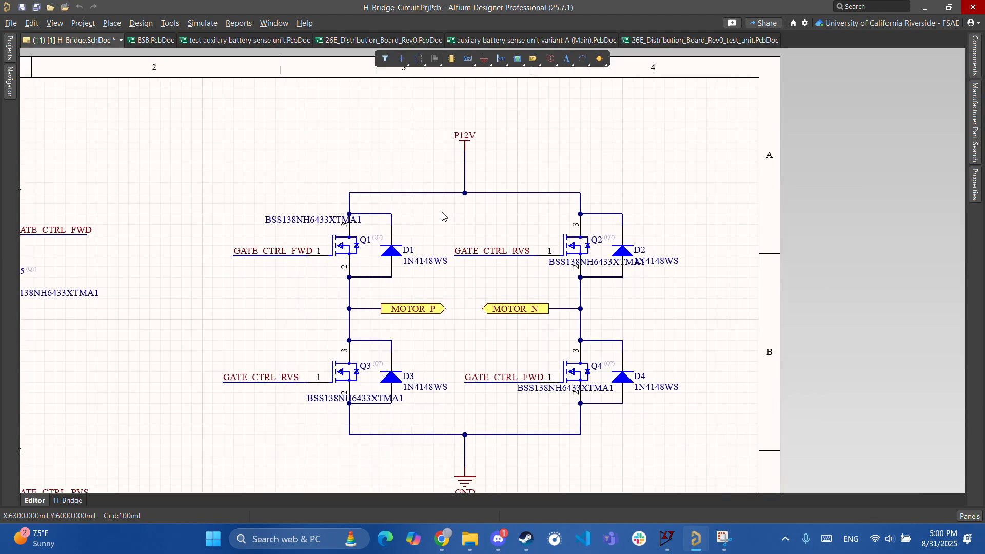
scroll(389, 251, "up", 2, "ctrl")
double_click(388, 252)
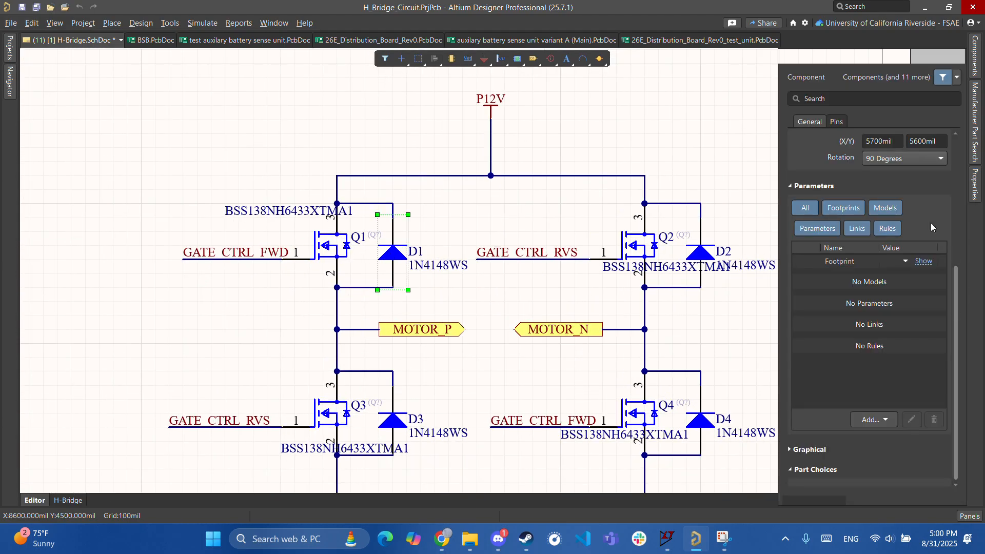
scroll(901, 242, "down", 3)
scroll(895, 245, "down", 3)
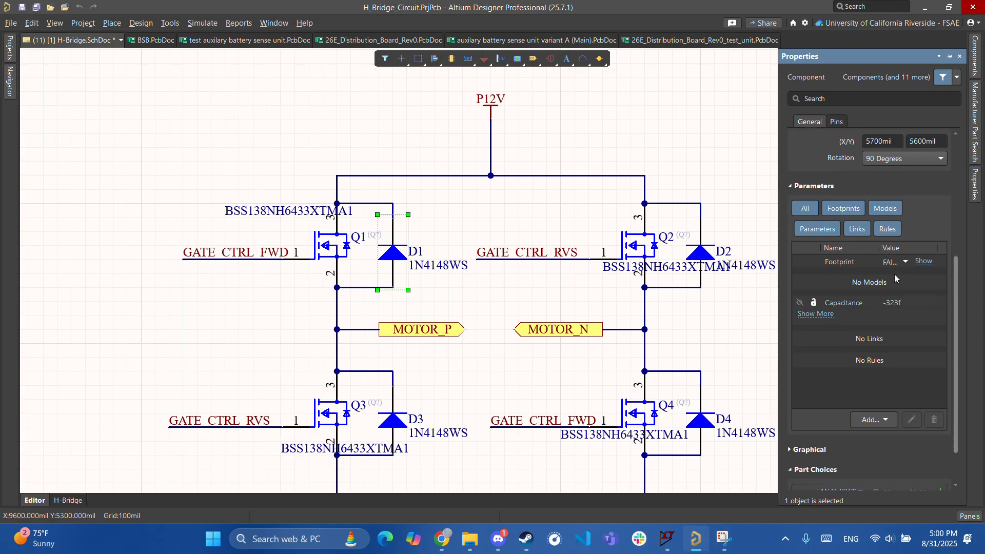
left_click(924, 263)
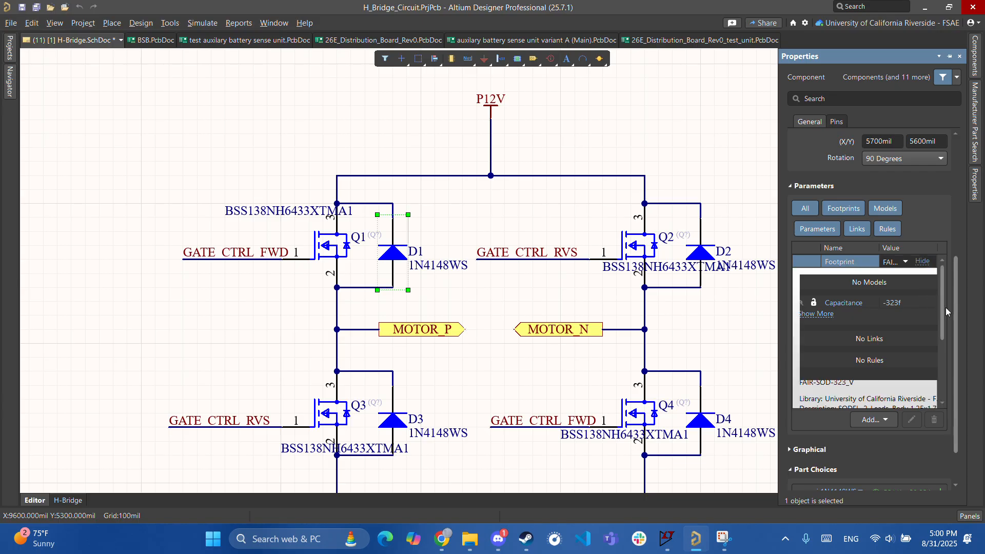
left_click_drag(959, 322, 963, 122)
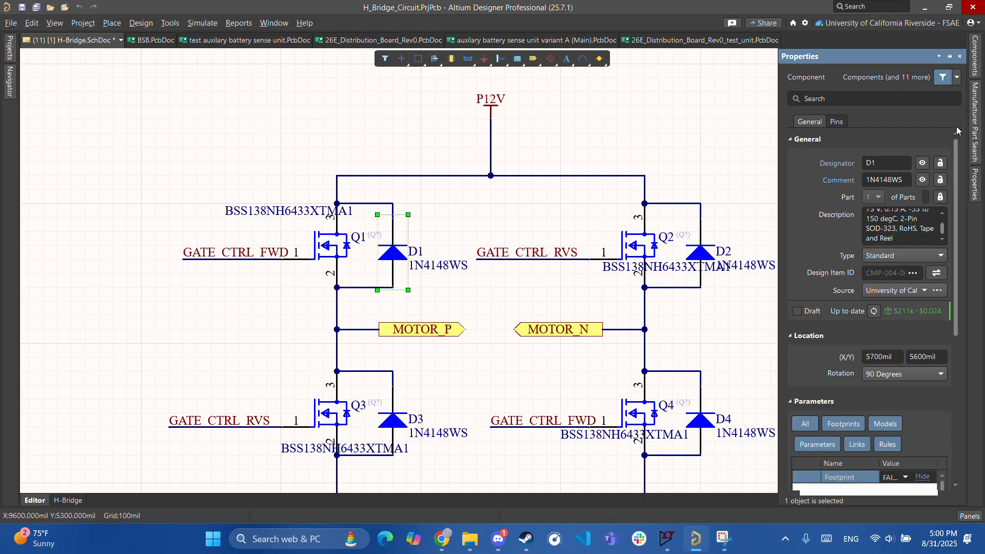
scroll(901, 225, "up", 2)
left_click(687, 150)
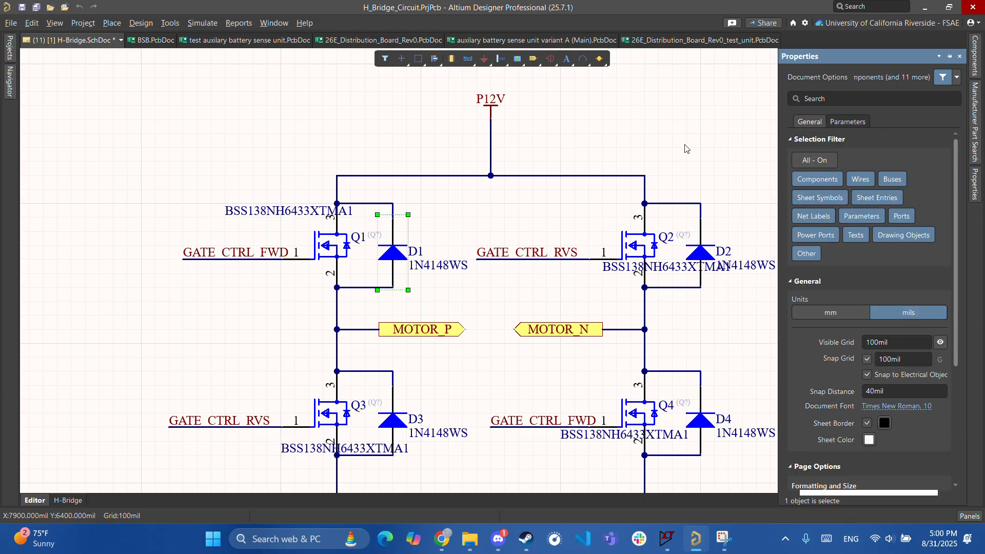
- Pan and zoom to frame both gate drivers and the whole H-bridge sheet
scroll(688, 149, "down", 2, "ctrl")
scroll(436, 303, "up", 1, "ctrl")
right_click_drag(430, 303, 608, 281)
right_click_drag(396, 279, 586, 317)
scroll(555, 307, "down", 1, "ctrl")
scroll(586, 319, "down", 1, "ctrl")
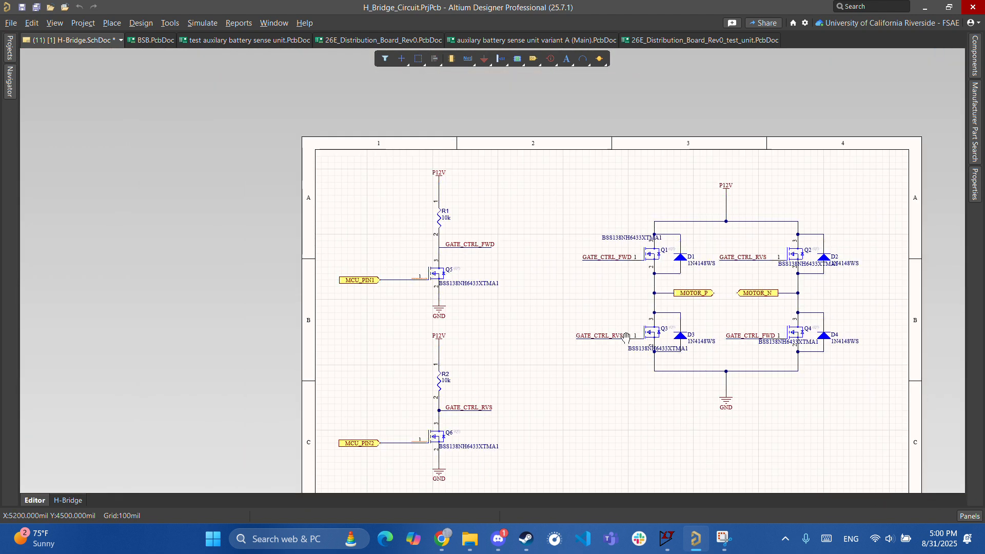
scroll(562, 292, "up", 3, "ctrl")
scroll(559, 288, "down", 2, "ctrl")
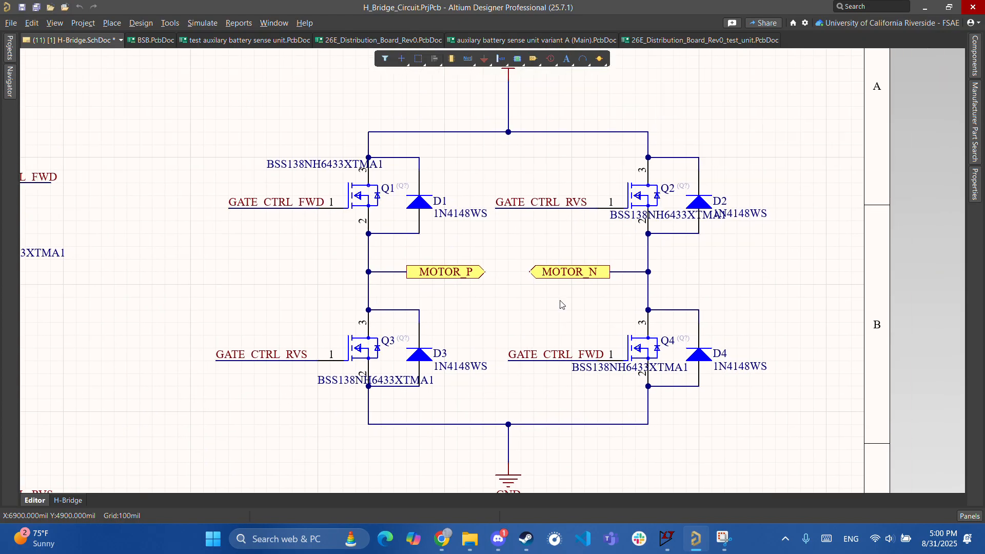
right_click_drag(548, 273, 618, 206)
scroll(579, 313, "up", 1, "ctrl")
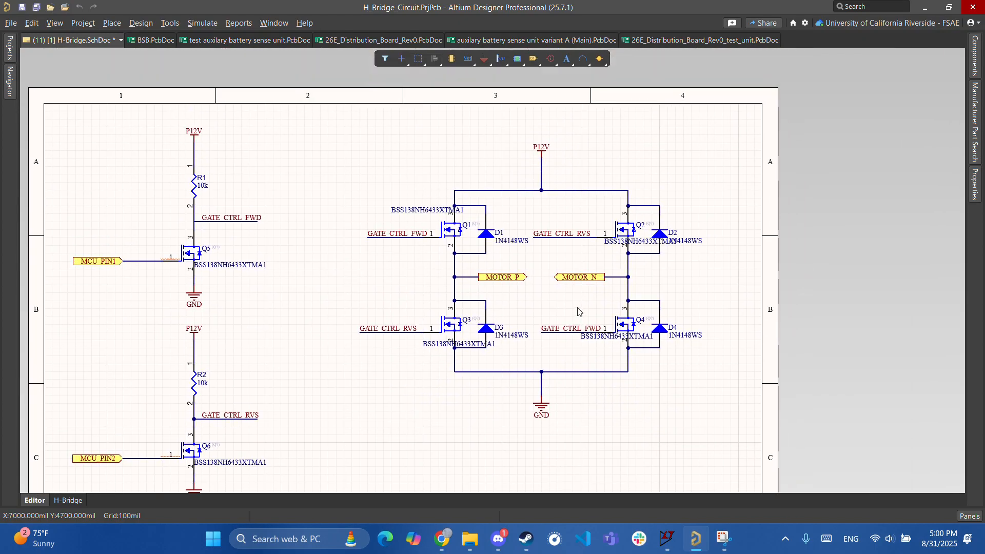
scroll(590, 315, "up", 3, "ctrl")
right_click_drag(456, 373, 658, 332)
scroll(657, 331, "down", 4, "ctrl")
right_click_drag(492, 339, 618, 242)
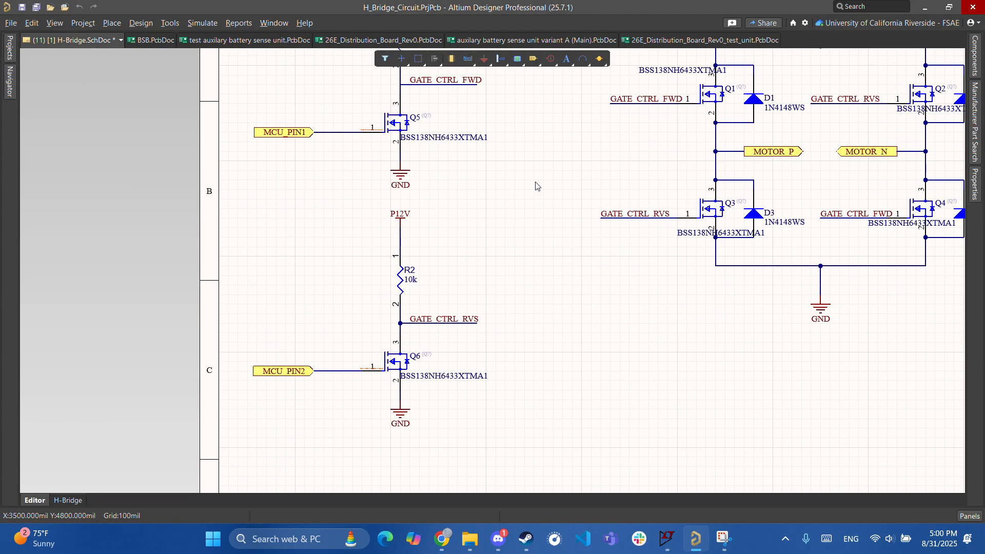
right_click_drag(534, 196, 370, 339)
scroll(416, 261, "down", 2, "ctrl")
right_click_drag(489, 294, 417, 305)
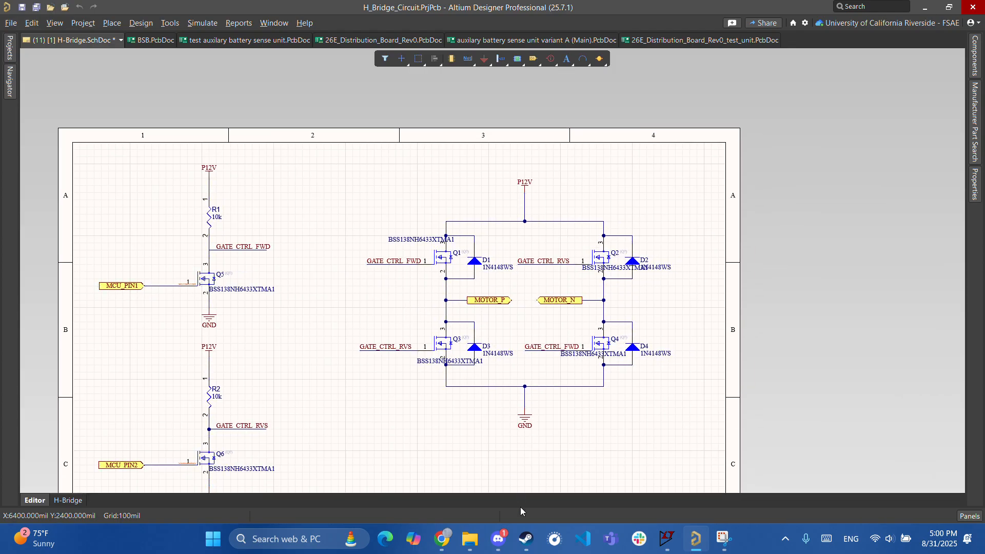
scroll(521, 464, "up", 1, "ctrl")
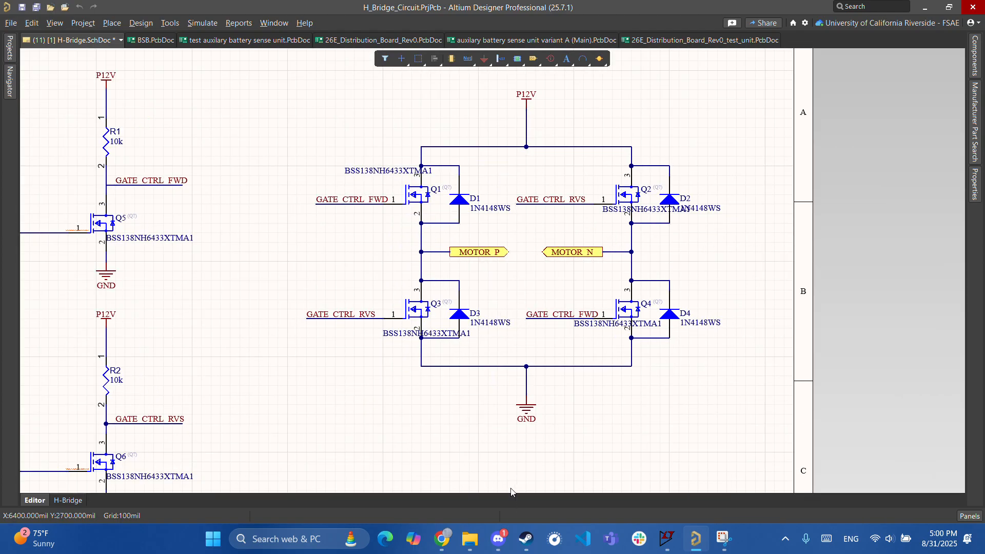
- Briefly check Discord, then switch to Chrome's diode IV curve results
left_click(499, 539)
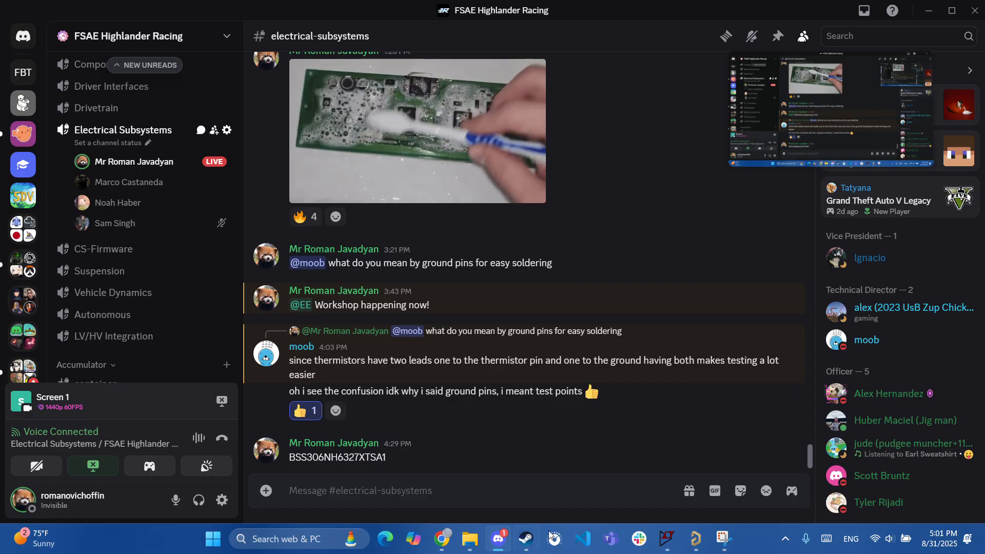
left_click(696, 539)
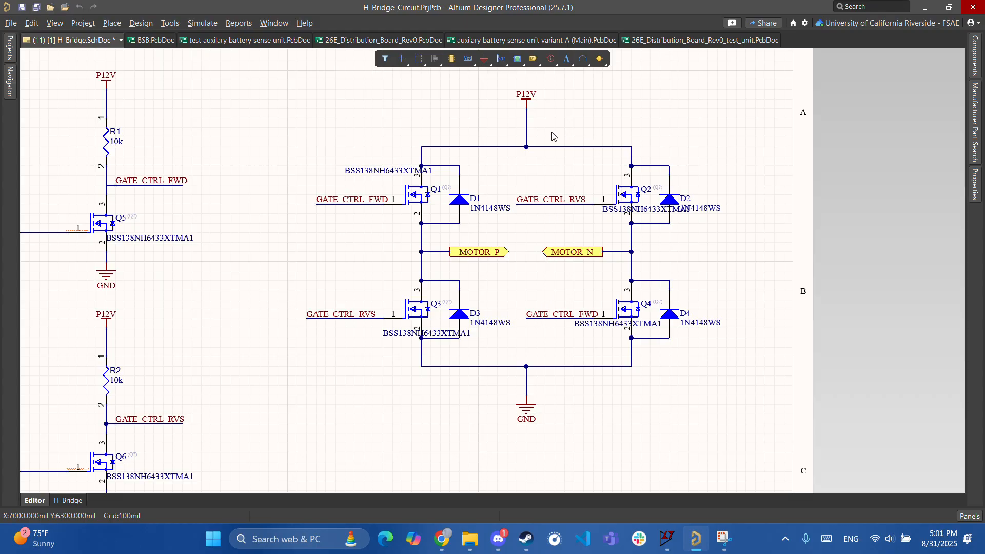
scroll(538, 138, "up", 2, "ctrl")
scroll(498, 141, "up", 1)
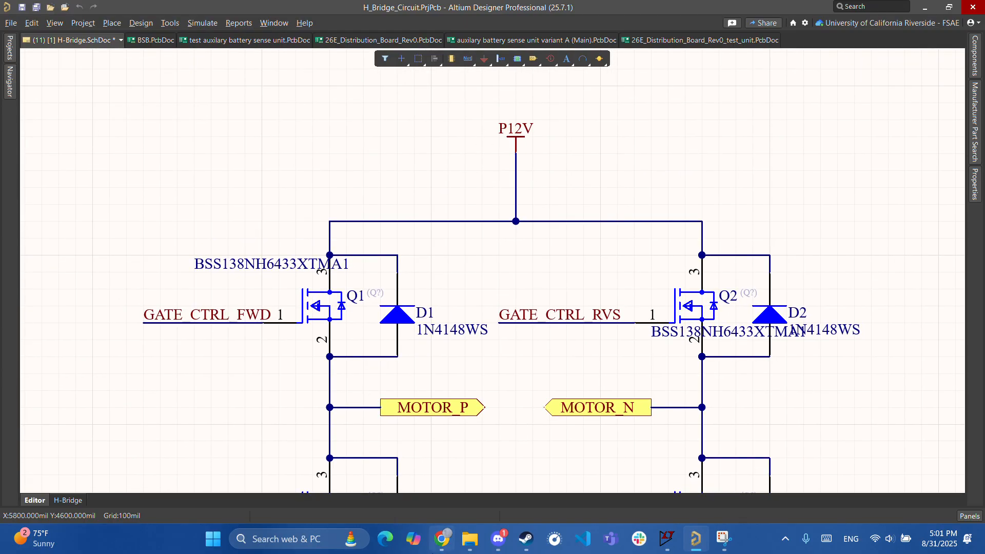
key("alt+Tab")
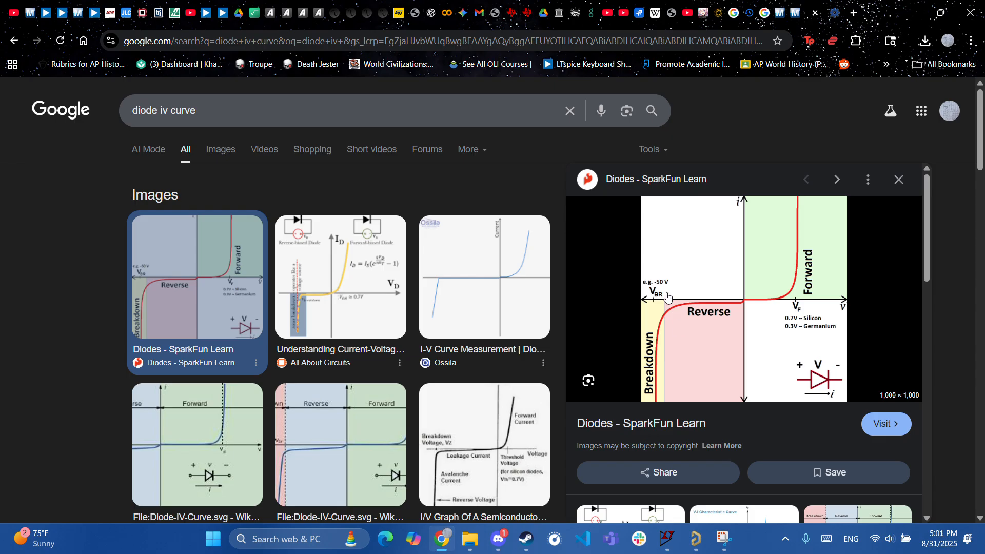
- Go from the SparkFun IV chart back to the Altium sheet with diodes D1–D4
left_click(693, 543)
scroll(501, 363, "up", 1, "ctrl")
scroll(469, 220, "down", 2, "ctrl")
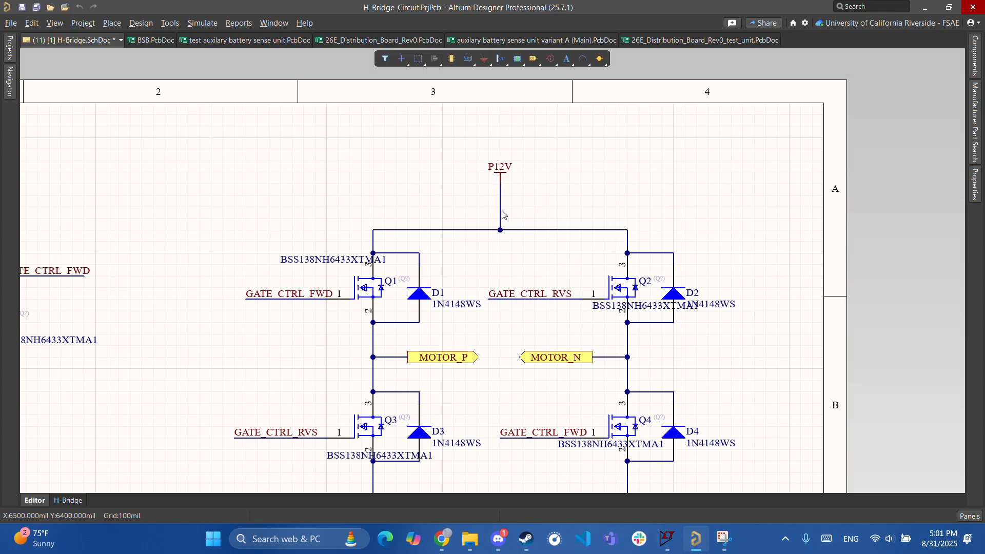
- Inspect R1, Q5, R2, Q6 and the MCU_PIN ports on the H-Bridge schematic
right_click_drag(564, 332, 641, 198)
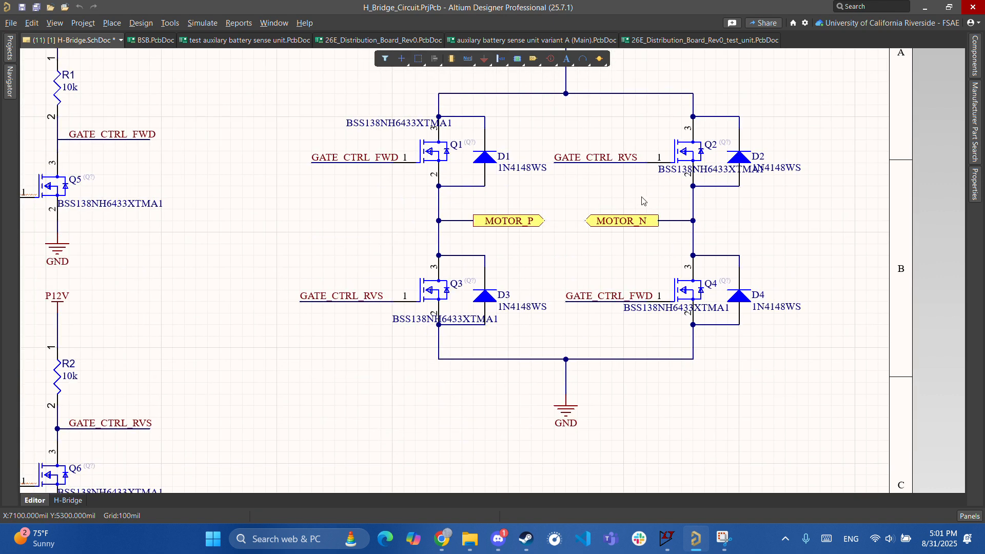
scroll(635, 266, "down", 2, "ctrl")
right_click_drag(633, 259, 778, 276)
scroll(532, 332, "up", 2, "ctrl")
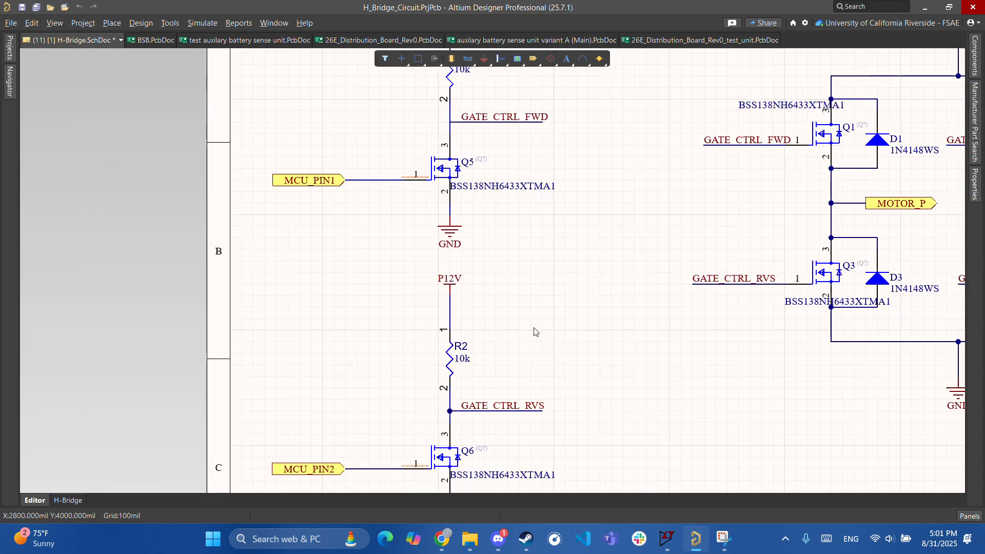
right_click_drag(532, 332, 786, 271)
scroll(786, 271, "down", 1, "ctrl")
scroll(819, 211, "down", 1, "ctrl")
scroll(568, 266, "down", 1, "ctrl")
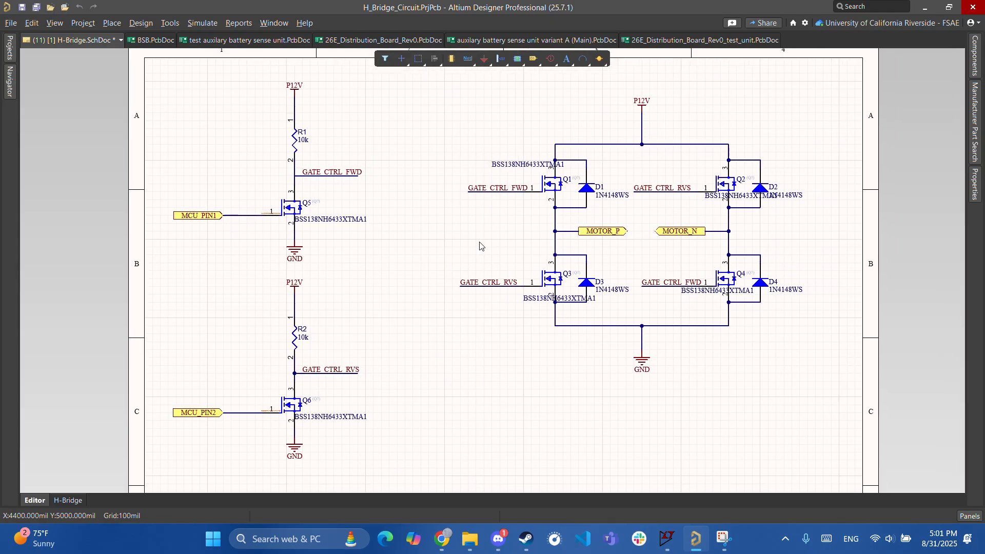
scroll(488, 246, "down", 1, "ctrl")
- Zoom out on the sheet and save the H-Bridge schematic with Ctrl+S
right_click_drag(418, 254, 387, 271)
scroll(405, 317, "up", 3, "ctrl")
scroll(387, 270, "down", 3, "ctrl")
right_click_drag(310, 253, 336, 273)
key("ctrl+s")
- Show the Projects panel listing H_Bridge_Circuit.PrjPcb among the open projects
mouse_move(10, 51)
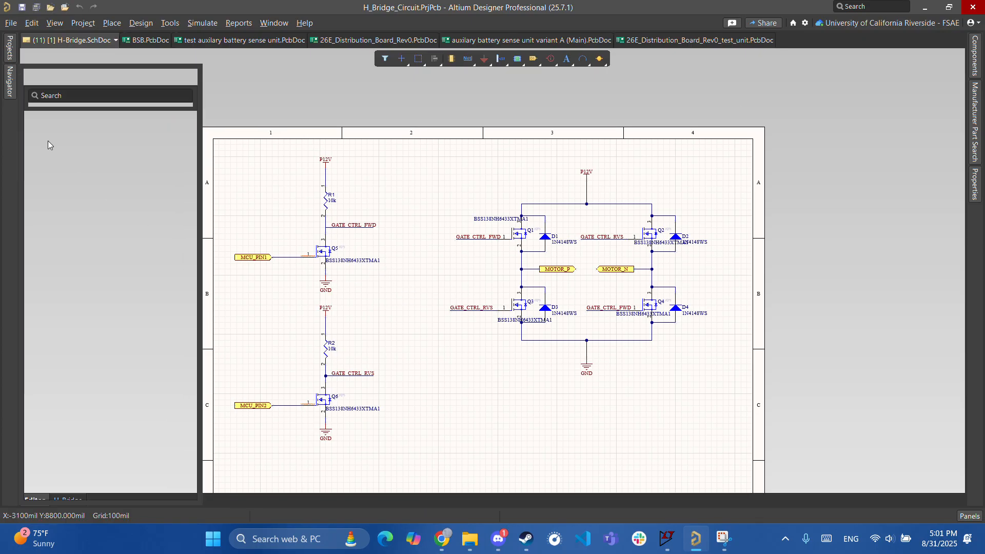
right_click_drag(362, 336, 426, 316)
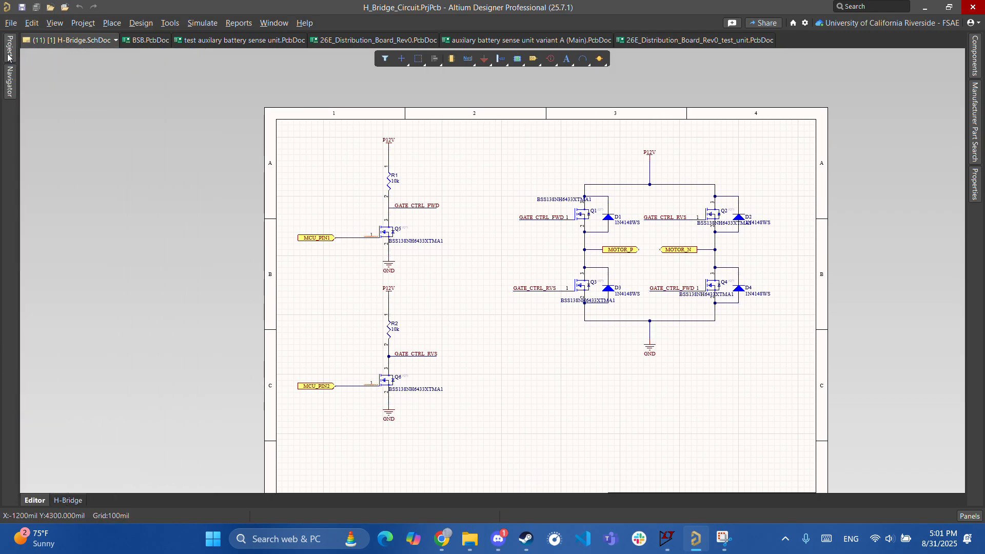
mouse_move(8, 57)
scroll(109, 371, "down", 1)
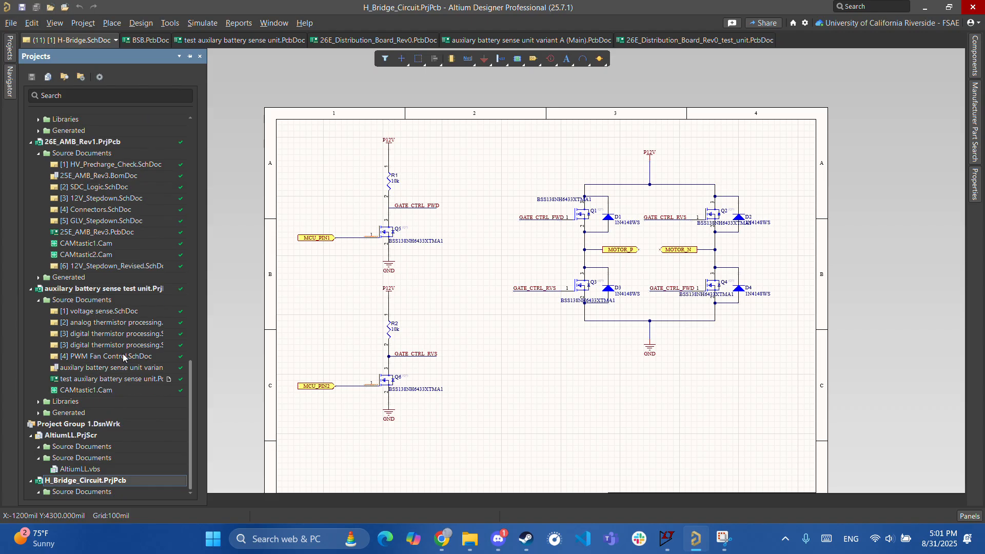
- Add a new schematic sheet to the H_Bridge_Circuit project
right_click(76, 449)
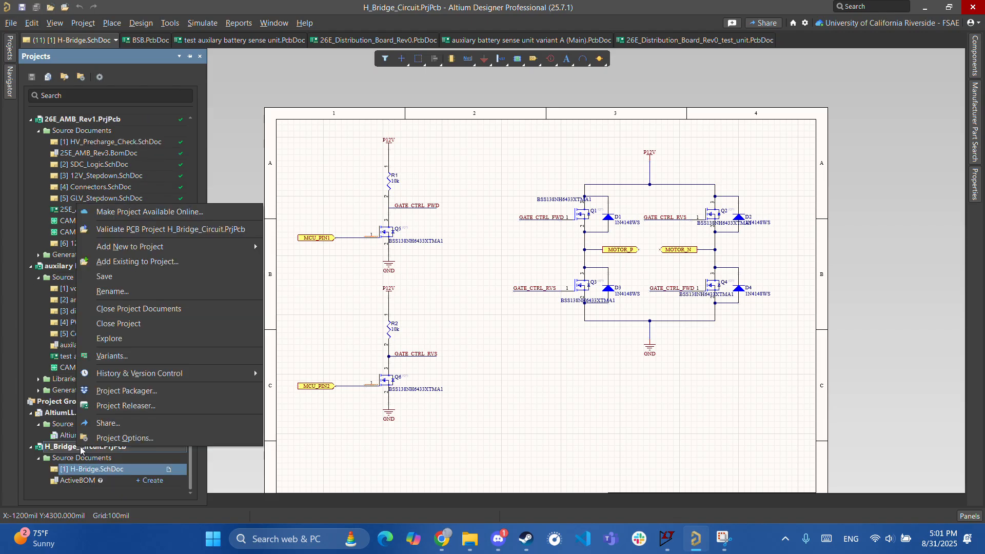
left_click(452, 428)
right_click_drag(580, 424, 512, 322)
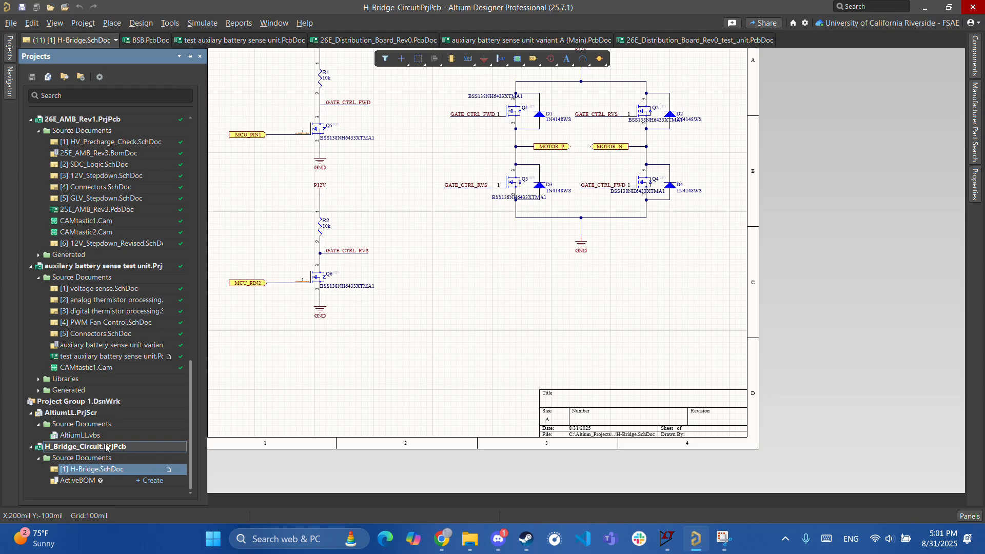
right_click(83, 447)
mouse_move(245, 247)
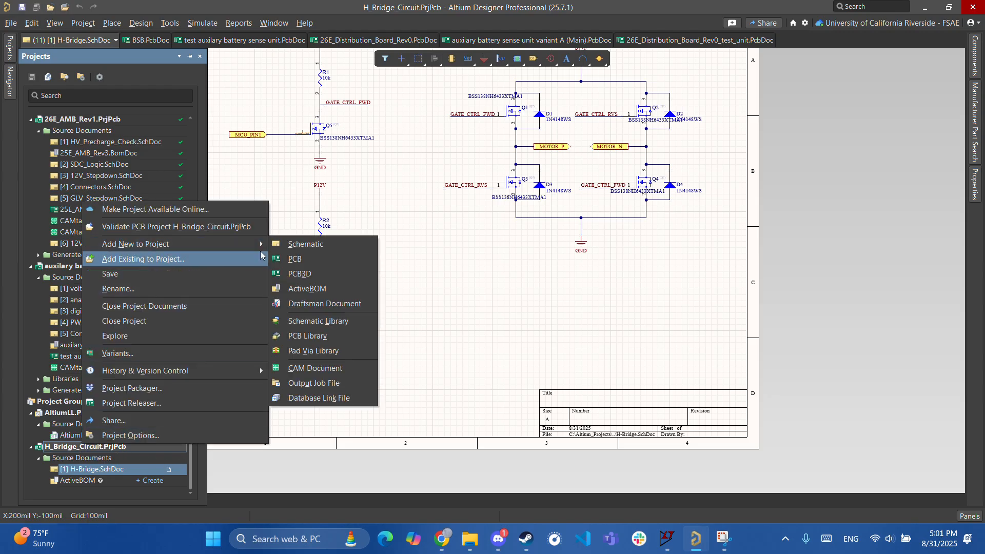
left_click(273, 257)
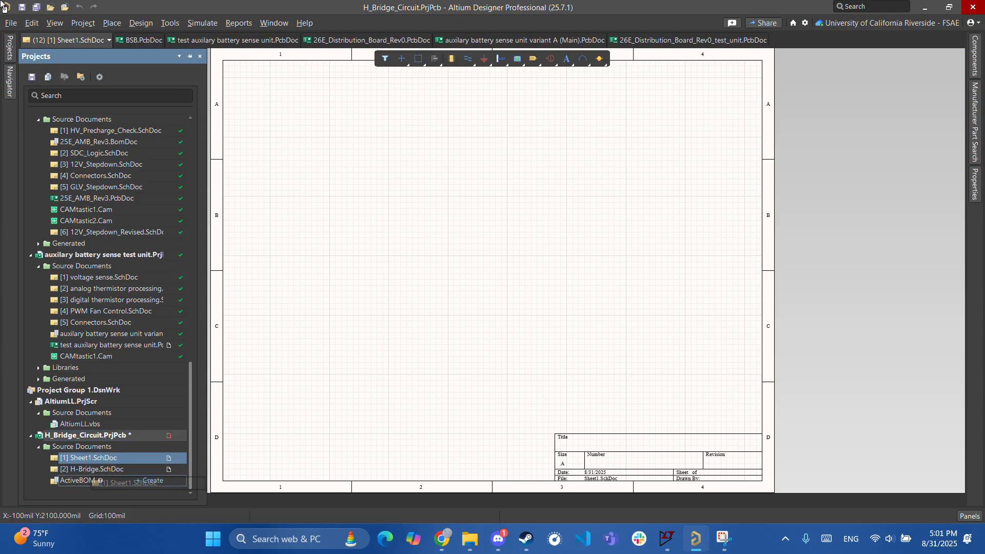
- Move Sheet1 after H-Bridge.SchDoc, save it as Connector, and return to H-Bridge
left_click_drag(78, 479, 76, 480)
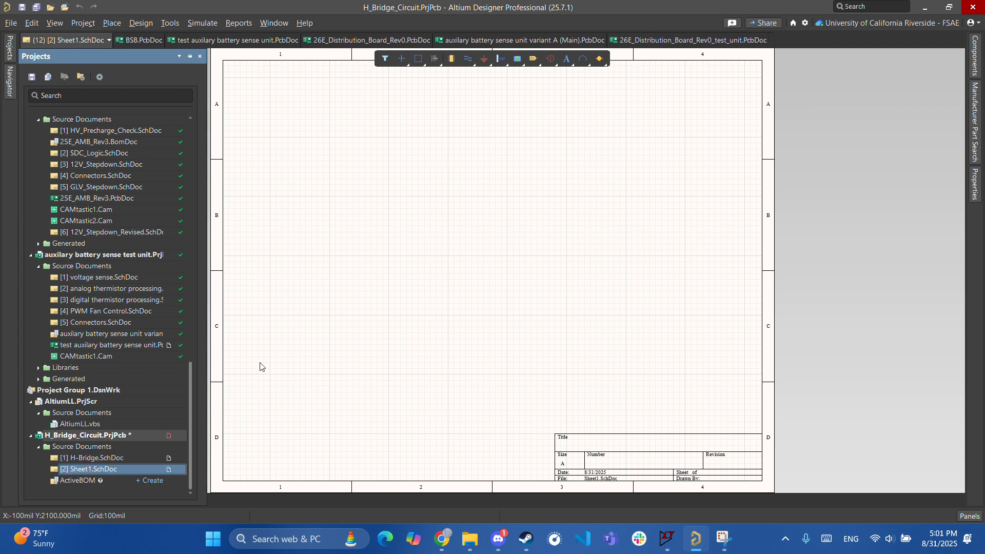
type("Connectors")
key("Return")
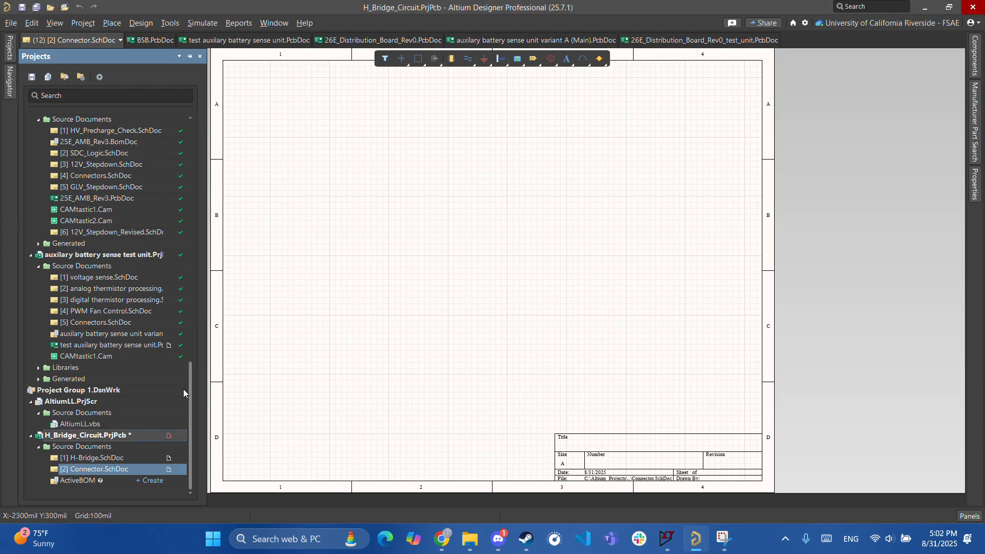
left_click(121, 460)
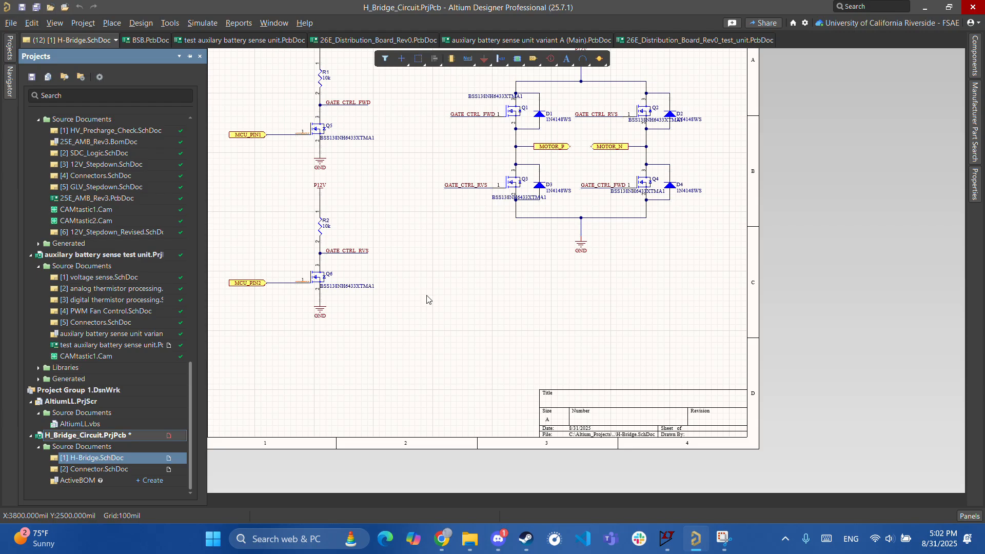
scroll(463, 241, "down", 3, "ctrl")
right_click_drag(450, 246, 466, 303)
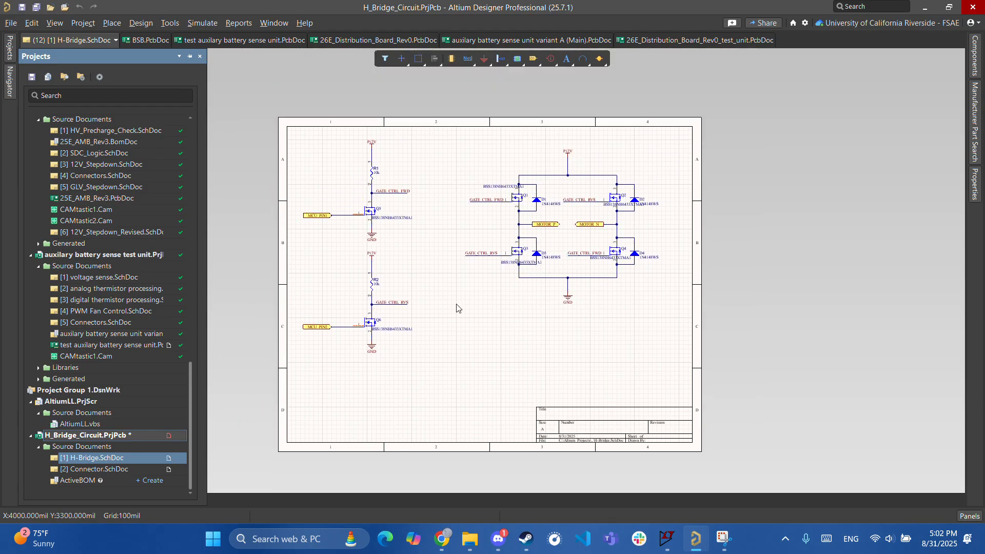
scroll(466, 303, "up", 4, "ctrl")
right_click_drag(341, 287, 394, 346)
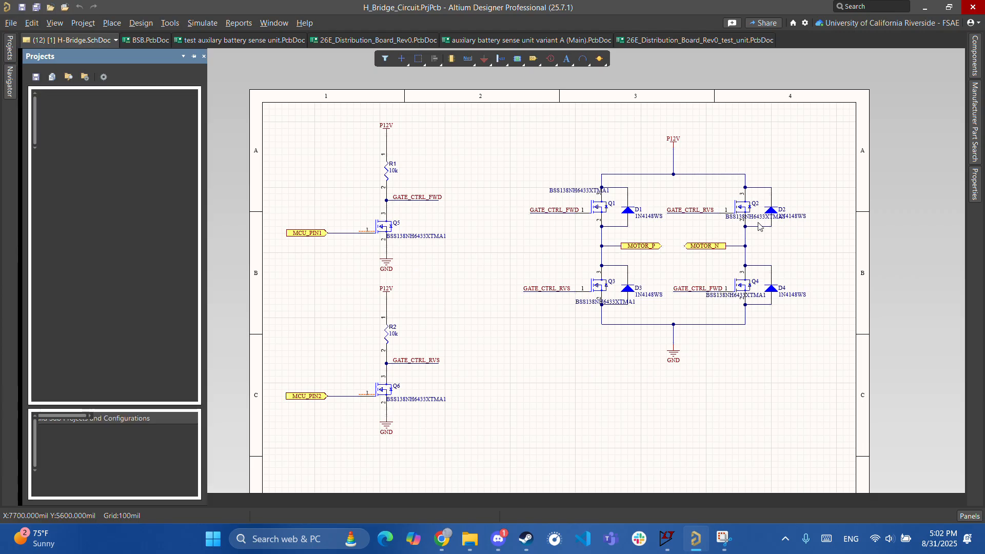
right_click_drag(506, 419, 556, 390)
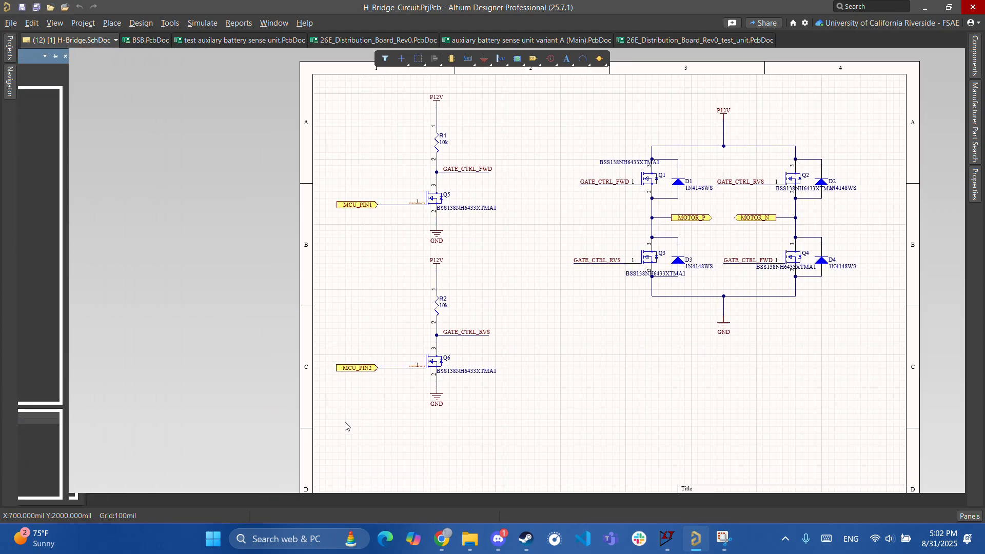
right_click_drag(668, 325, 533, 337)
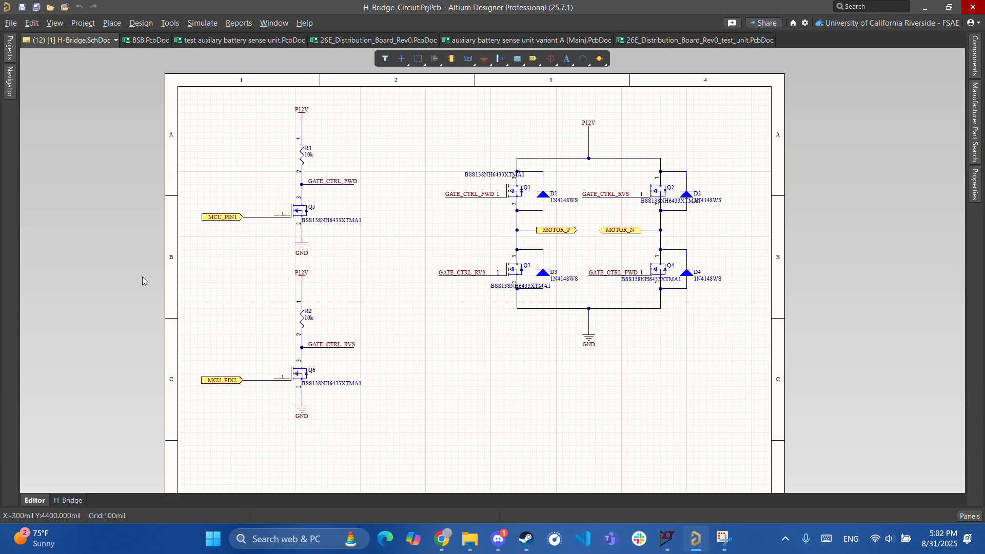
right_click_drag(452, 339, 254, 357)
scroll(374, 341, "up", 1, "ctrl")
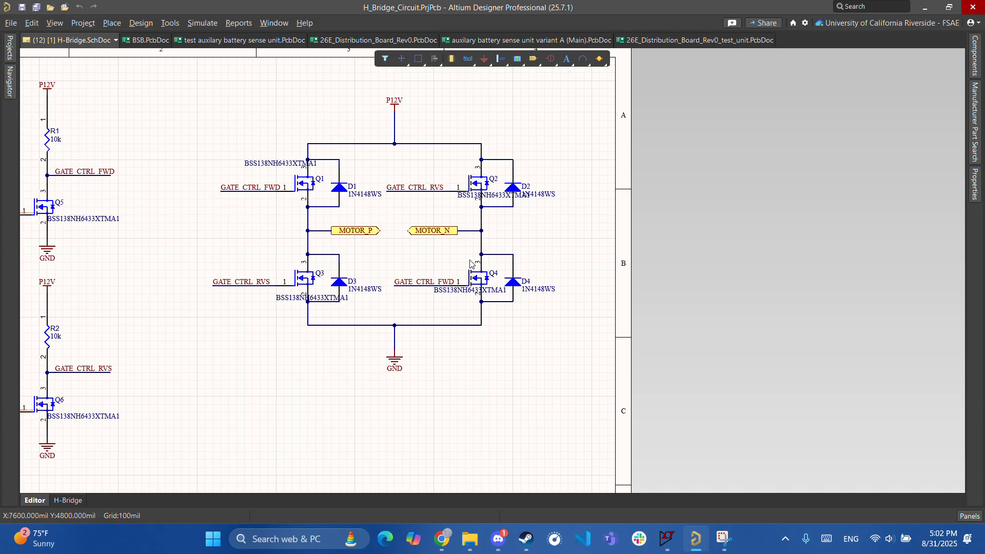
left_click(9, 56)
double_click(82, 469)
right_click_drag(409, 289, 430, 341)
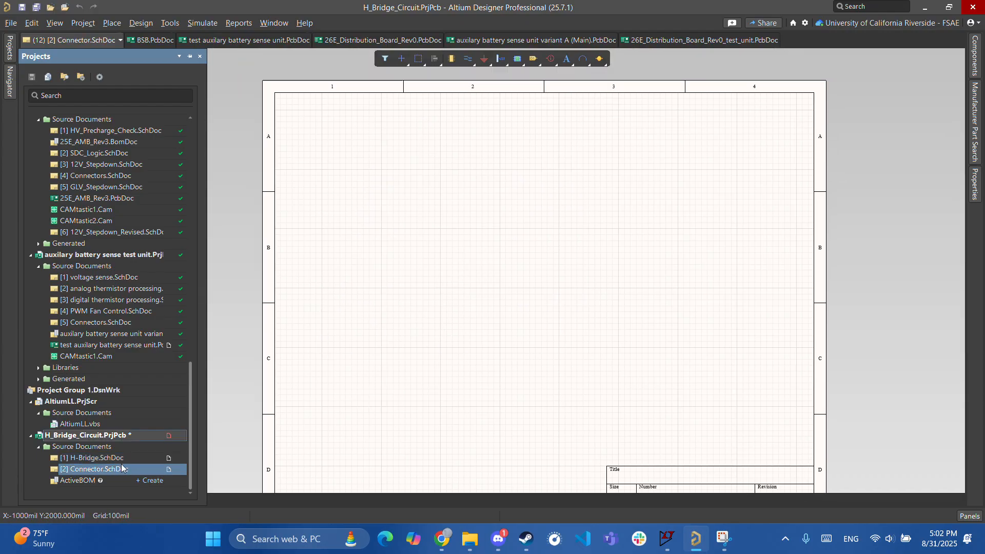
double_click(88, 458)
right_click_drag(324, 336, 624, 322)
scroll(624, 322, "down", 3, "ctrl")
right_click_drag(509, 291, 504, 302)
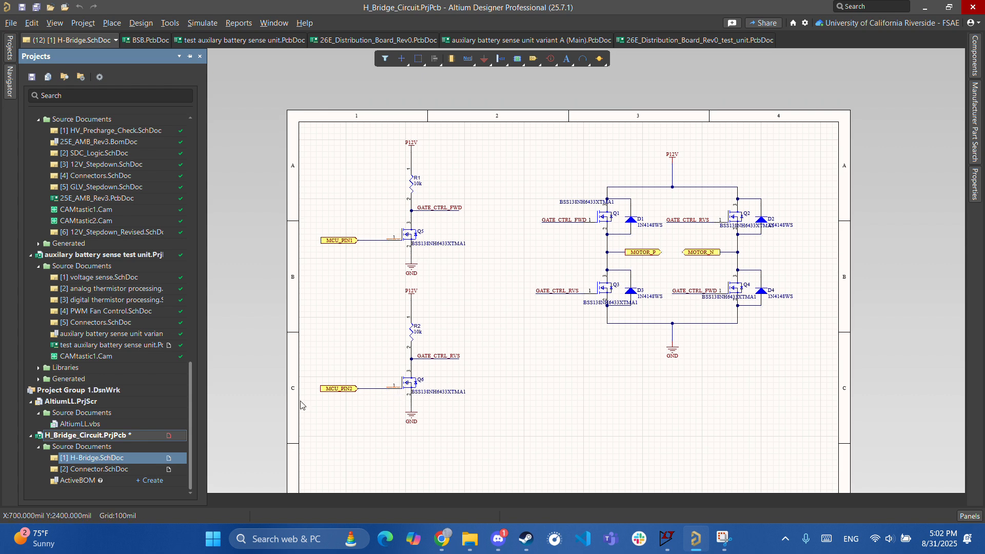
right_click_drag(579, 319, 416, 328)
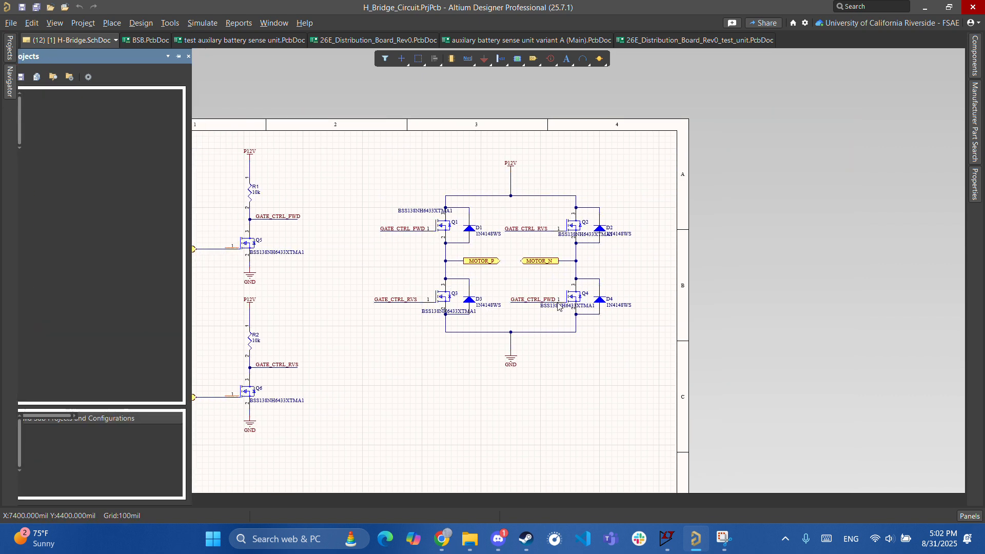
left_click(6, 49)
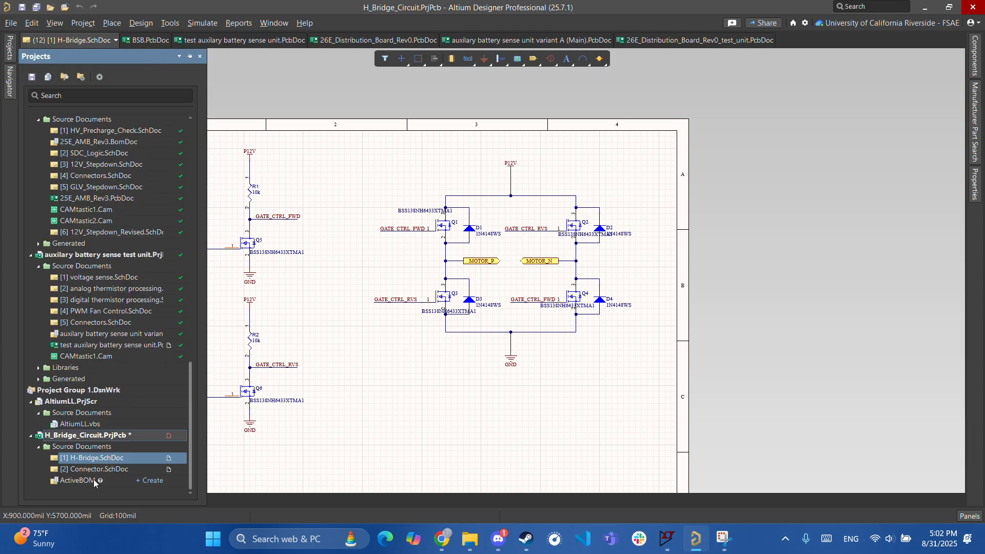
double_click(87, 469)
scroll(488, 297, "down", 1, "ctrl")
right_click_drag(578, 246, 558, 249)
scroll(554, 214, "up", 1, "ctrl")
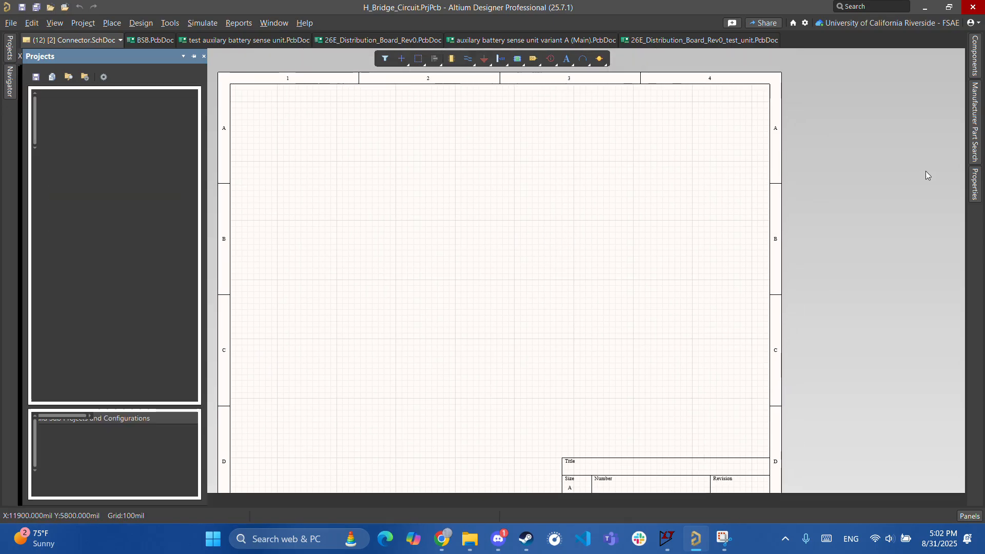
- Browse the Components panel's library categories, then reopen H-Bridge.SchDoc from Projects
left_click(980, 136)
left_click(846, 97)
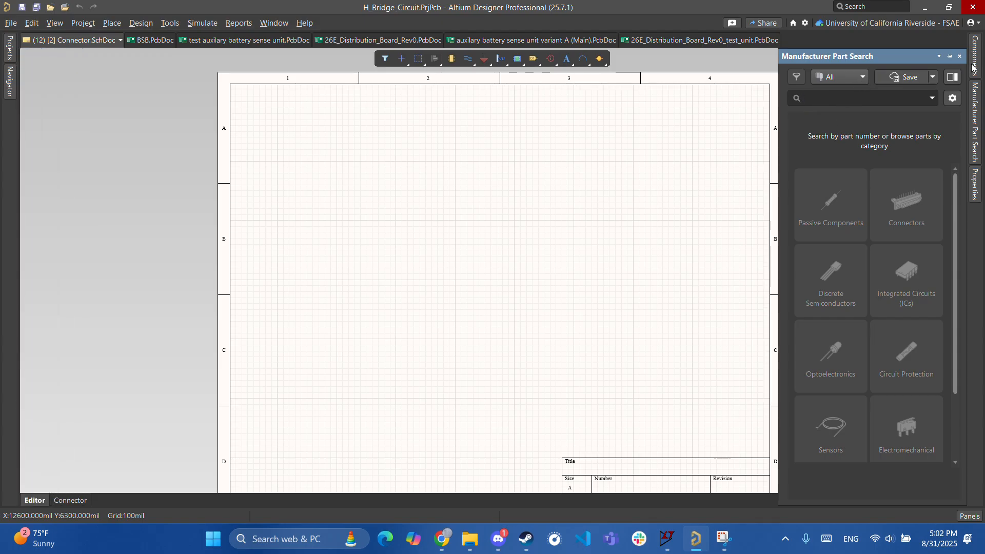
left_click(974, 64)
left_click(837, 79)
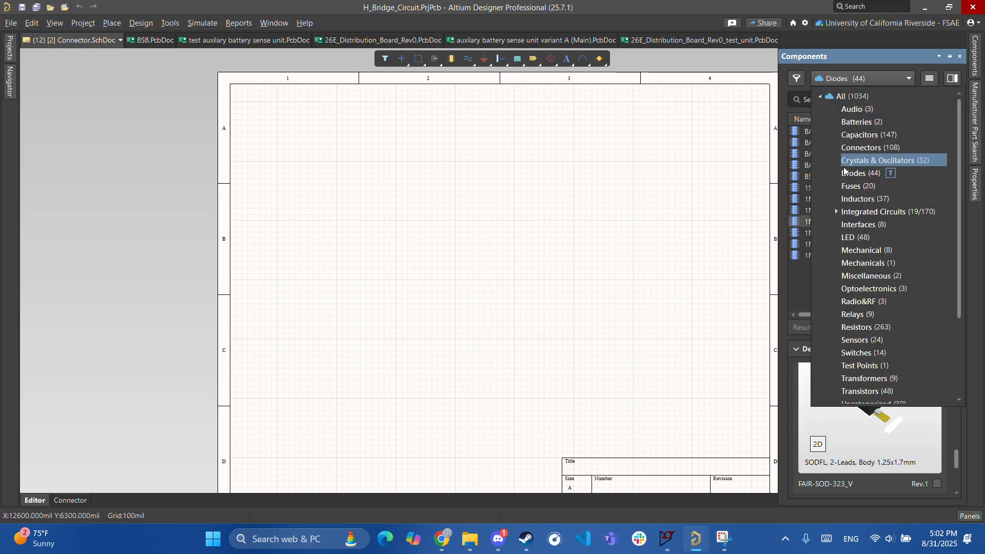
scroll(860, 254, "down", 3)
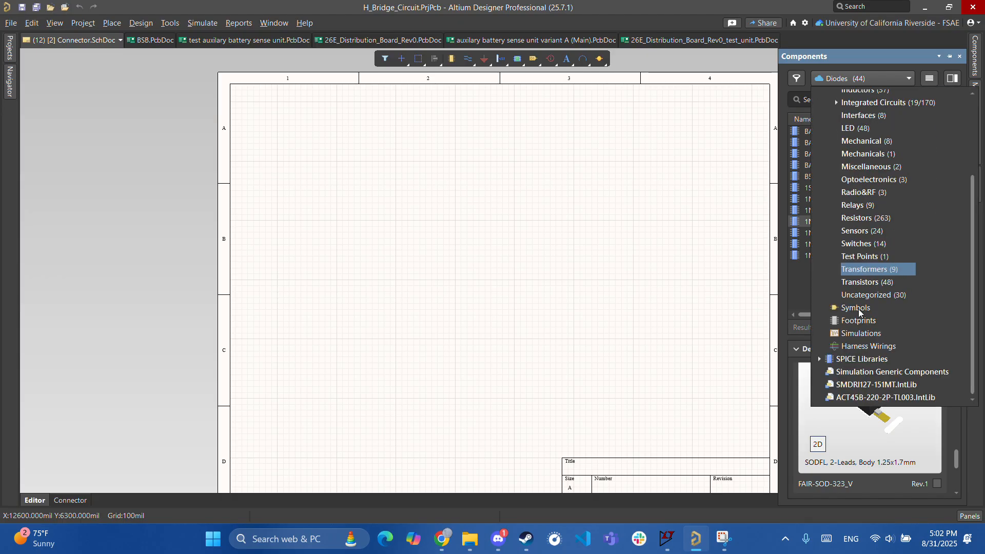
scroll(860, 354, "up", 2)
scroll(860, 354, "down", 1)
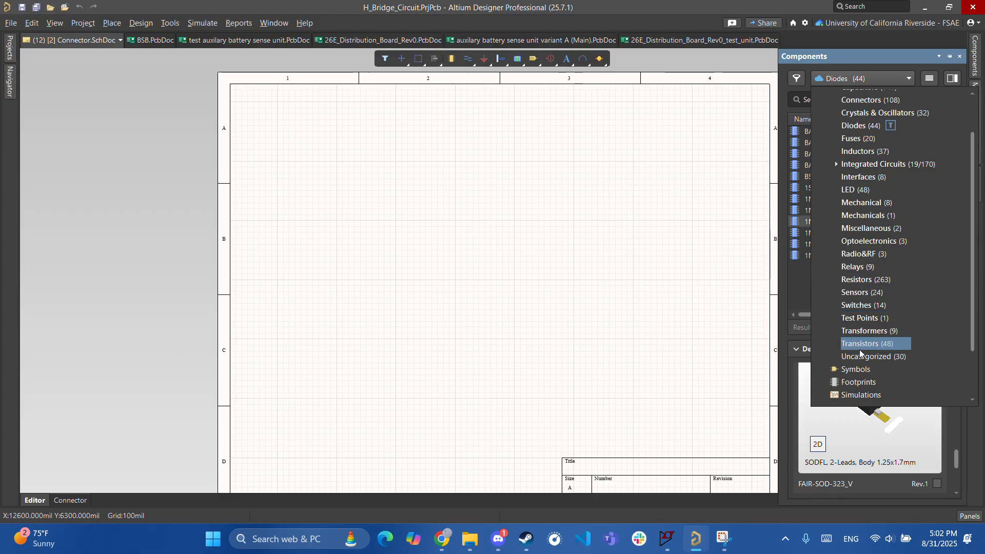
scroll(860, 354, "down", 2)
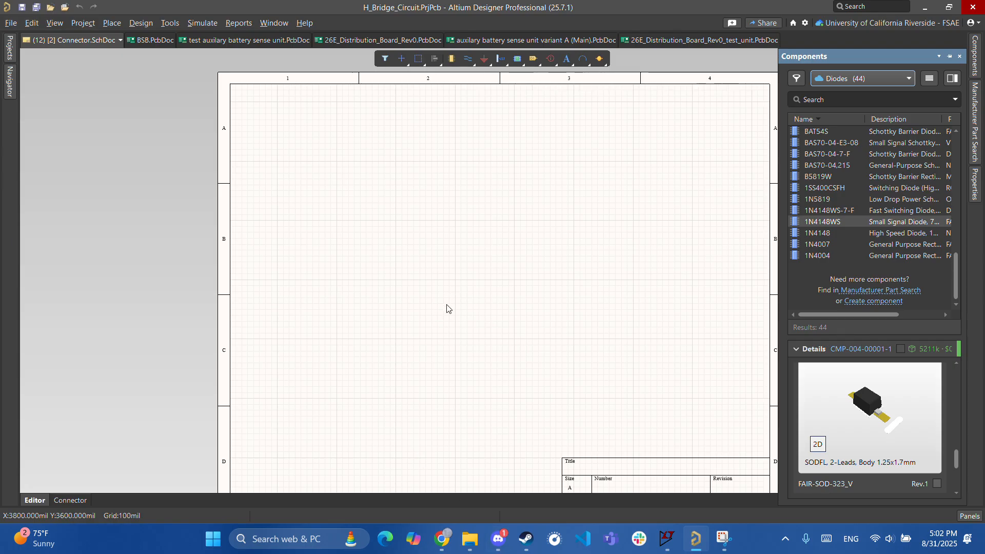
left_click(5, 49)
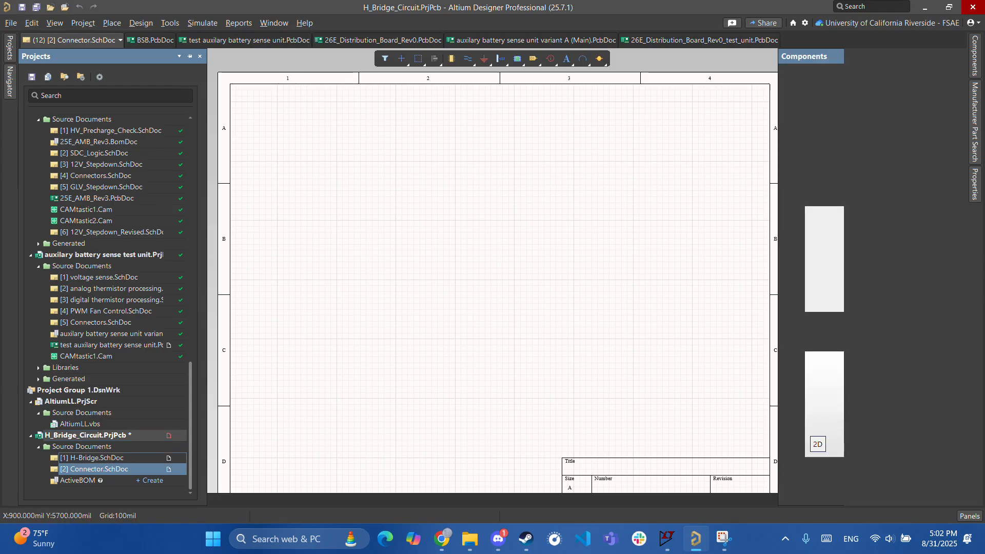
double_click(114, 458)
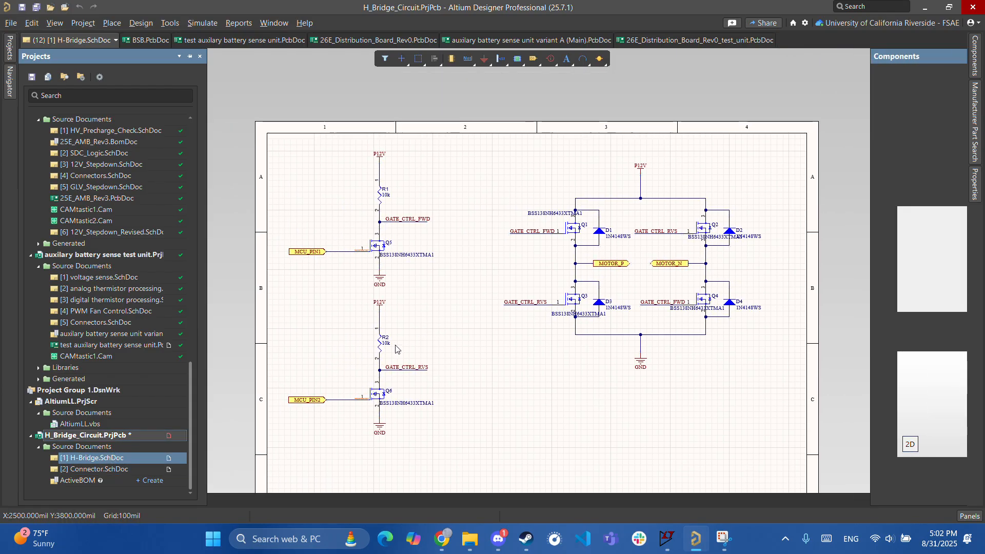
scroll(405, 285, "up", 2, "ctrl")
scroll(454, 370, "down", 1, "ctrl")
scroll(424, 367, "up", 2, "ctrl")
right_click_drag(458, 393, 559, 207)
scroll(557, 213, "down", 3, "ctrl")
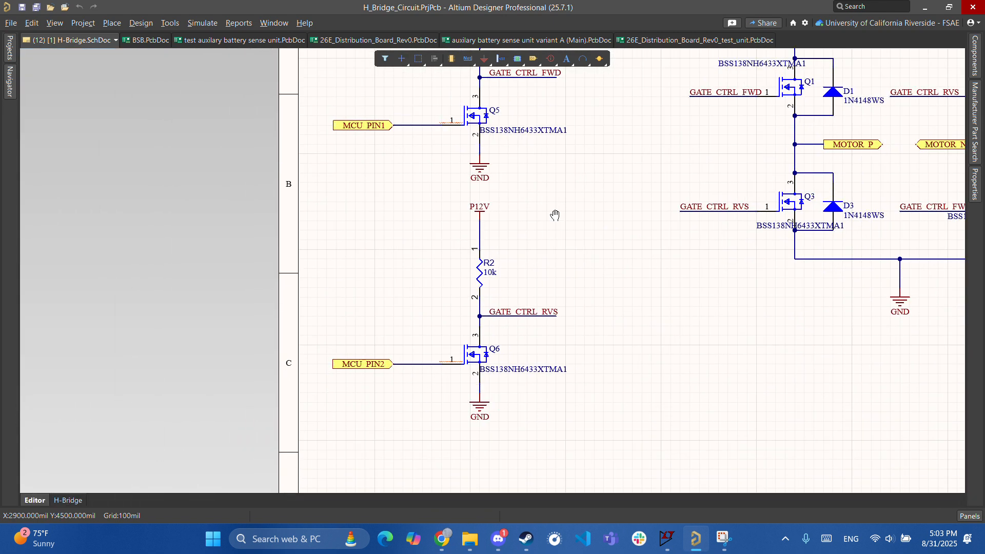
right_click_drag(554, 325, 562, 330)
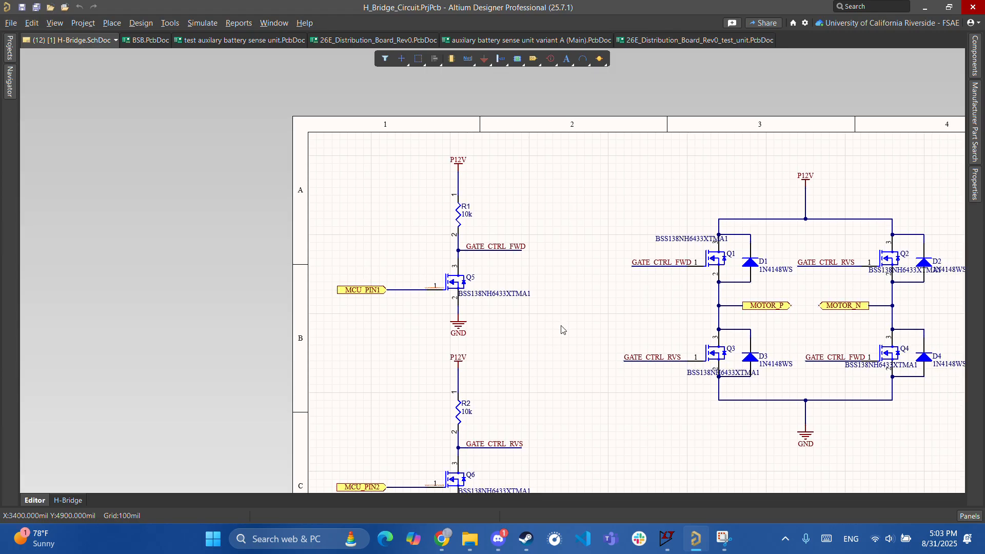
scroll(521, 326, "up", 3, "ctrl")
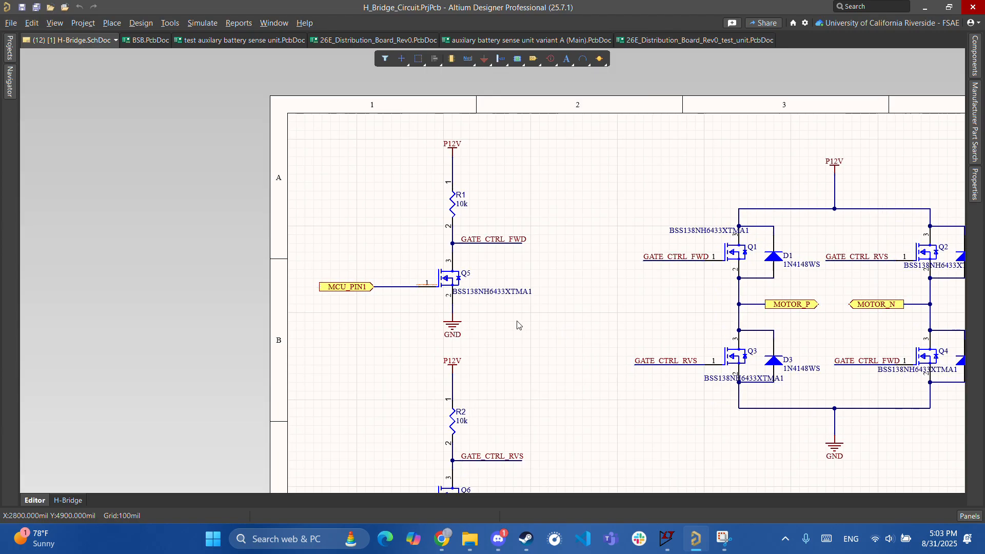
right_click_drag(524, 326, 546, 206)
scroll(543, 184, "down", 1, "ctrl")
right_click_drag(538, 172, 522, 332)
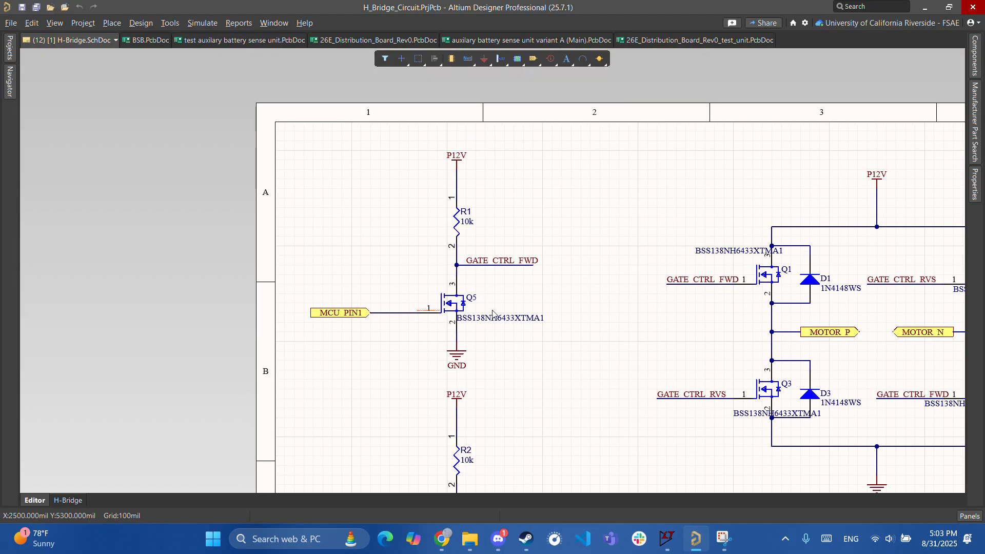
scroll(436, 267, "up", 3, "ctrl")
right_click_drag(539, 251, 485, 280)
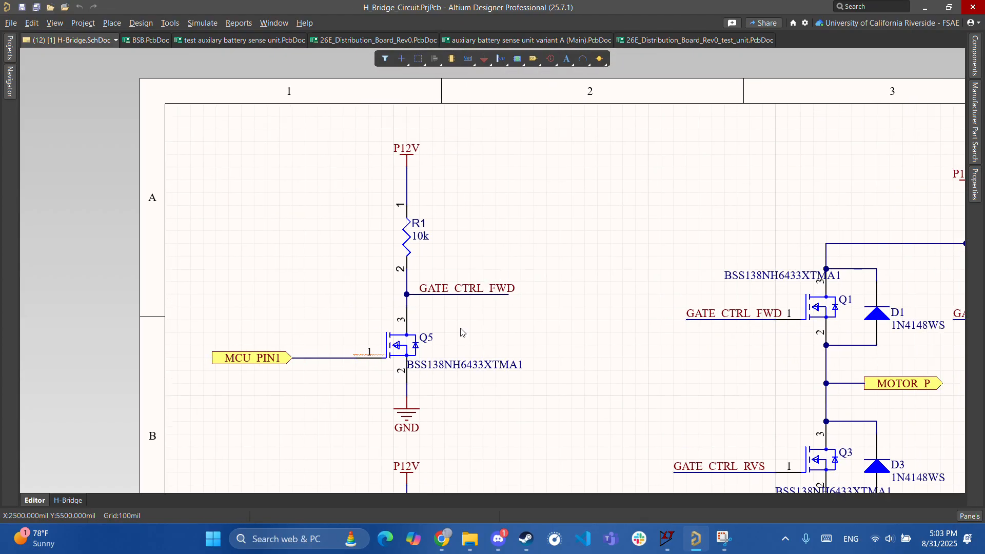
right_click_drag(500, 332, 505, 386)
scroll(371, 390, "up", 5, "ctrl")
right_click_drag(403, 430, 401, 329)
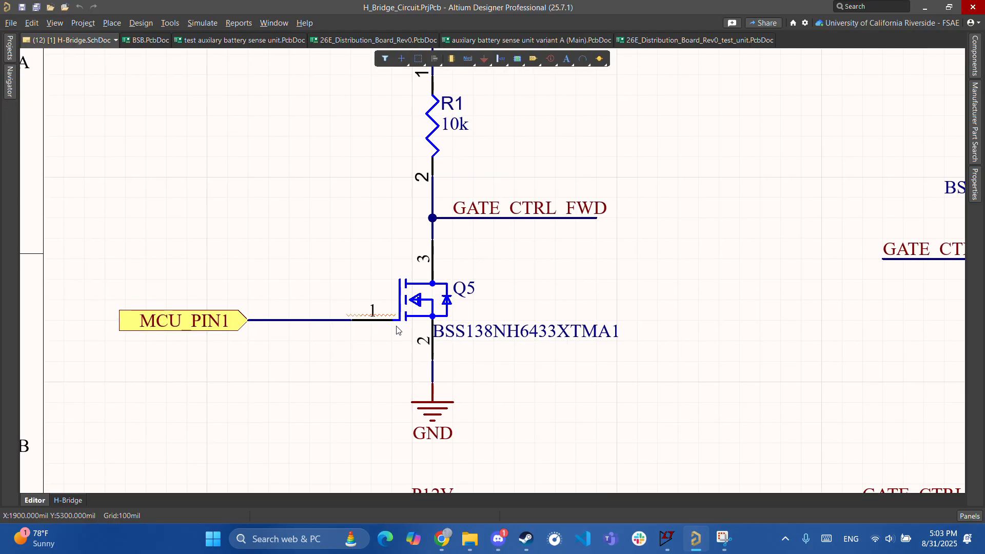
scroll(277, 353, "down", 2, "ctrl")
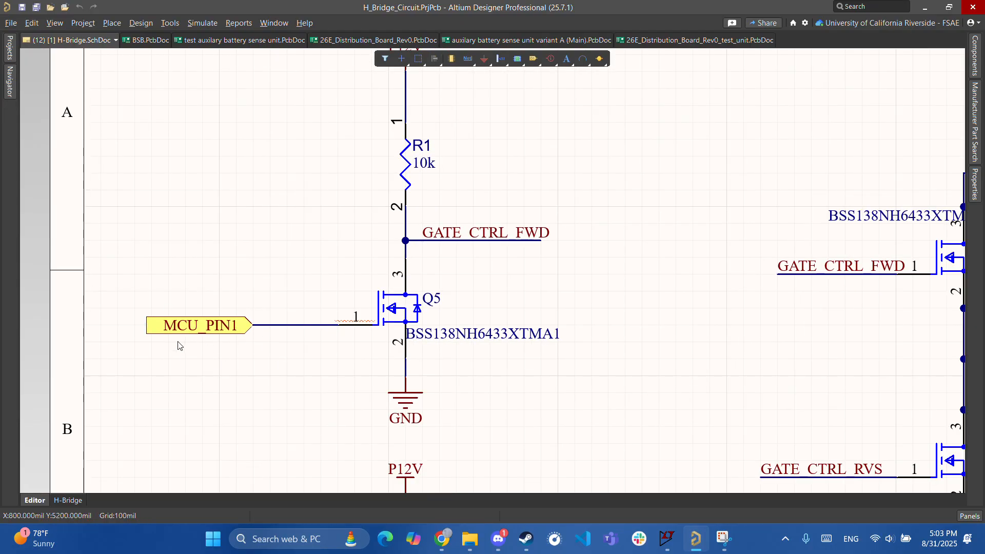
right_click_drag(179, 345, 294, 334)
scroll(295, 334, "up", 3, "ctrl")
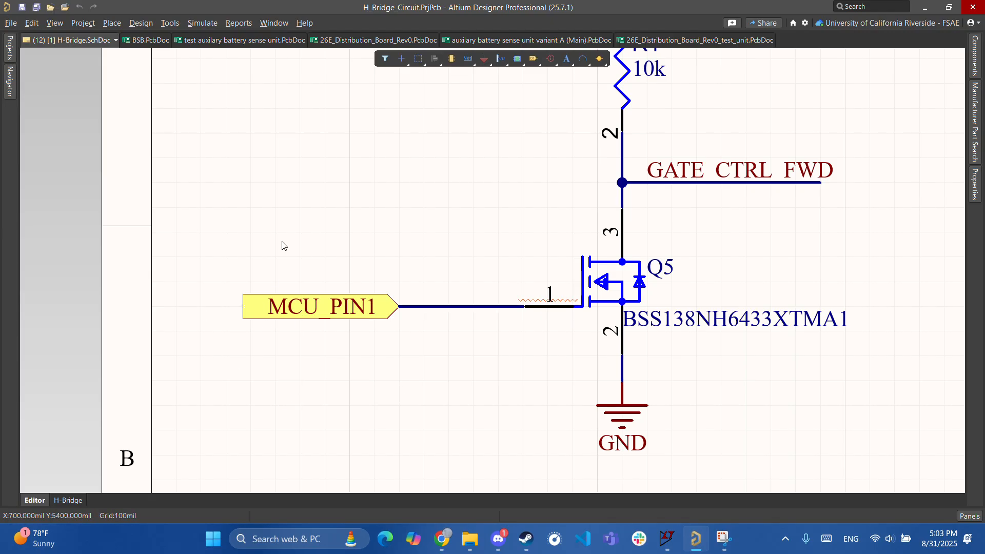
right_click_drag(524, 322, 358, 331)
scroll(358, 331, "down", 3, "ctrl")
right_click_drag(310, 271, 36, 295)
right_click_drag(606, 259, 346, 226)
scroll(432, 250, "up", 1, "ctrl")
right_click_drag(320, 285, 510, 280)
right_click_drag(667, 260, 416, 319)
scroll(416, 318, "down", 1, "ctrl")
right_click_drag(568, 304, 435, 292)
scroll(434, 292, "up", 1, "ctrl")
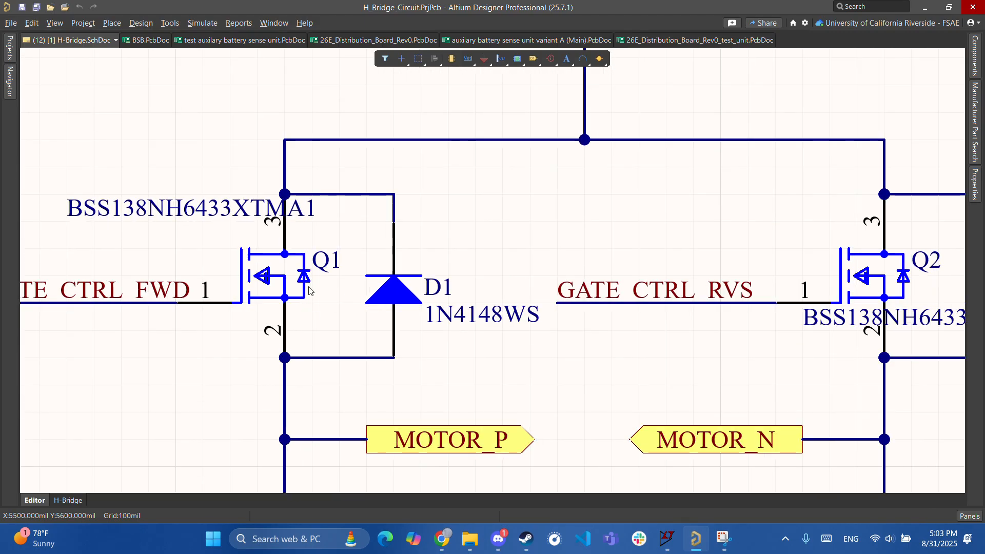
right_click_drag(274, 270, 374, 303)
scroll(315, 295, "down", 2, "ctrl")
scroll(308, 304, "down", 1, "ctrl")
scroll(310, 306, "down", 1, "ctrl")
scroll(383, 327, "up", 2, "ctrl")
scroll(478, 300, "down", 1, "ctrl")
scroll(424, 336, "up", 1, "ctrl")
right_click_drag(414, 247, 328, 298)
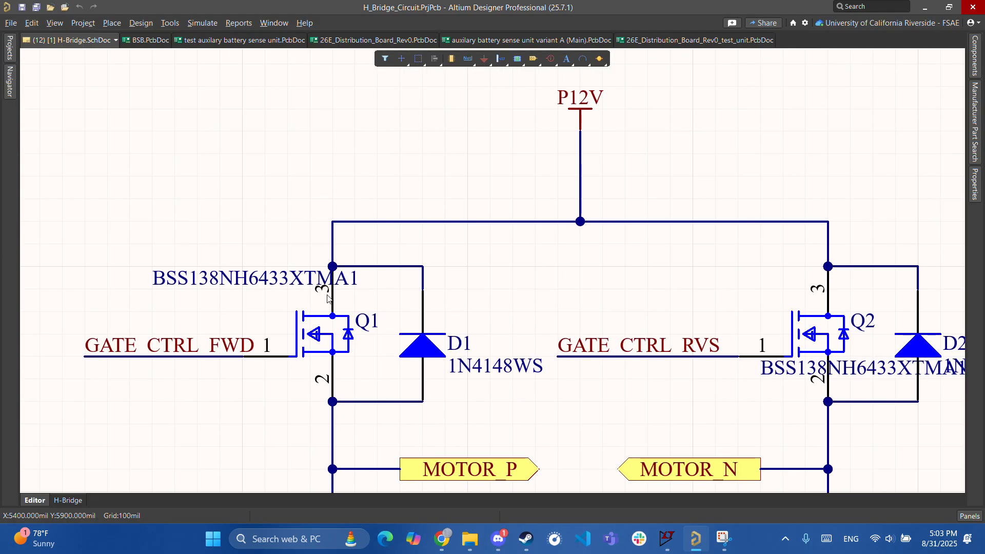
right_click_drag(410, 277, 386, 296)
scroll(371, 309, "down", 1, "ctrl")
right_click_drag(366, 370, 404, 204)
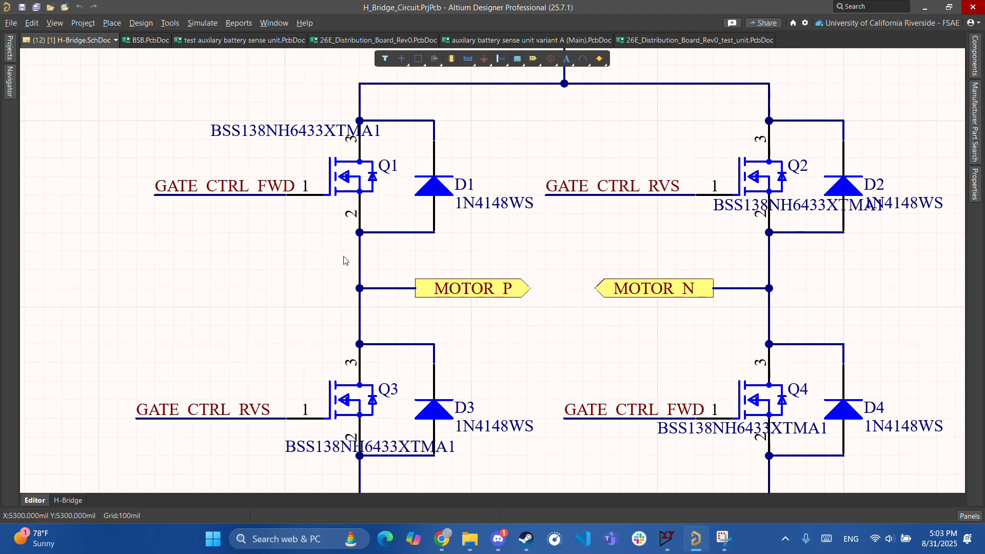
scroll(338, 256, "down", 2, "ctrl")
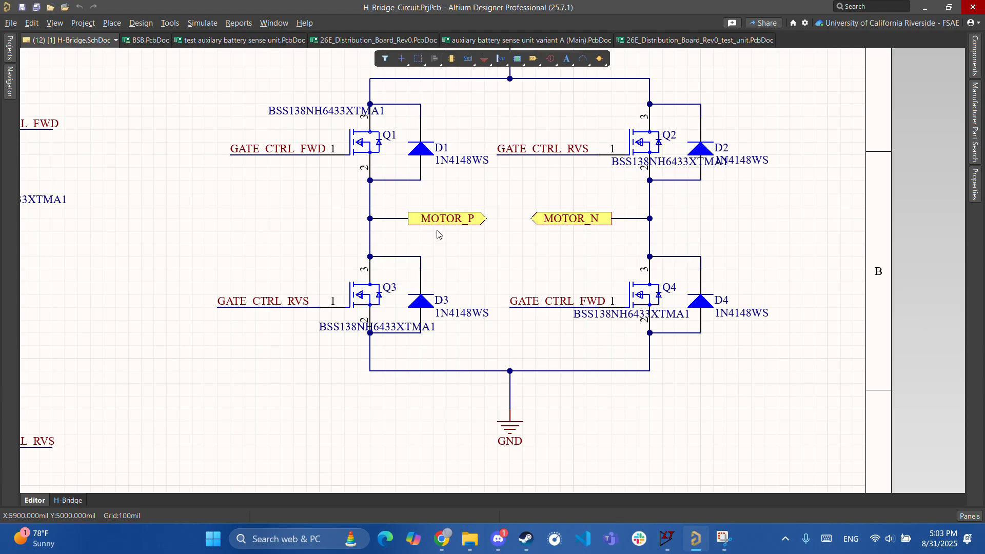
scroll(390, 200, "up", 2)
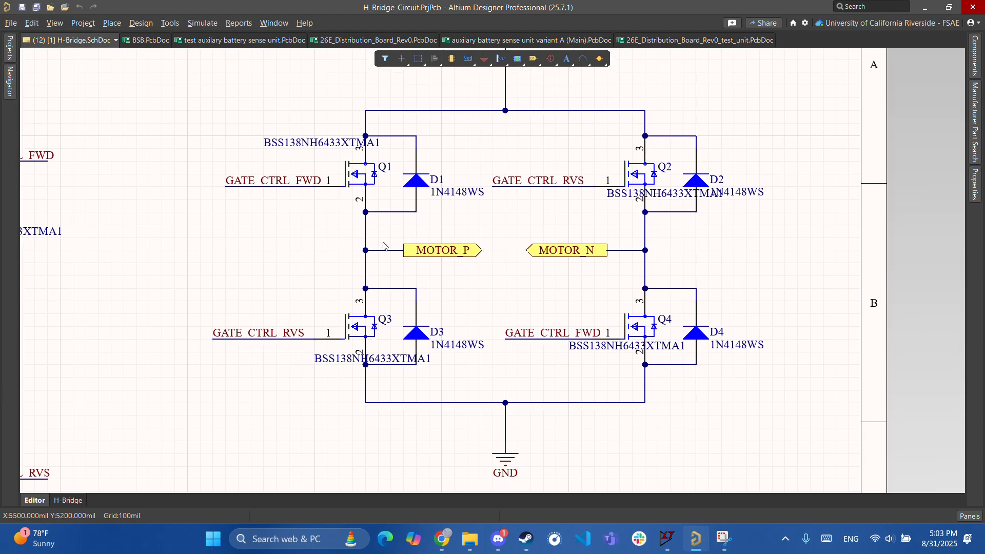
scroll(361, 250, "down", 1, "ctrl")
right_click_drag(366, 246, 380, 184)
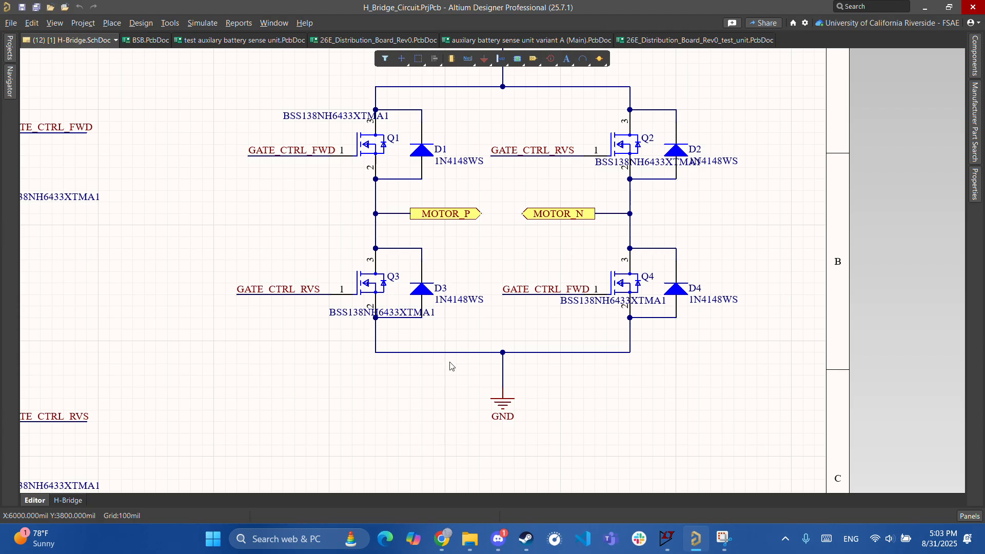
scroll(450, 365, "up", 3, "ctrl")
right_click_drag(322, 292, 429, 405)
right_click_drag(405, 249, 376, 332)
scroll(461, 231, "up", 2, "ctrl")
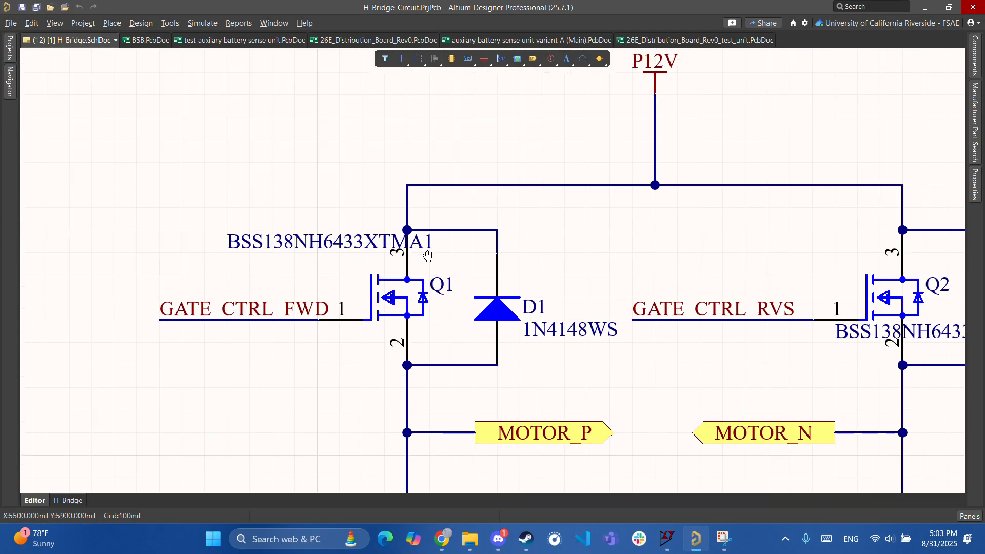
right_click_drag(443, 236, 425, 275)
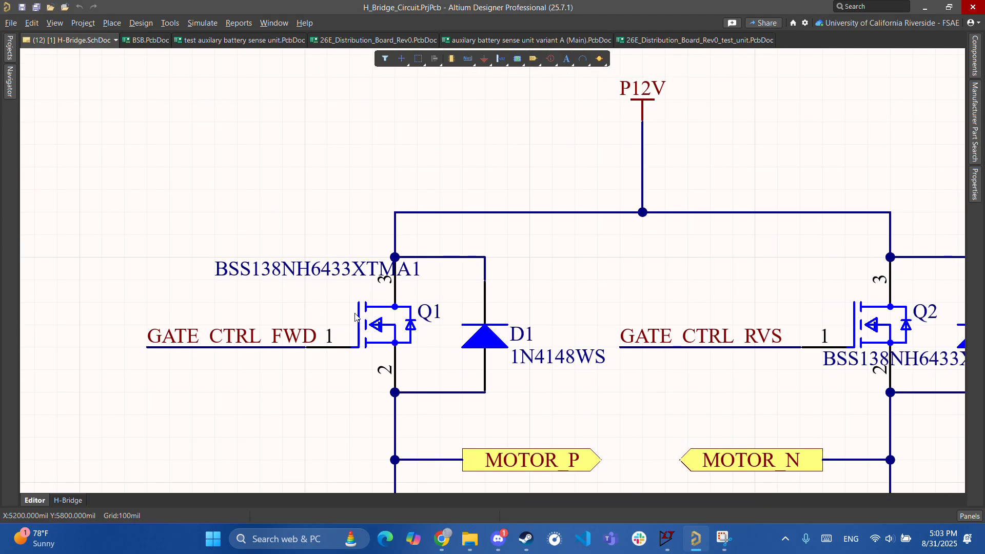
scroll(356, 311, "down", 2, "ctrl")
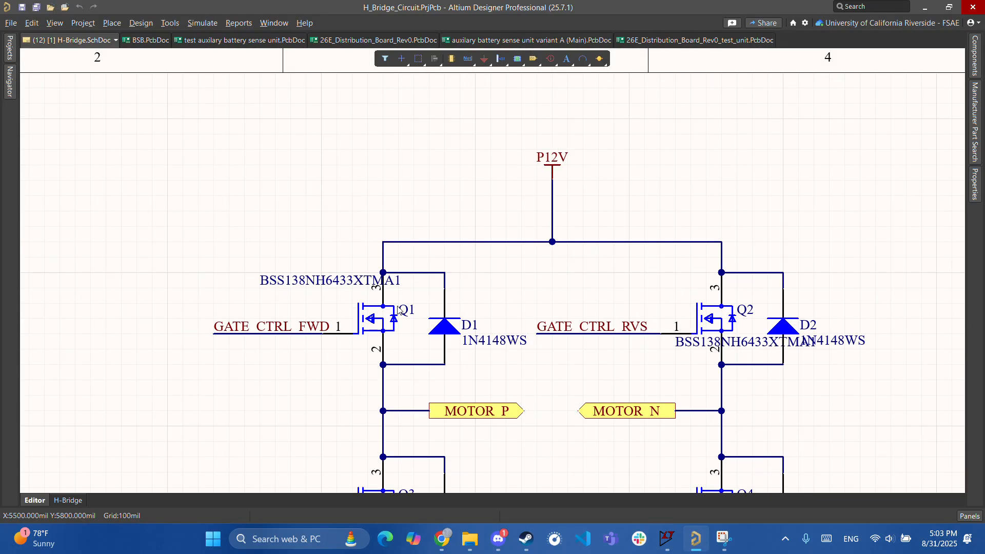
scroll(391, 312, "down", 3, "ctrl")
right_click_drag(440, 355, 421, 259)
right_click_drag(310, 297, 433, 280)
scroll(539, 215, "down", 3, "ctrl")
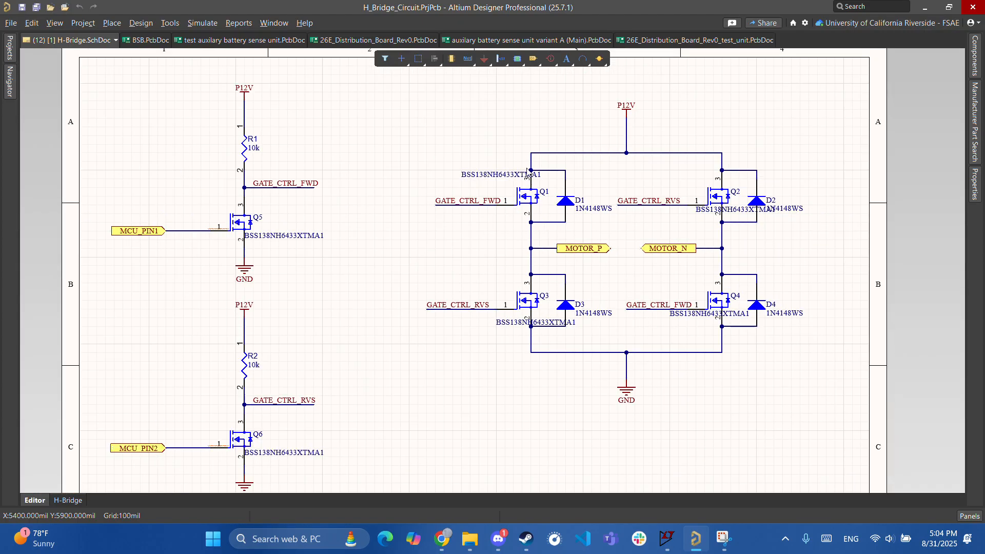
right_click_drag(551, 177, 520, 238)
scroll(520, 237, "up", 3, "ctrl")
scroll(504, 239, "up", 4, "ctrl")
right_click_drag(242, 334, 637, 323)
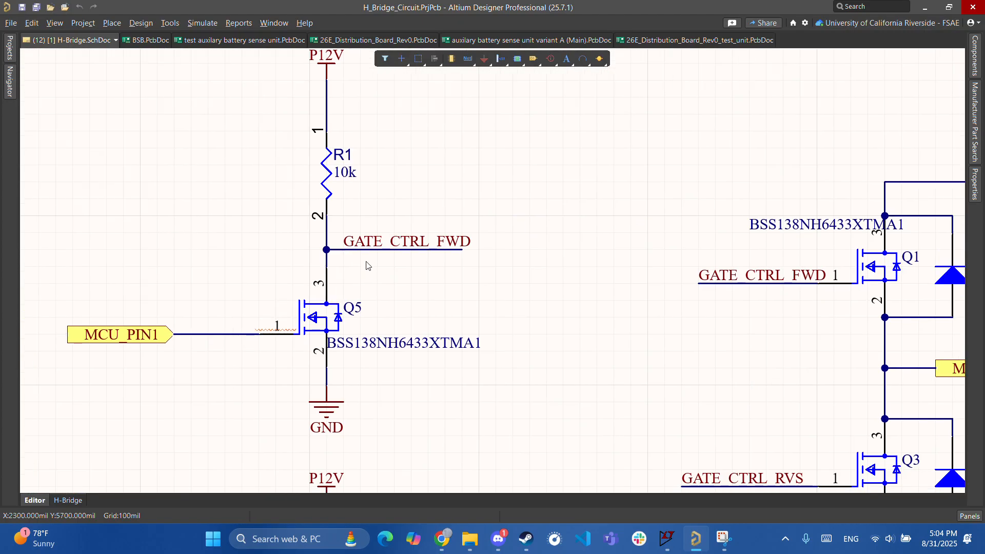
scroll(362, 146, "up", 3)
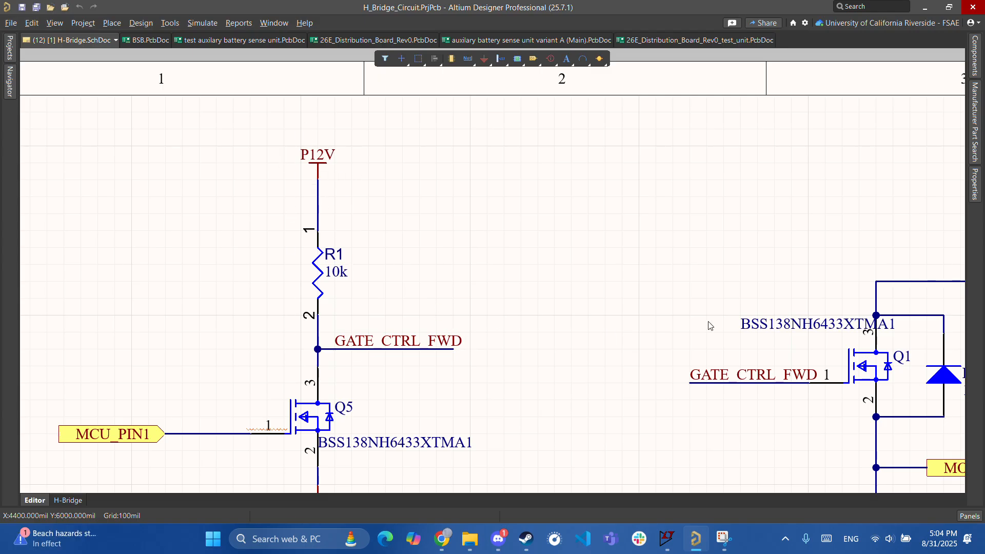
right_click_drag(665, 310, 467, 285)
right_click_drag(383, 349, 559, 328)
scroll(559, 329, "down", 1, "ctrl")
right_click_drag(415, 366, 601, 314)
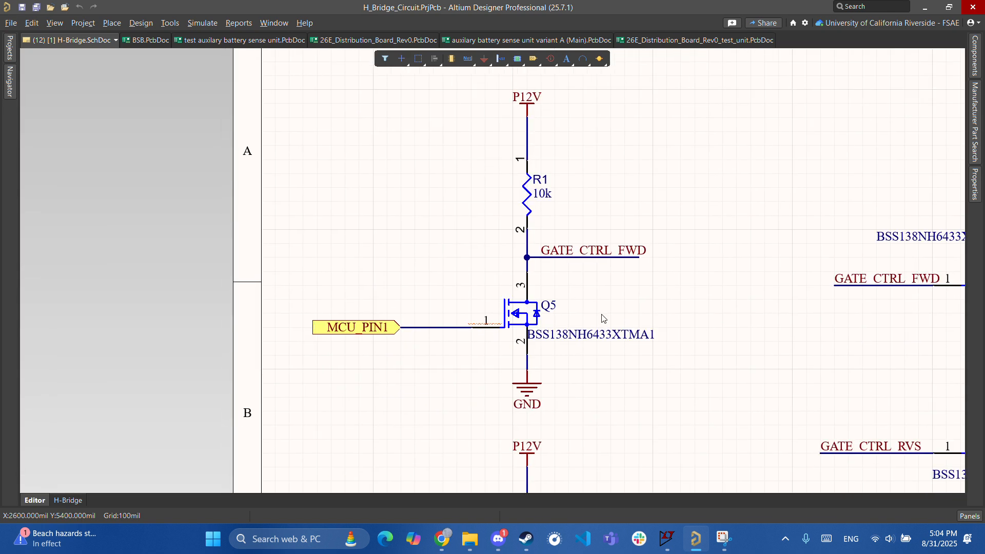
right_click_drag(441, 331, 525, 327)
right_click_drag(568, 300, 466, 326)
scroll(311, 337, "up", 1, "ctrl")
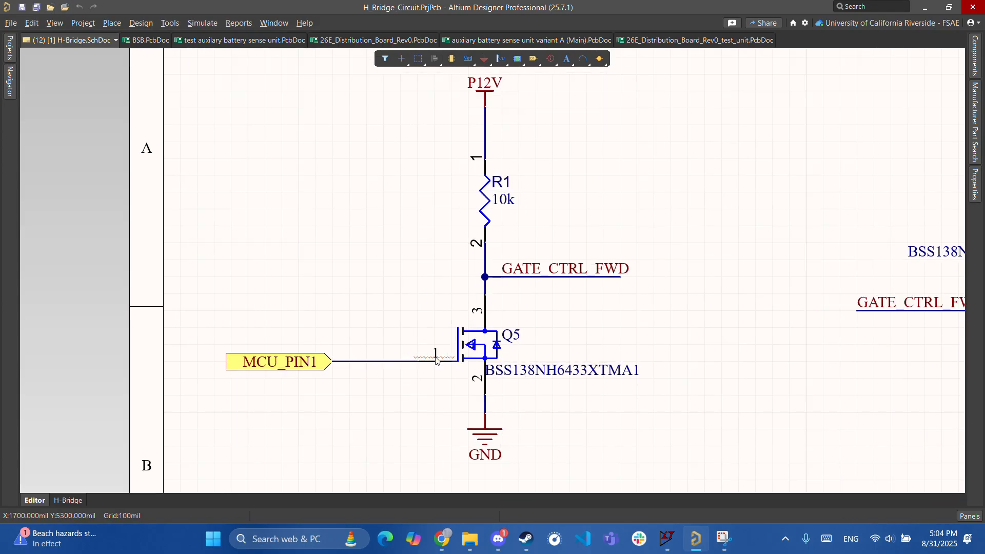
right_click_drag(473, 328, 380, 315)
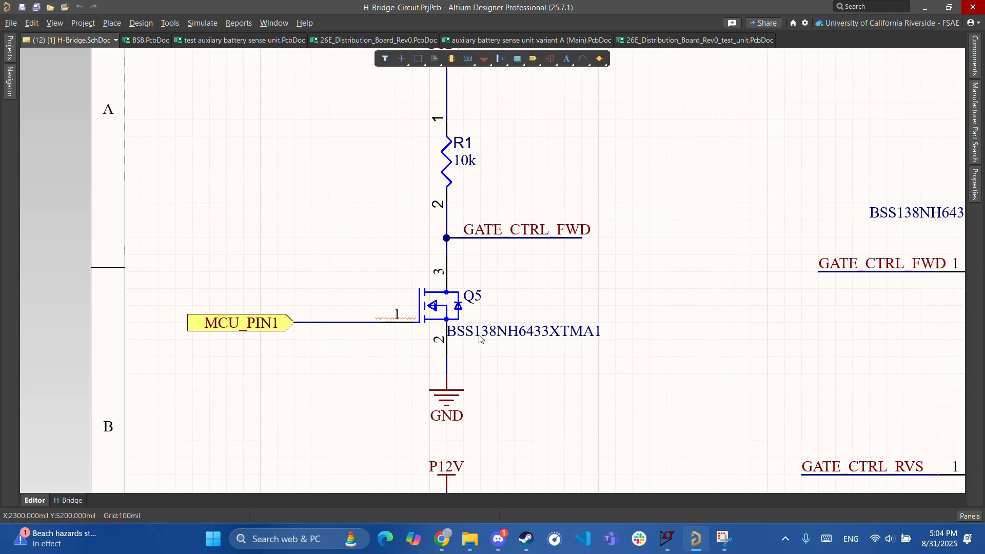
right_click_drag(480, 239, 465, 309)
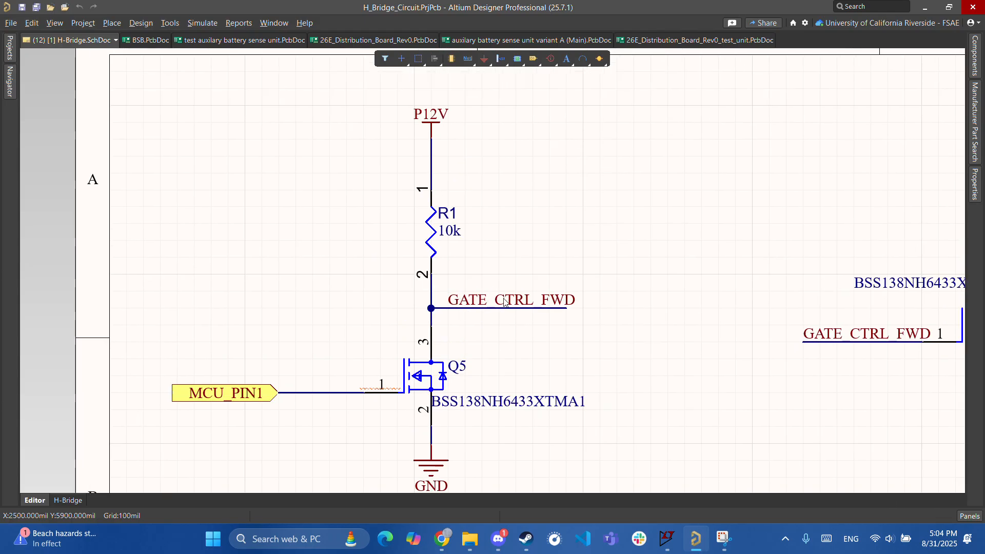
scroll(498, 319, "up", 4, "ctrl")
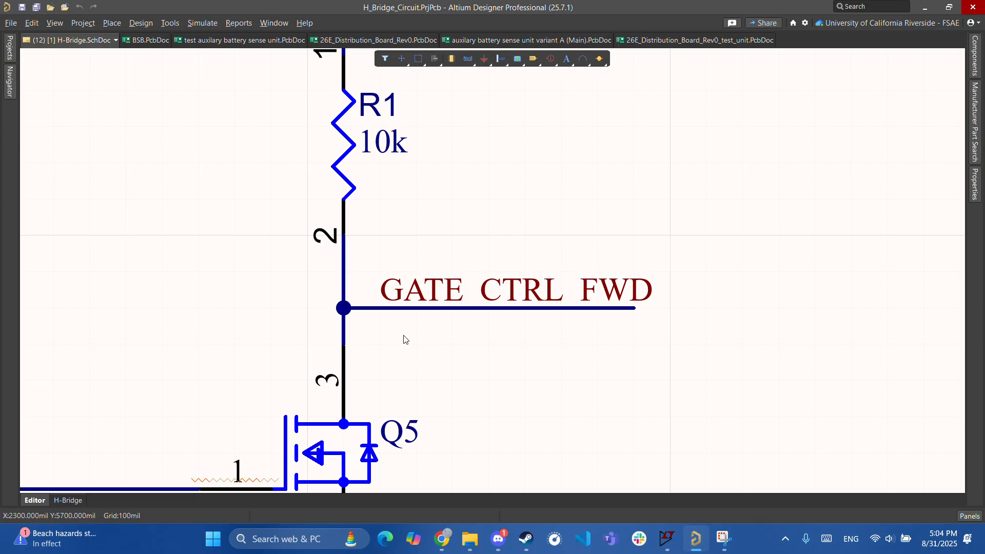
scroll(405, 337, "down", 2, "ctrl")
right_click_drag(435, 206, 450, 276)
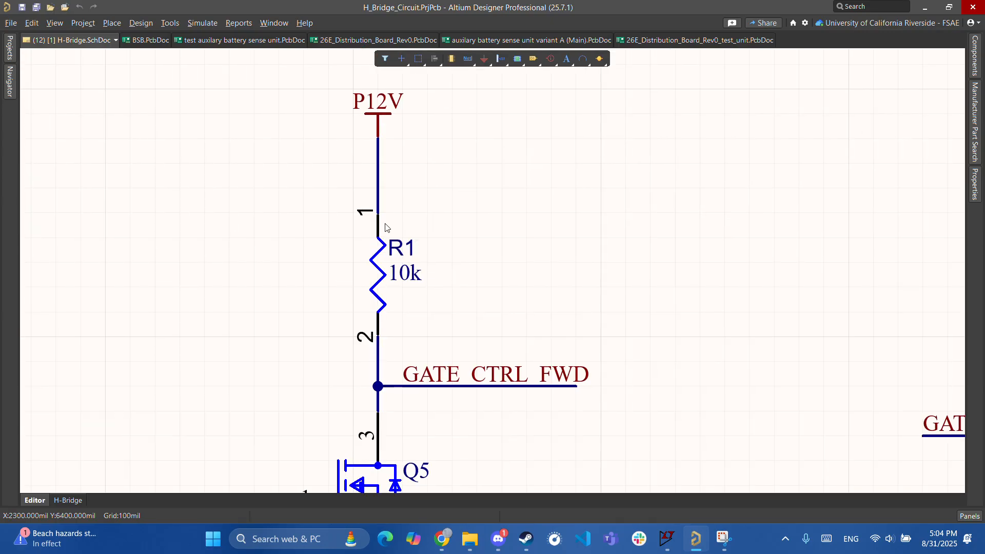
scroll(474, 153, "down", 3)
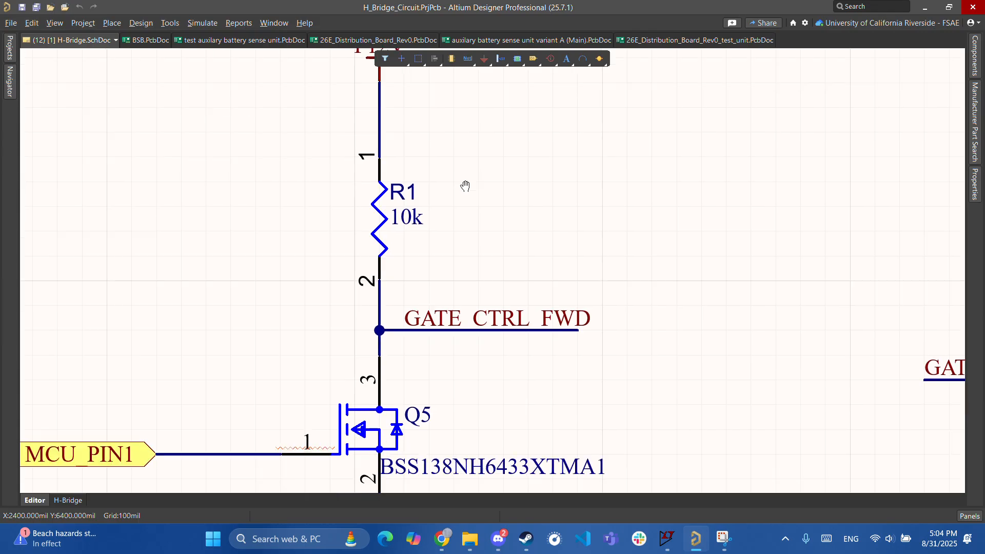
scroll(301, 380, "down", 6)
scroll(416, 154, "up", 7)
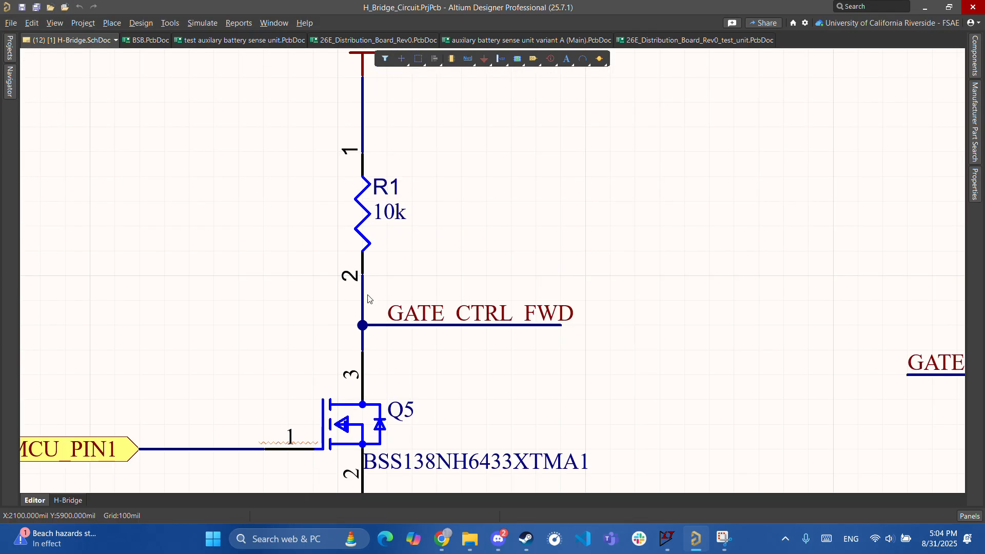
scroll(357, 314, "down", 4)
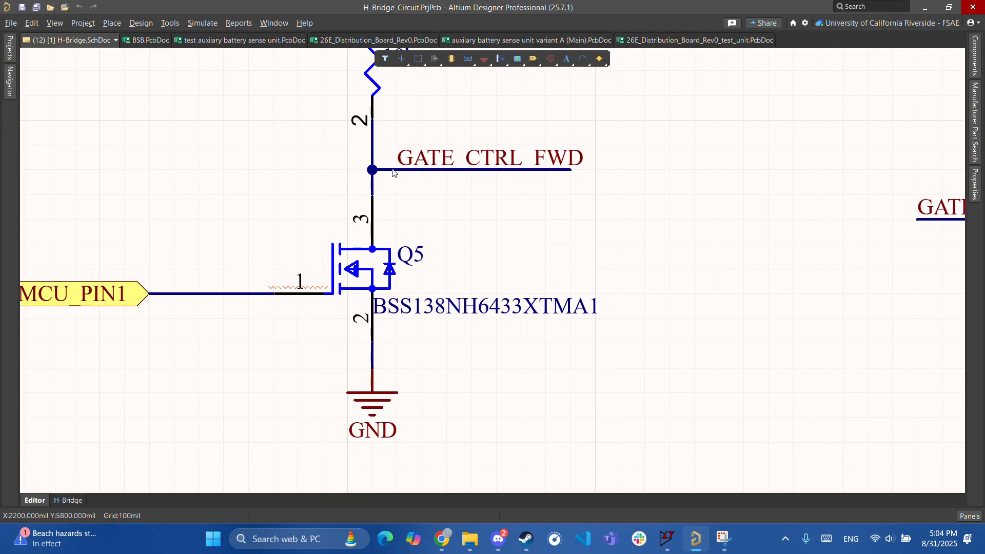
scroll(161, 313, "left", 5, "shift")
right_click_drag(319, 270, 112, 356)
right_click_drag(390, 224, 410, 224)
scroll(359, 392, "down", 3)
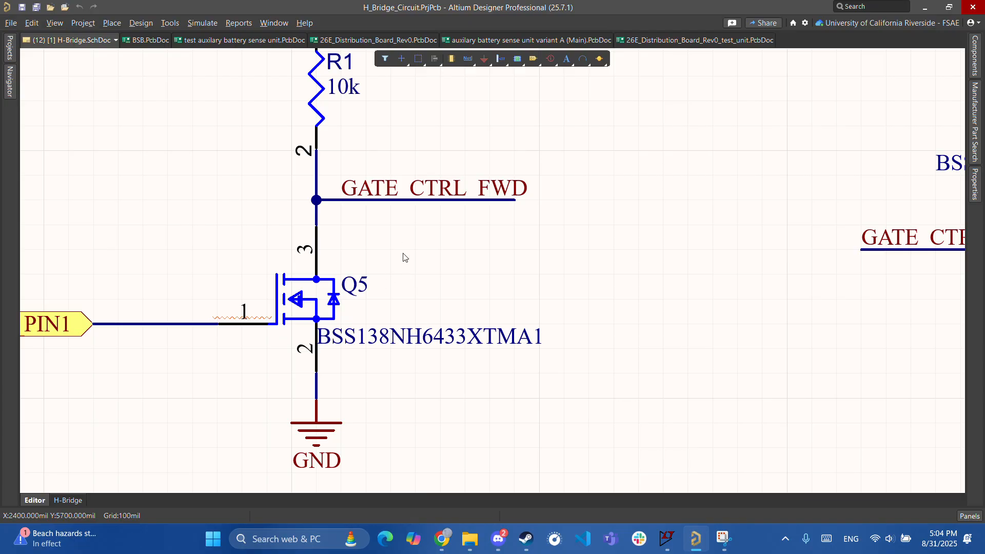
scroll(345, 201, "up", 4)
right_click_drag(806, 377, 282, 262)
scroll(577, 306, "up", 2, "ctrl")
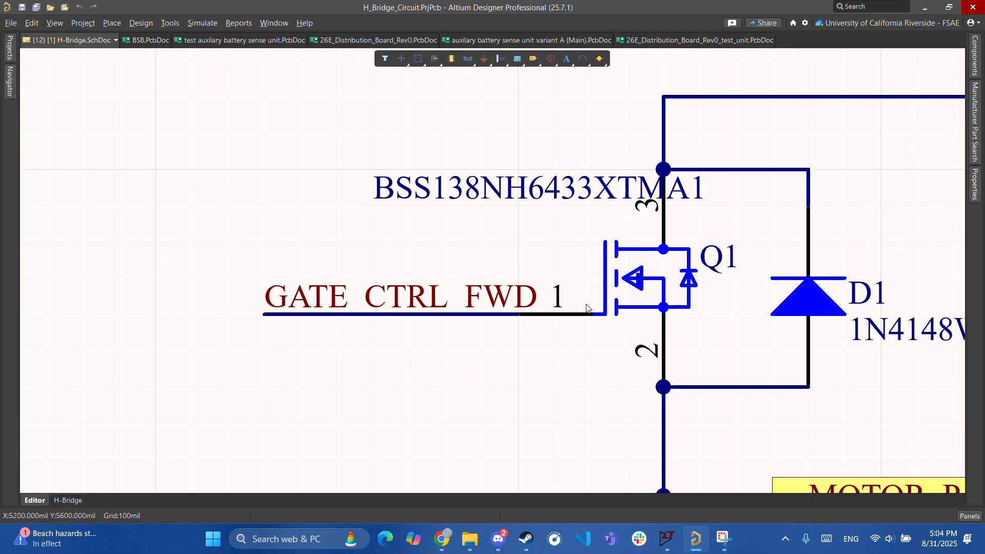
scroll(575, 266, "down", 5, "ctrl")
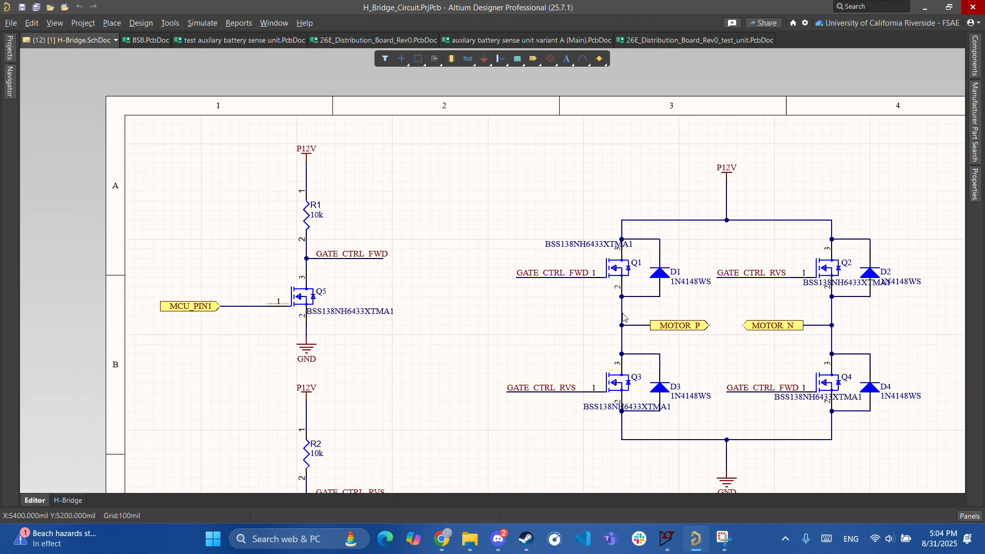
scroll(184, 193, "up", 1, "ctrl")
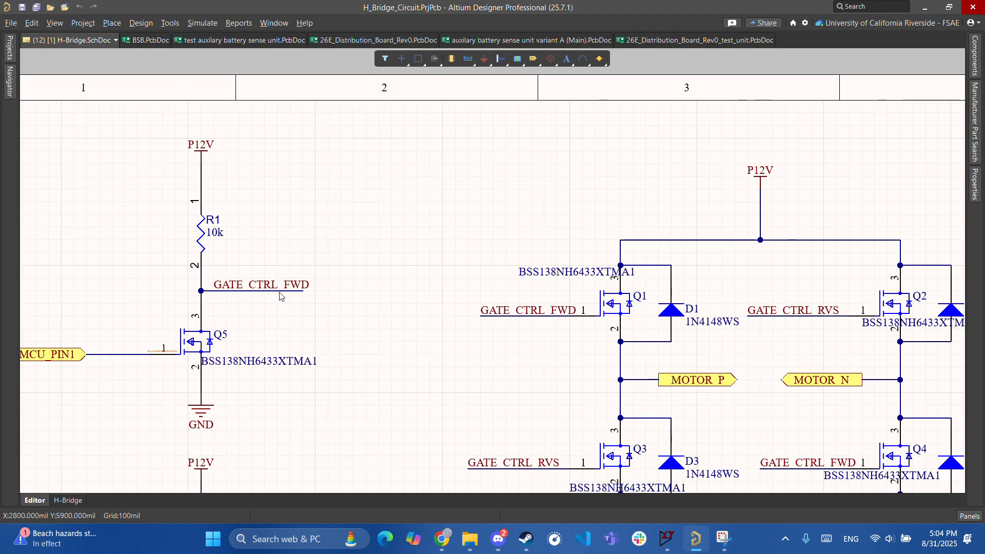
scroll(533, 337, "down", 2, "ctrl")
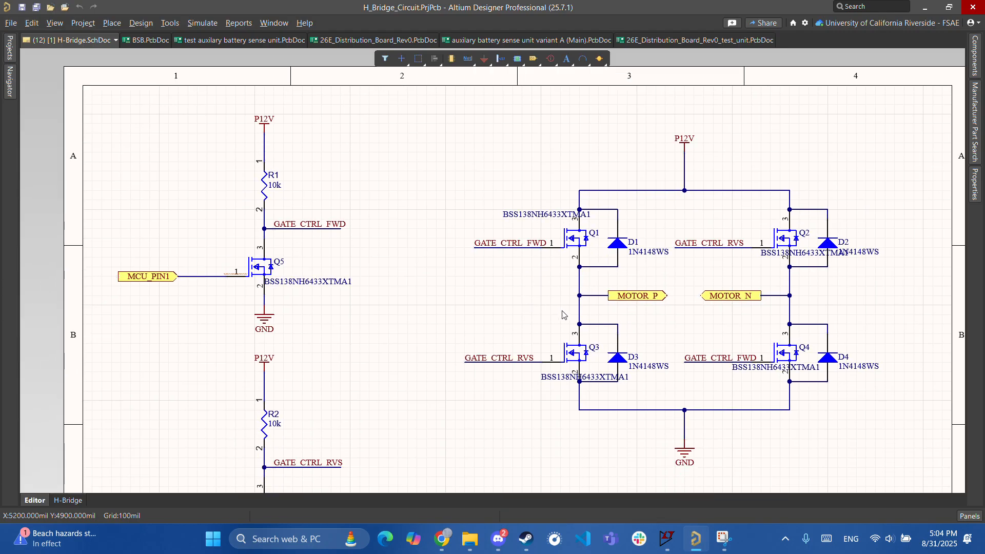
right_click_drag(395, 318, 455, 299)
right_click_drag(375, 290, 256, 297)
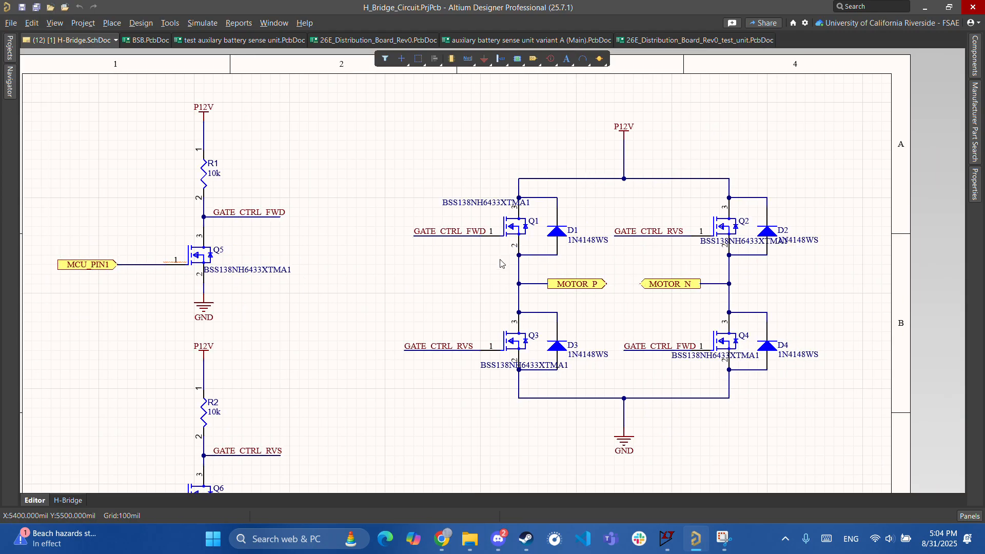
scroll(515, 258, "up", 3, "ctrl")
scroll(505, 237, "down", 1, "ctrl")
right_click_drag(346, 282, 565, 315)
right_click_drag(437, 339, 521, 423)
right_click_drag(472, 326, 285, 284)
scroll(575, 317, "down", 2, "ctrl")
right_click_drag(728, 325, 550, 298)
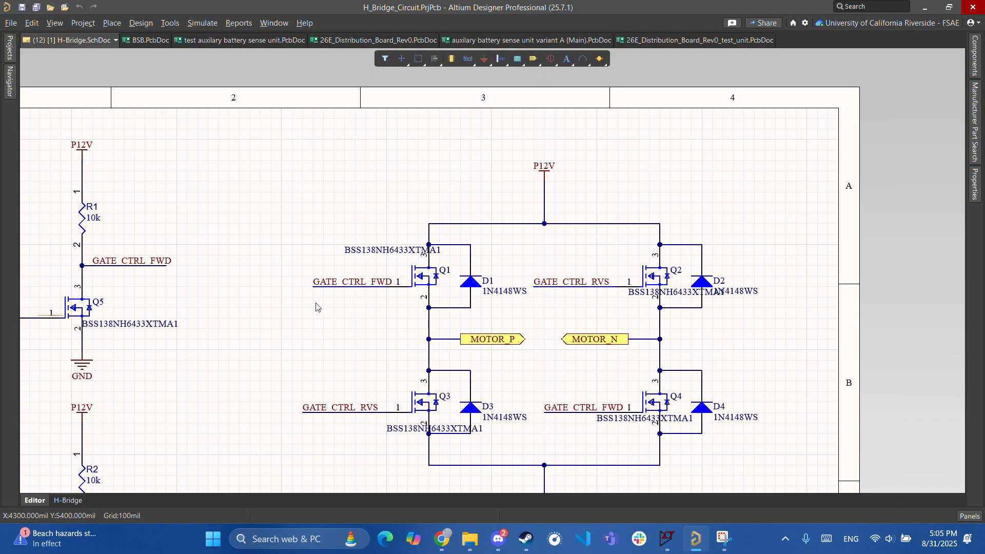
right_click_drag(317, 307, 402, 287)
right_click_drag(566, 263, 516, 284)
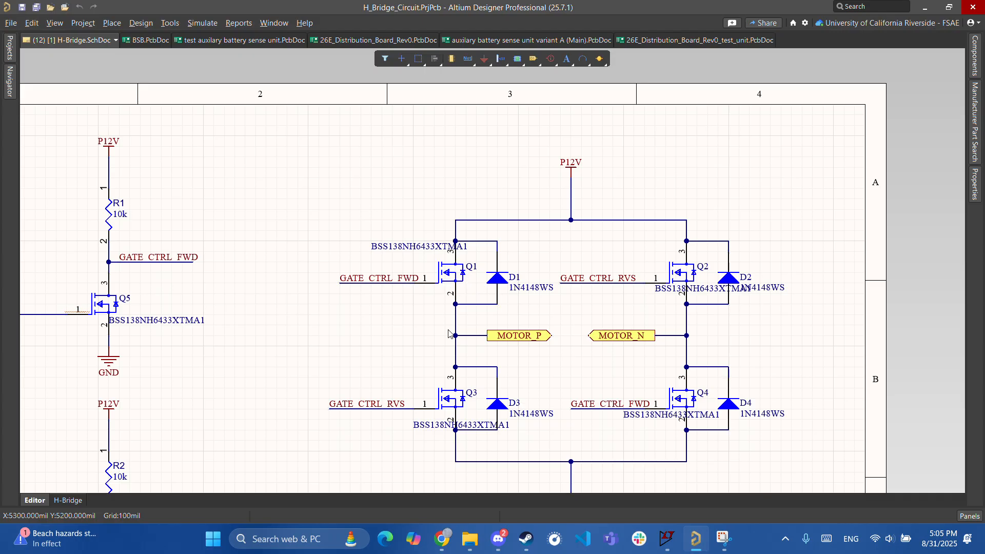
right_click_drag(602, 323, 532, 335)
scroll(408, 296, "up", 7, "ctrl")
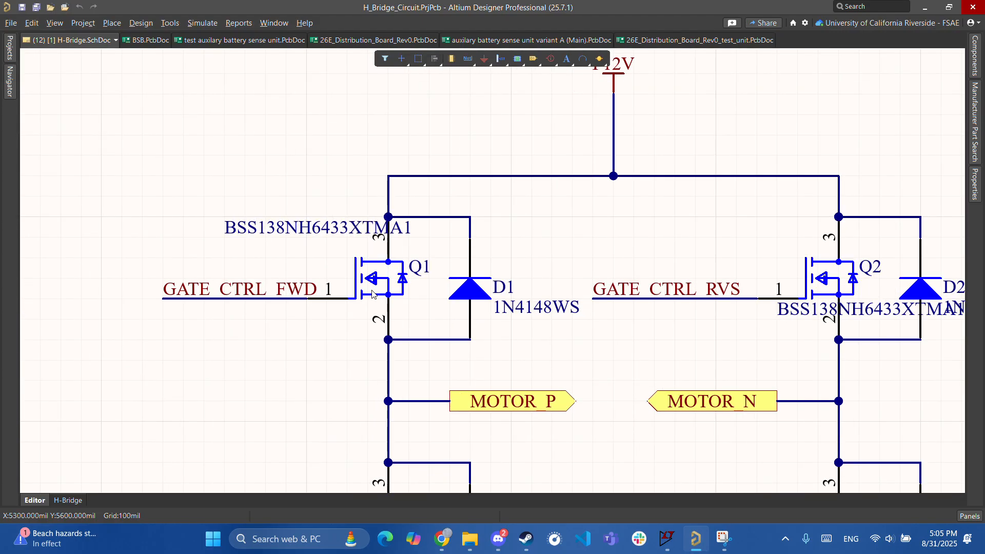
scroll(372, 296, "down", 6, "ctrl")
scroll(371, 293, "down", 4, "ctrl")
right_click_drag(398, 294, 506, 247)
scroll(421, 274, "up", 4, "ctrl")
scroll(387, 265, "up", 3, "ctrl")
- Replace the diode query with a Google search for 'mosfet vgs curve' in Chrome
left_click(442, 539)
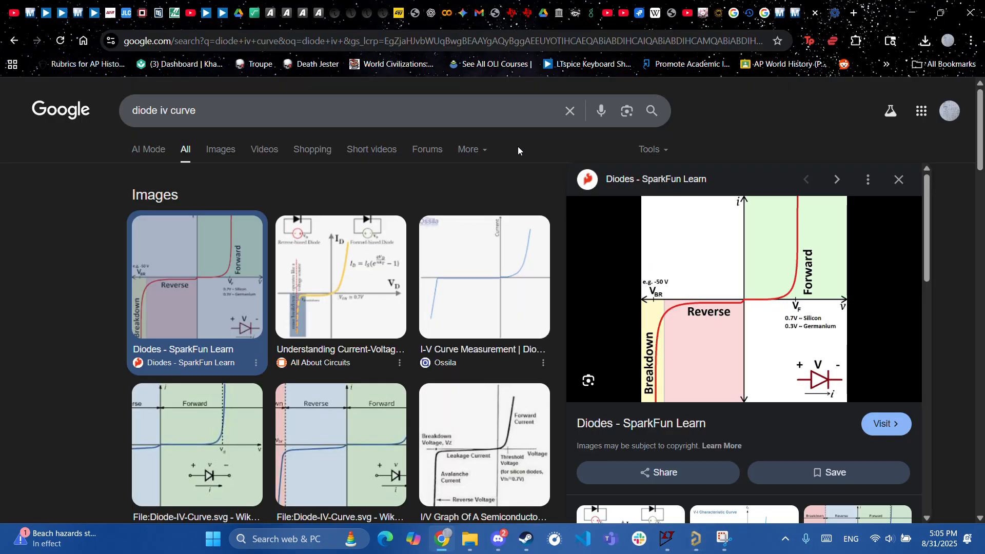
left_click(573, 116)
type("mosfet ")
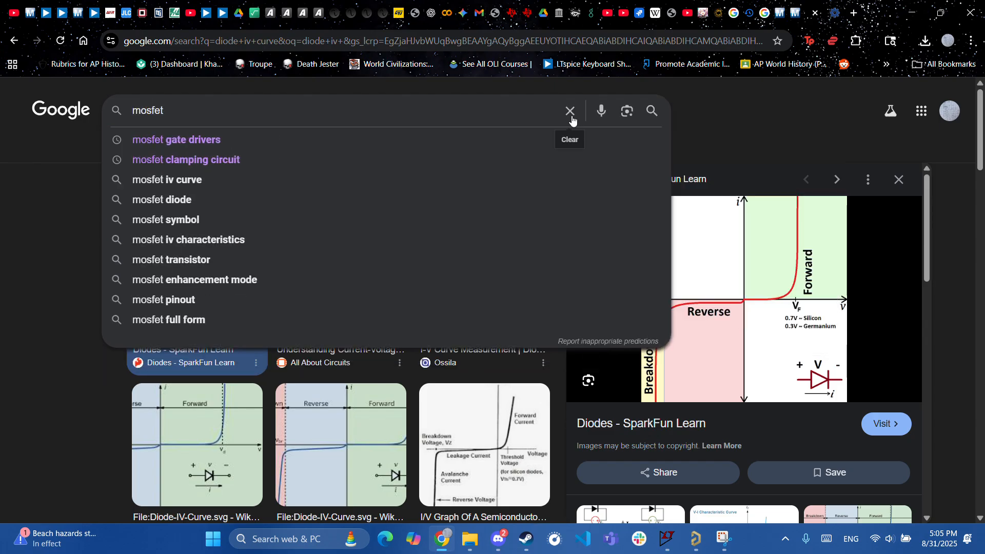
type("v")
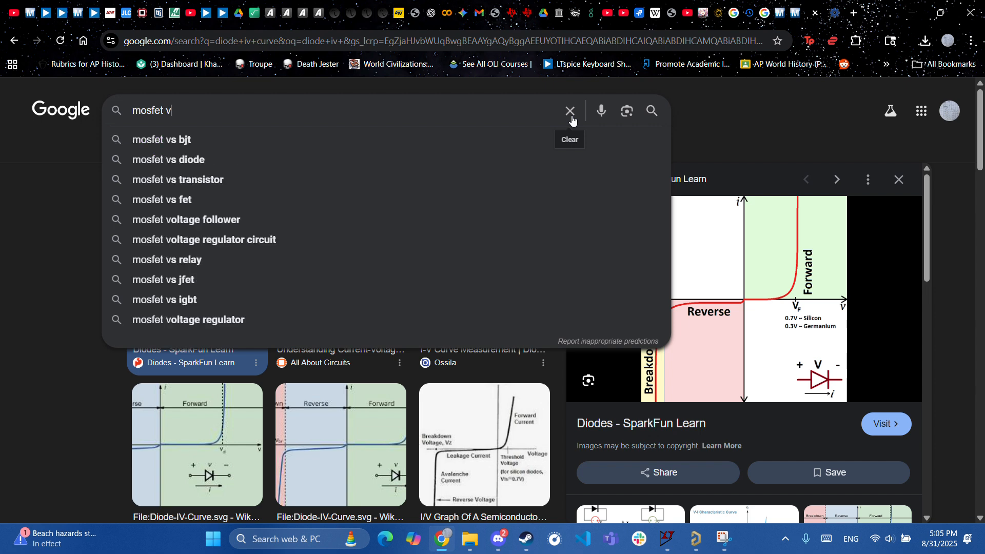
type("gs curve")
key("Return")
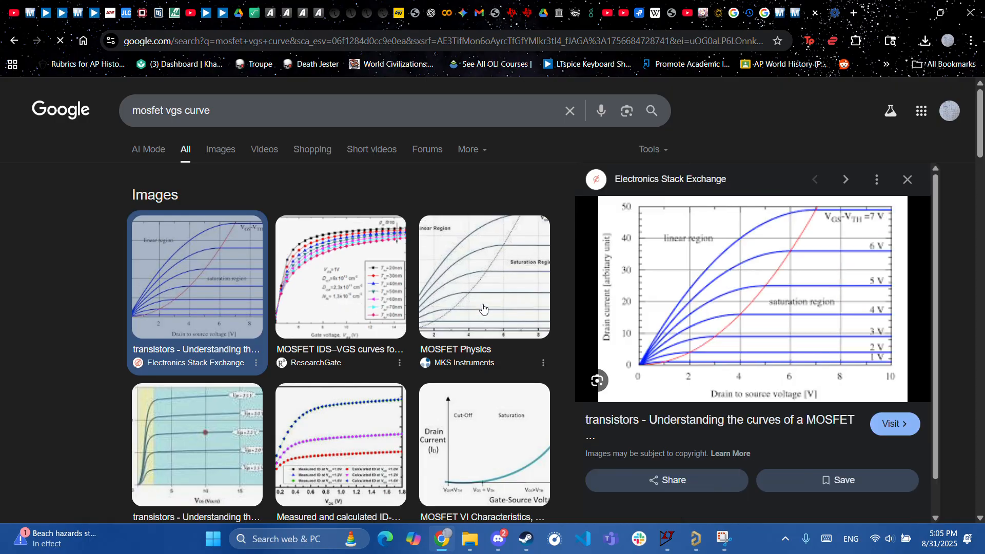
- Preview the MOSFET Physics and MOSFET VI Characteristics graphs, then return to Altium
left_click(483, 308)
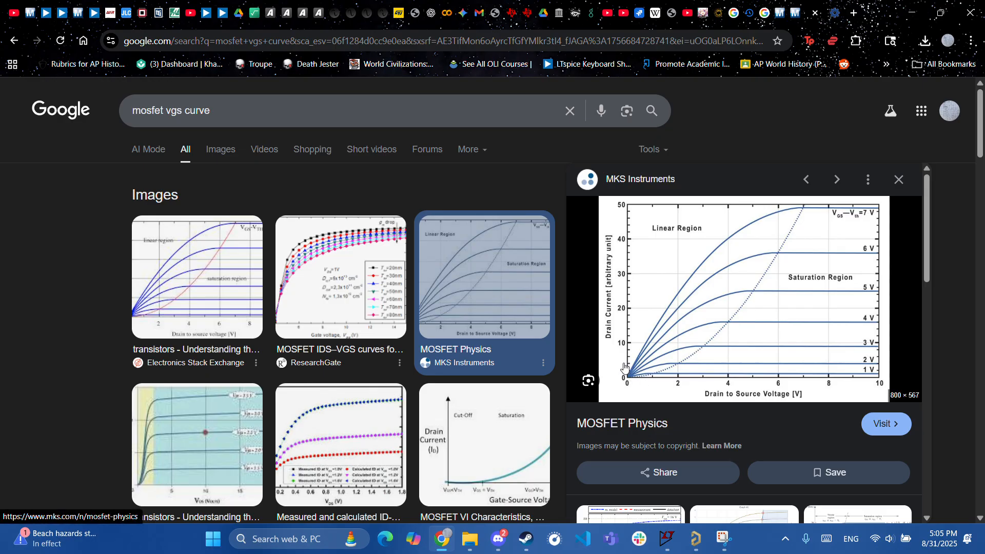
scroll(492, 380, "down", 5)
scroll(491, 381, "up", 3)
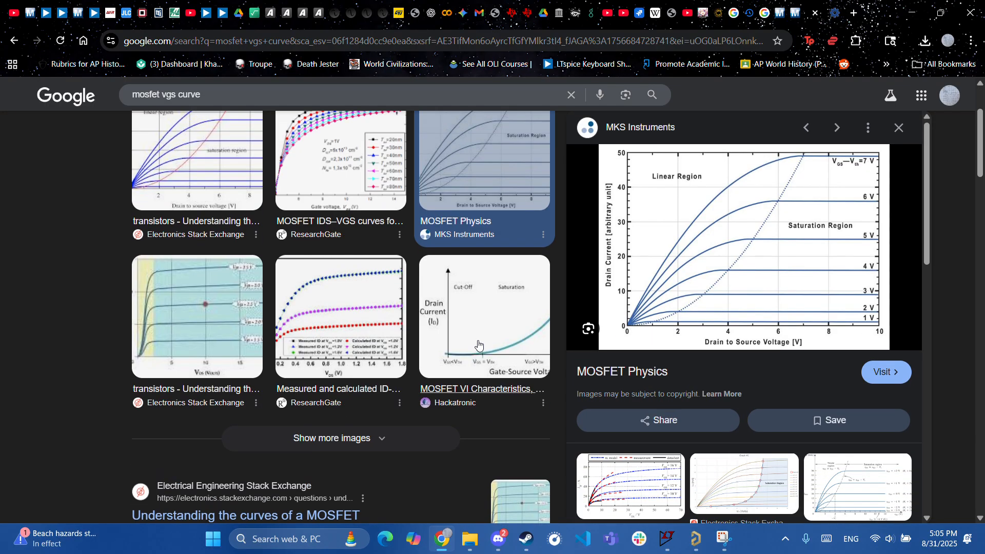
left_click(478, 344)
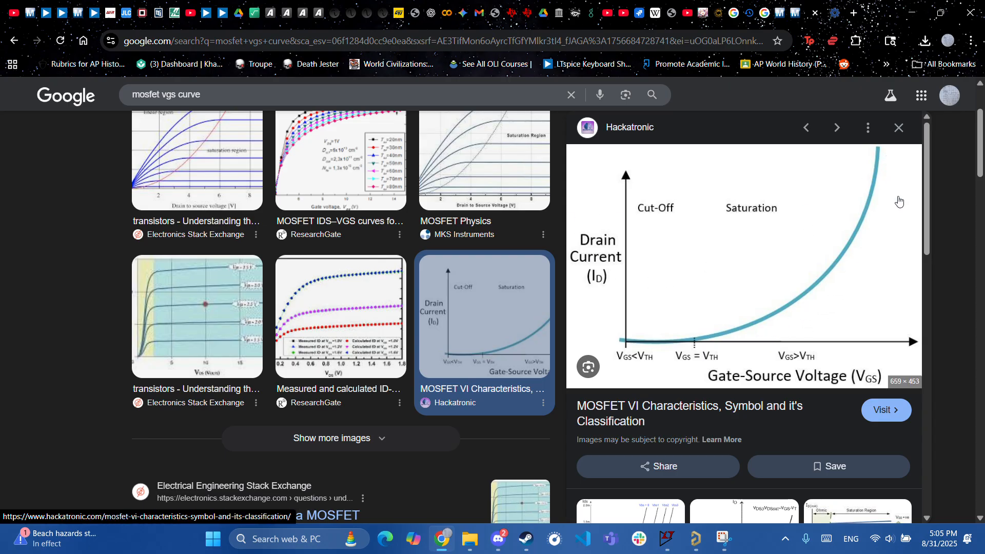
mouse_move(696, 539)
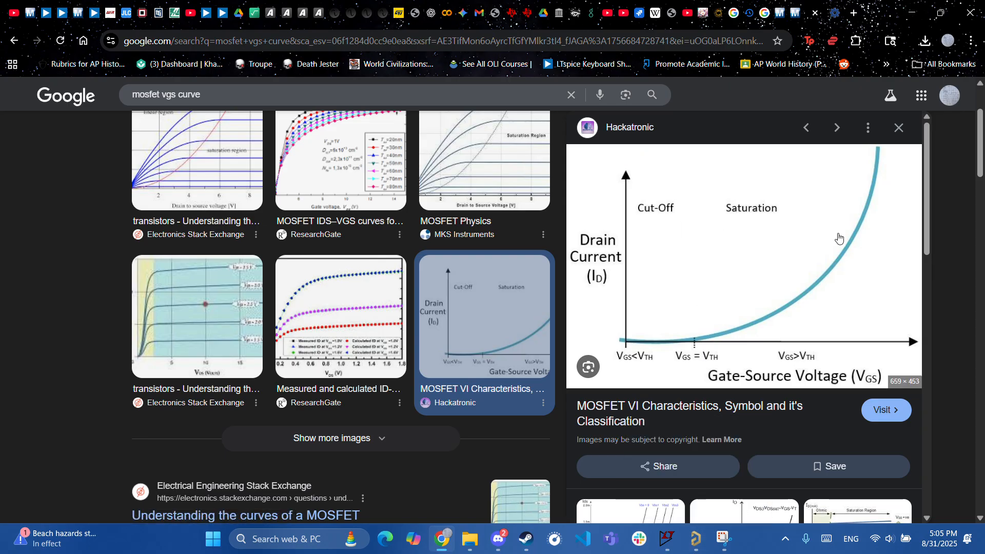
left_click(696, 539)
- Pan from Q5 and MCU_PIN1 to Q1, D1 and MOTOR_P, zooming out to the whole sheet
right_click_drag(590, 304, 615, 313)
scroll(617, 314, "down", 2, "ctrl")
right_click_drag(458, 336, 658, 365)
scroll(311, 352, "up", 3, "ctrl")
scroll(265, 322, "up", 1, "ctrl")
right_click_drag(264, 322, 236, 363)
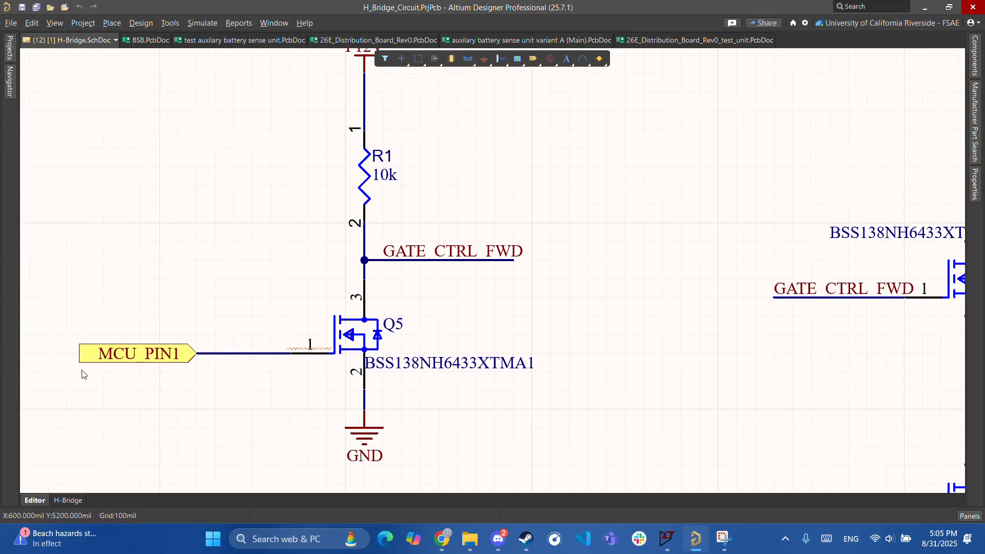
right_click_drag(696, 334, 392, 343)
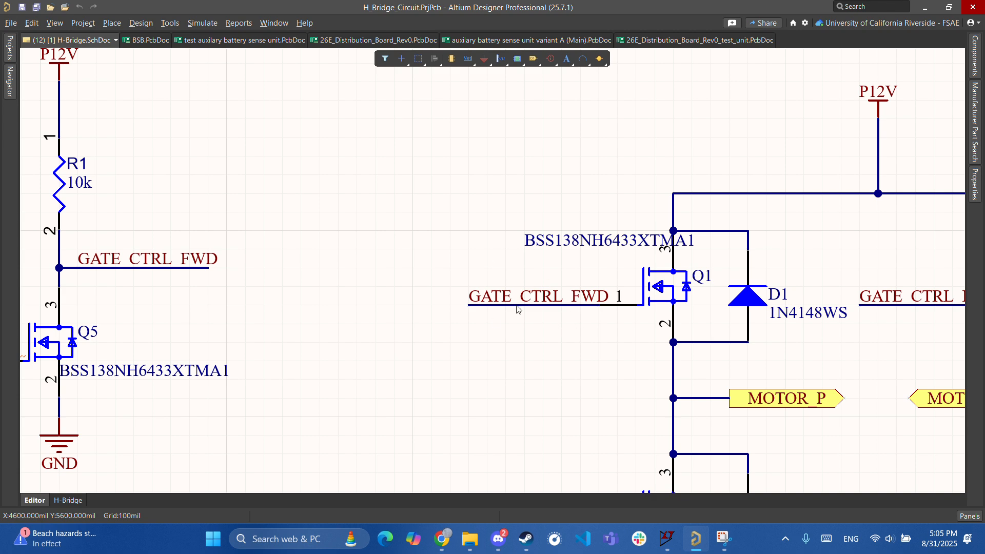
right_click_drag(667, 296, 533, 297)
scroll(531, 295, "down", 3, "ctrl")
right_click_drag(389, 290, 425, 301)
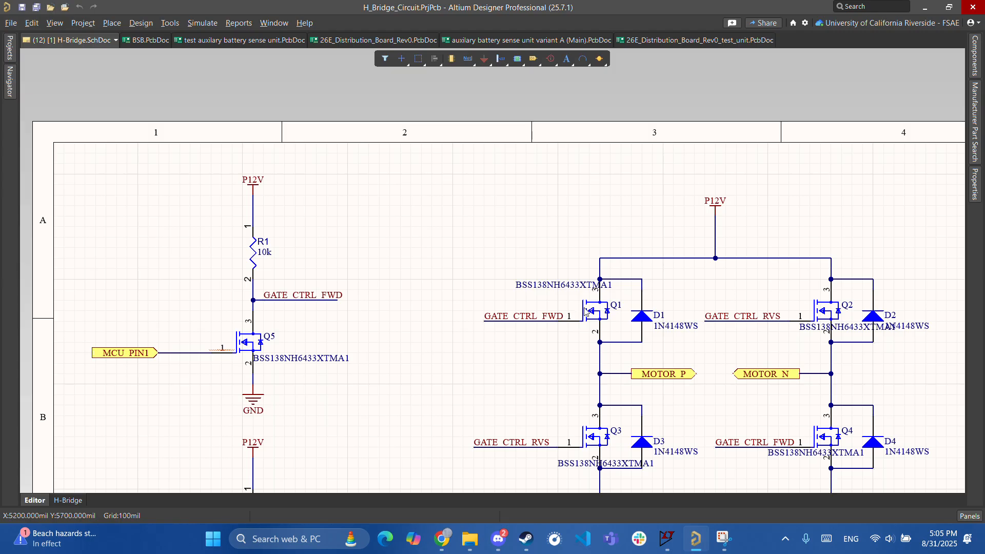
scroll(615, 314, "down", 3, "ctrl")
right_click_drag(712, 322, 542, 283)
scroll(542, 283, "down", 2, "ctrl")
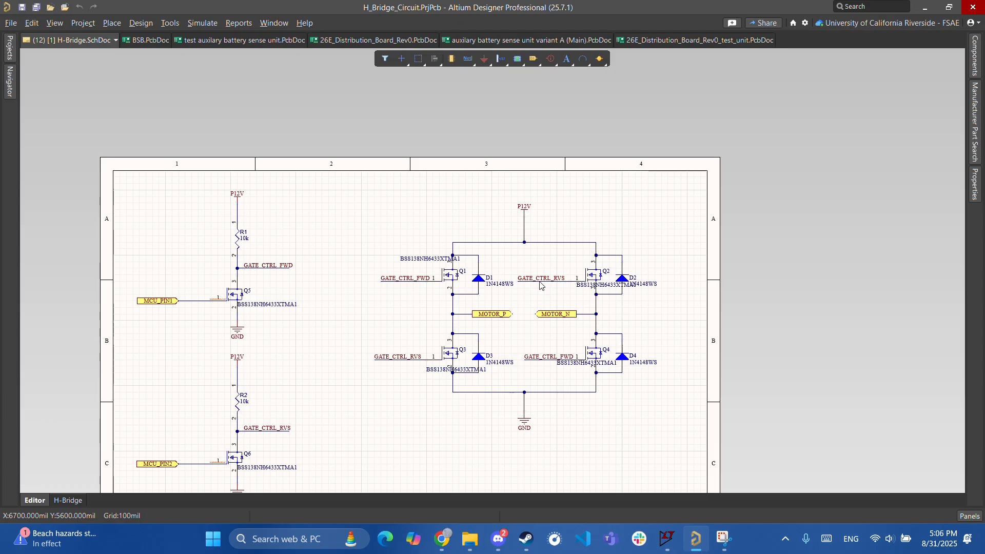
right_click_drag(414, 310, 522, 223)
scroll(522, 222, "down", 2, "ctrl")
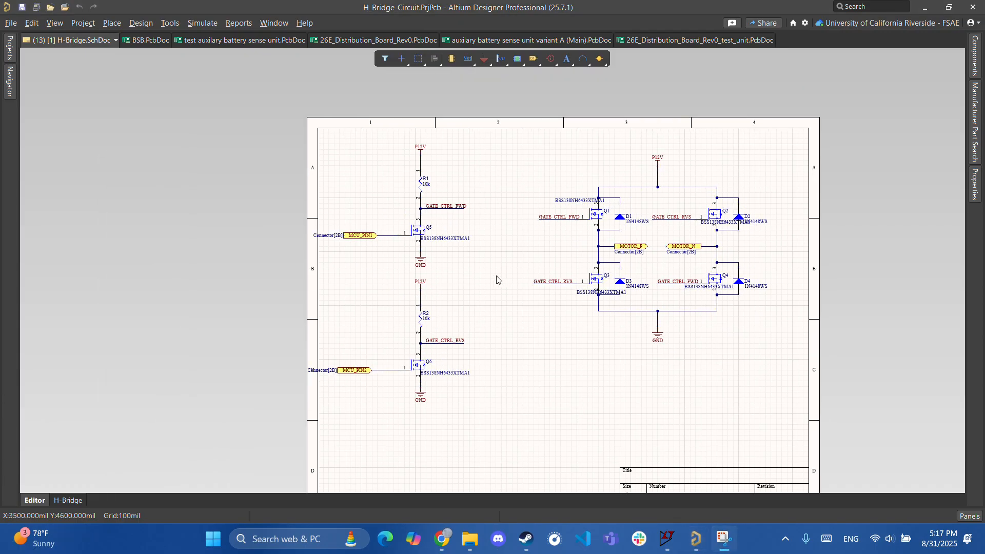
- Open [2] Connector.SchDoc to view J1 (MCU_PIN1, MCU_PIN2) and J? (MOTOR_P, MOTOR_N)
scroll(490, 264, "up", 1)
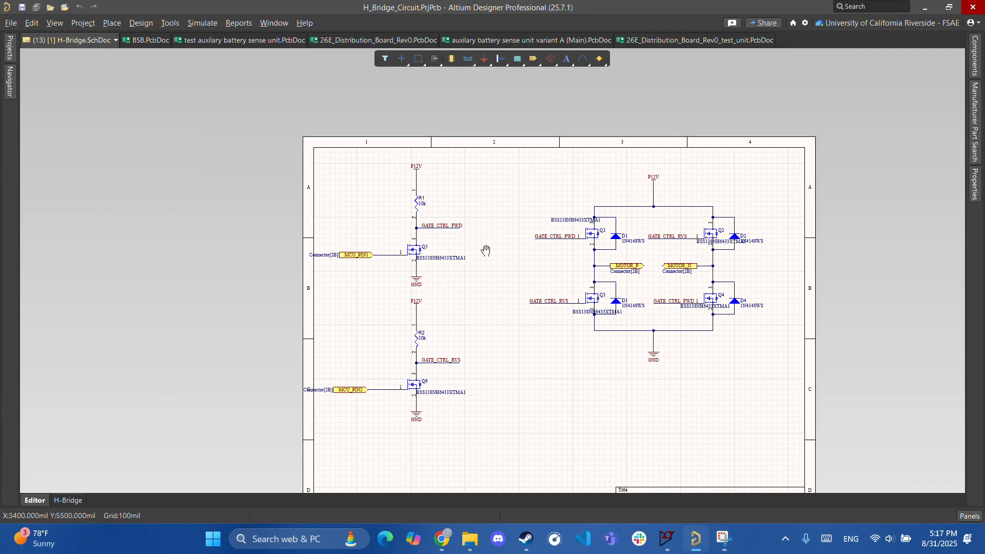
scroll(370, 310, "up", 2, "ctrl")
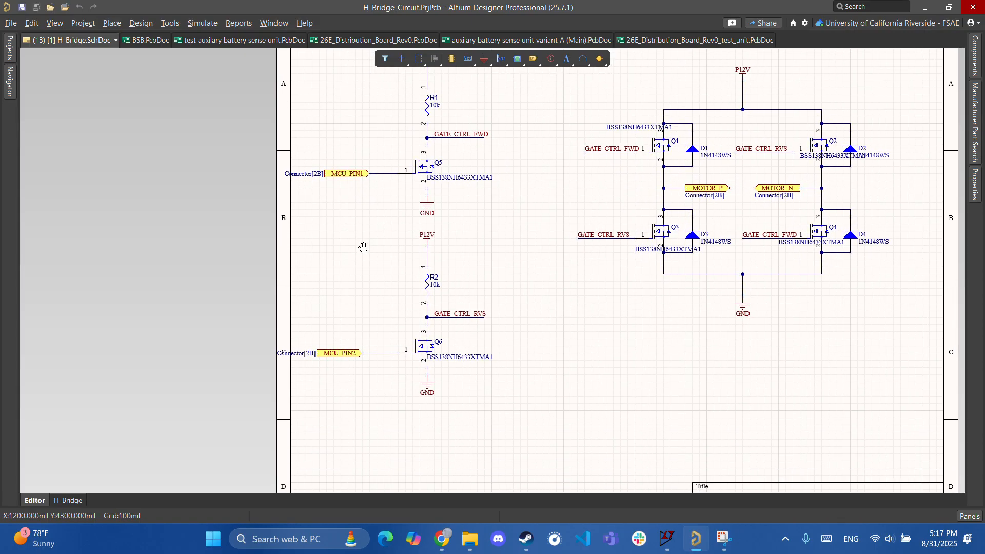
left_click(9, 48)
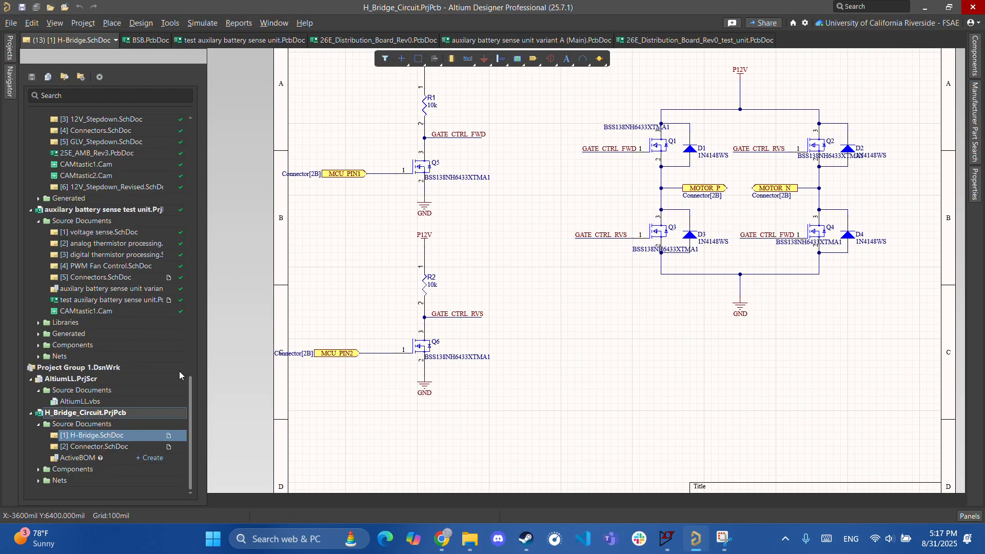
double_click(100, 447)
scroll(597, 309, "up", 3)
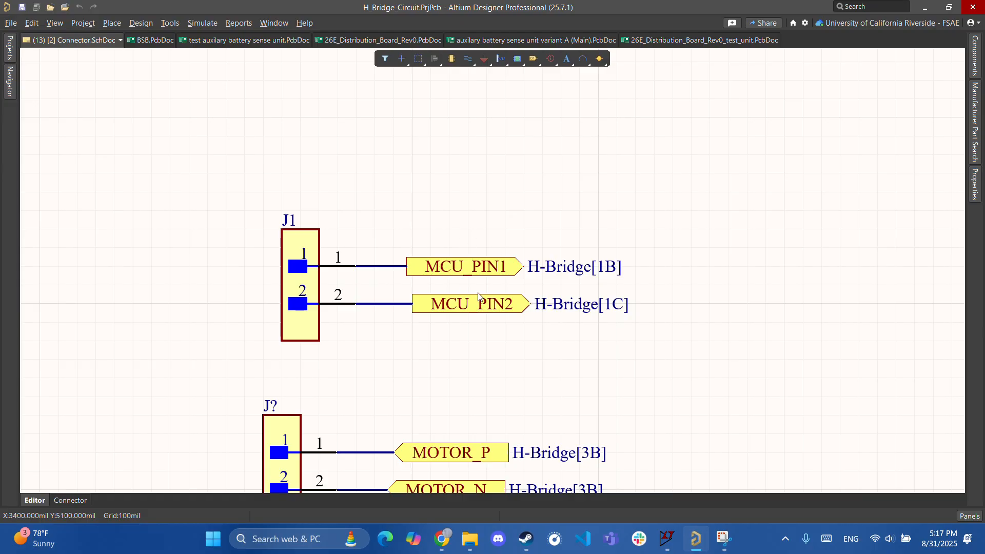
scroll(493, 310, "down", 3, "ctrl")
right_click_drag(355, 386, 436, 258)
scroll(539, 278, "up", 1, "ctrl")
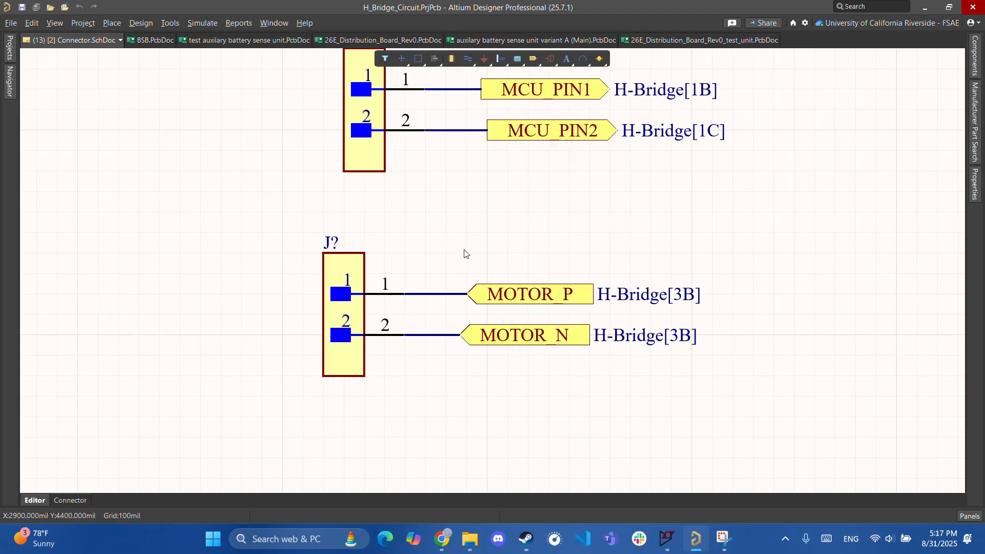